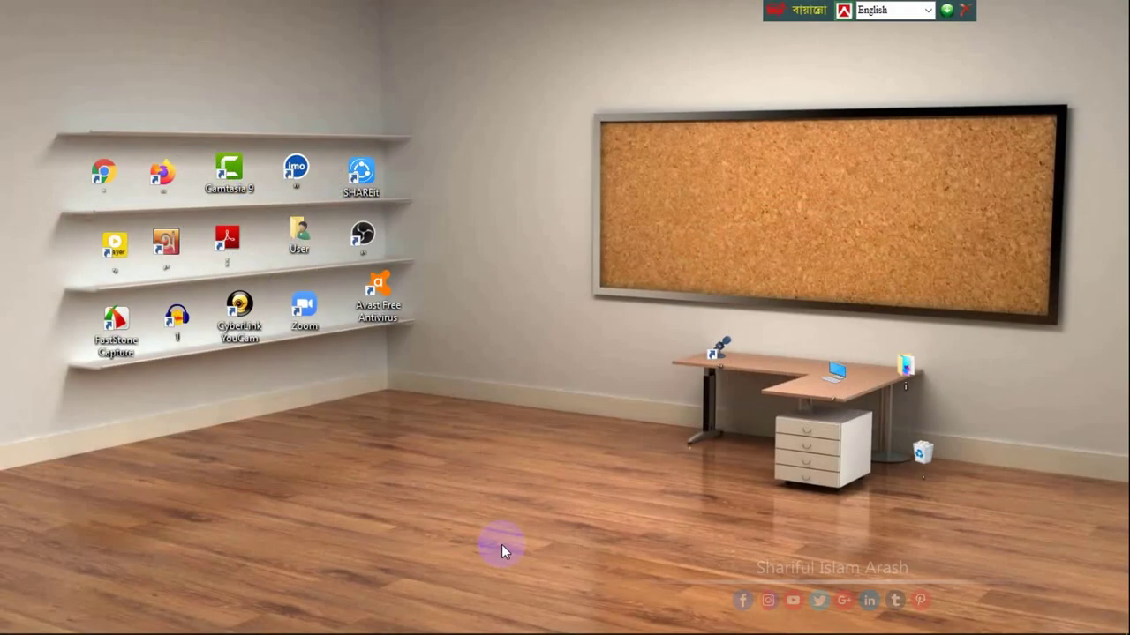
# - Switch to Adobe Photoshop and start a new document
pyautogui.moveTo(520, 631)
pyautogui.click(316, 625)
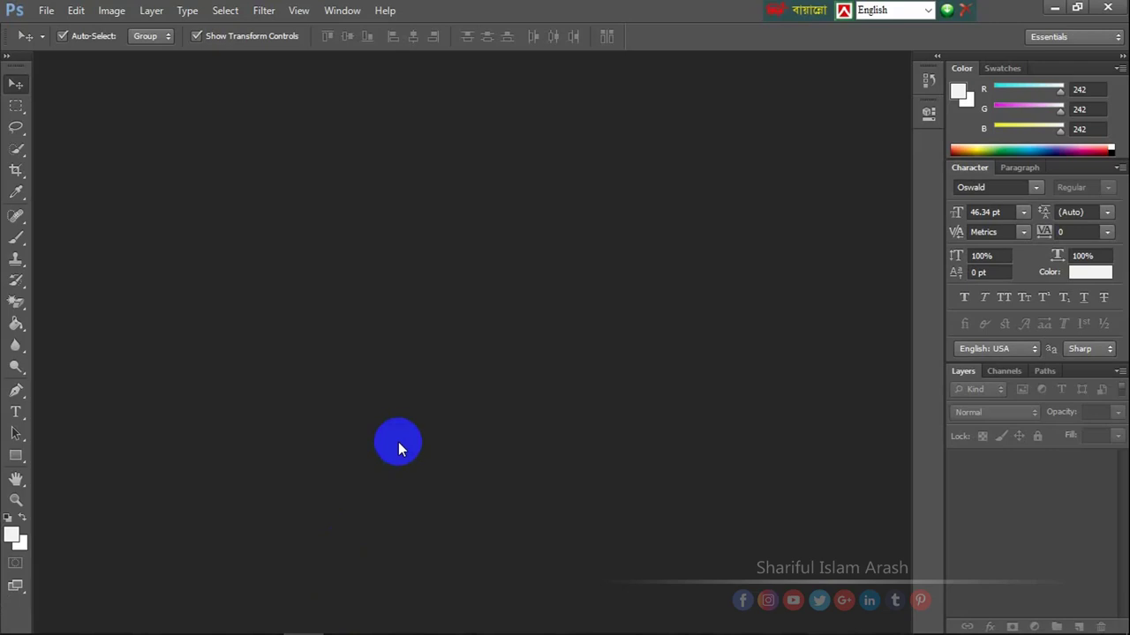
pyautogui.click(47, 13)
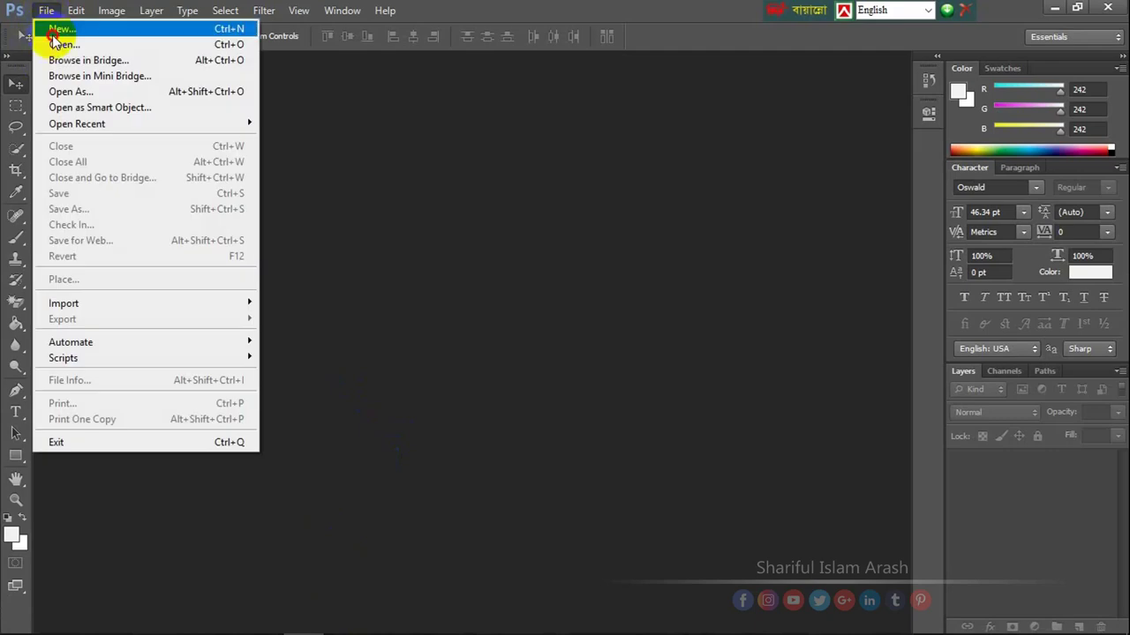
pyautogui.click(53, 36)
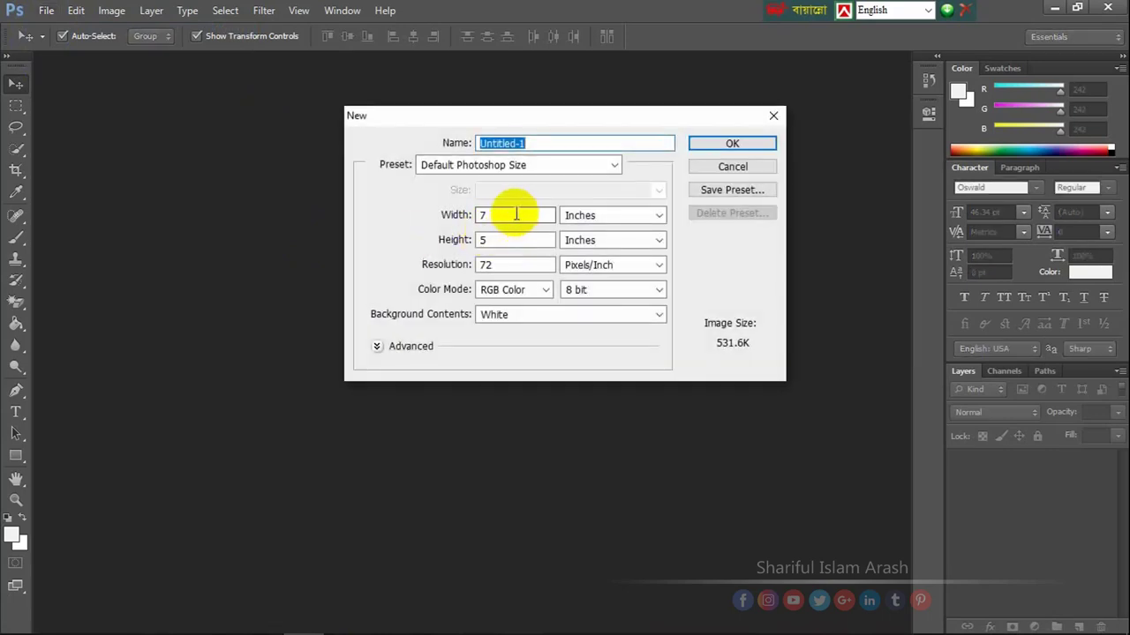
# - Create the new document with a width and height of 1200 pixels in RGB Color mode
pyautogui.doubleClick(481, 218)
pyautogui.click(626, 218)
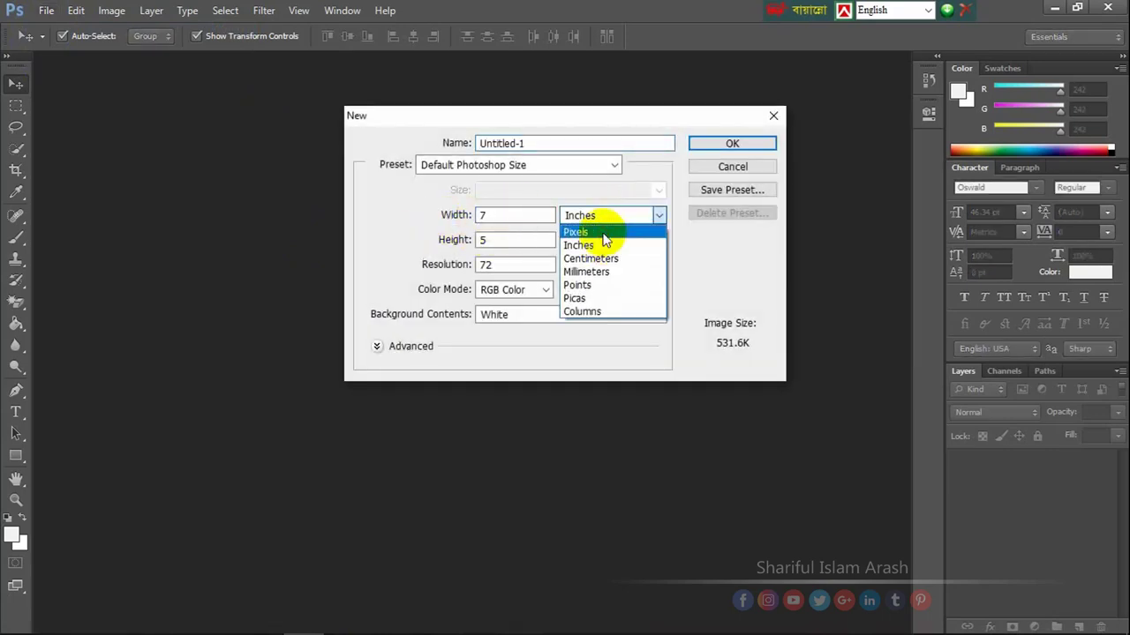
pyautogui.click(600, 223)
pyautogui.click(433, 224)
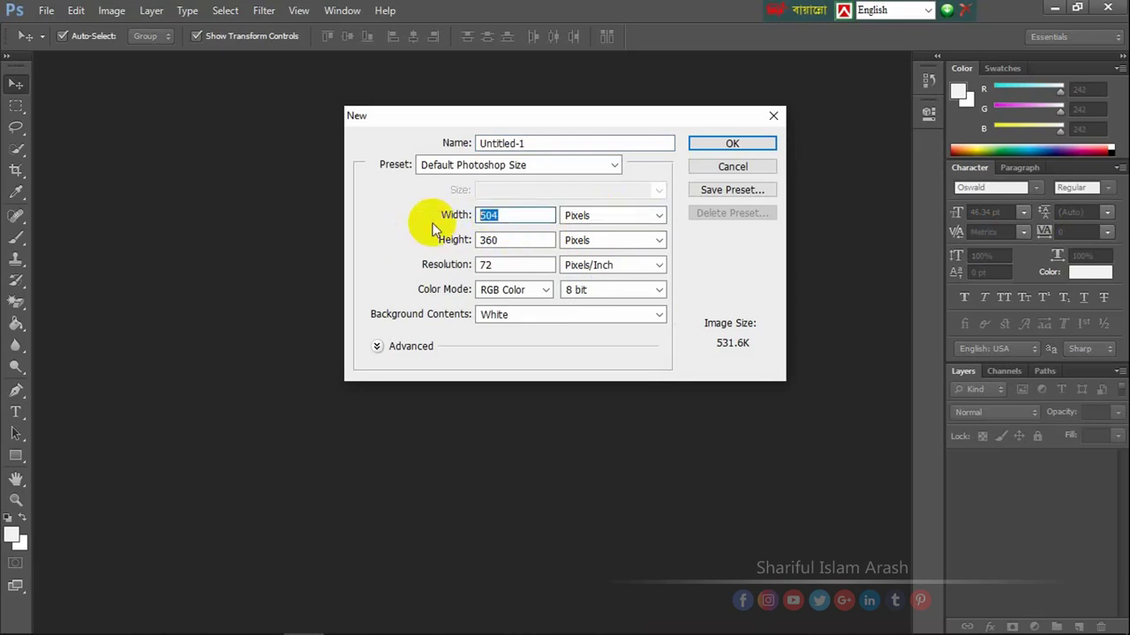
pyautogui.write('1200')
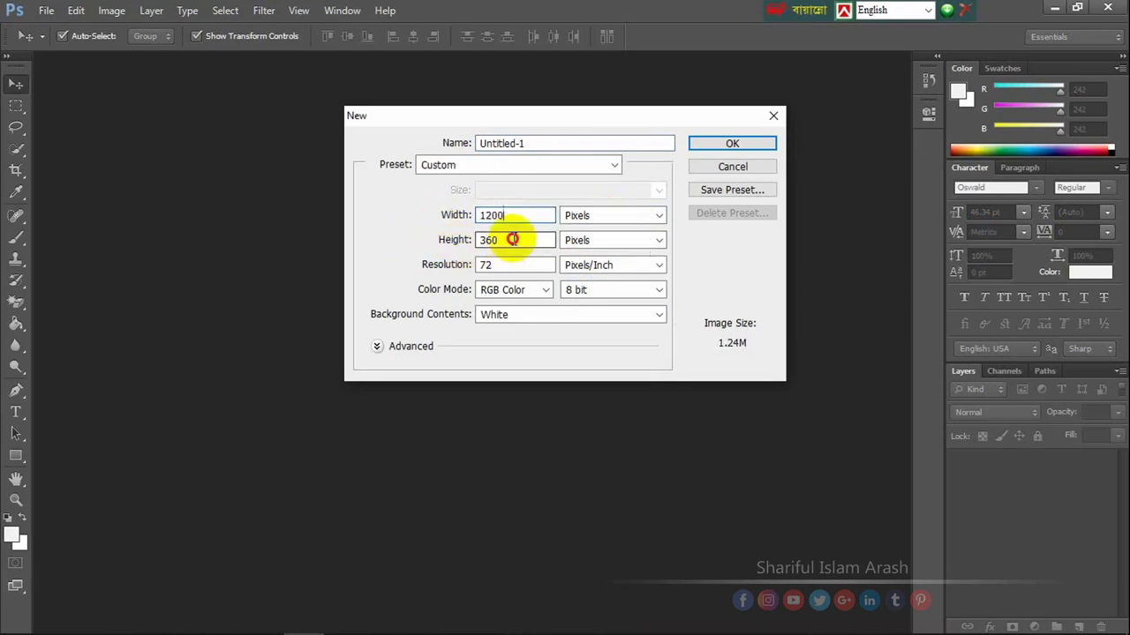
pyautogui.click(474, 246)
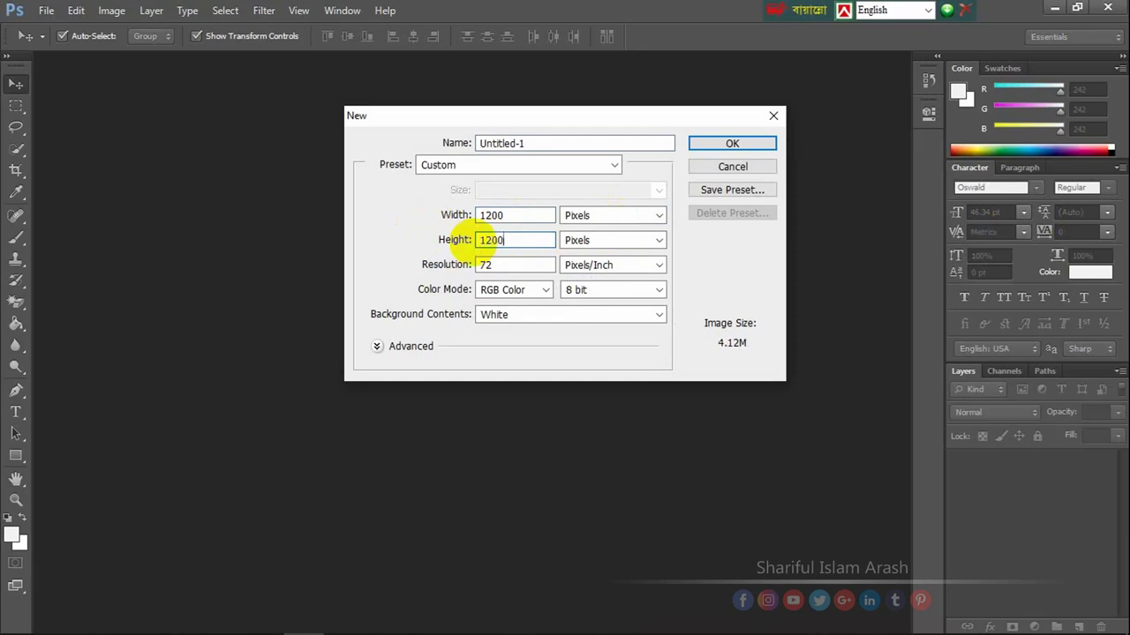
pyautogui.write('1200')
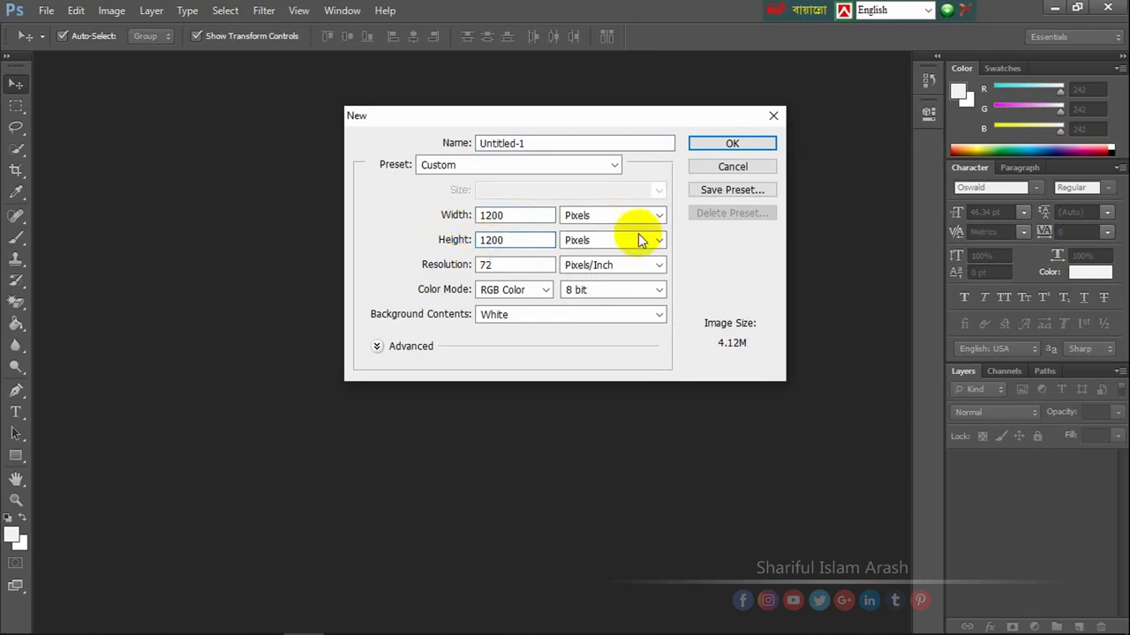
pyautogui.click(547, 290)
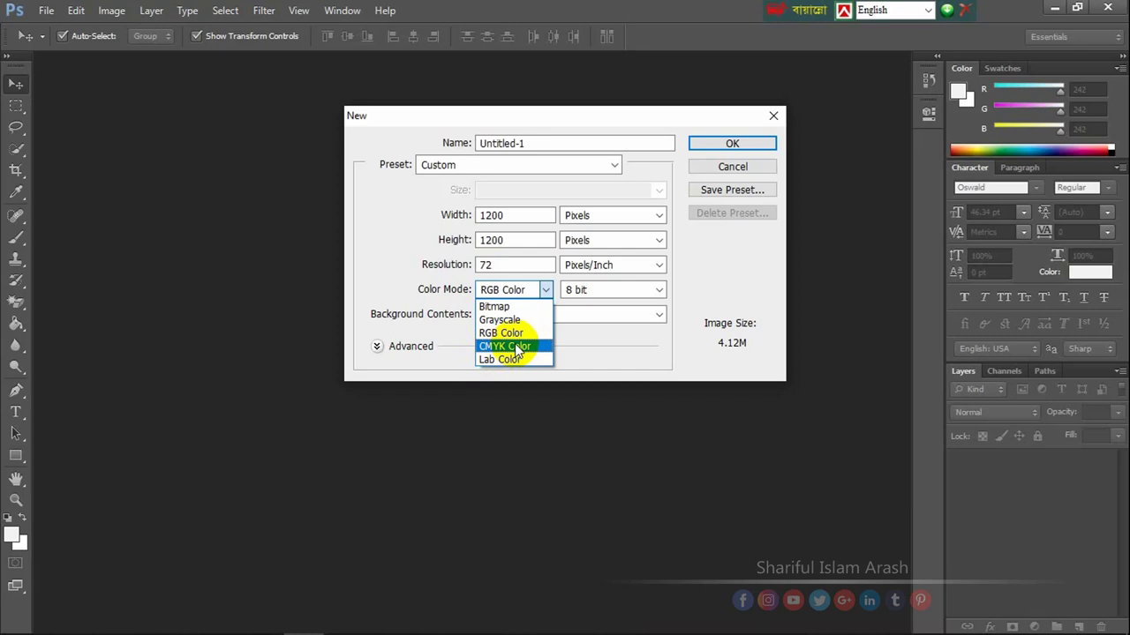
pyautogui.click(600, 347)
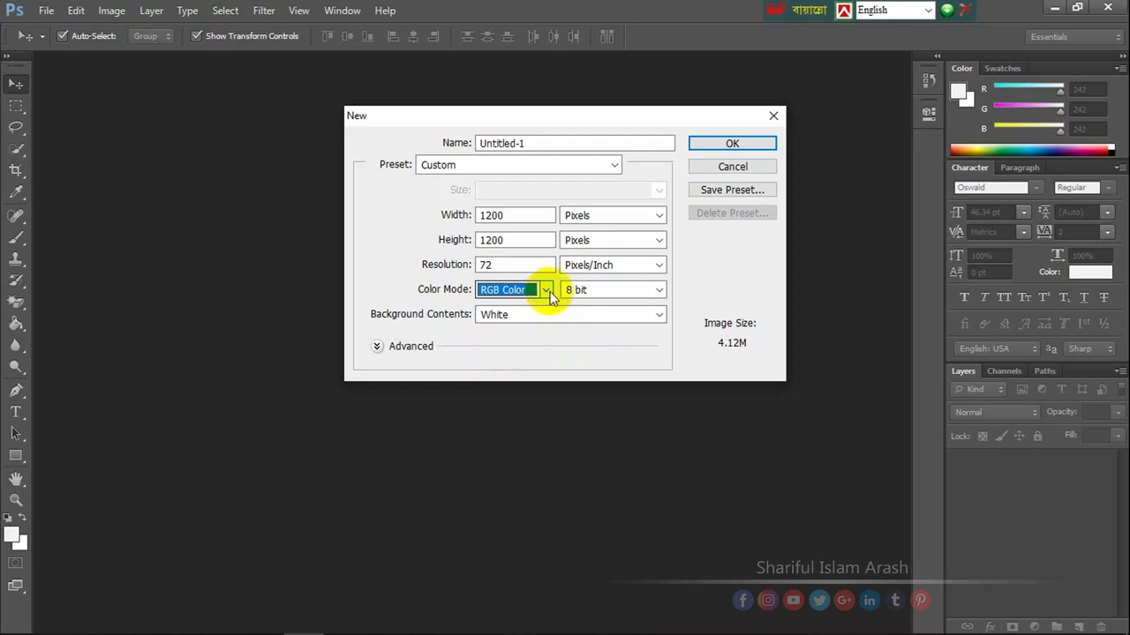
pyautogui.click(745, 144)
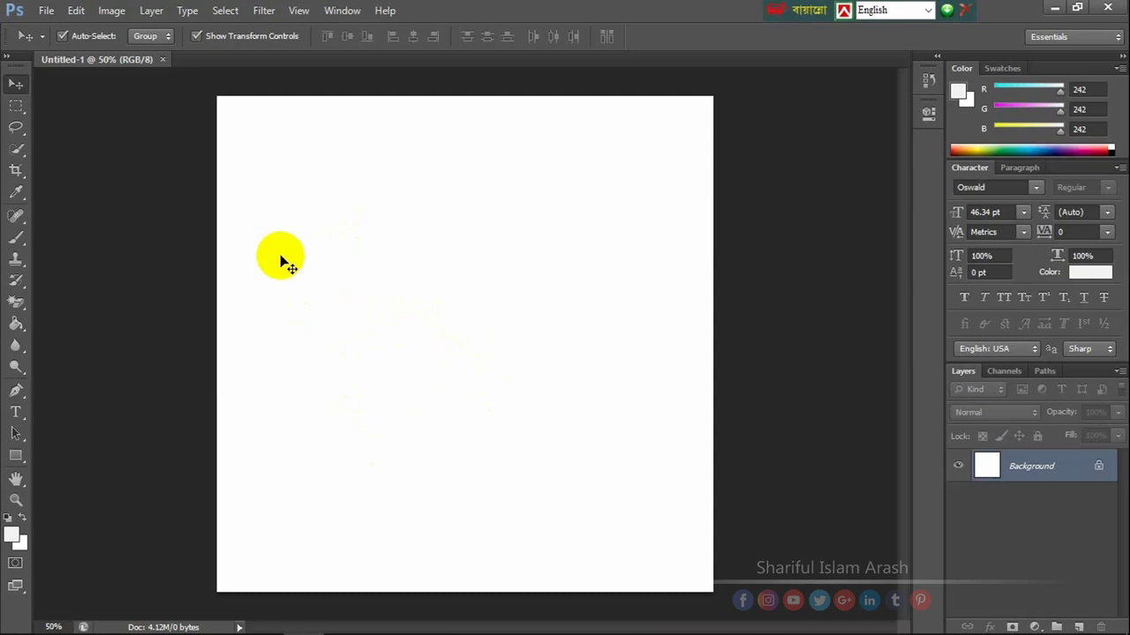
# - Place the image USA-4 July black from the Design Tamplate folder into the document
pyautogui.click(105, 166)
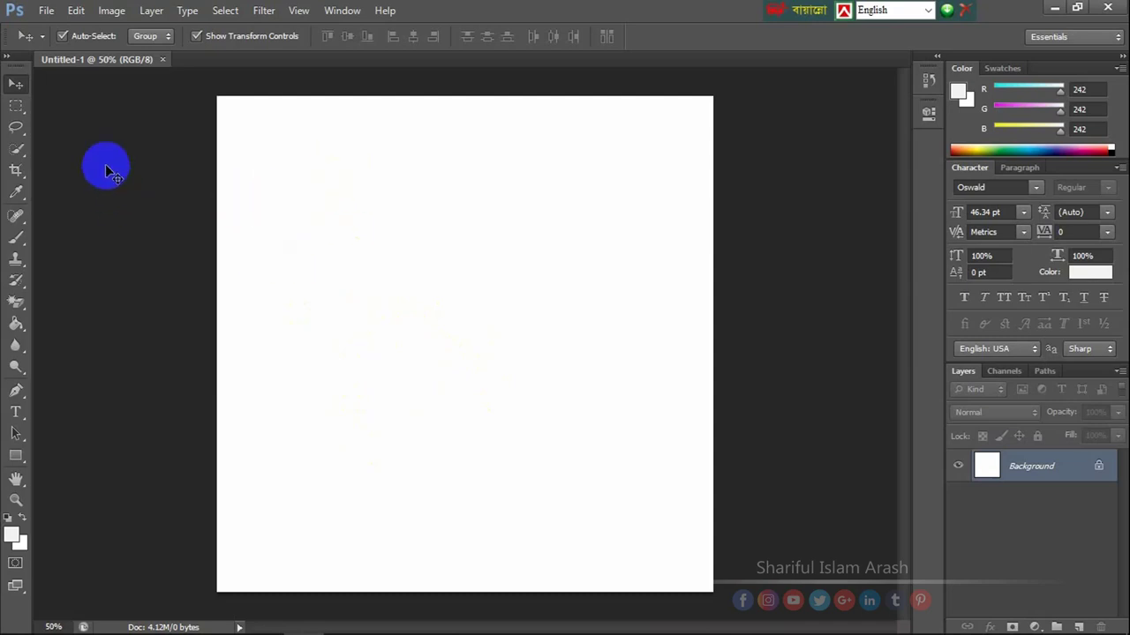
pyautogui.click(44, 12)
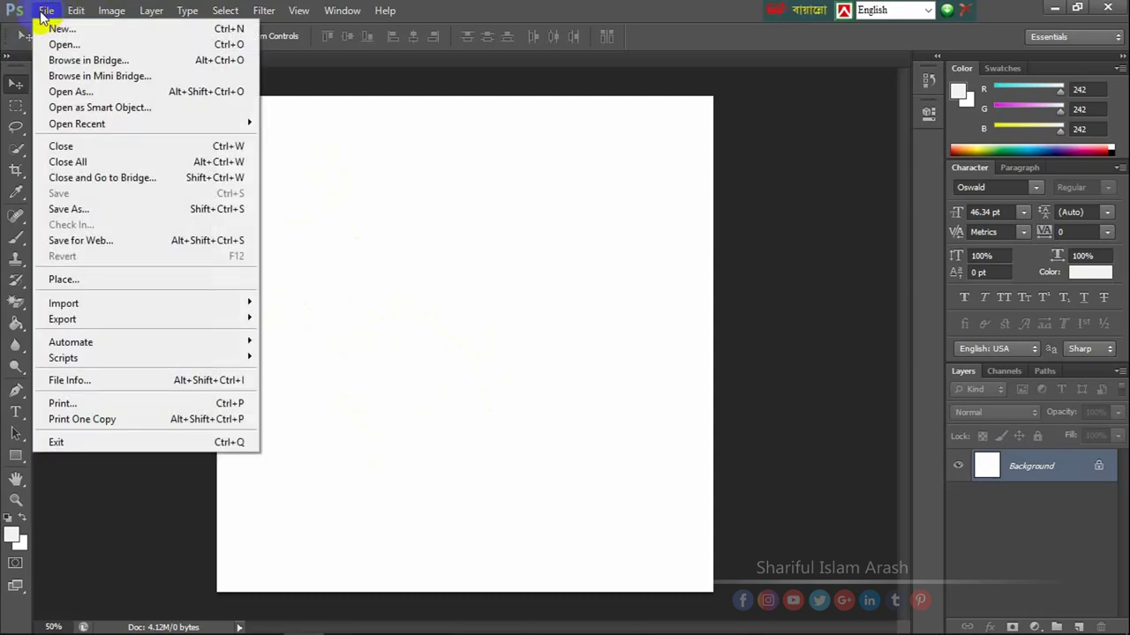
pyautogui.click(93, 285)
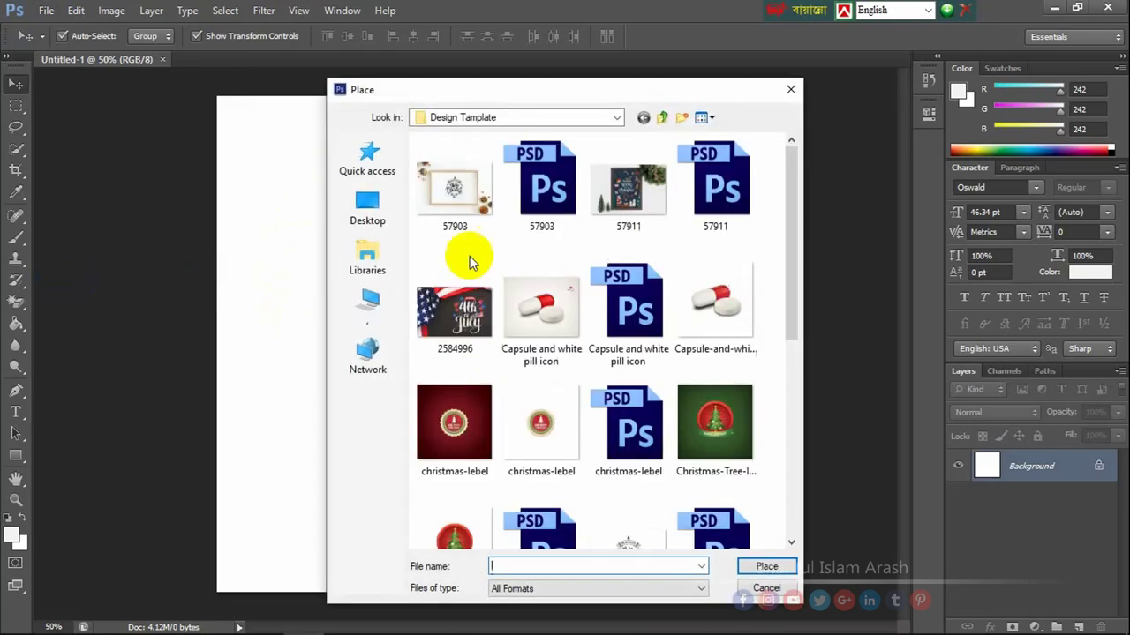
pyautogui.moveTo(791, 212); pyautogui.dragTo(806, 416)
pyautogui.click(622, 378)
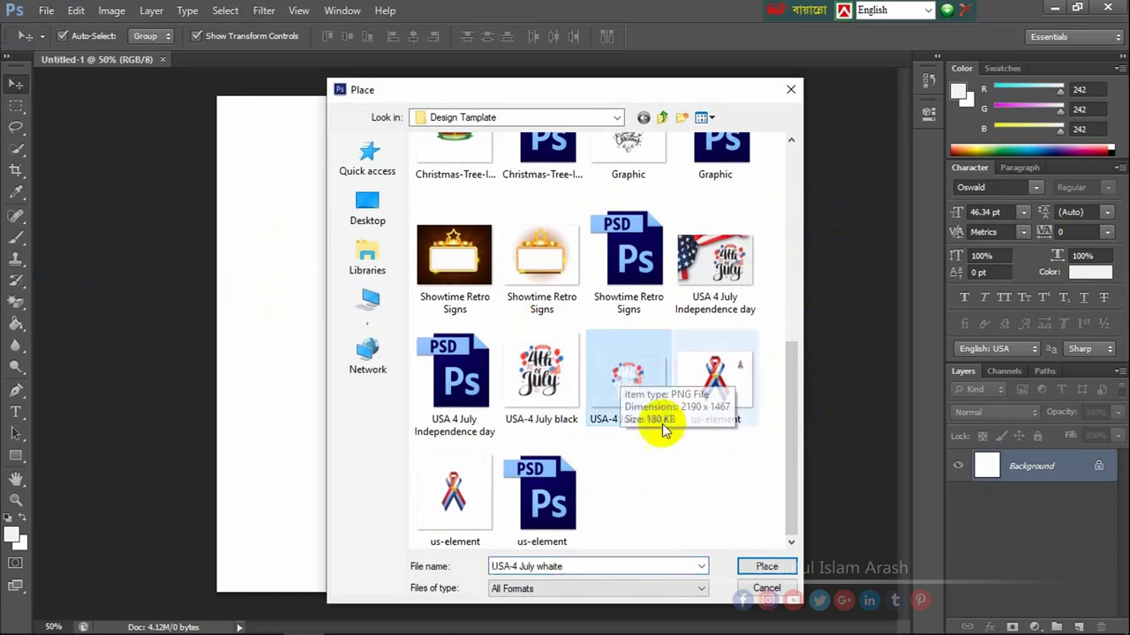
pyautogui.click(547, 373)
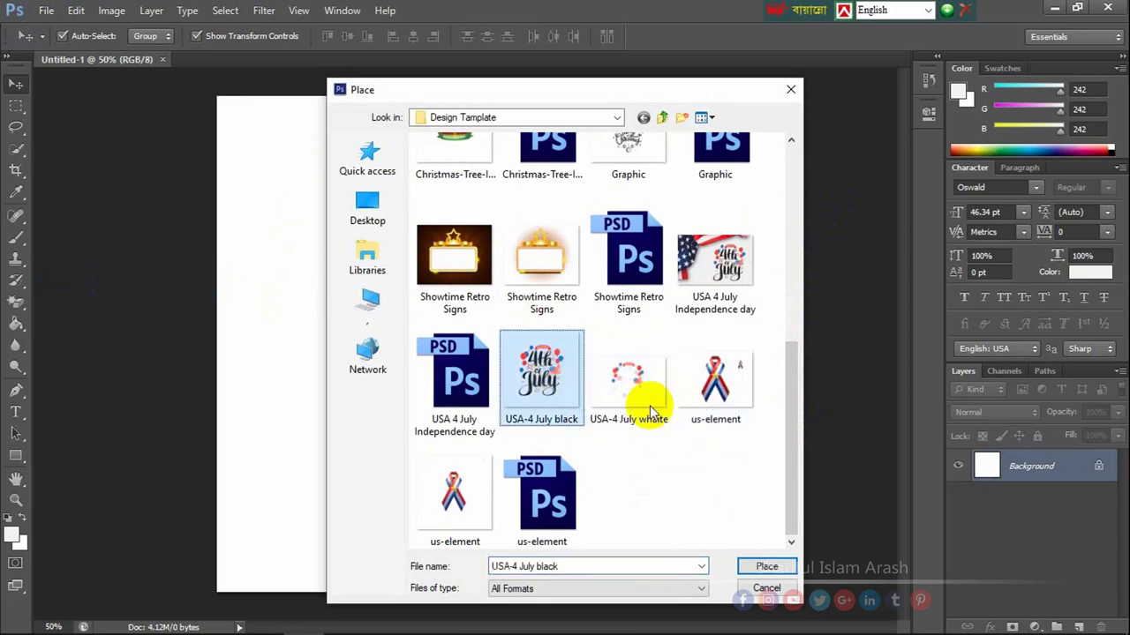
pyautogui.click(764, 567)
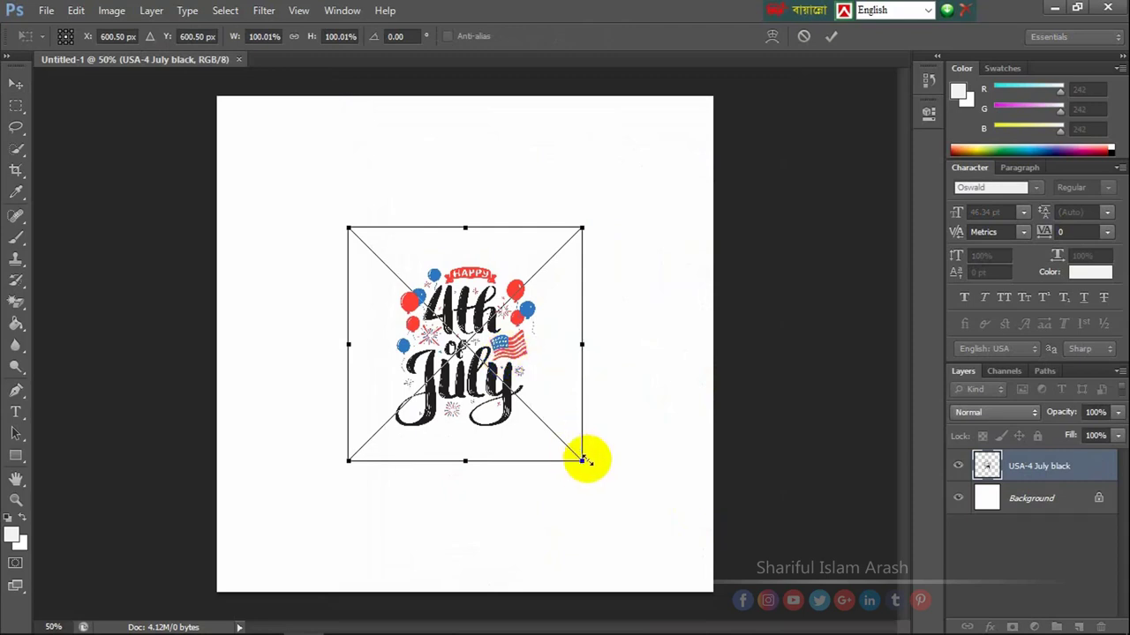
# - Scale the placed black artwork to about 211% so it fills the canvas, commit the placement and deselect the layer
pyautogui.moveTo(582, 460); pyautogui.dragTo(726, 587)
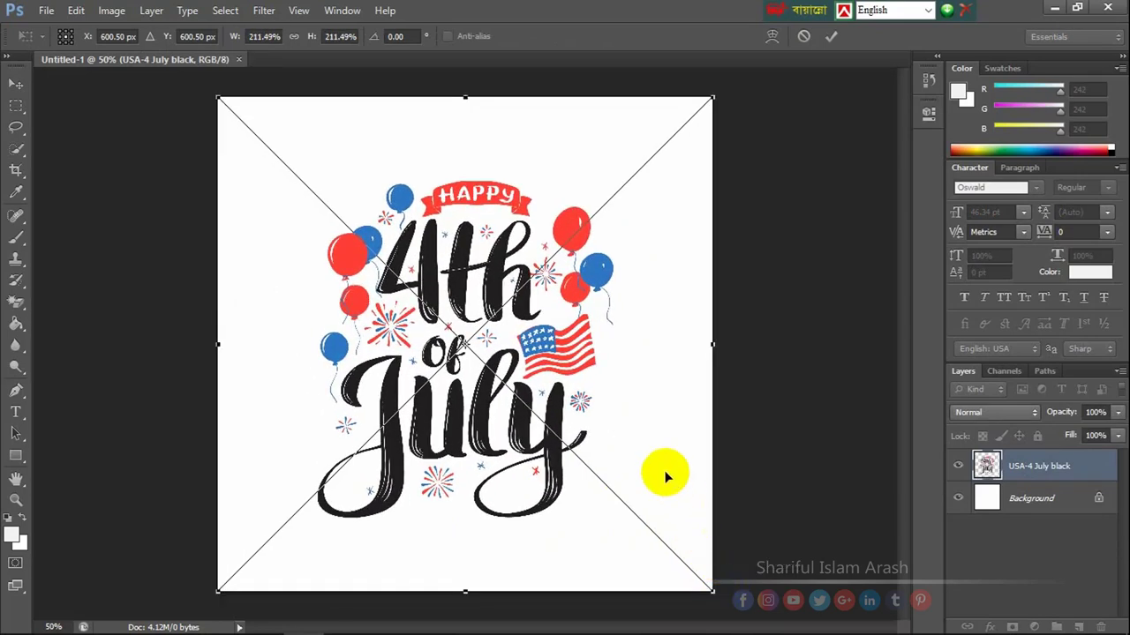
pyautogui.doubleClick(665, 473)
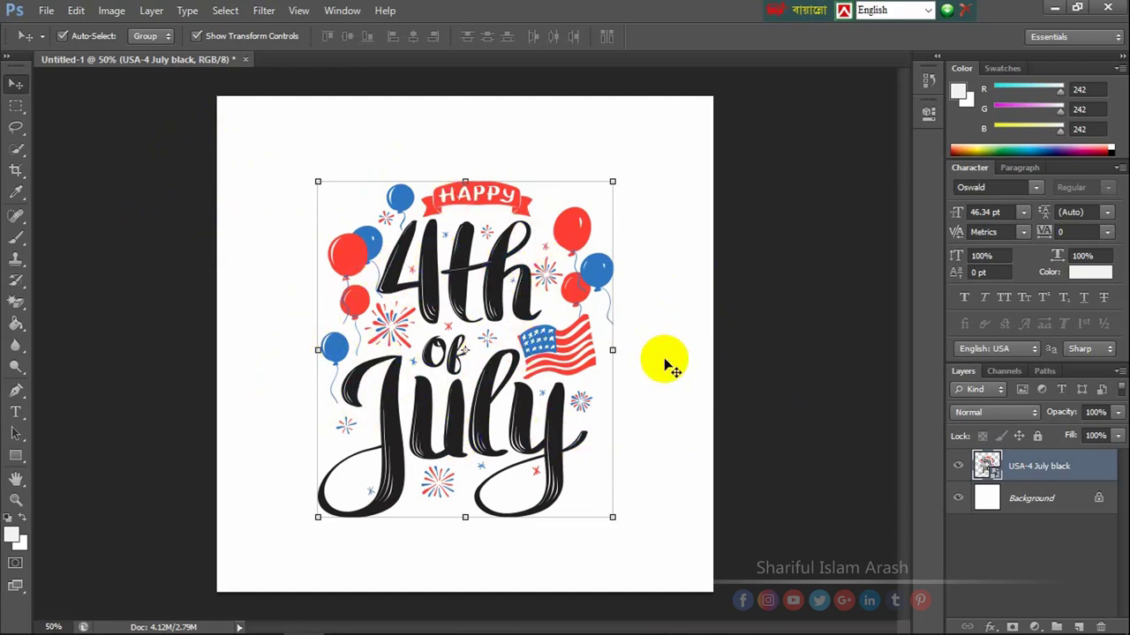
pyautogui.click(499, 309)
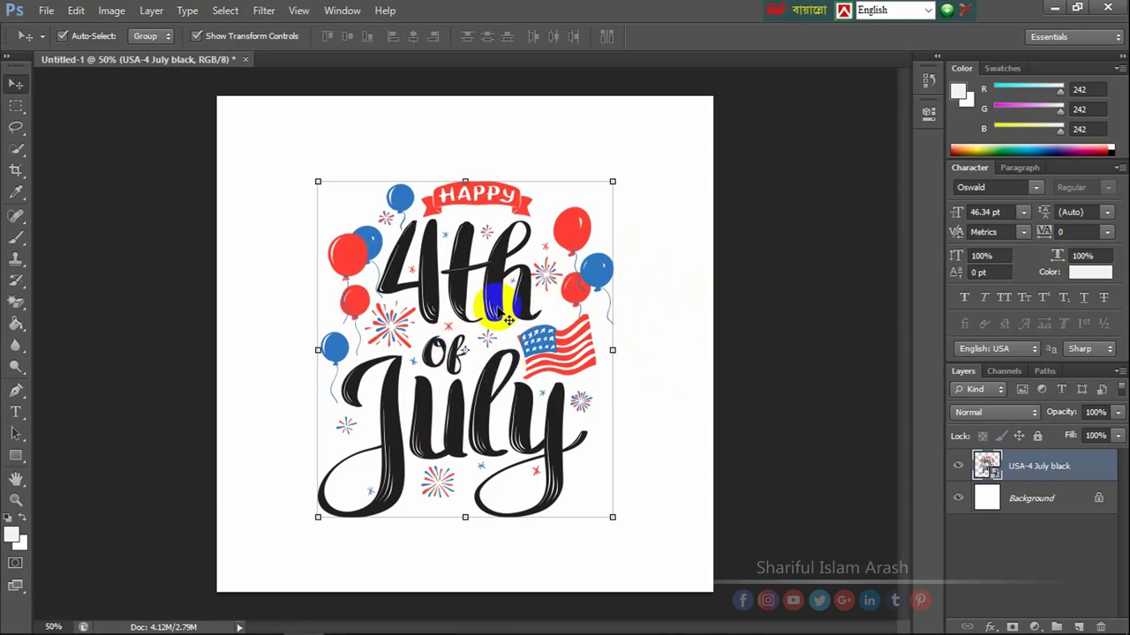
pyautogui.click(335, 247)
pyautogui.click(56, 71)
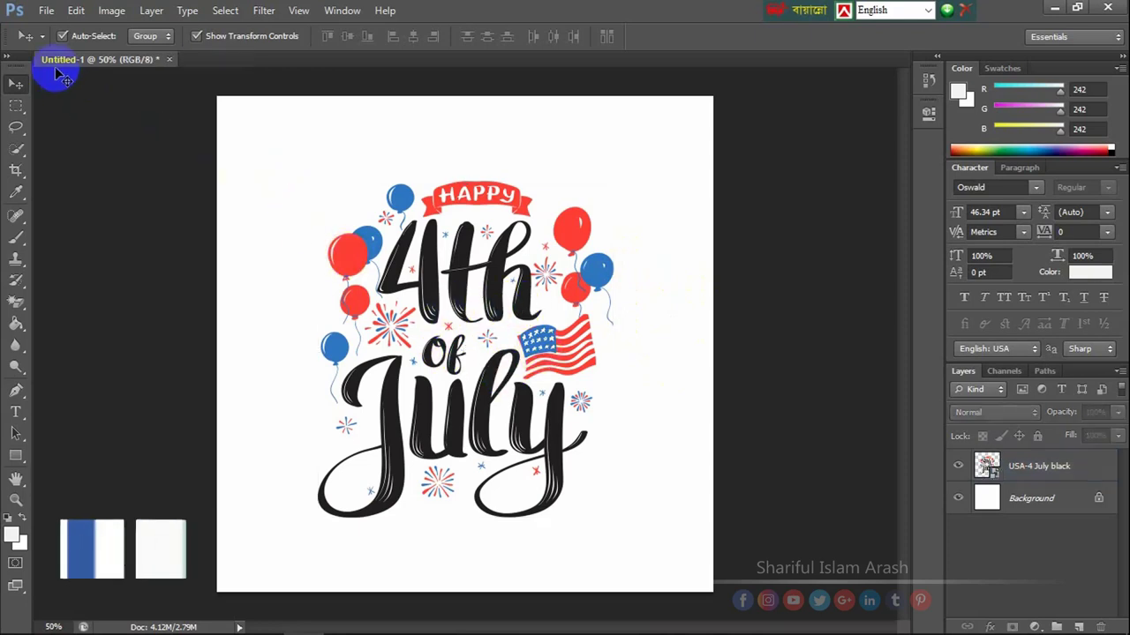
# - Place the image USA-4 July whaite from the Design Tamplate folder above the black artwork
pyautogui.click(46, 13)
pyautogui.click(96, 279)
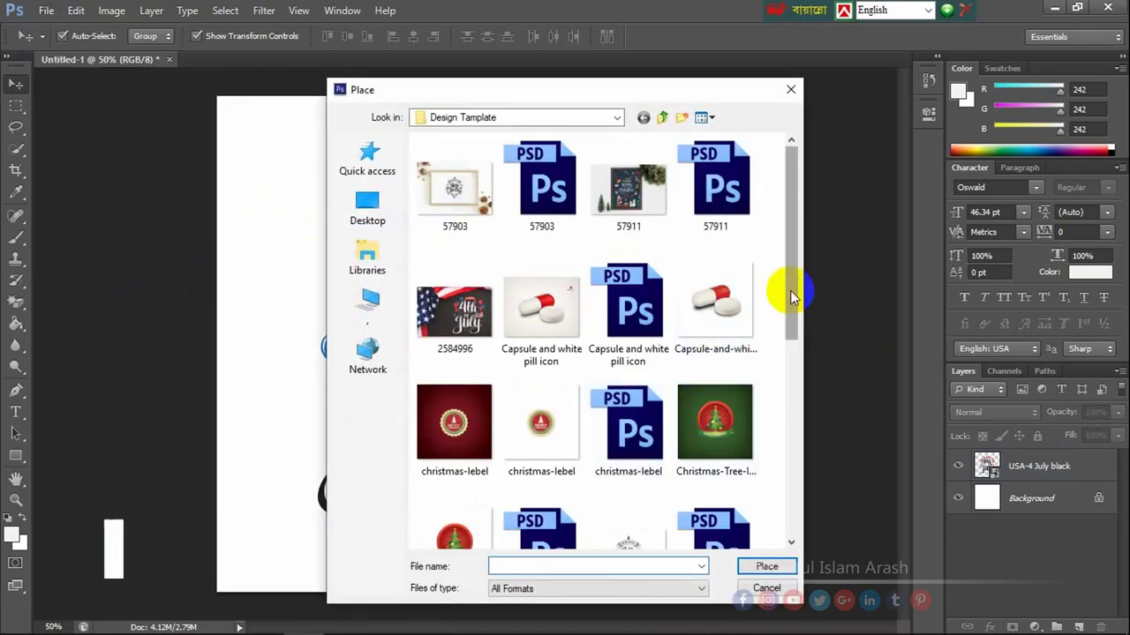
pyautogui.moveTo(792, 297); pyautogui.dragTo(789, 517)
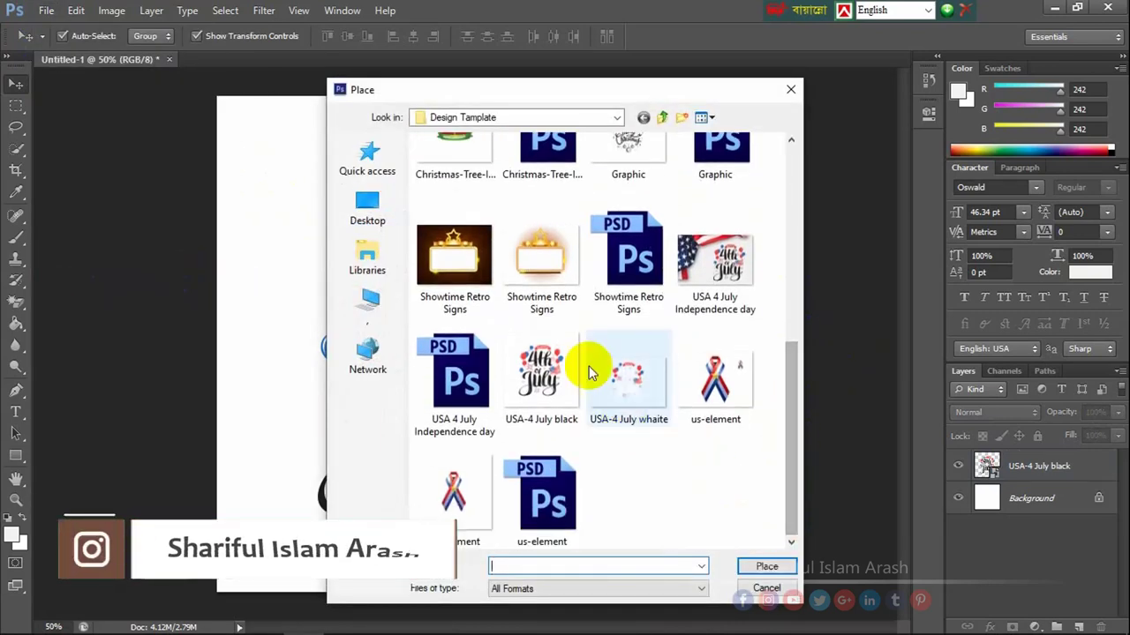
pyautogui.click(640, 373)
pyautogui.click(788, 567)
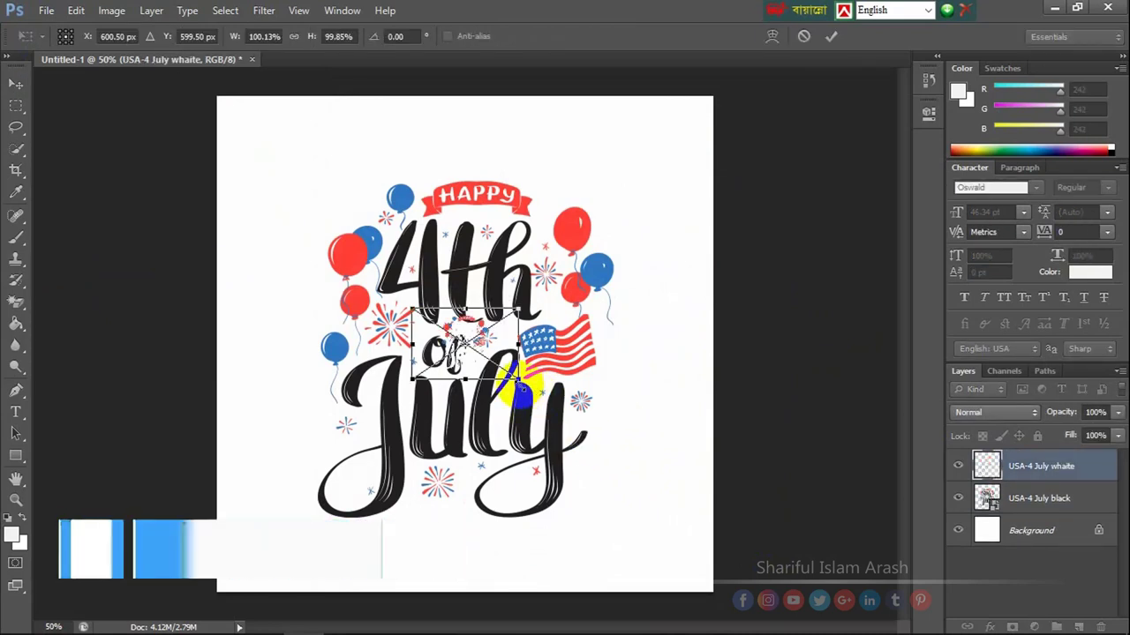
# - Enlarge the placed white artwork to about 331% wide and 397% high and finish placing it
pyautogui.moveTo(521, 378); pyautogui.dragTo(709, 548)
pyautogui.moveTo(719, 559); pyautogui.dragTo(766, 593)
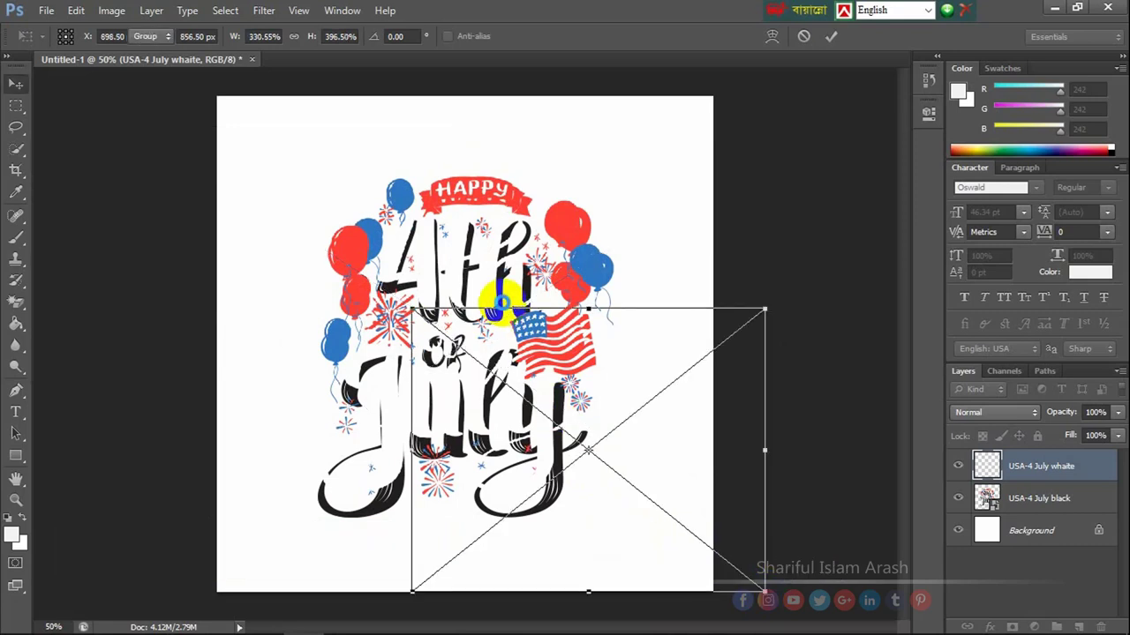
pyautogui.press('Escape')
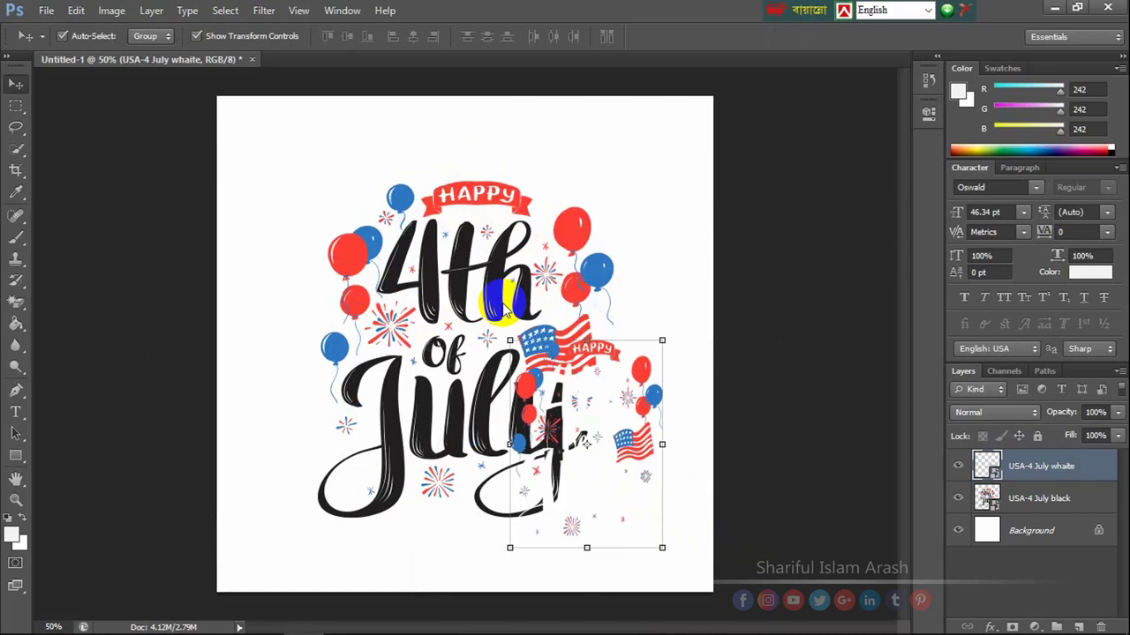
# - Scale the USA-4 July whaite layer to about 180.5% around its center and commit the transform
pyautogui.click(956, 469)
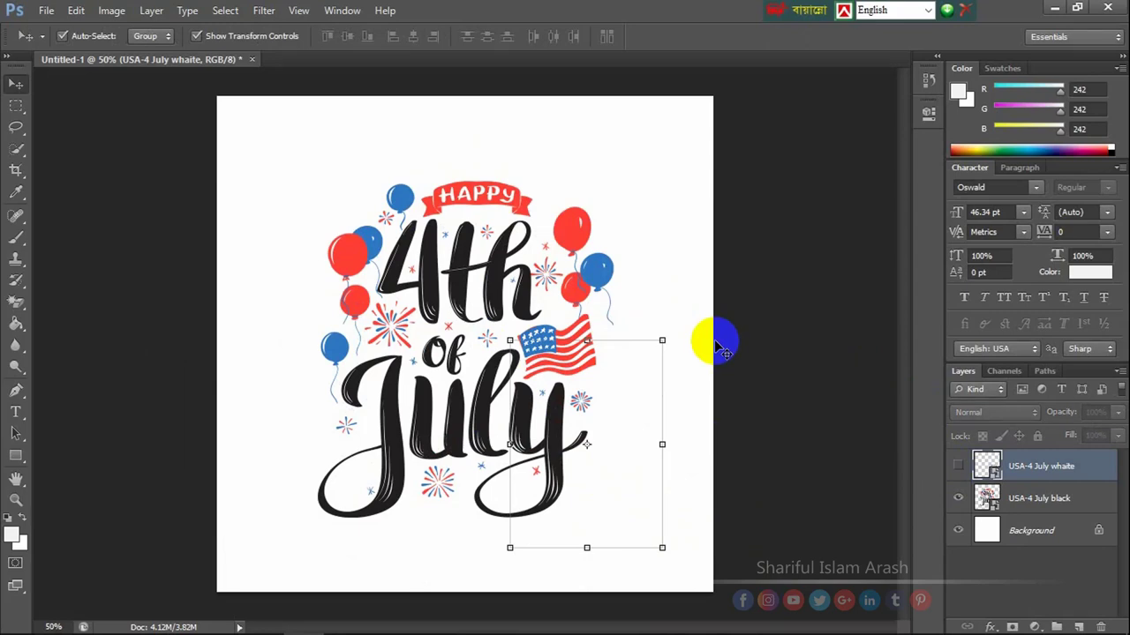
pyautogui.hotkey('ctrl', 't')
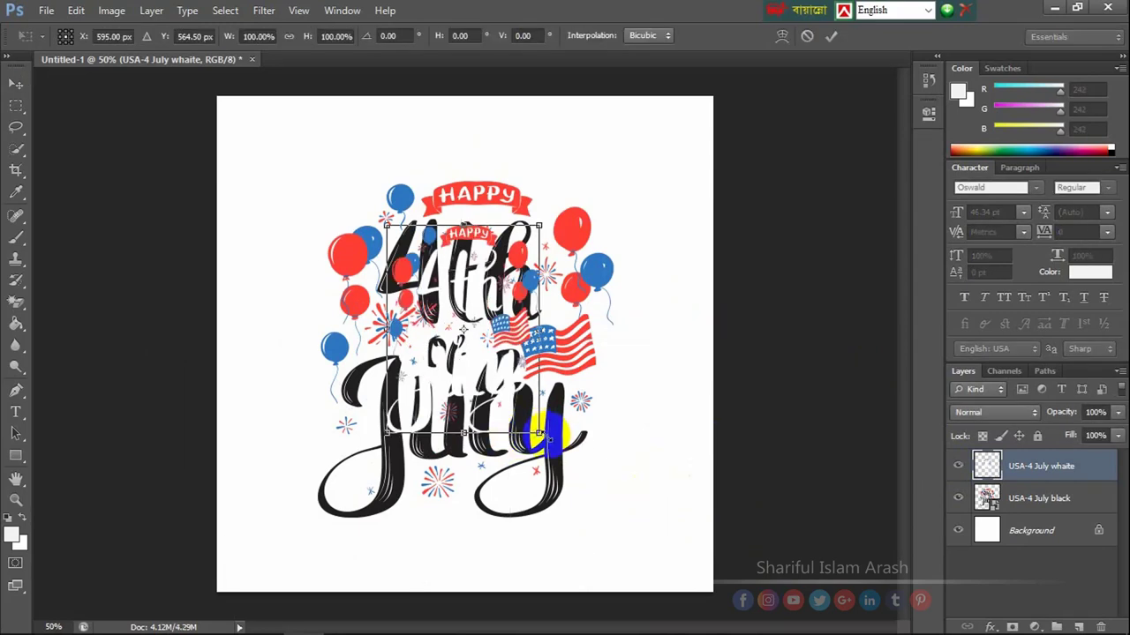
pyautogui.moveTo(540, 433); pyautogui.dragTo(622, 509)
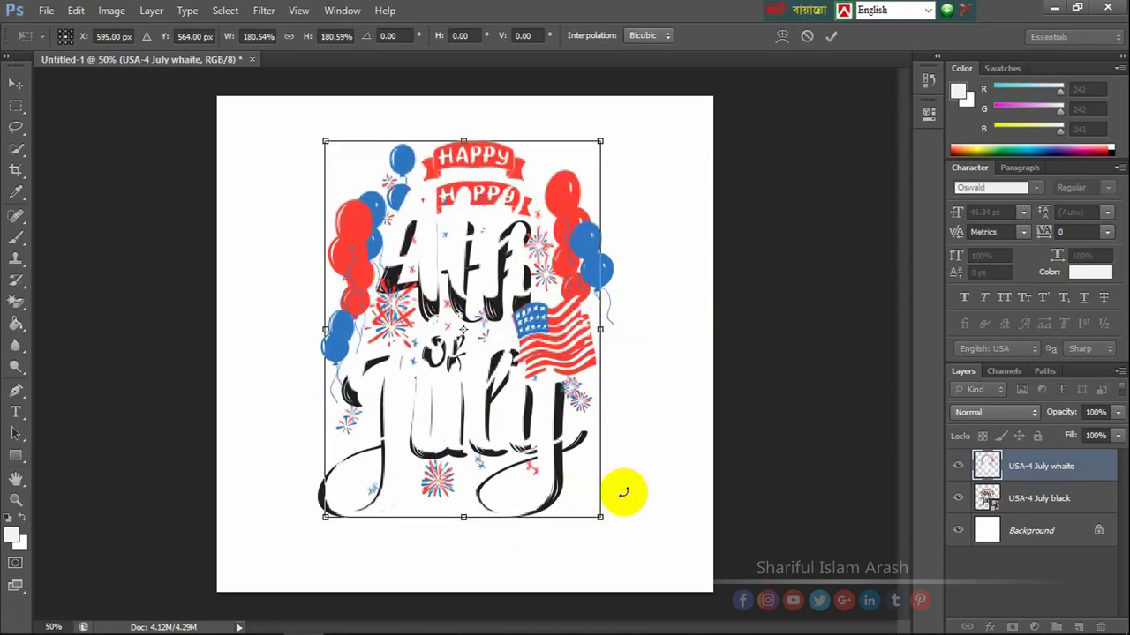
pyautogui.press('Return')
# - Nudge the white artwork down and slightly right so its HAPPY banner and lettering line up over the black artwork
pyautogui.hotkey('shift', 'Down')
pyautogui.hotkey('shift', 'Down')
pyautogui.hotkey('shift', 'Down')
pyautogui.hotkey('shift', 'Down')
pyautogui.hotkey('shift', 'Down')
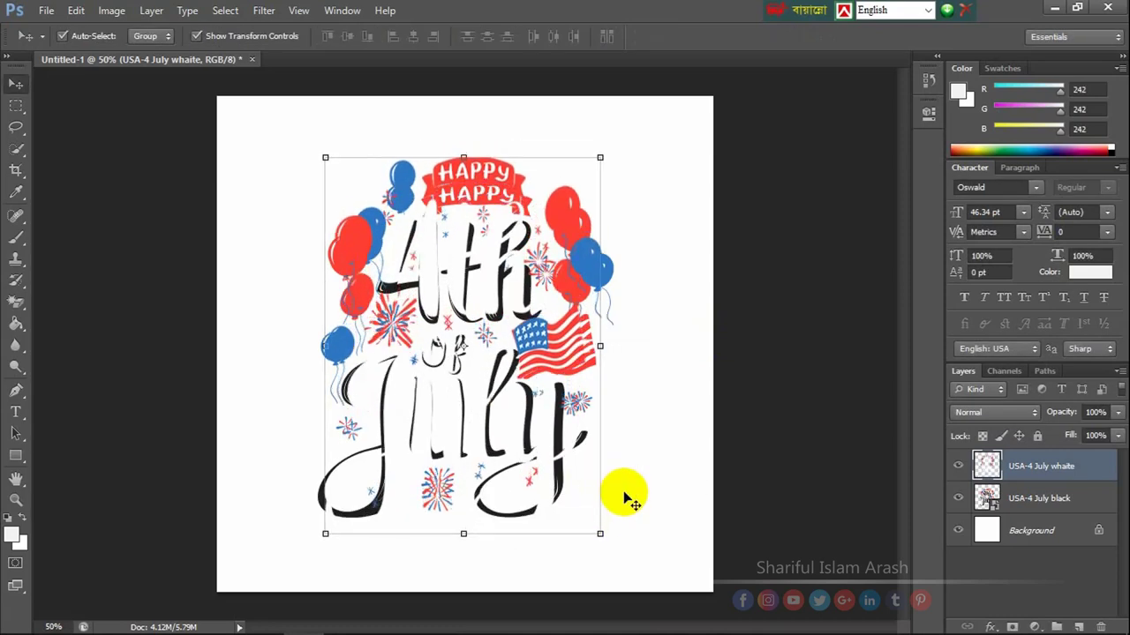
pyautogui.hotkey('shift', 'Right')
pyautogui.press('Down')
pyautogui.press('Down')
pyautogui.press('Down')
pyautogui.press('Down')
pyautogui.press('Down')
pyautogui.press('Down')
pyautogui.press('Down')
pyautogui.press('Down')
pyautogui.press('Down')
pyautogui.press('Down')
pyautogui.press('Down')
pyautogui.press('Down')
pyautogui.press('Down')
pyautogui.press('Down')
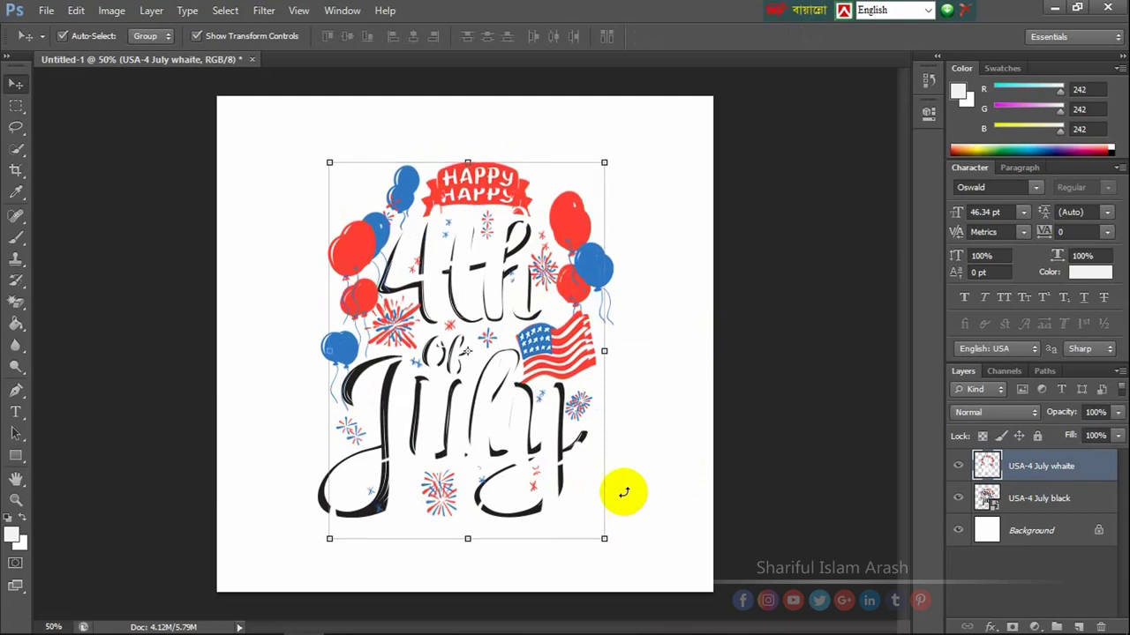
pyautogui.press('Down')
pyautogui.press('Down')
pyautogui.press('Down')
pyautogui.press('Down')
pyautogui.press('Down')
pyautogui.press('Down')
pyautogui.press('Down')
pyautogui.press('Down')
pyautogui.press('Down')
pyautogui.press('Down')
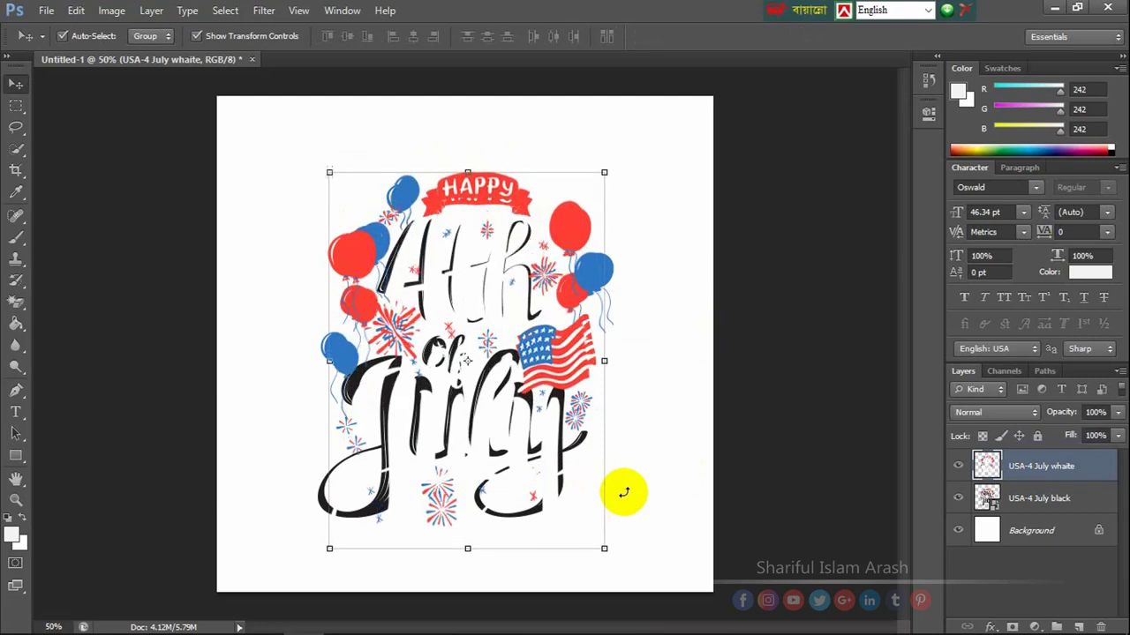
pyautogui.press('Down')
pyautogui.press('Down')
pyautogui.press('Down')
pyautogui.press('Down')
pyautogui.press('Down')
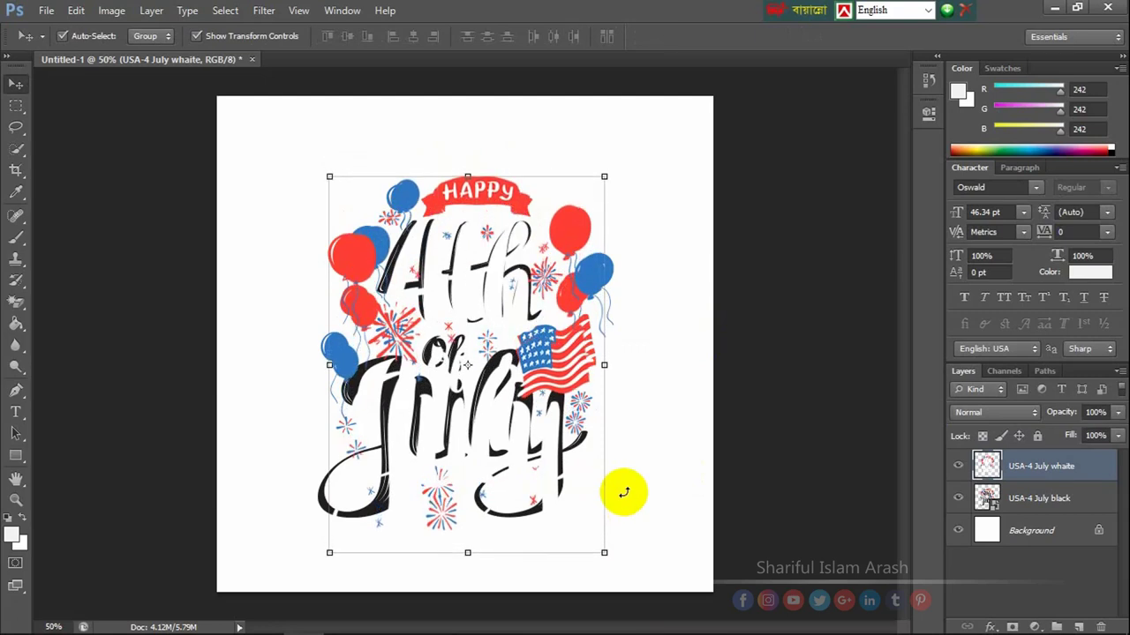
pyautogui.press('Up')
pyautogui.press('Up')
pyautogui.press('Up')
pyautogui.press('Up')
pyautogui.press('Up')
pyautogui.press('Right')
pyautogui.press('Right')
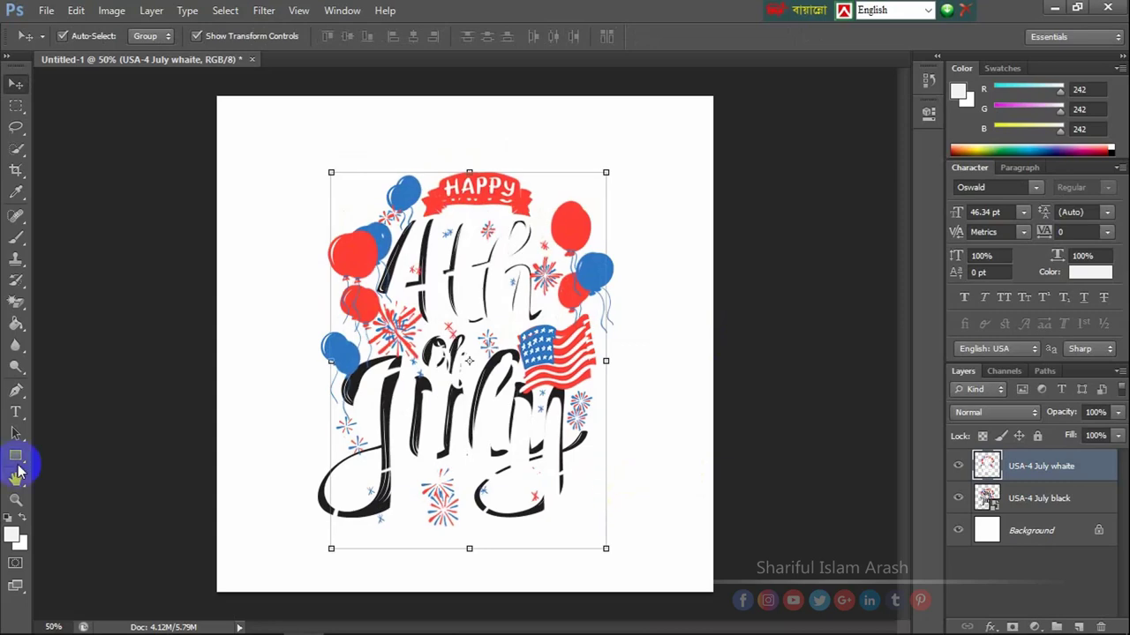
# - Enlarge the USA-4 July whaite artwork from its lower-left corner to about 105% and commit the transform
pyautogui.click(332, 549)
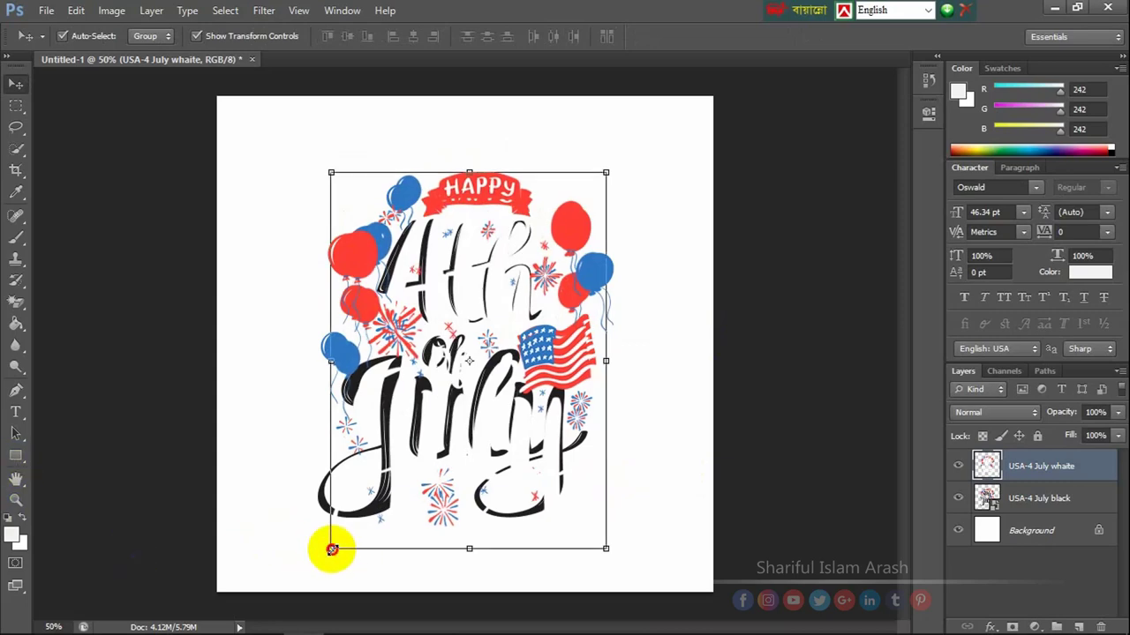
pyautogui.moveTo(332, 549); pyautogui.dragTo(306, 556)
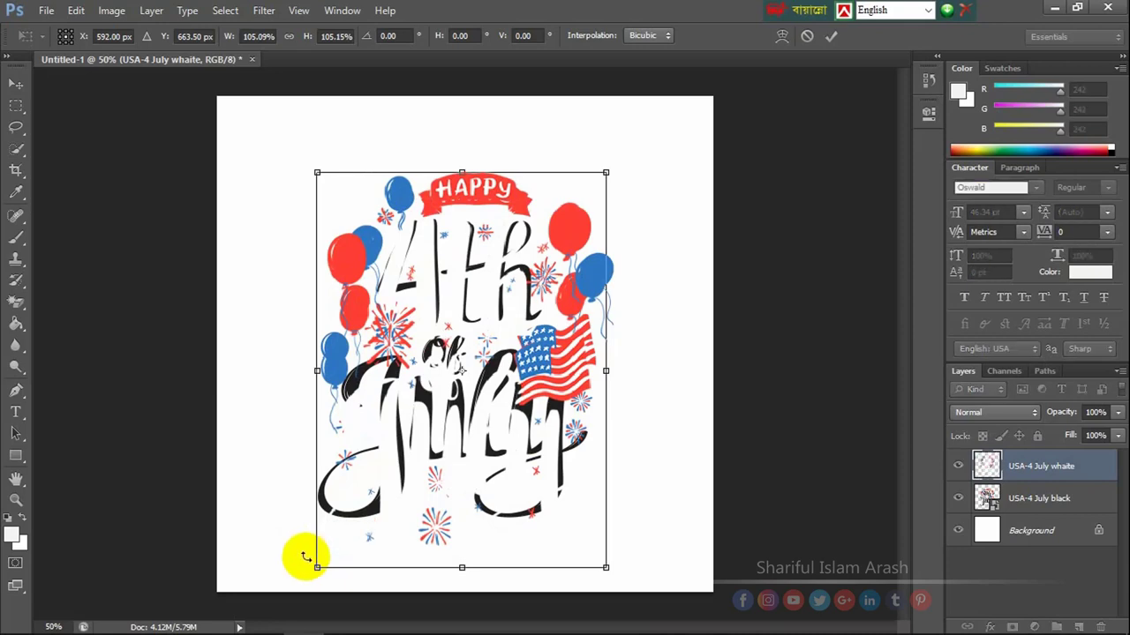
pyautogui.press('Return')
# - Nudge the enlarged white artwork upward and slightly right over the black lettering
pyautogui.hotkey('shift', 'Up')
pyautogui.hotkey('shift', 'Up')
pyautogui.hotkey('shift', 'Up')
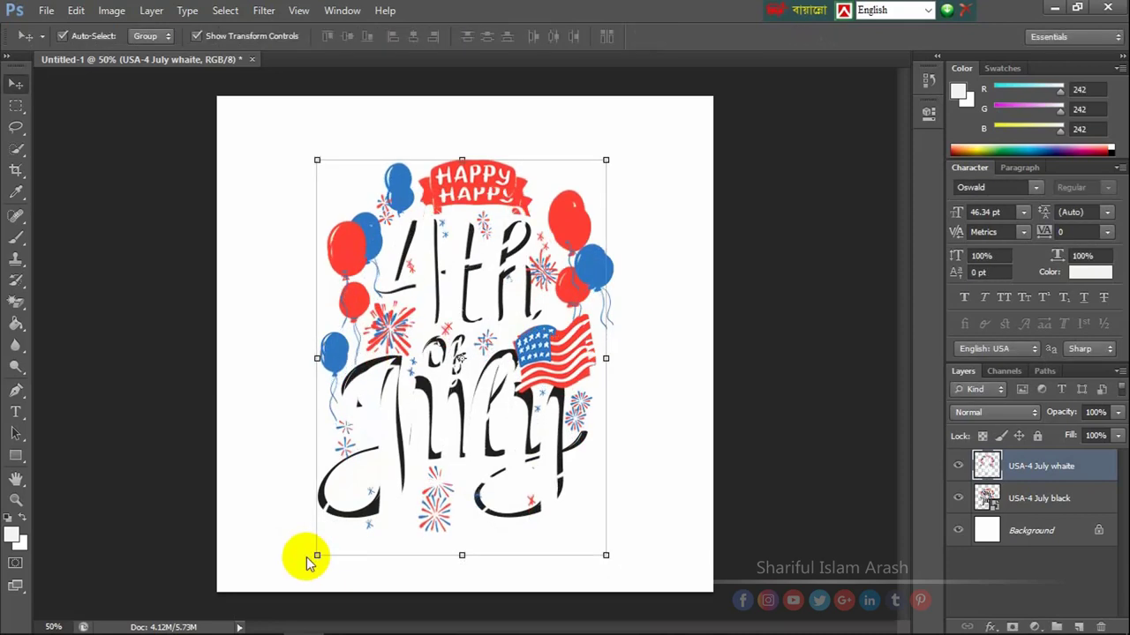
pyautogui.hotkey('shift', 'Right')
pyautogui.hotkey('shift', 'Up')
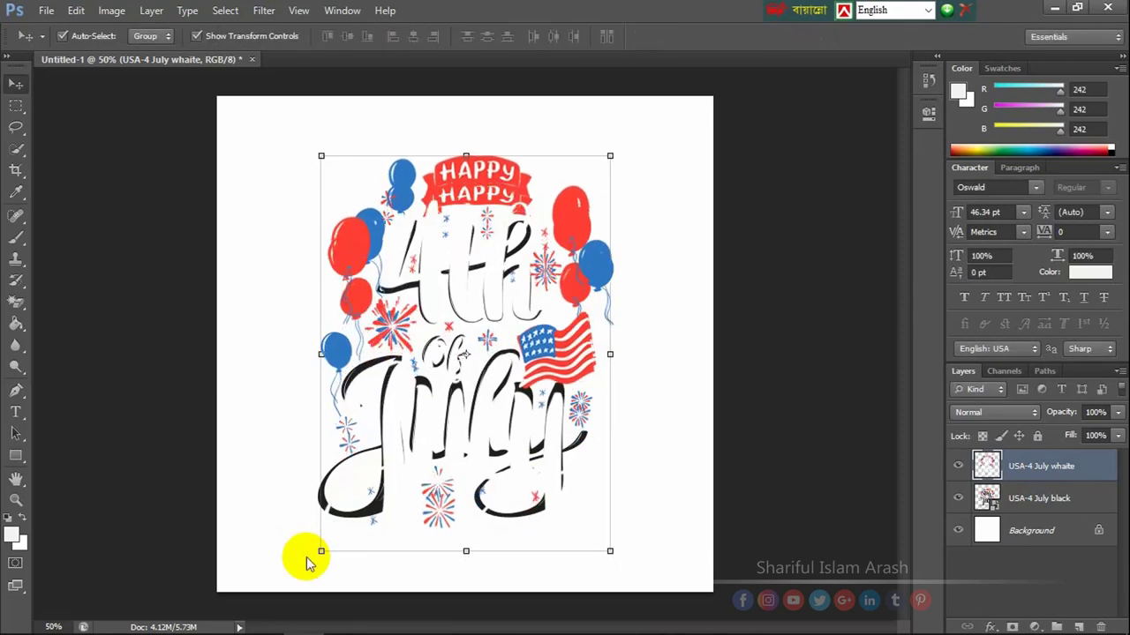
pyautogui.hotkey('shift', 'Left')
pyautogui.press('Up')
pyautogui.press('Up')
pyautogui.press('Up')
pyautogui.press('Up')
pyautogui.press('Up')
pyautogui.press('Up')
pyautogui.press('Up')
pyautogui.press('Up')
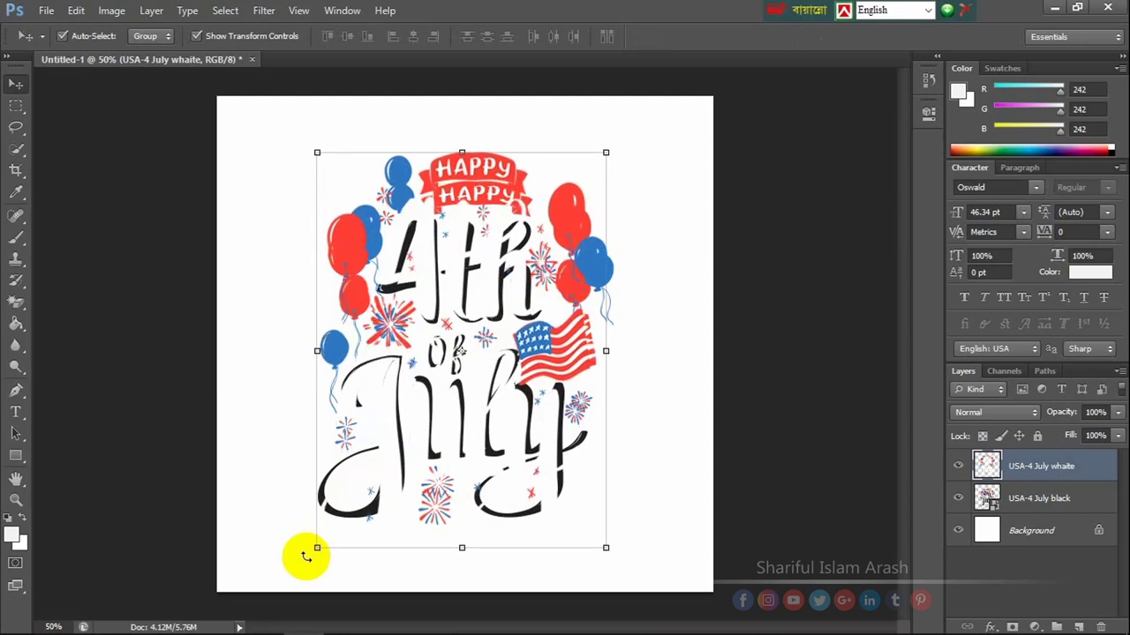
pyautogui.press('Right')
pyautogui.press('Right')
pyautogui.press('Right')
pyautogui.press('Right')
pyautogui.press('Right')
pyautogui.press('Right')
pyautogui.press('Up')
pyautogui.press('Up')
pyautogui.press('Up')
pyautogui.press('Up')
pyautogui.press('Up')
pyautogui.press('Up')
pyautogui.press('Up')
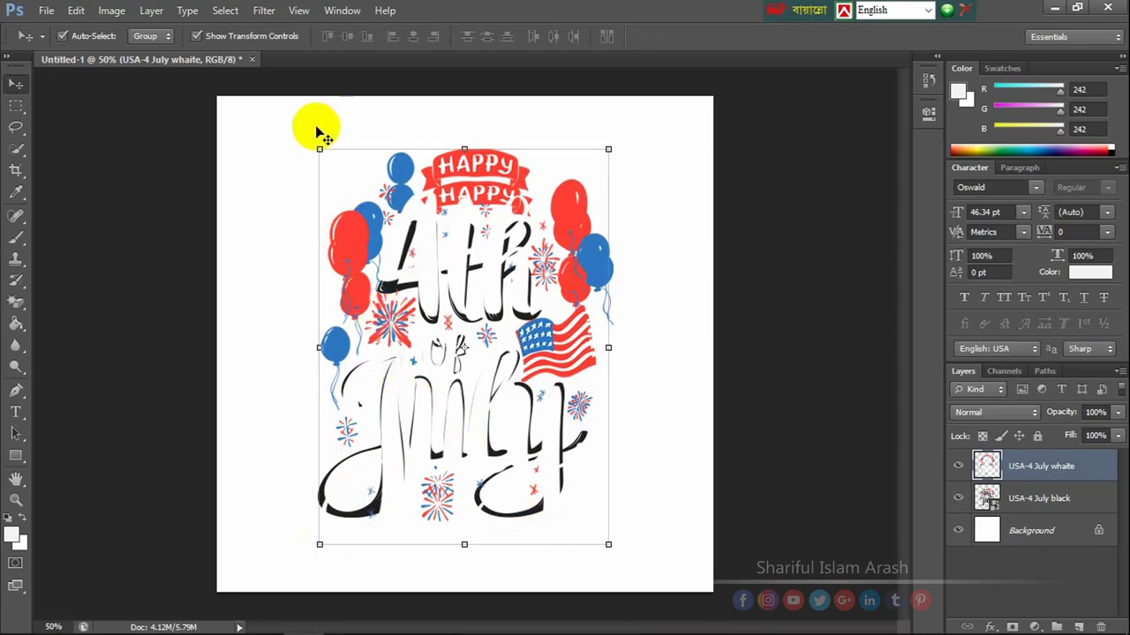
# - Shrink the white artwork from its upper-left corner, commit, and nudge it sideways until it lines up over the black lettering
pyautogui.moveTo(320, 148); pyautogui.dragTo(335, 171)
pyautogui.press('Return')
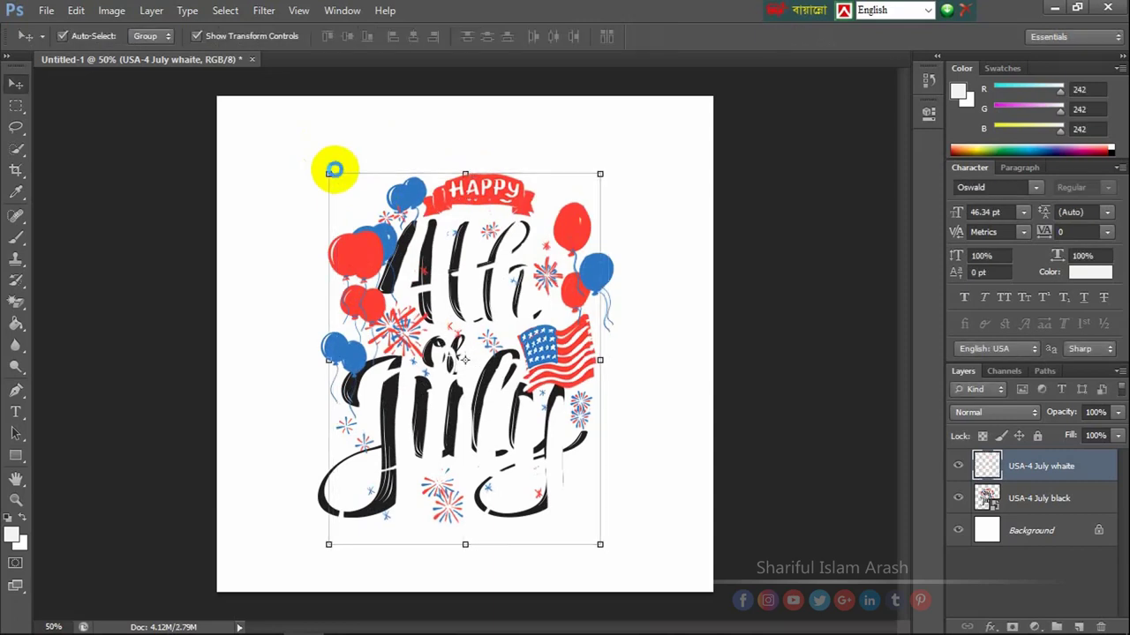
pyautogui.press('Left')
pyautogui.press('Left')
pyautogui.press('Left')
pyautogui.press('Left')
pyautogui.press('Left')
pyautogui.press('Left')
pyautogui.press('Left')
pyautogui.press('Left')
pyautogui.press('Left')
pyautogui.press('Left')
pyautogui.press('Left')
pyautogui.press('Left')
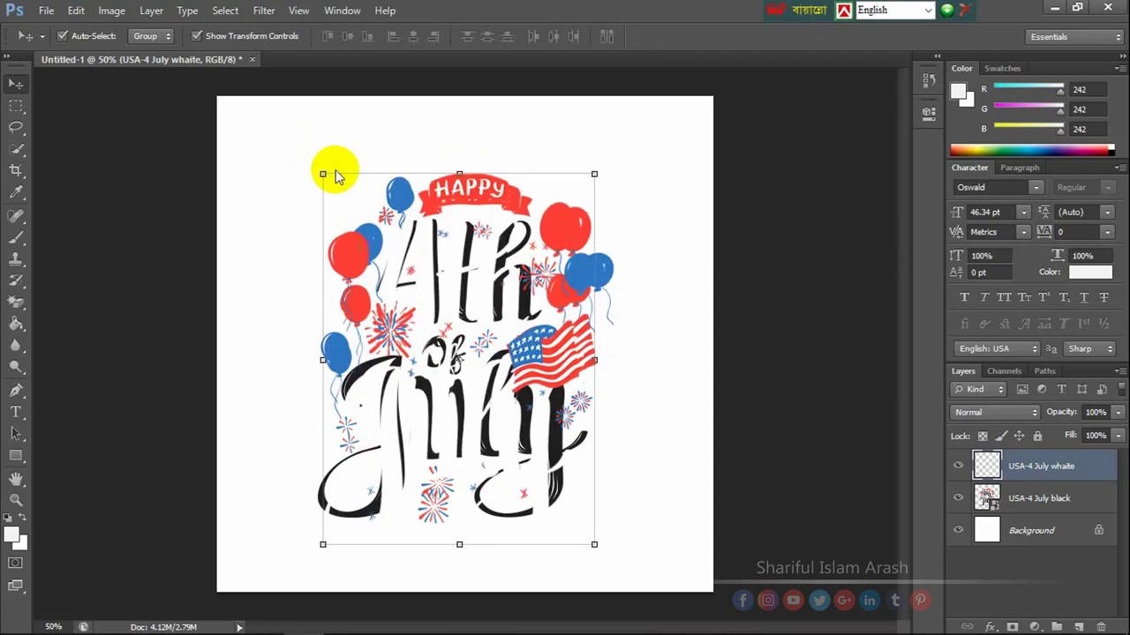
pyautogui.hotkey('shift', 'Right')
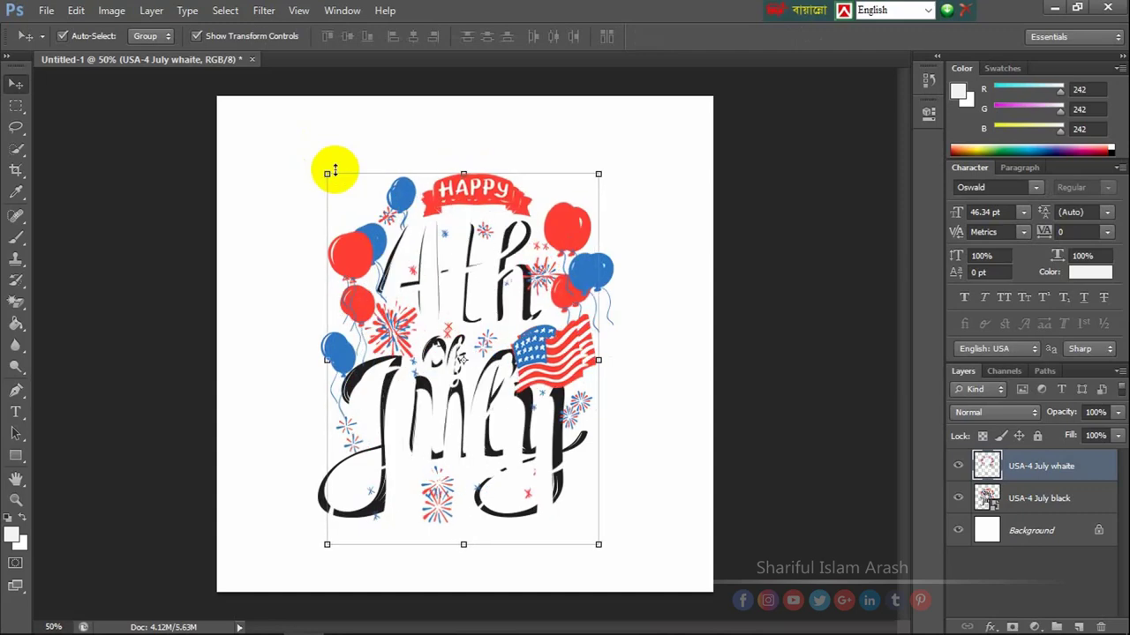
pyautogui.press('Right')
pyautogui.press('Right')
pyautogui.press('Right')
pyautogui.press('Right')
pyautogui.press('Right')
pyautogui.press('Right')
pyautogui.press('Right')
pyautogui.press('Right')
pyautogui.press('Right')
pyautogui.press('Right')
pyautogui.press('Right')
pyautogui.press('Right')
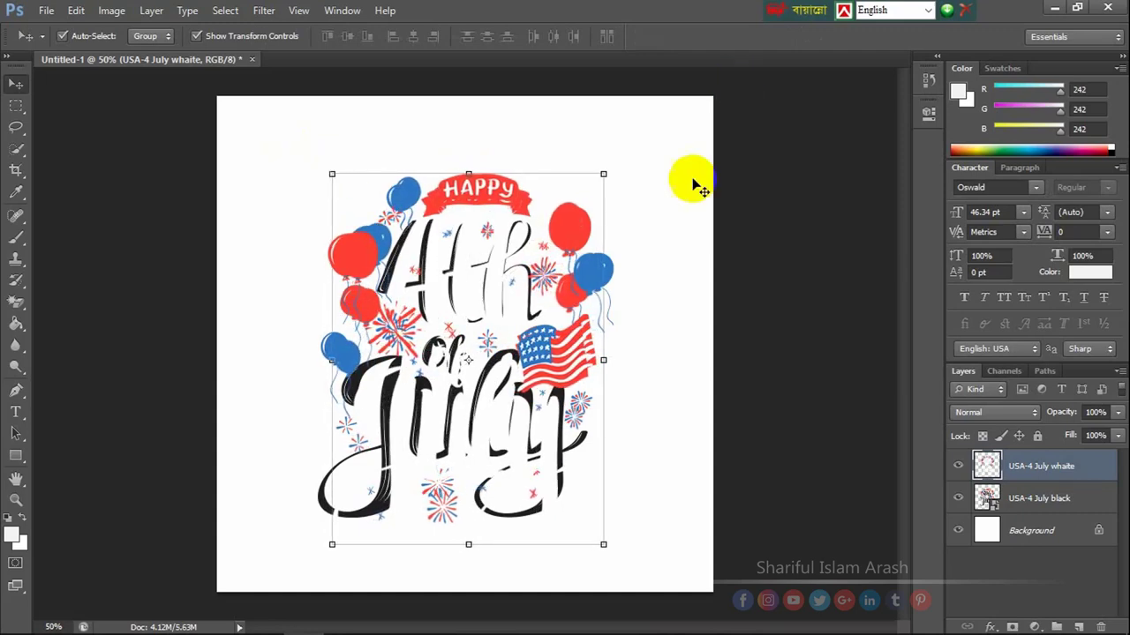
# - Draw a rectangle shape of about 1198 x 1174 px across the canvas, directly above the USA-4 July black layer
pyautogui.click(1019, 529)
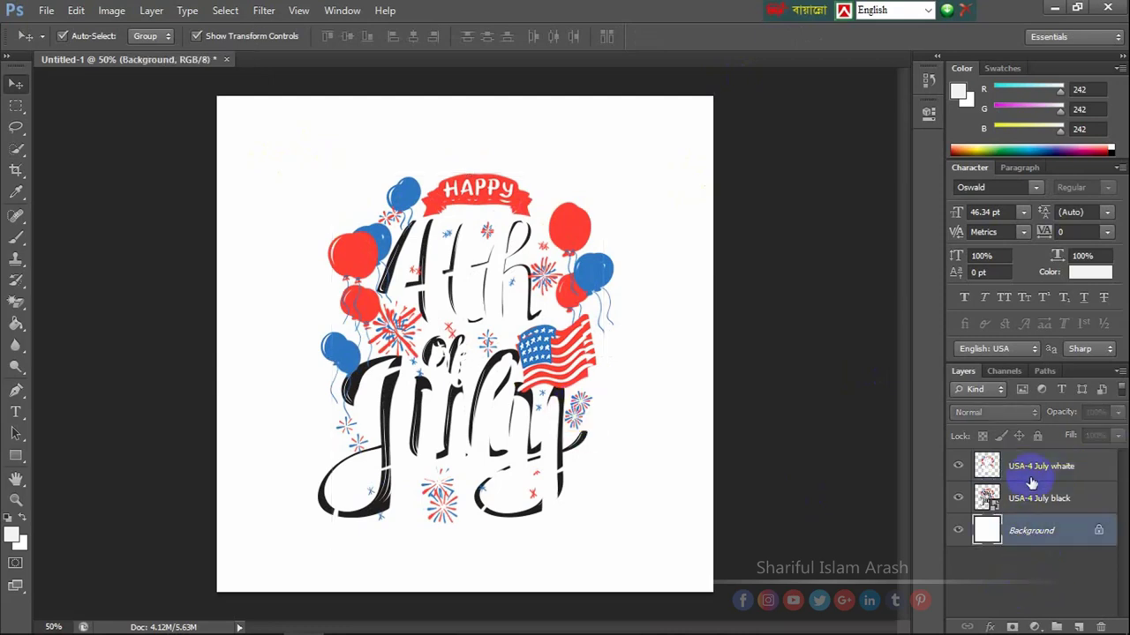
pyautogui.click(1018, 491)
pyautogui.click(15, 456)
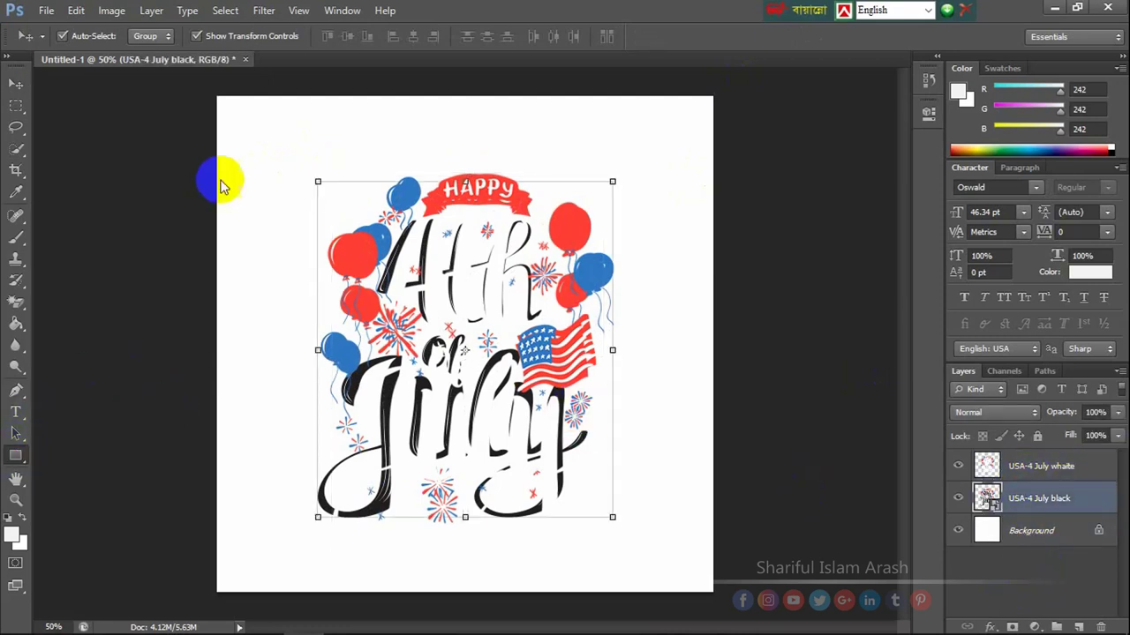
pyautogui.moveTo(217, 99); pyautogui.dragTo(712, 584)
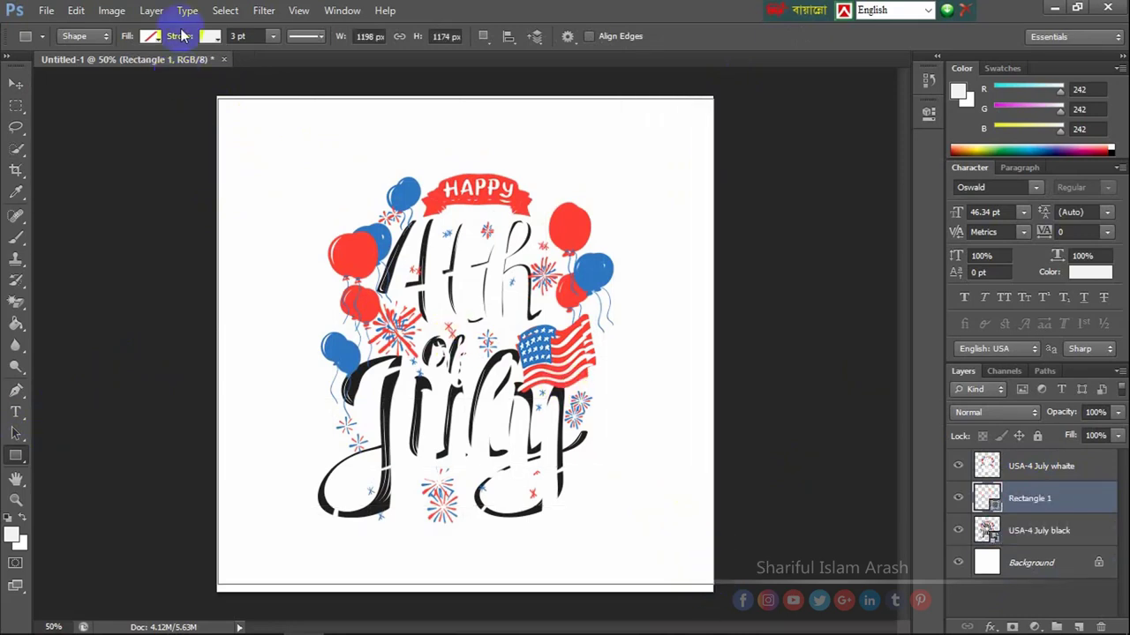
# - Remove the rectangle's stroke and fill it with a very dark gray swatch
pyautogui.click(209, 36)
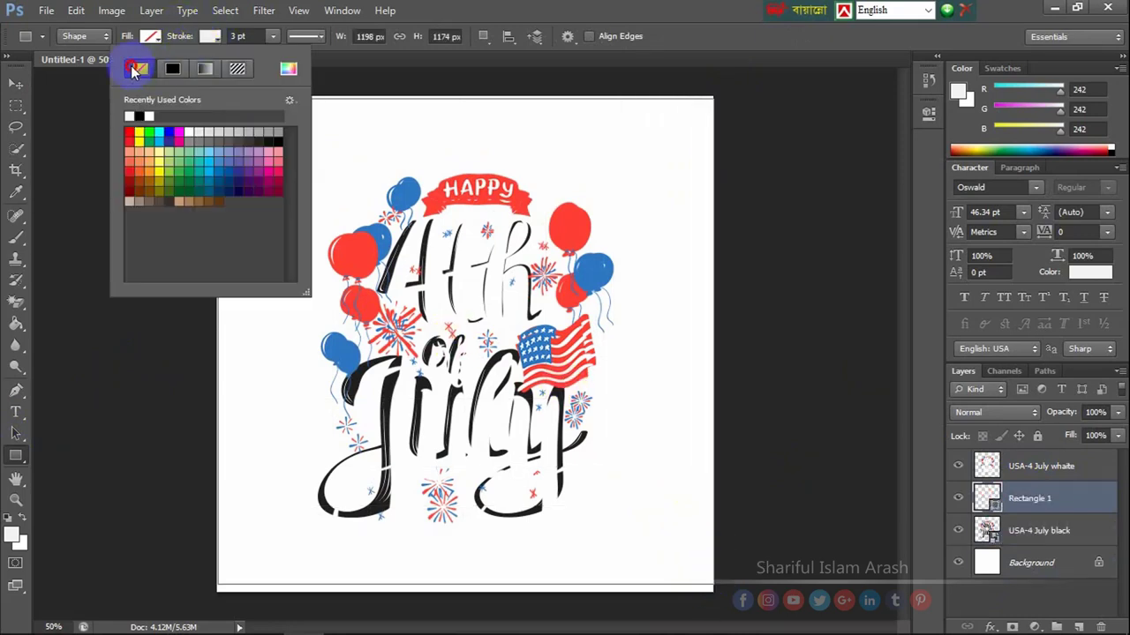
pyautogui.click(150, 35)
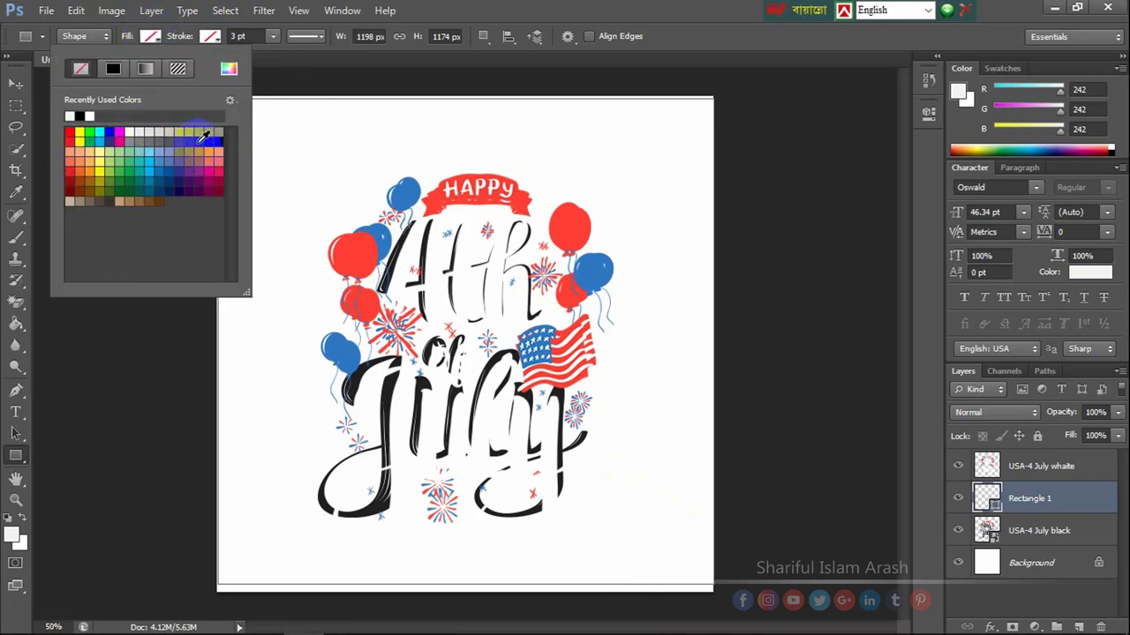
pyautogui.click(195, 142)
# - Stretch the dark rectangle's upper and lower edges to cover the whole canvas and commit the transform
pyautogui.click(16, 83)
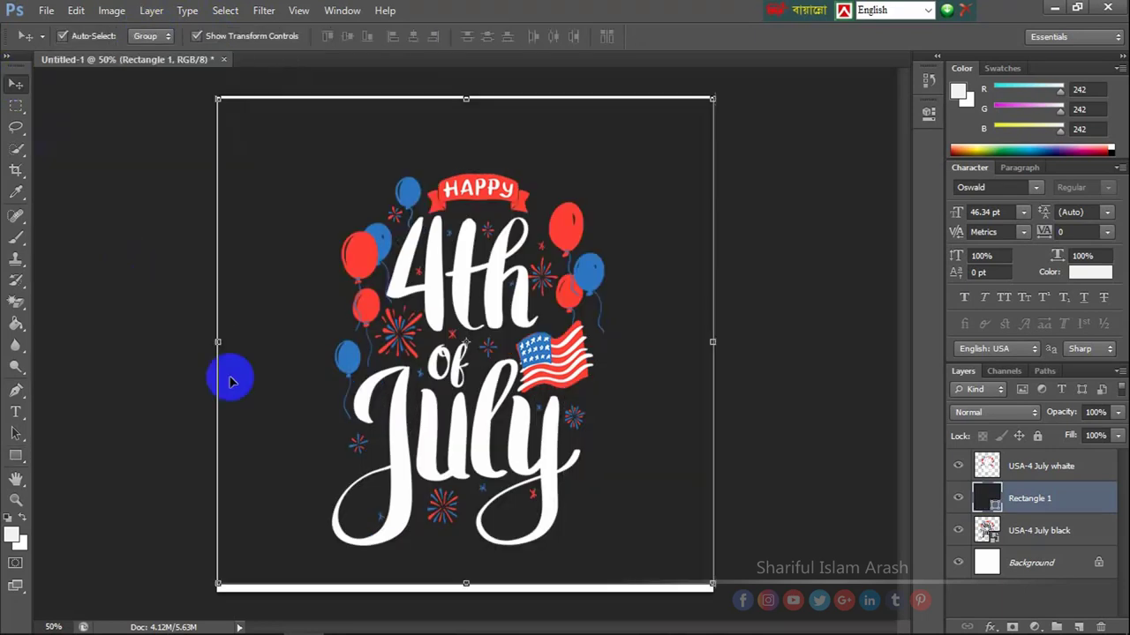
pyautogui.moveTo(467, 102); pyautogui.dragTo(462, 96)
pyautogui.moveTo(457, 581); pyautogui.dragTo(465, 592)
pyautogui.press('Return')
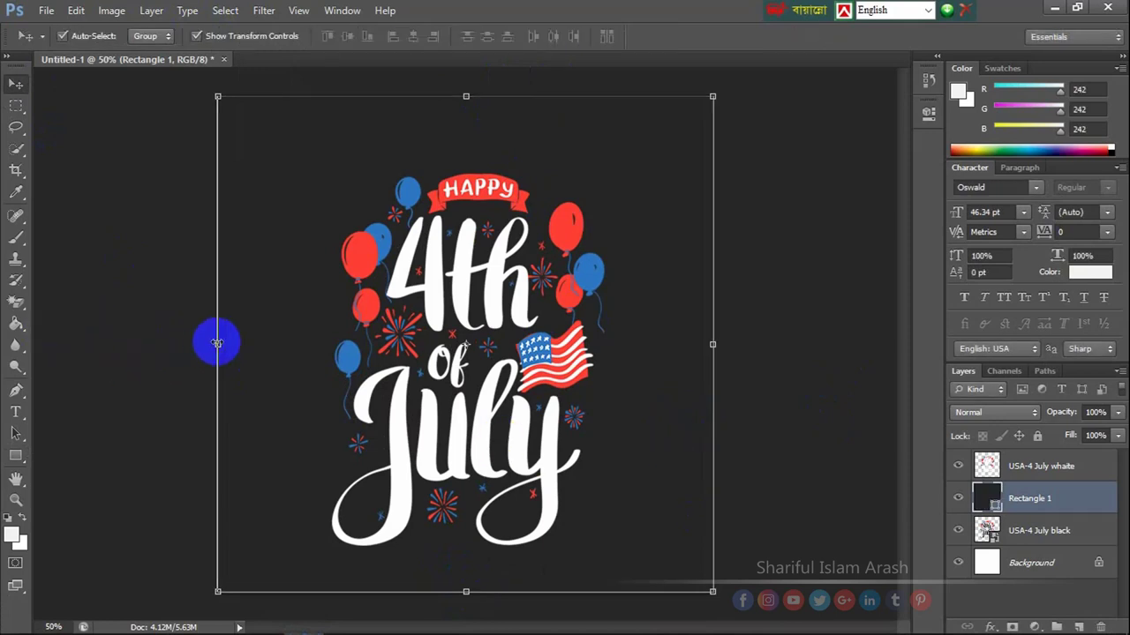
pyautogui.click(213, 344)
pyautogui.press('Return')
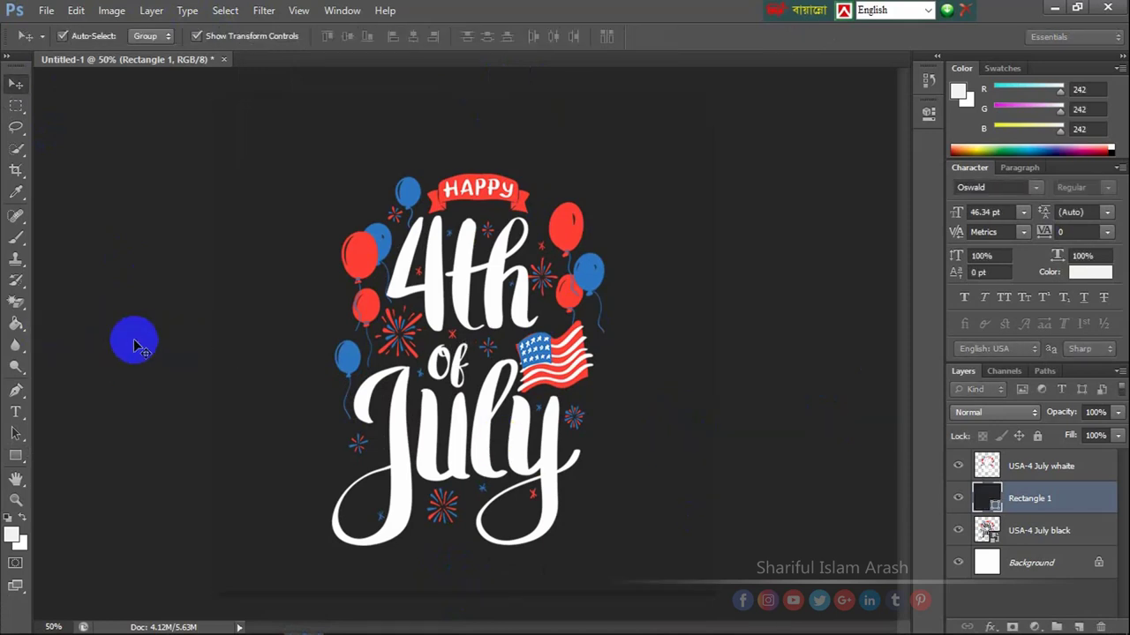
# - Deselect all layers and hide USA-4 July whaite and Rectangle 1 to view the black artwork on white
pyautogui.click(134, 342)
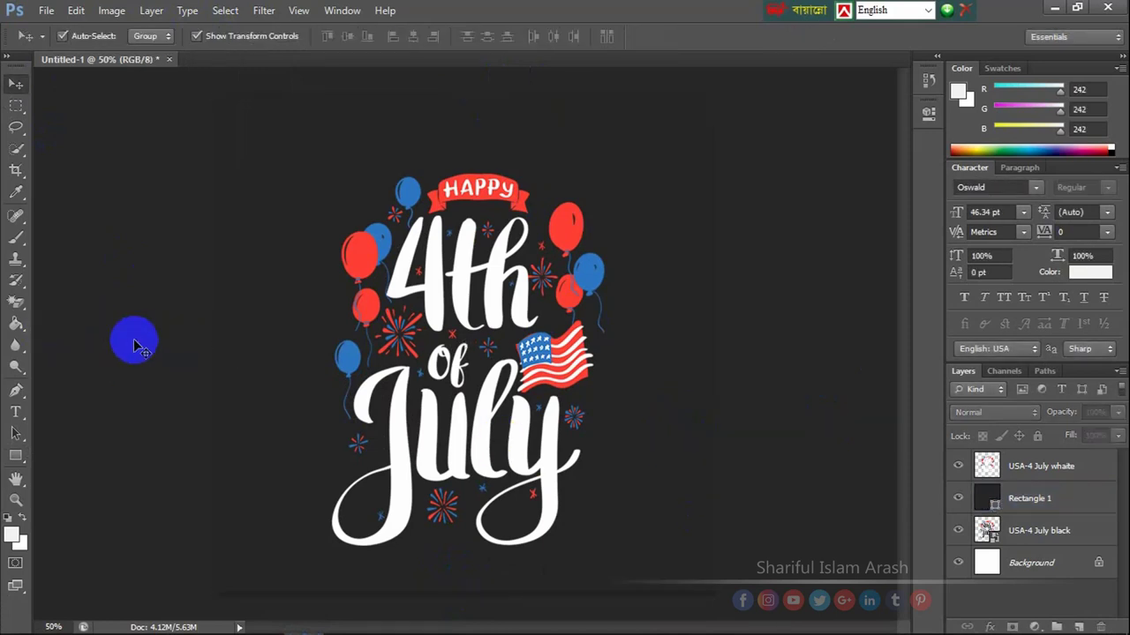
pyautogui.click(958, 466)
pyautogui.click(958, 498)
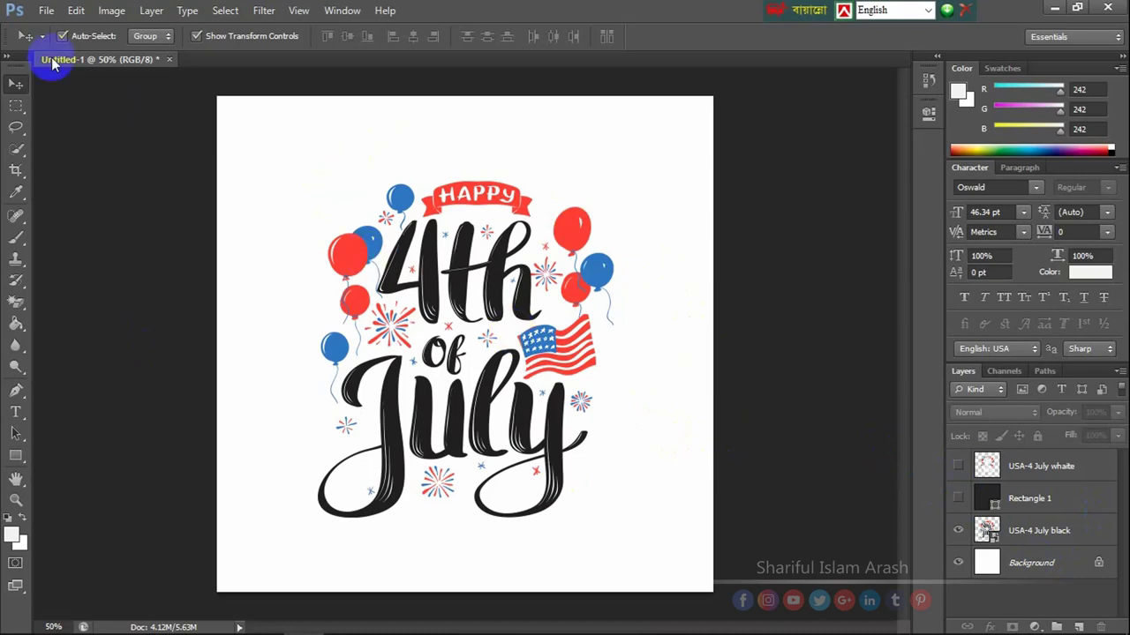
# - Open the T-Shirt MockUp_Front PSD file from the T-Shirt folder
pyautogui.click(46, 11)
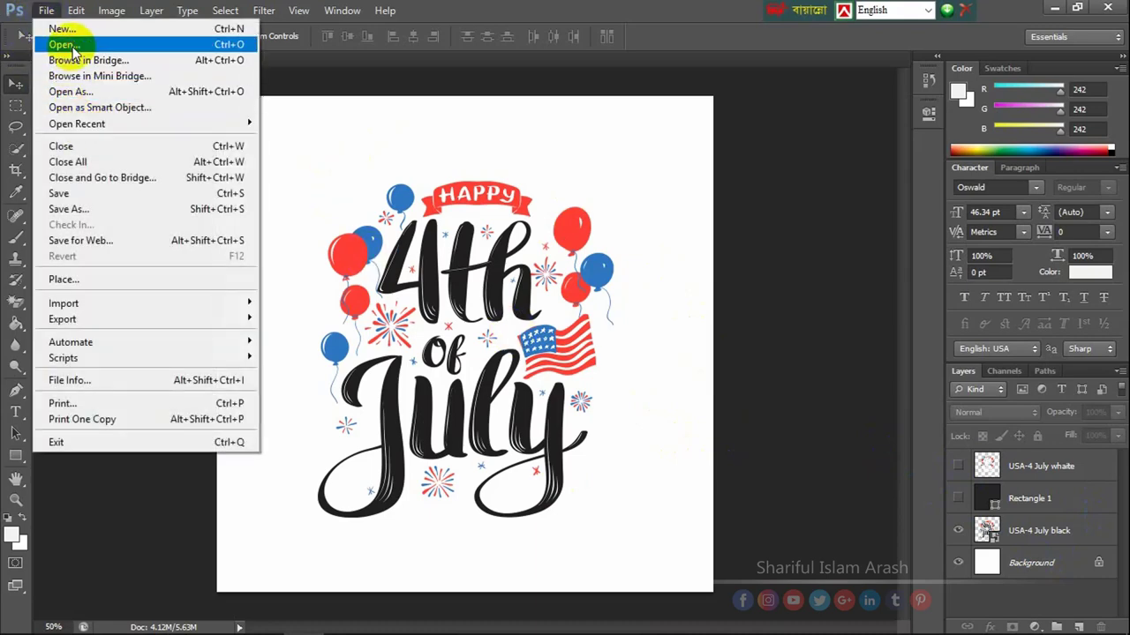
pyautogui.click(67, 44)
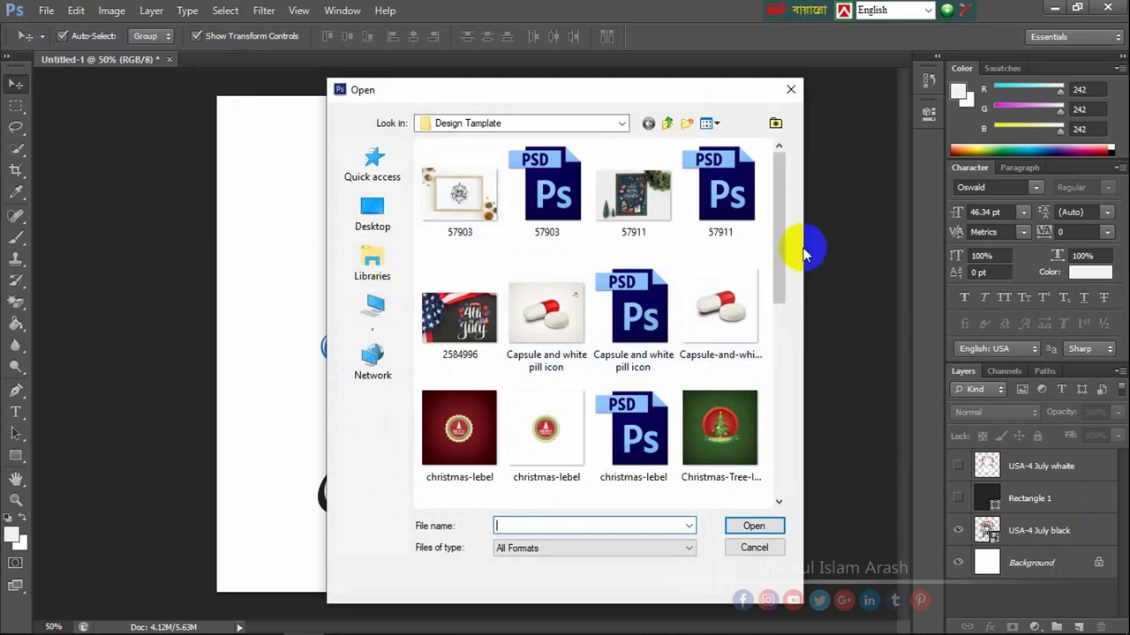
pyautogui.moveTo(782, 213); pyautogui.dragTo(772, 477)
pyautogui.click(671, 126)
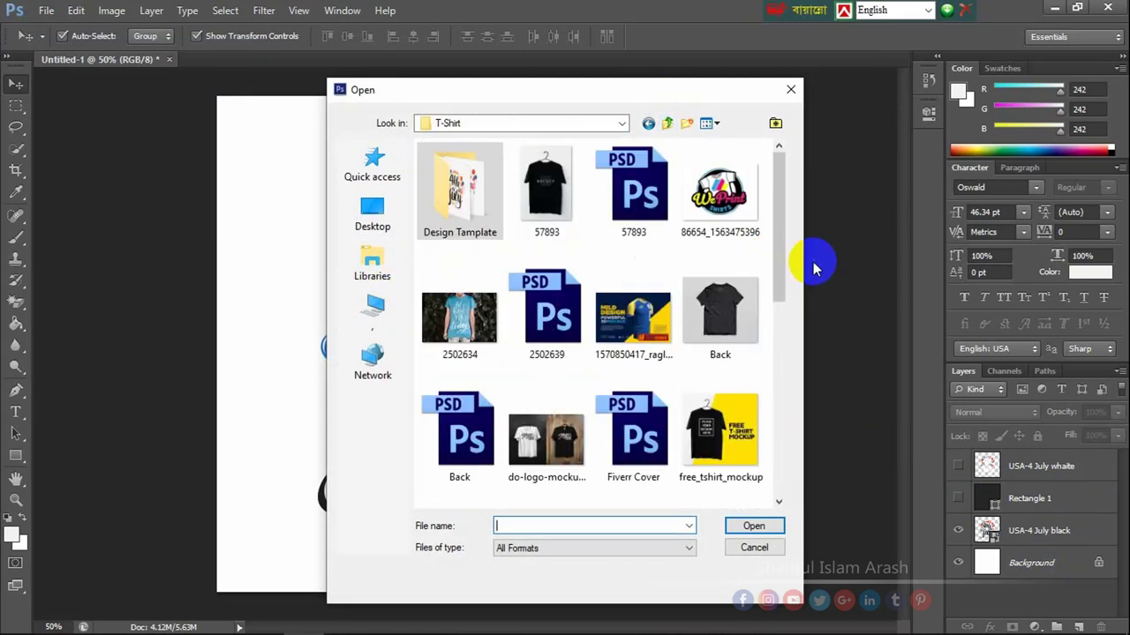
pyautogui.moveTo(777, 233); pyautogui.dragTo(787, 452)
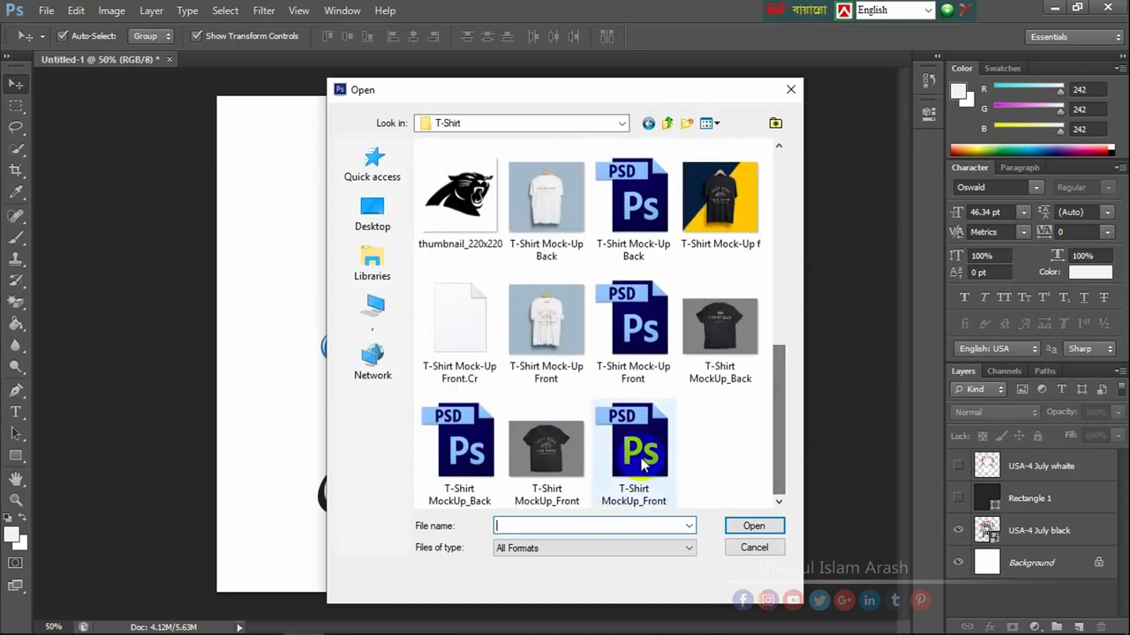
pyautogui.click(675, 476)
pyautogui.click(752, 526)
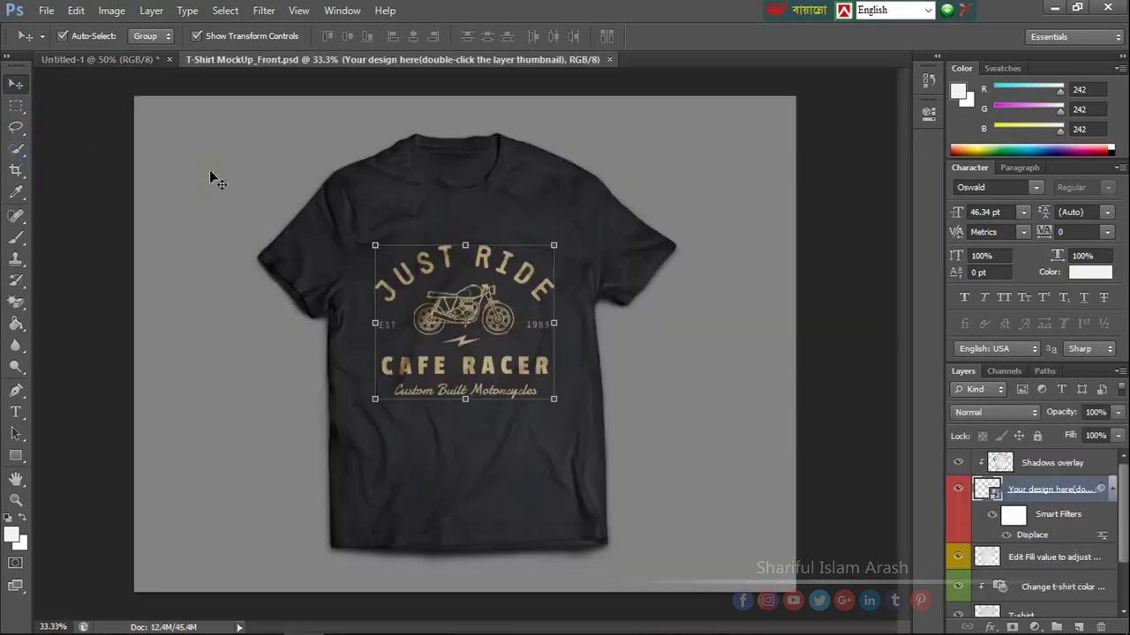
# - Return to the Untitled-1 document and show the Rectangle 1 and USA-4 July whaite layers again
pyautogui.click(105, 62)
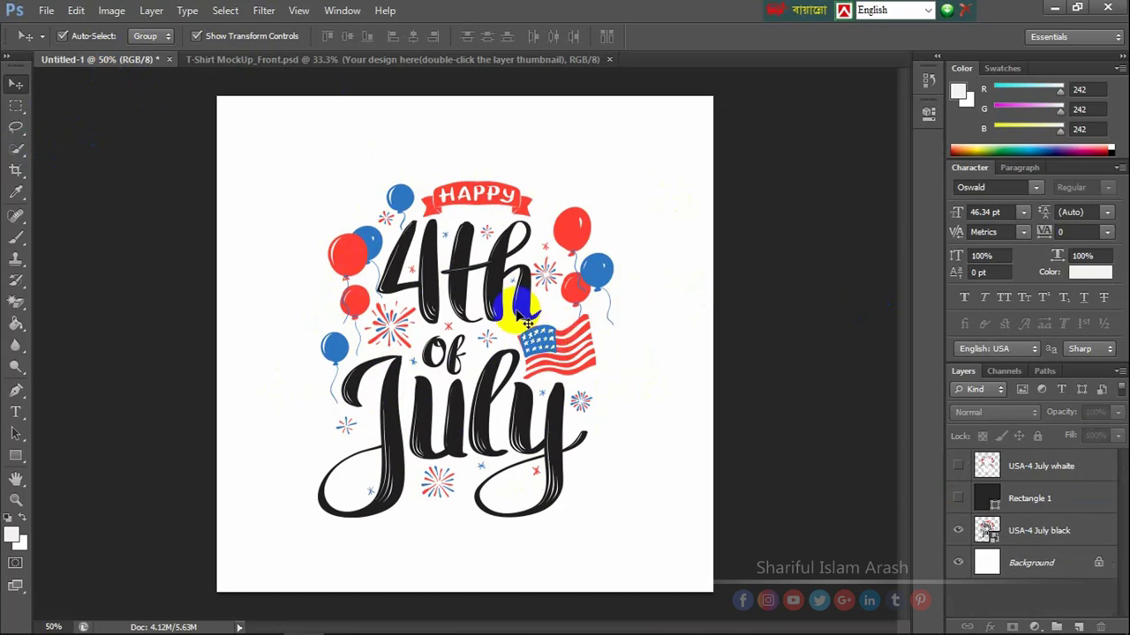
pyautogui.click(958, 498)
pyautogui.click(958, 466)
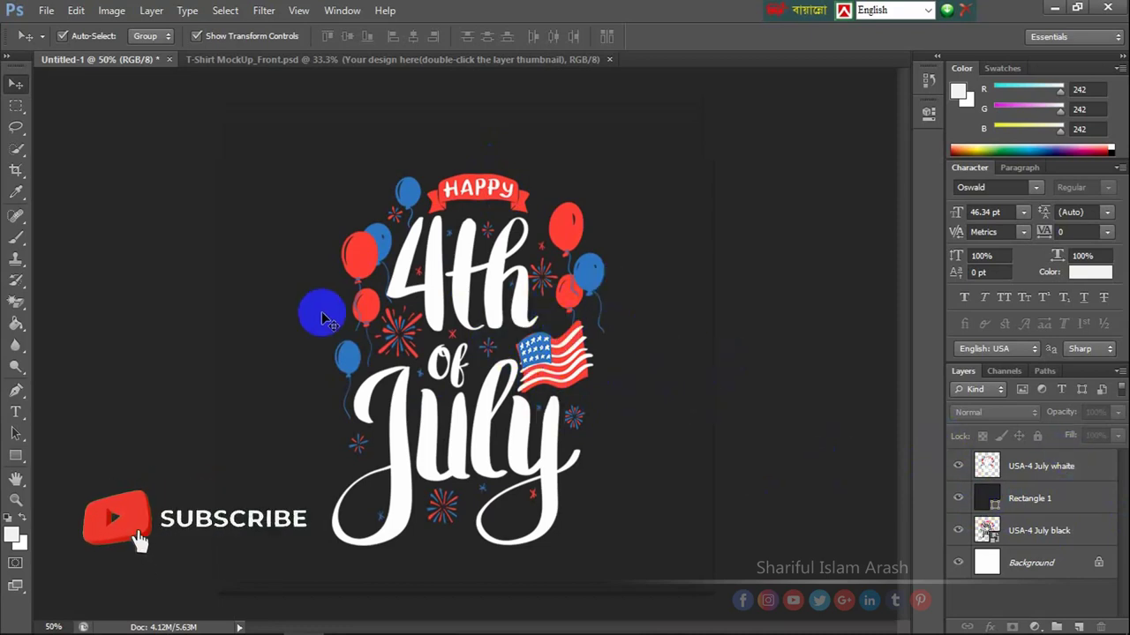
pyautogui.click(441, 300)
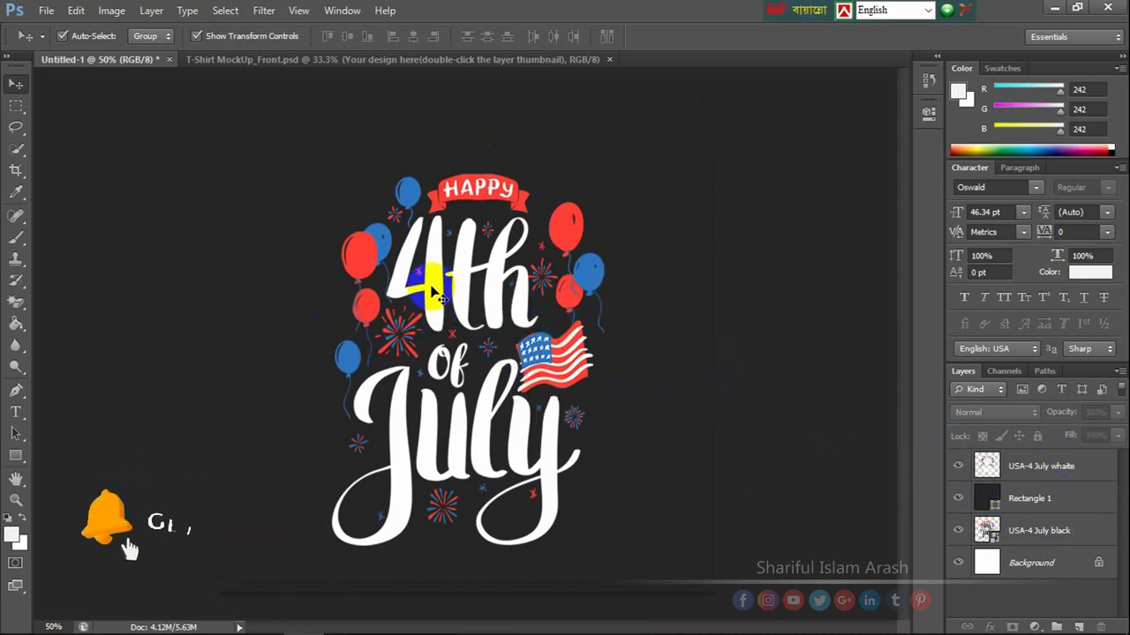
pyautogui.click(428, 283)
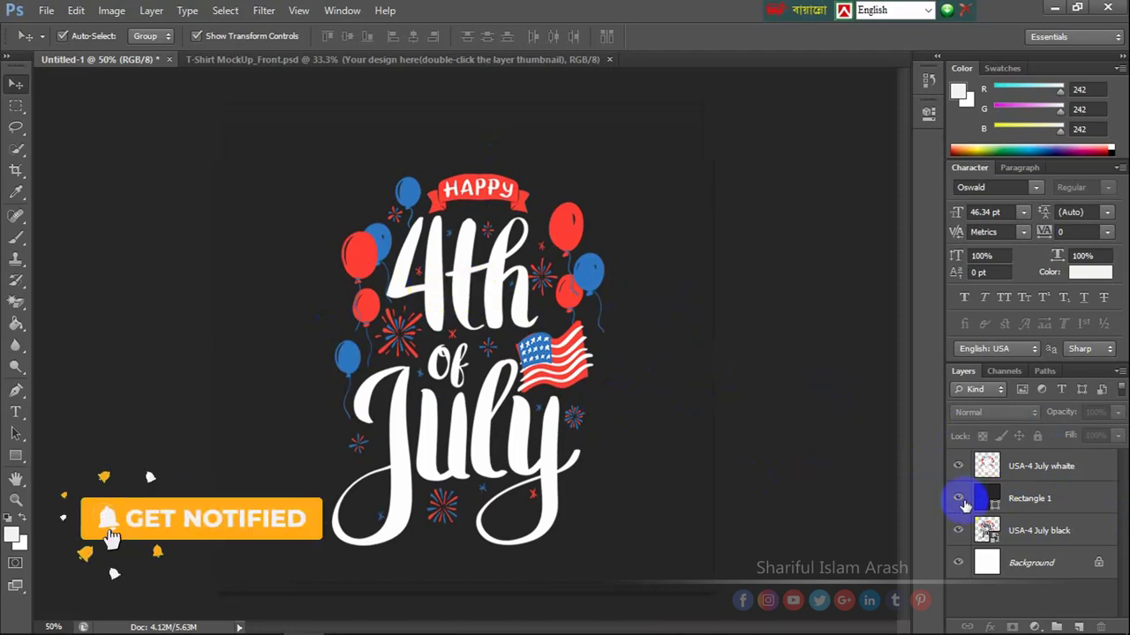
# - Compare the black and white designs by hiding and reshowing the USA-4 July whaite and Rectangle 1 layers
pyautogui.click(958, 465)
pyautogui.click(958, 498)
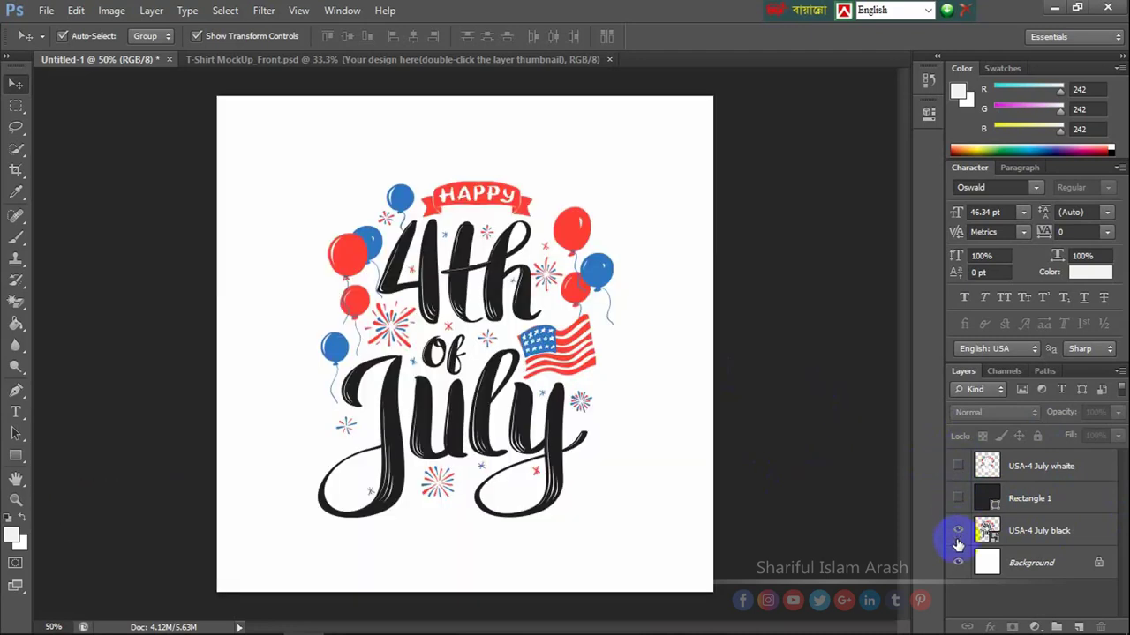
pyautogui.click(450, 441)
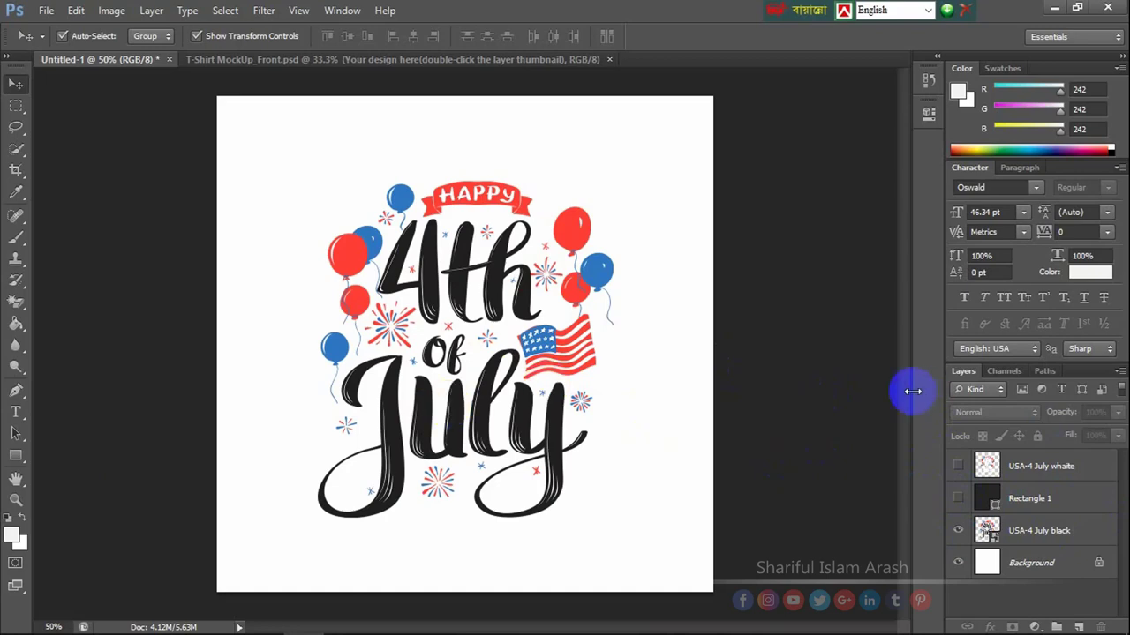
pyautogui.click(959, 465)
pyautogui.click(960, 499)
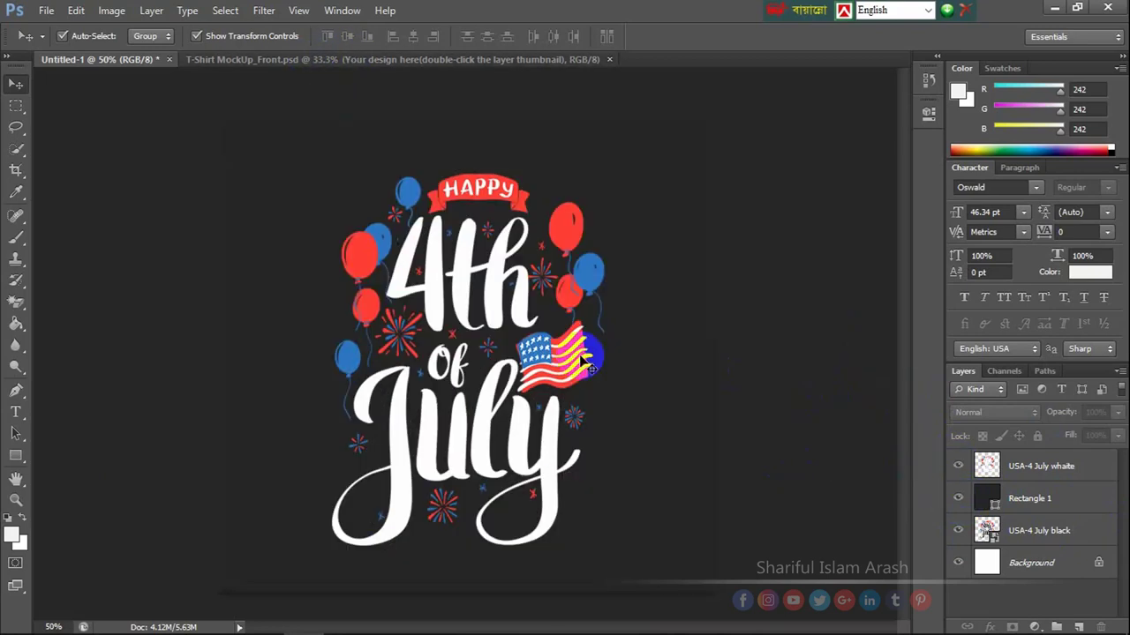
# - Place the USA-4 July whaite image from the Design Tamplate folder into the T-Shirt MockUp_Front document
pyautogui.click(378, 58)
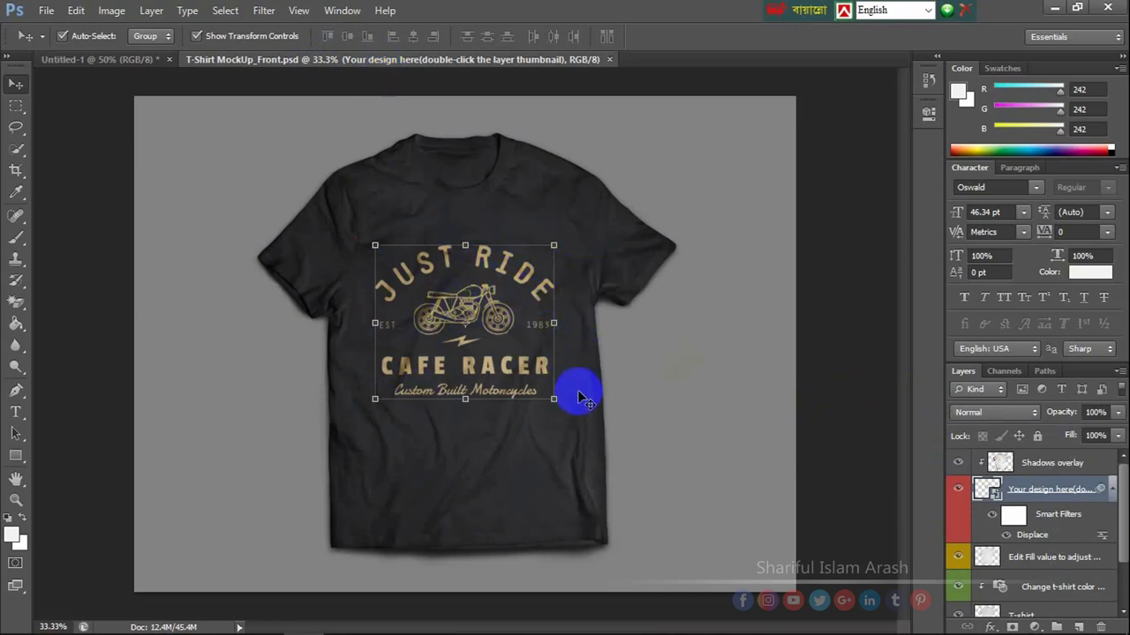
pyautogui.moveTo(1125, 527)
pyautogui.mouseDown()
pyautogui.moveTo(1125, 587)
pyautogui.moveTo(1125, 525)
pyautogui.mouseUp()
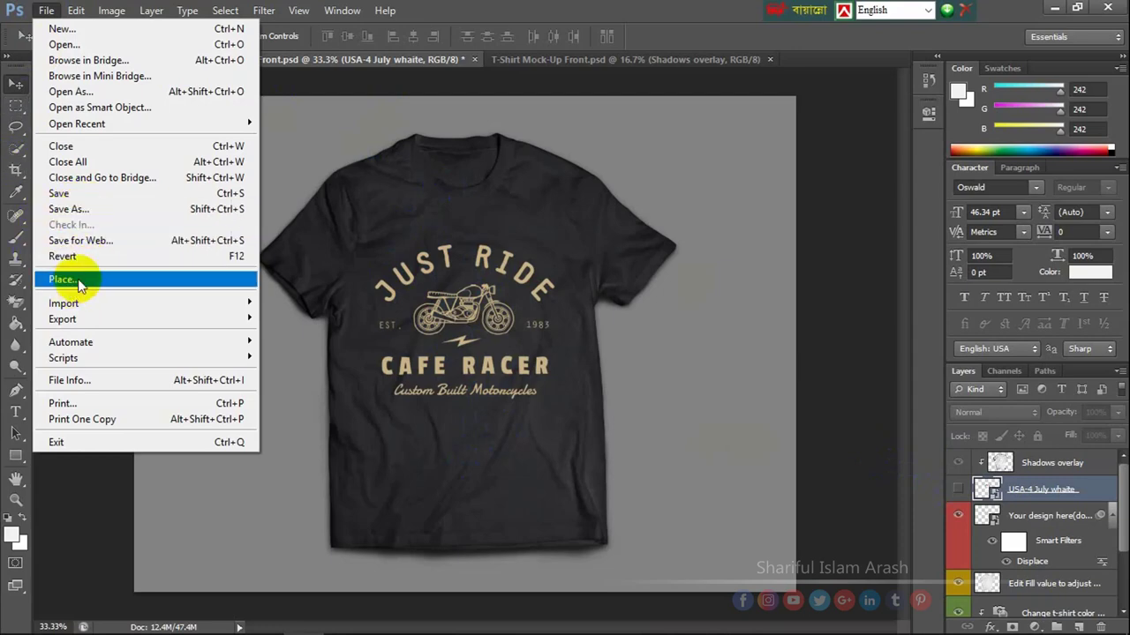
pyautogui.click(70, 283)
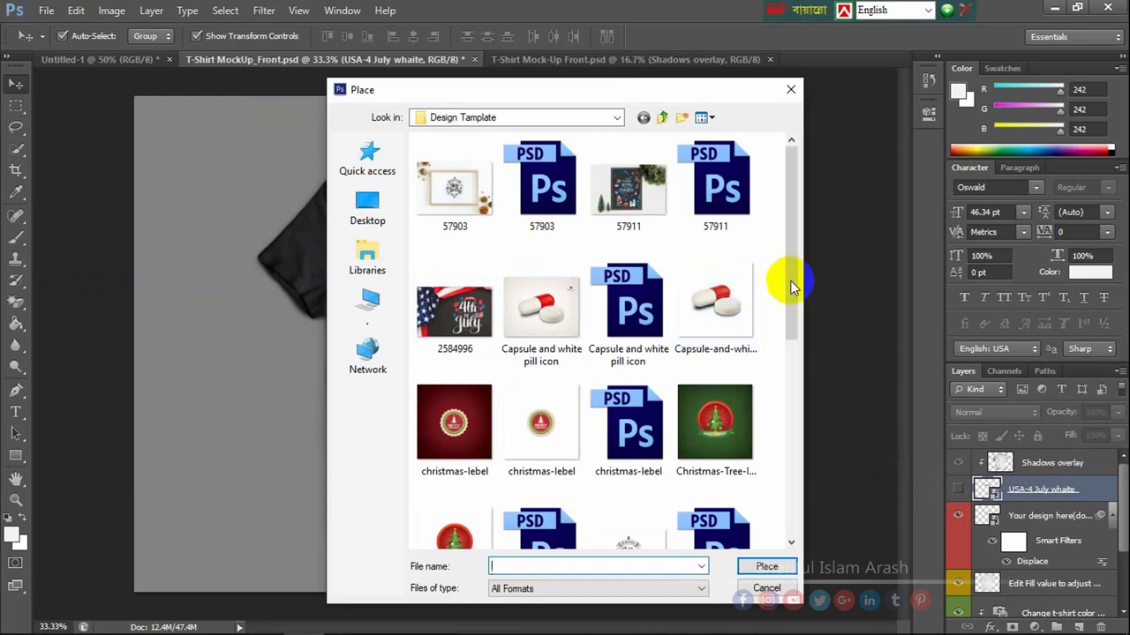
pyautogui.moveTo(791, 285); pyautogui.dragTo(801, 462)
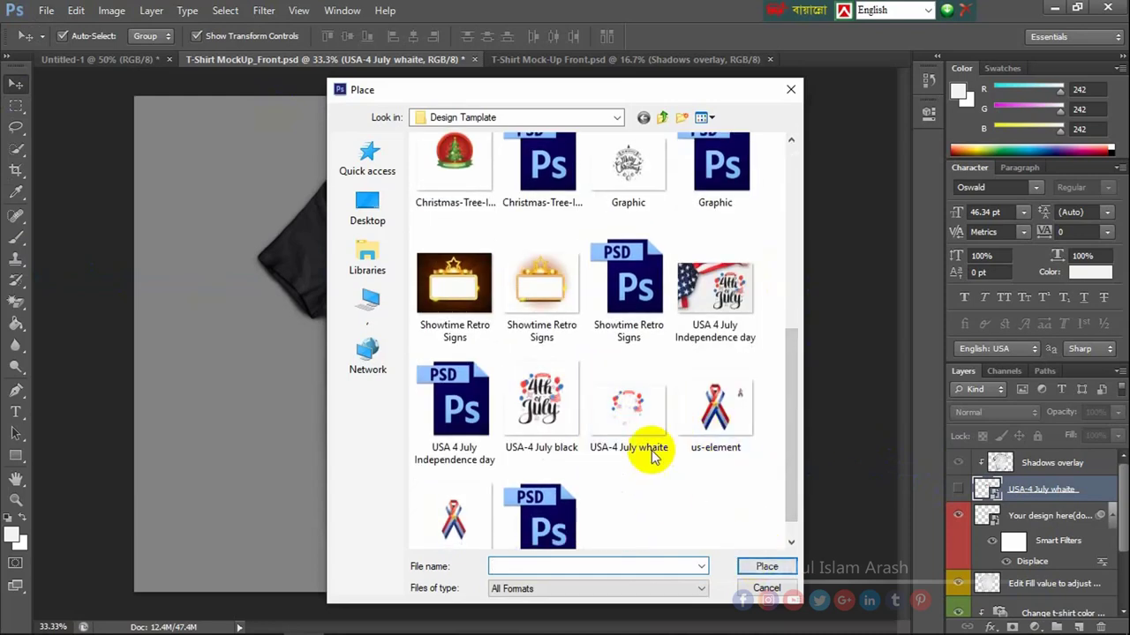
pyautogui.click(635, 411)
pyautogui.click(775, 566)
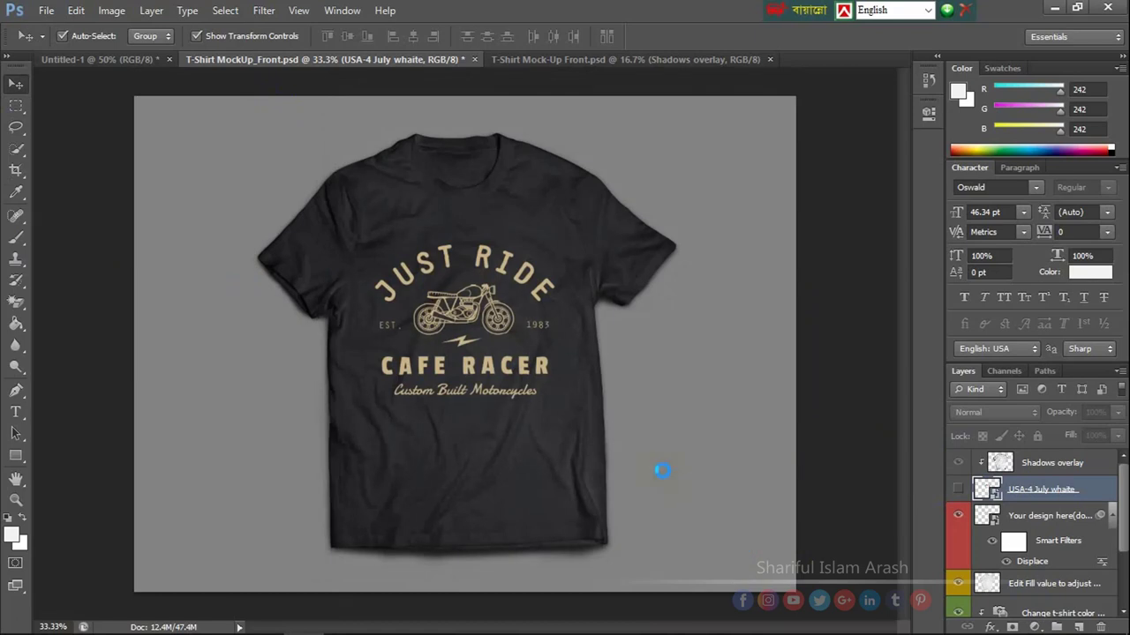
# - Show the USA-4 July whaite layer and hide the Your design here layer on the black T-shirt mockup
pyautogui.click(958, 491)
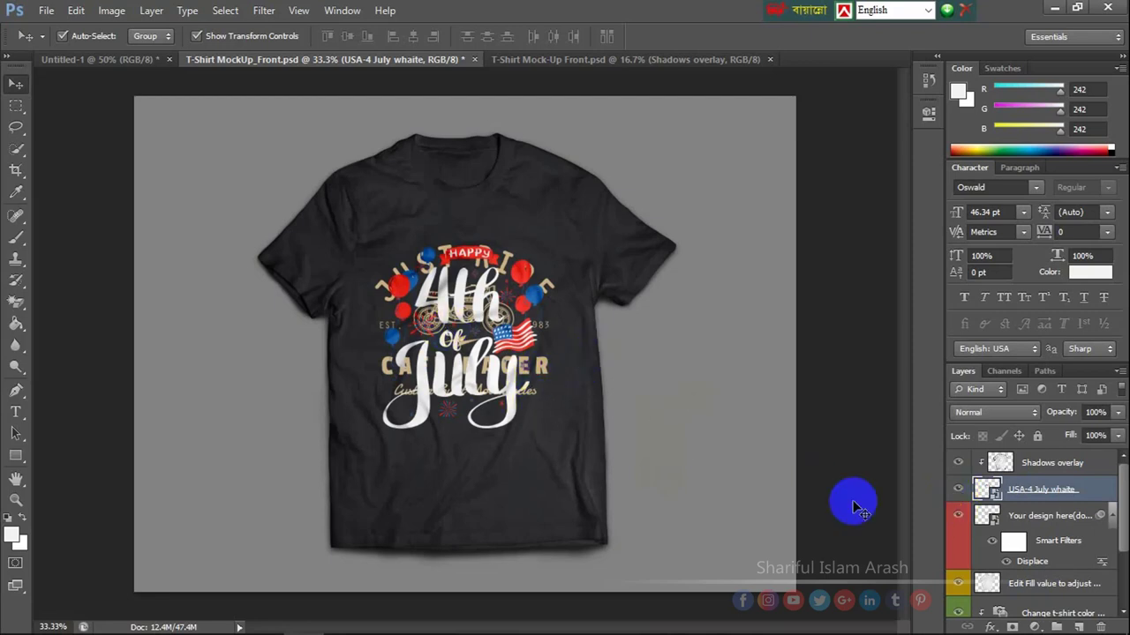
pyautogui.click(956, 516)
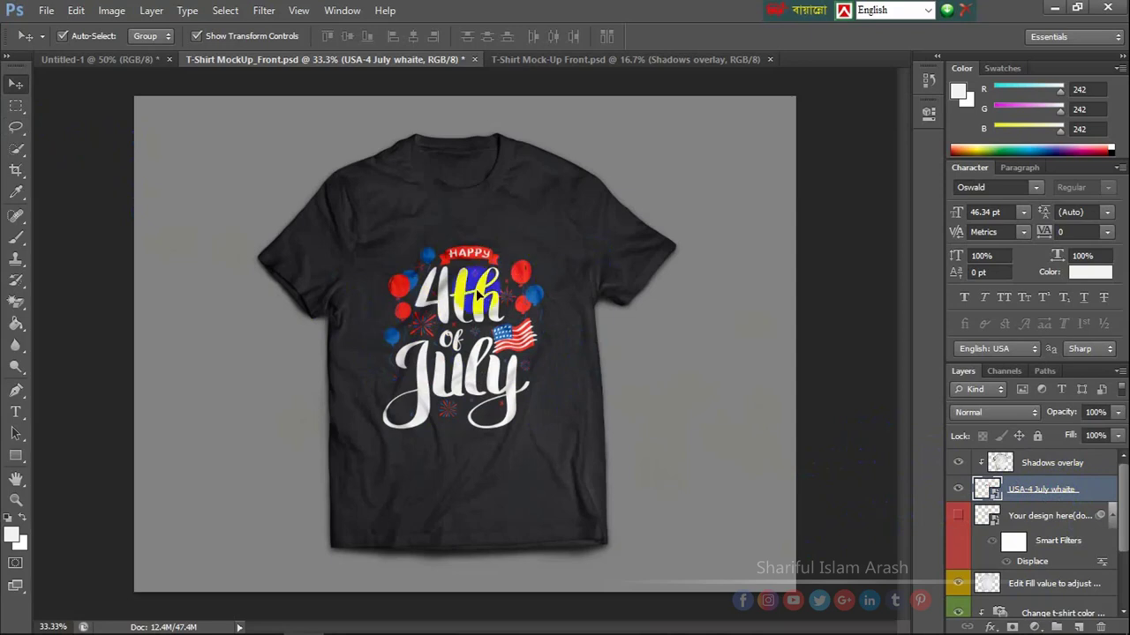
pyautogui.click(385, 293)
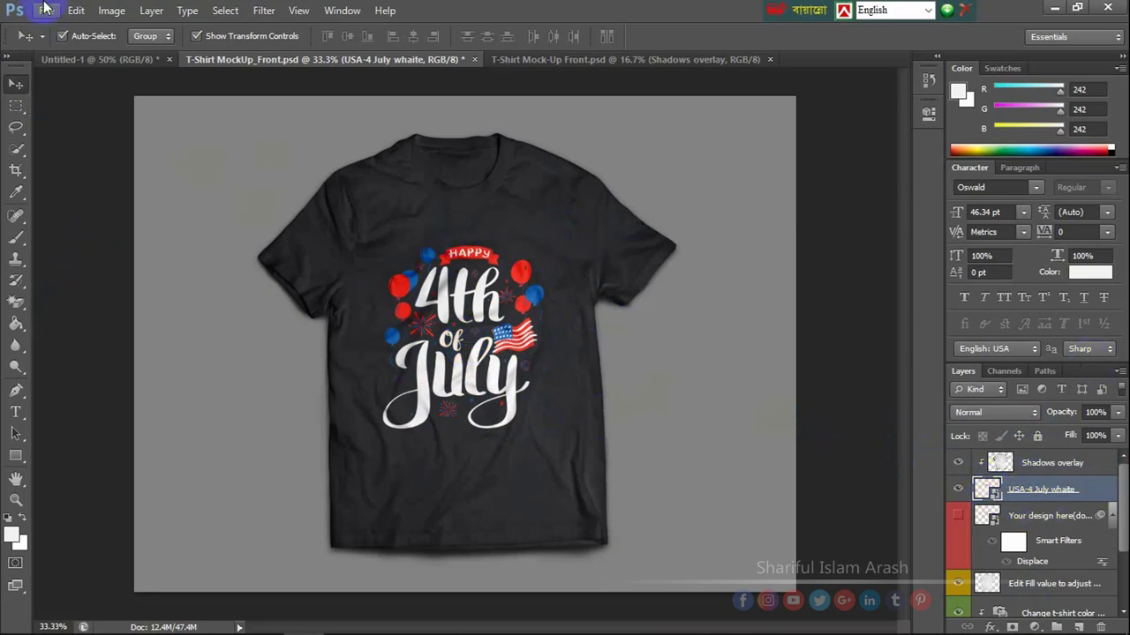
# - Set up saving the black T-shirt mockup as a JPEG in the T-Shirt folder, using the existing T-Shirt MockUp_Front file name
pyautogui.click(46, 10)
pyautogui.click(134, 205)
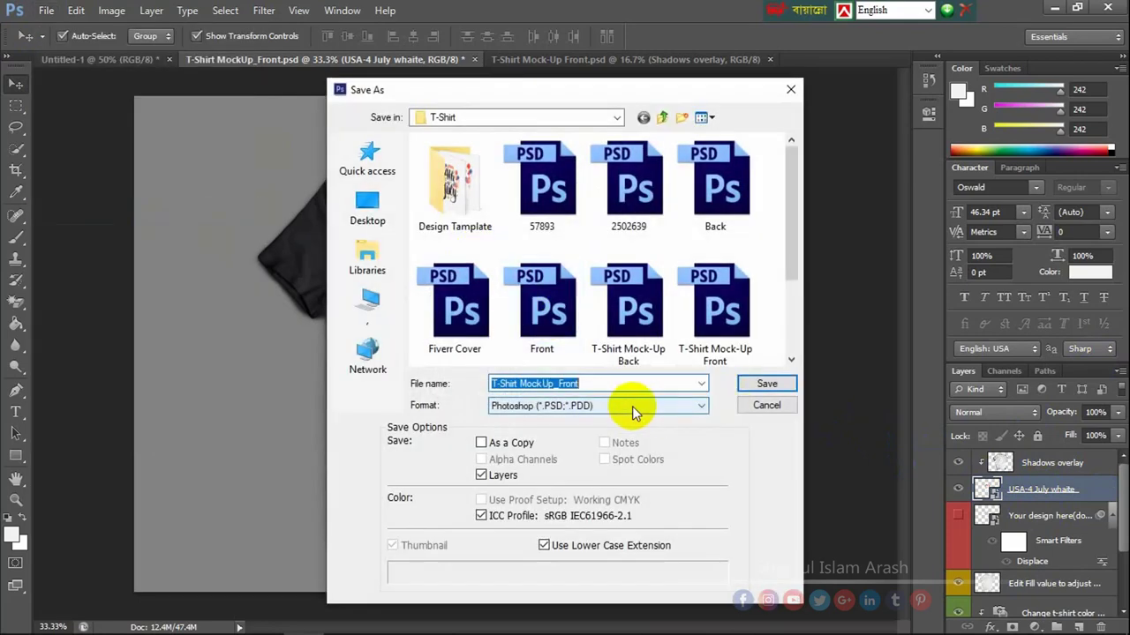
pyautogui.click(632, 406)
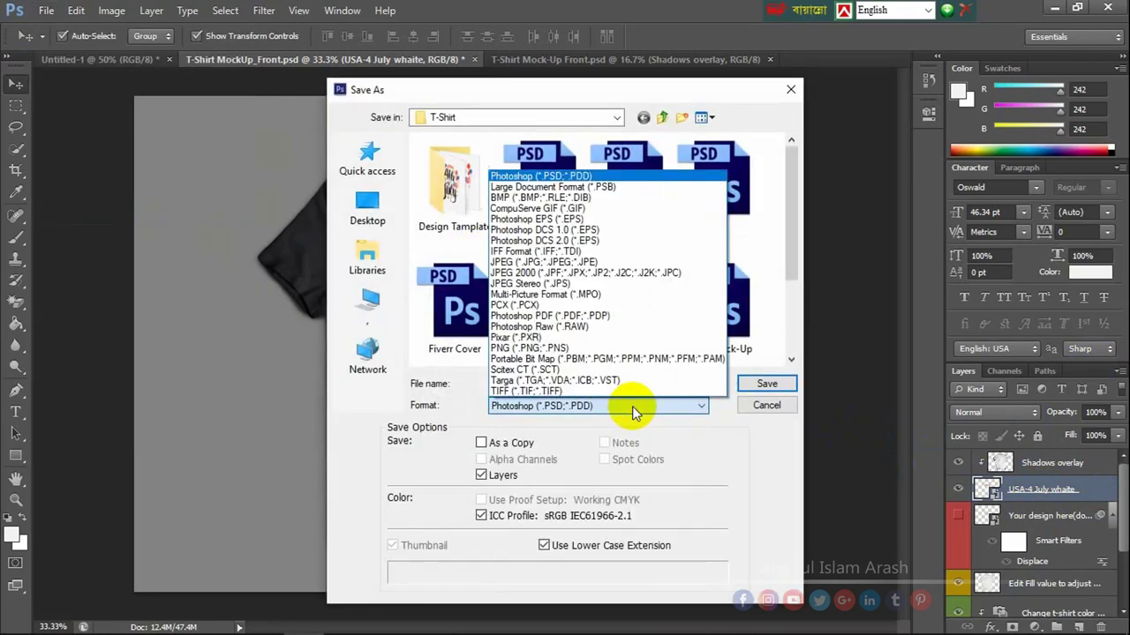
pyautogui.click(585, 261)
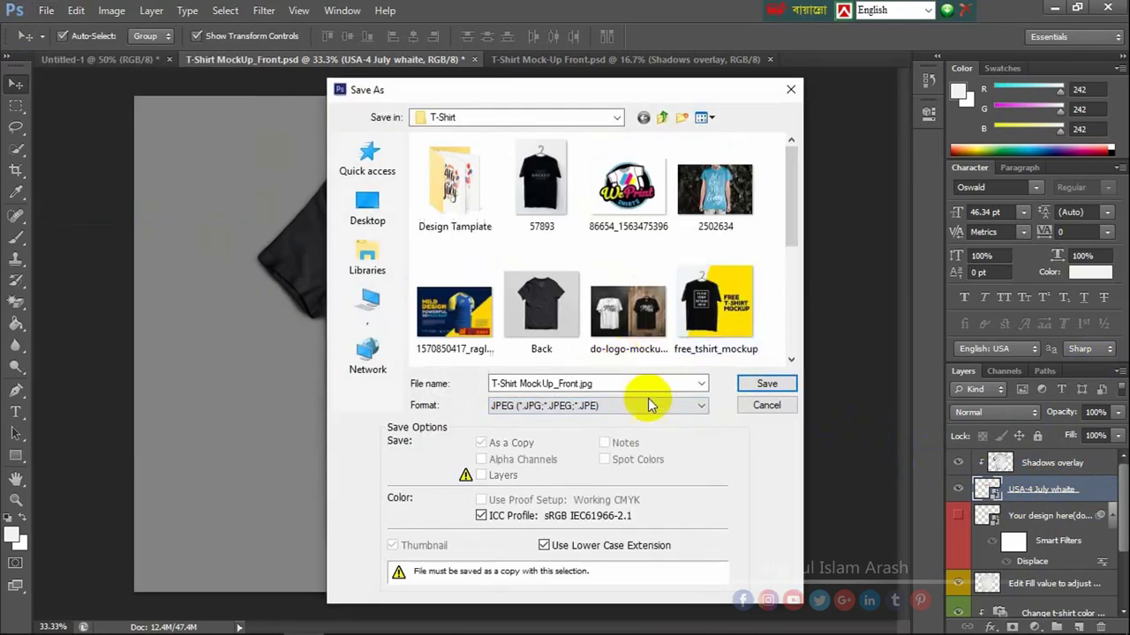
pyautogui.click(611, 386)
pyautogui.doubleClick(610, 386)
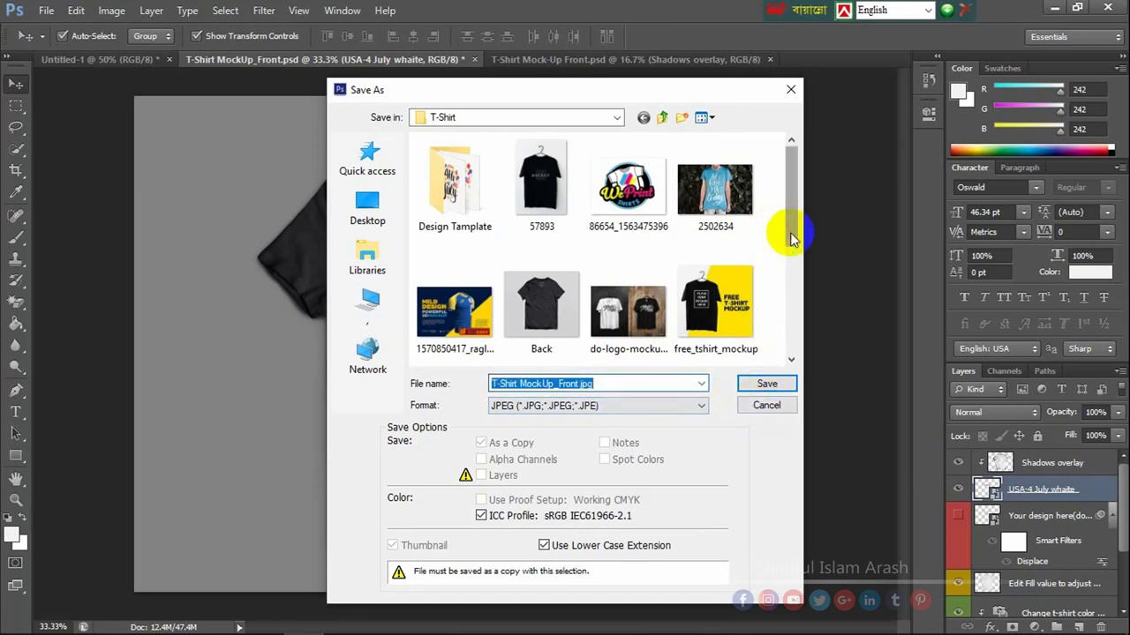
pyautogui.moveTo(791, 238); pyautogui.dragTo(797, 360)
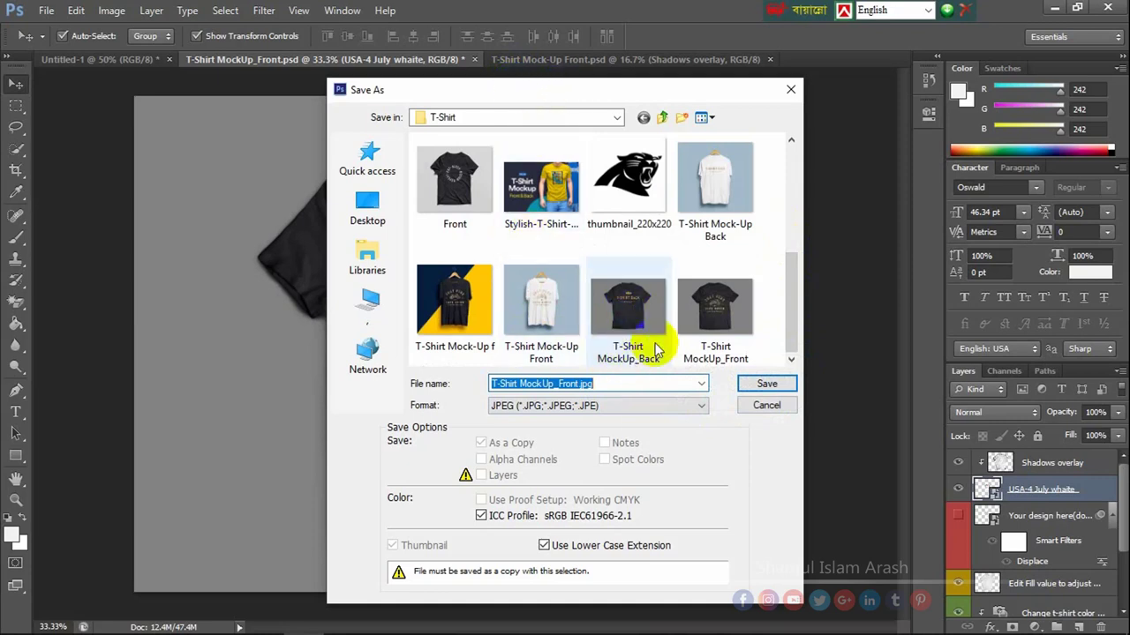
pyautogui.click(717, 319)
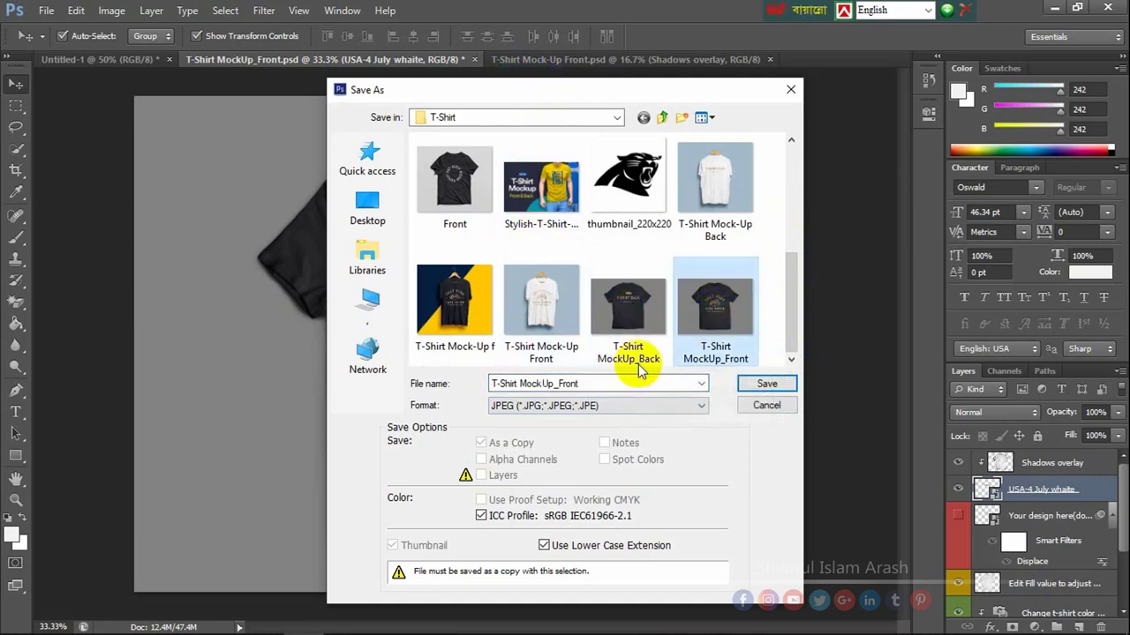
# - Save the black T-shirt mockup JPEG at maximum quality 12 with the Baseline ("Standard") format option
pyautogui.click(761, 381)
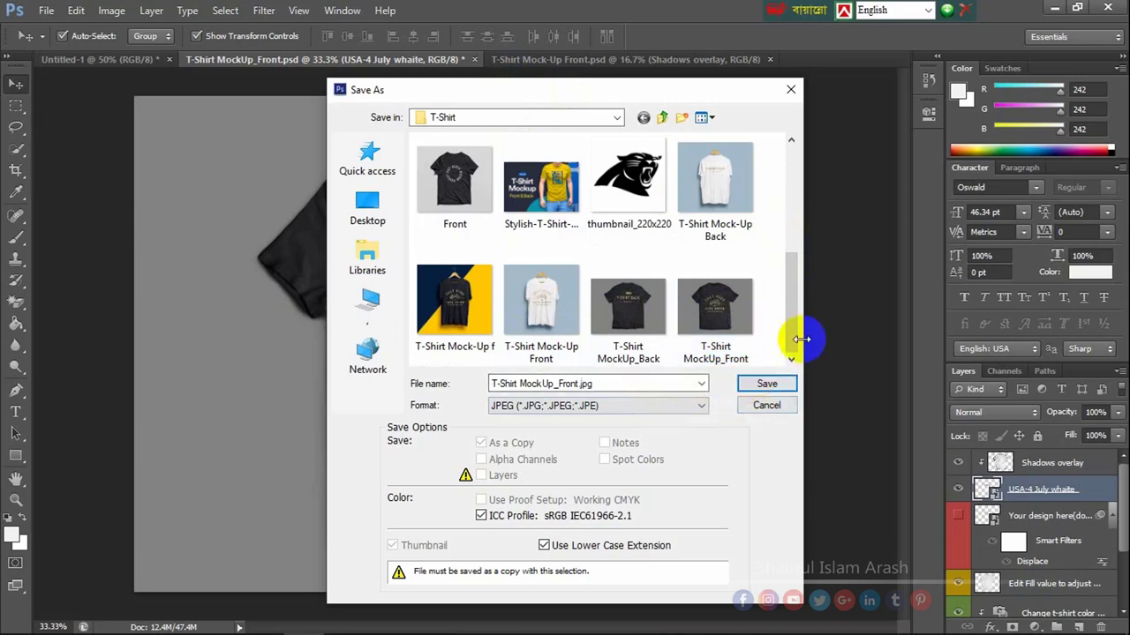
pyautogui.click(717, 341)
pyautogui.click(766, 386)
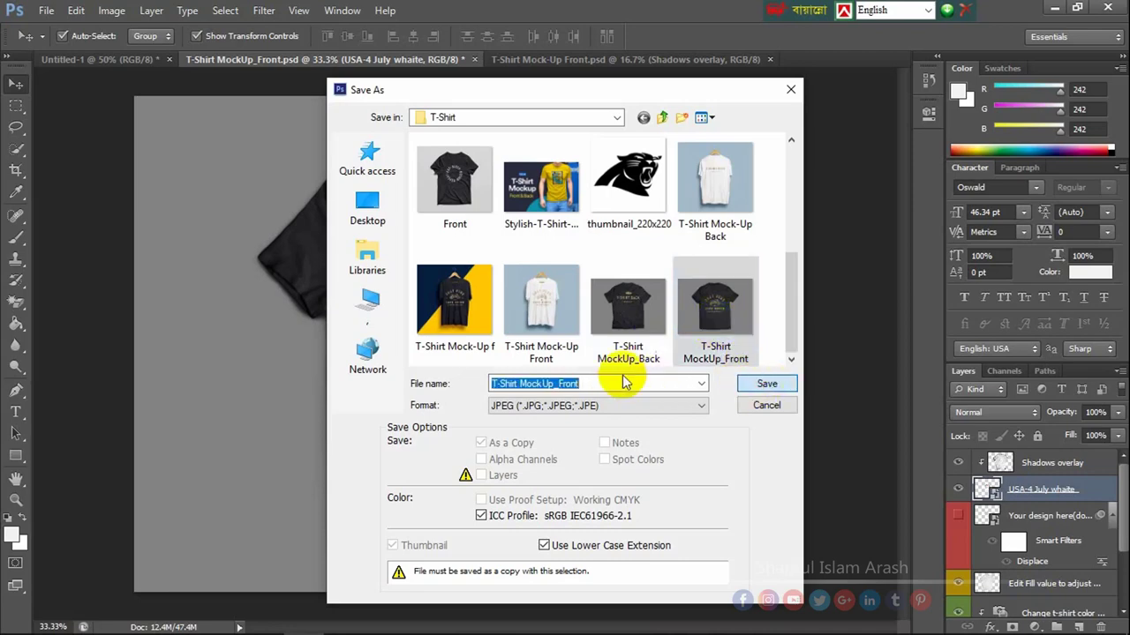
pyautogui.click(762, 384)
pyautogui.click(467, 245)
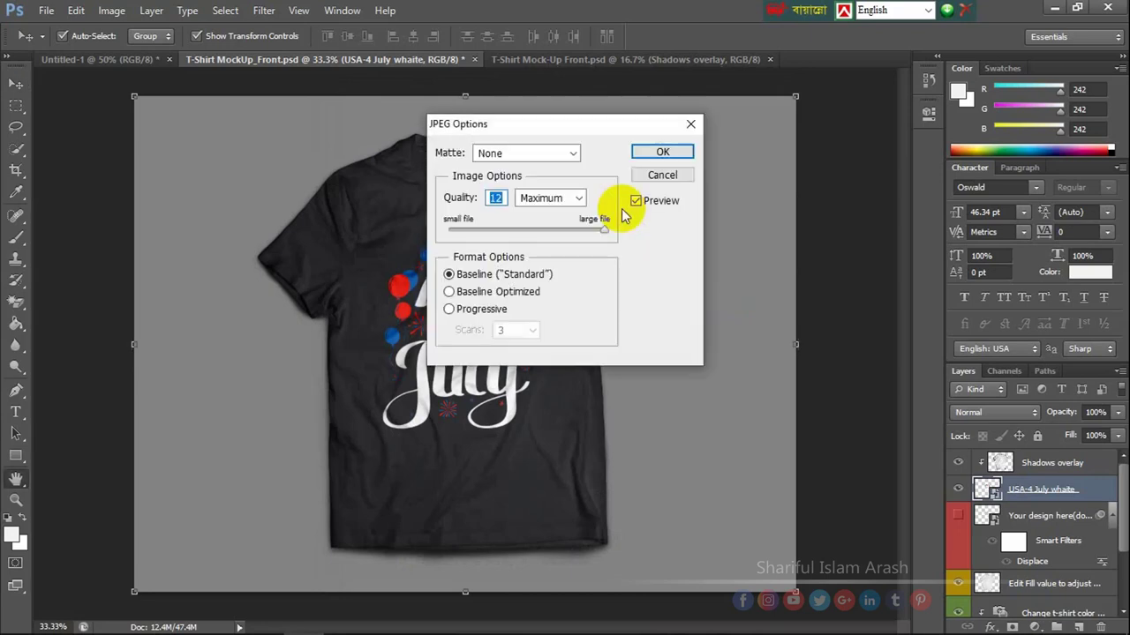
pyautogui.click(664, 154)
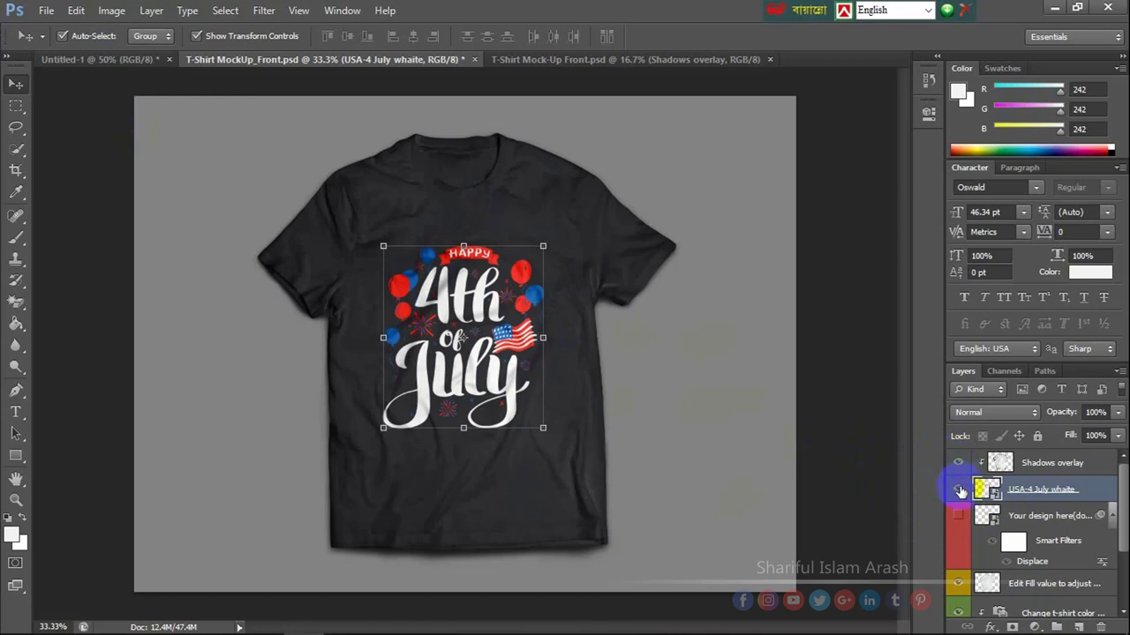
# - Hide the USA-4 July whaite, Edit Fill value and Change t-shirt color layers to turn the mockup into a blank white shirt
pyautogui.click(960, 491)
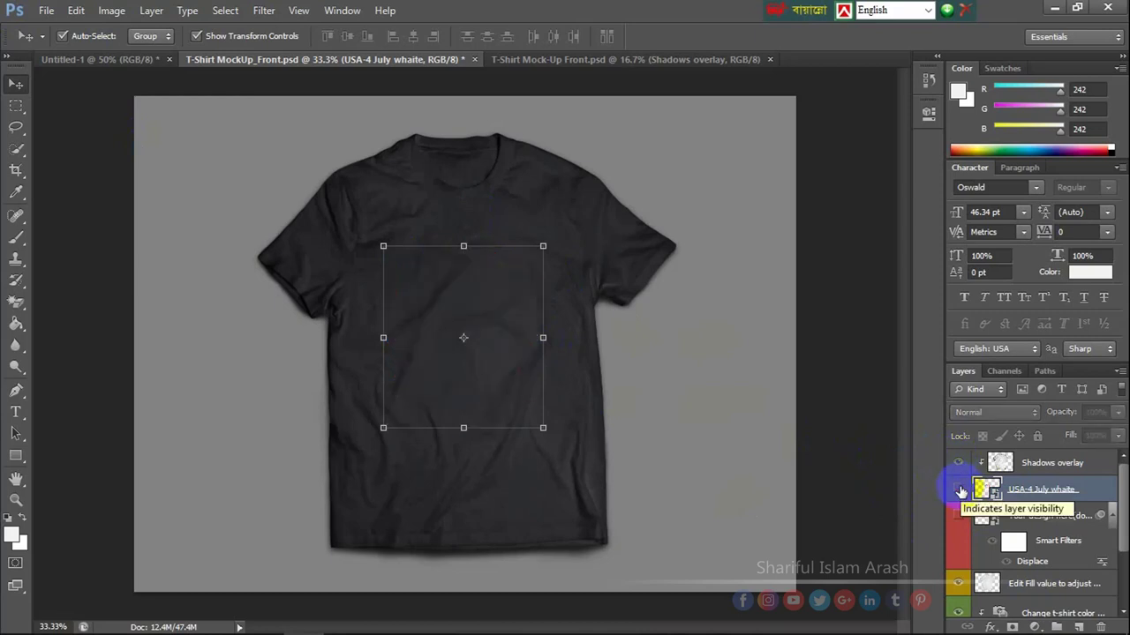
pyautogui.click(44, 10)
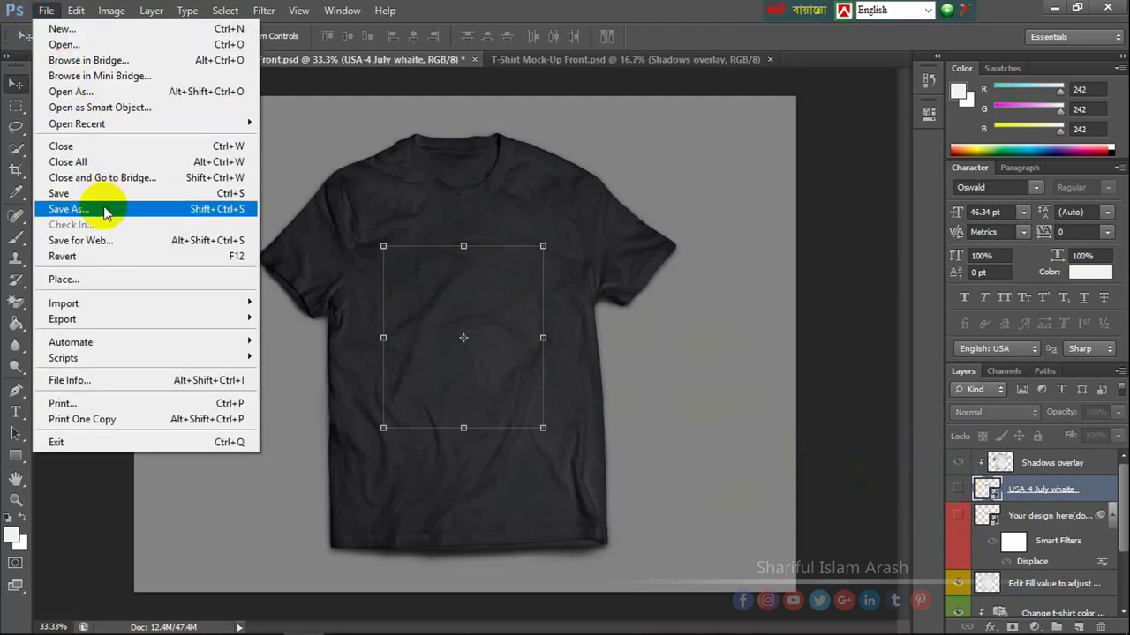
pyautogui.click(958, 586)
pyautogui.click(957, 586)
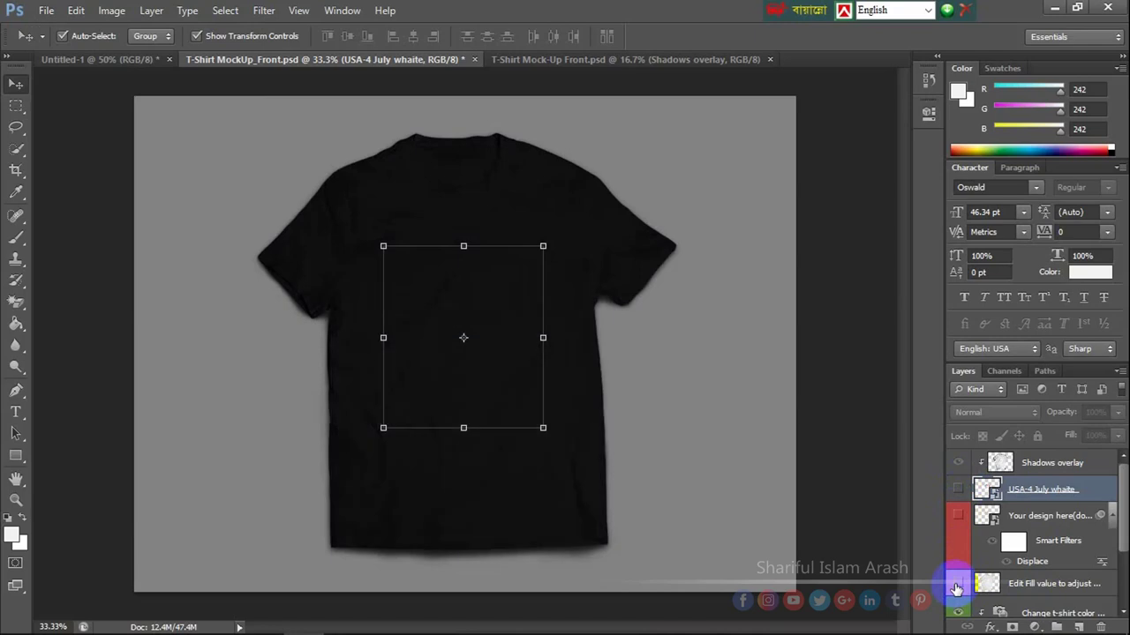
pyautogui.click(956, 613)
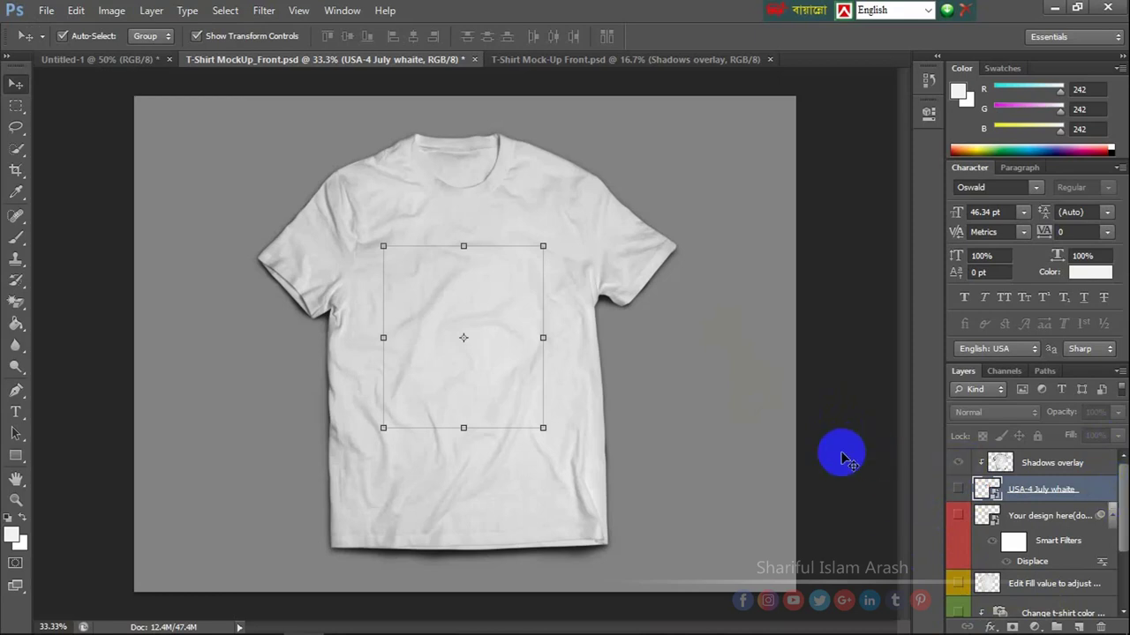
# - Place the USA-4 July black image from the Design Tamplate folder onto the white T-shirt mockup
pyautogui.click(46, 11)
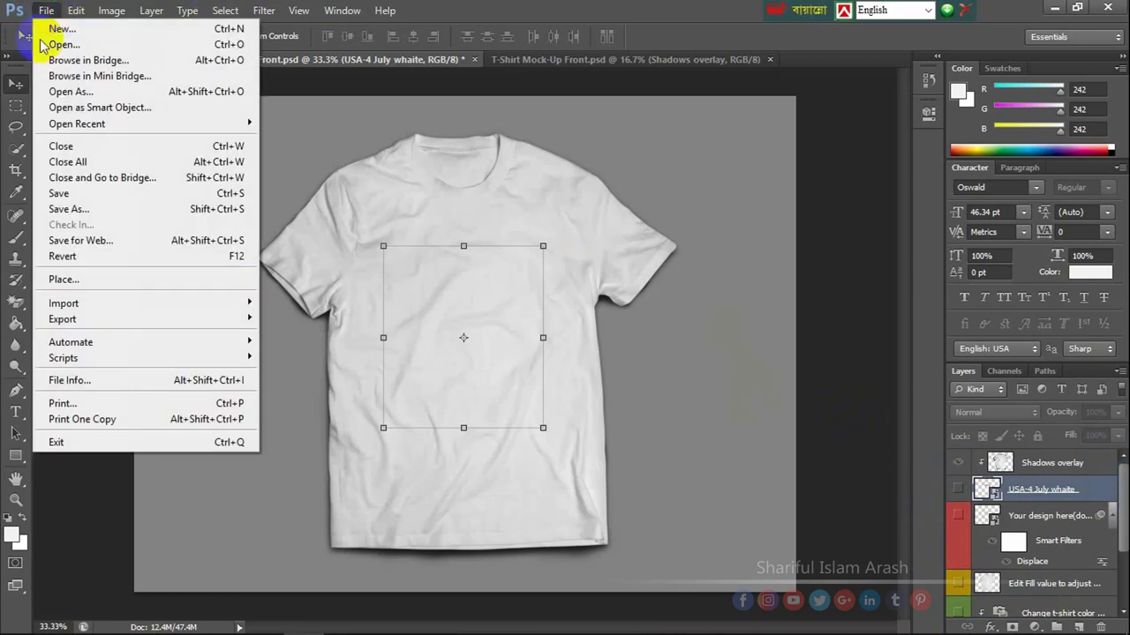
pyautogui.click(58, 279)
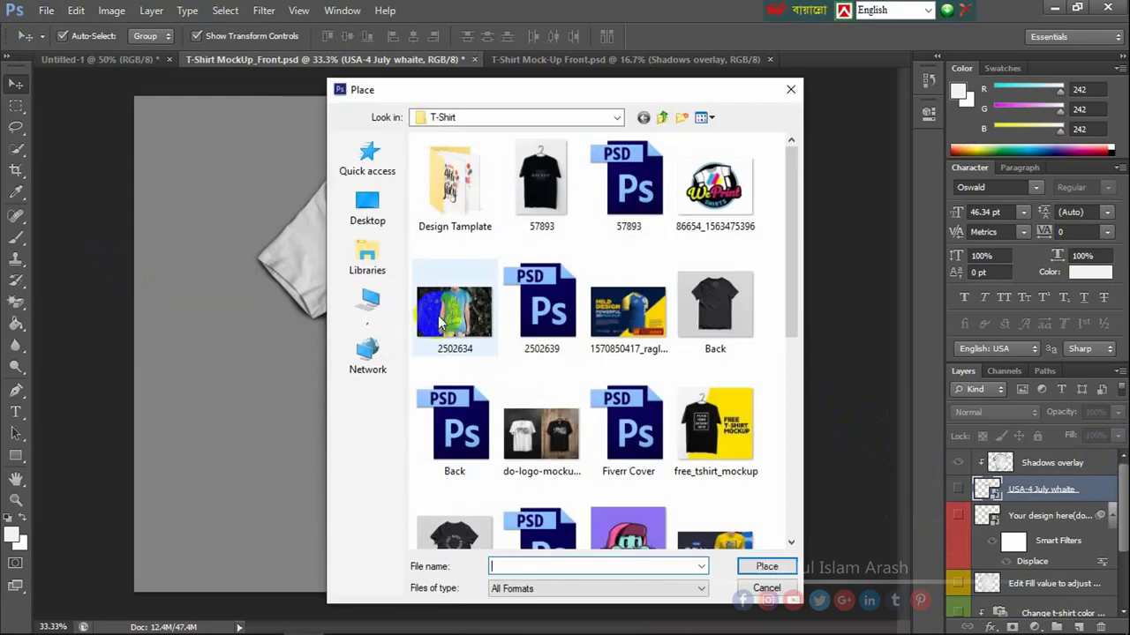
pyautogui.doubleClick(486, 202)
pyautogui.moveTo(799, 287); pyautogui.dragTo(794, 467)
pyautogui.click(565, 414)
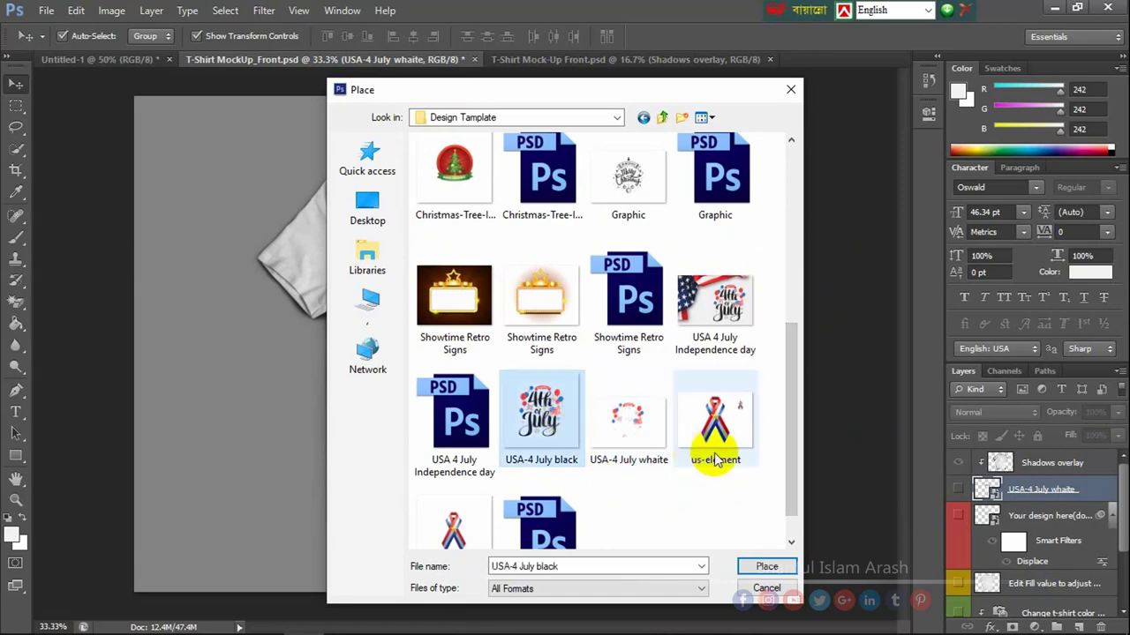
pyautogui.click(765, 566)
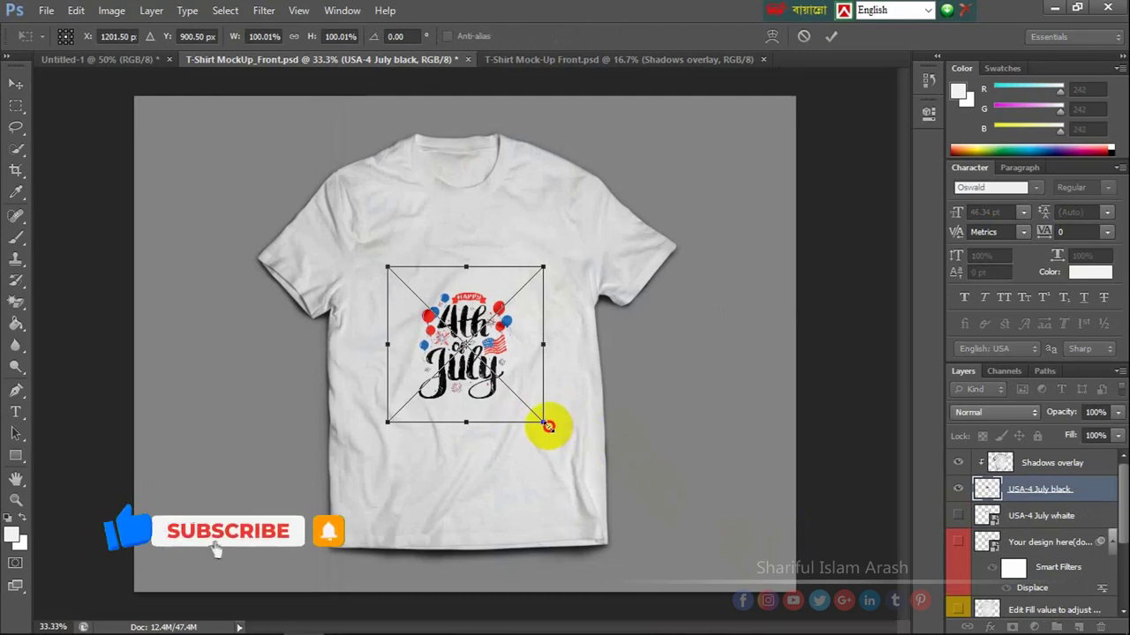
# - Scale the placed black design to about 135% and move it up and left to X 1220.5 px, Y 879.5 px
pyautogui.moveTo(545, 428); pyautogui.dragTo(594, 479)
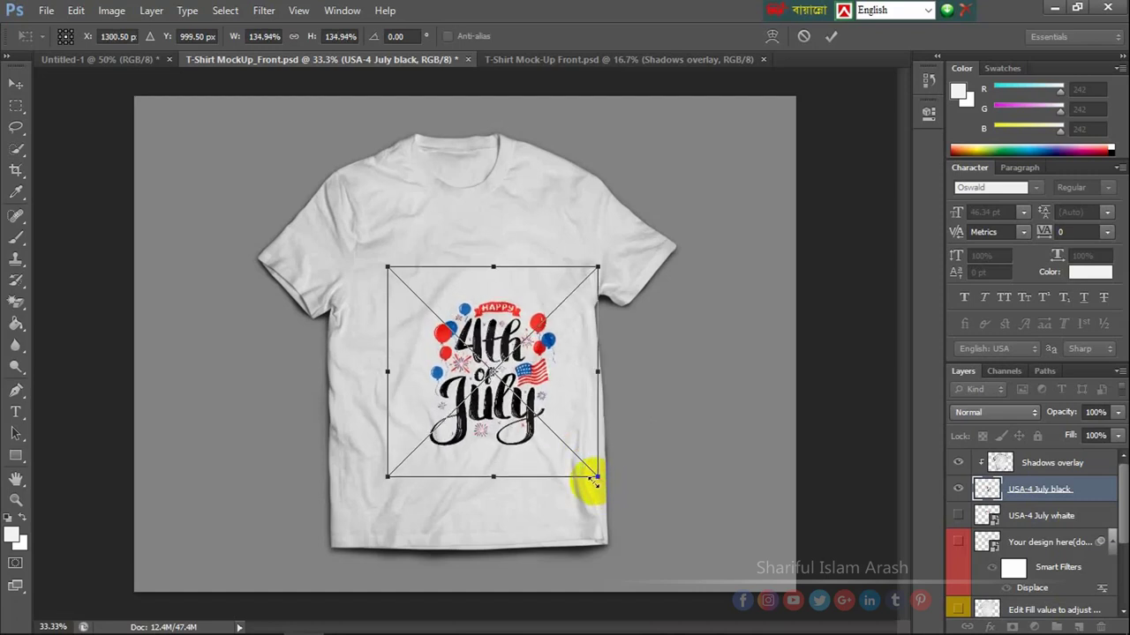
pyautogui.hotkey('shift', 'Up')
pyautogui.hotkey('shift', 'Up')
pyautogui.hotkey('shift', 'Up')
pyautogui.hotkey('shift', 'Up')
pyautogui.hotkey('shift', 'Up')
pyautogui.hotkey('shift', 'Up')
pyautogui.hotkey('shift', 'Up')
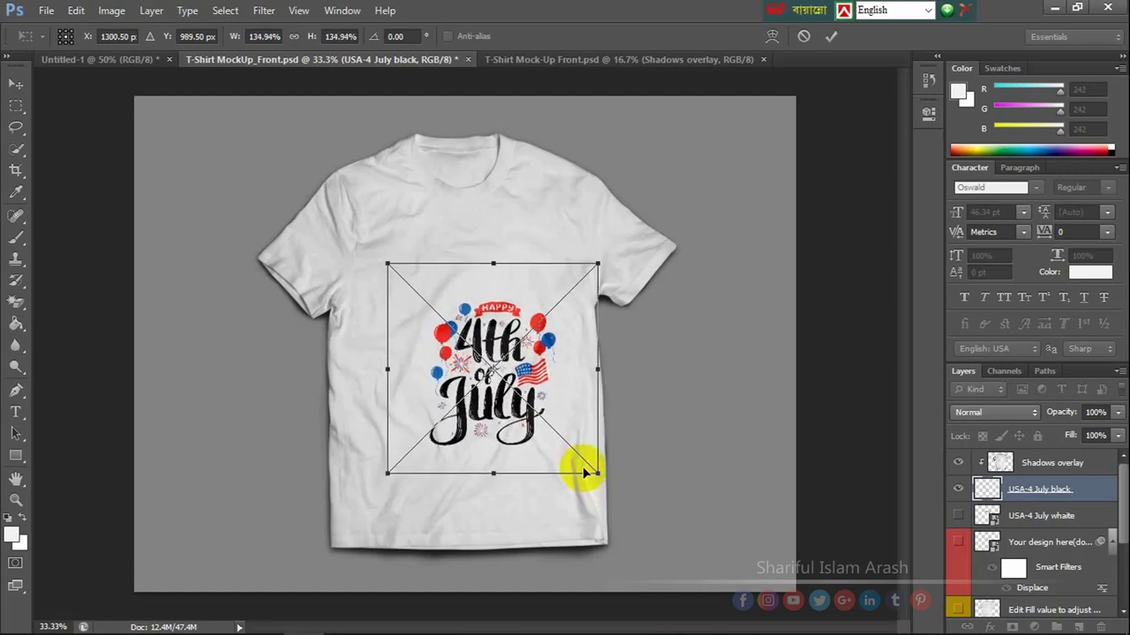
pyautogui.hotkey('shift', 'Up')
pyautogui.hotkey('shift', 'Up')
pyautogui.hotkey('shift', 'Up')
pyautogui.hotkey('shift', 'Up')
pyautogui.hotkey('shift', 'Up')
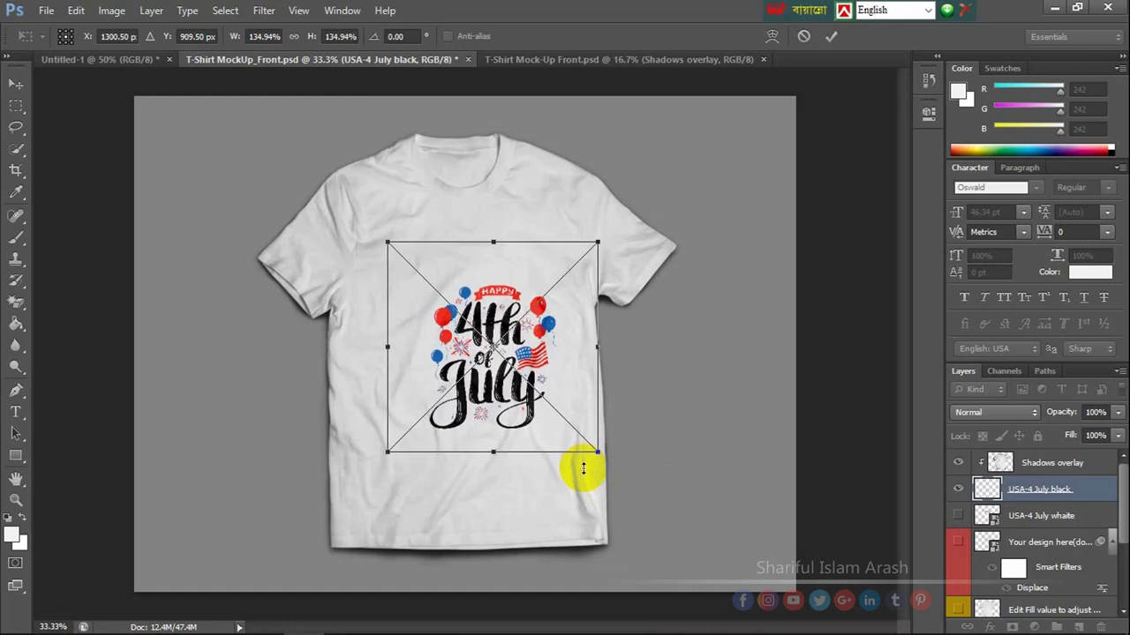
pyautogui.hotkey('shift', 'Left')
pyautogui.hotkey('shift', 'Left')
pyautogui.hotkey('shift', 'Left')
pyautogui.hotkey('shift', 'Left')
pyautogui.hotkey('shift', 'Left')
pyautogui.hotkey('shift', 'Left')
pyautogui.hotkey('shift', 'Left')
pyautogui.hotkey('shift', 'Left')
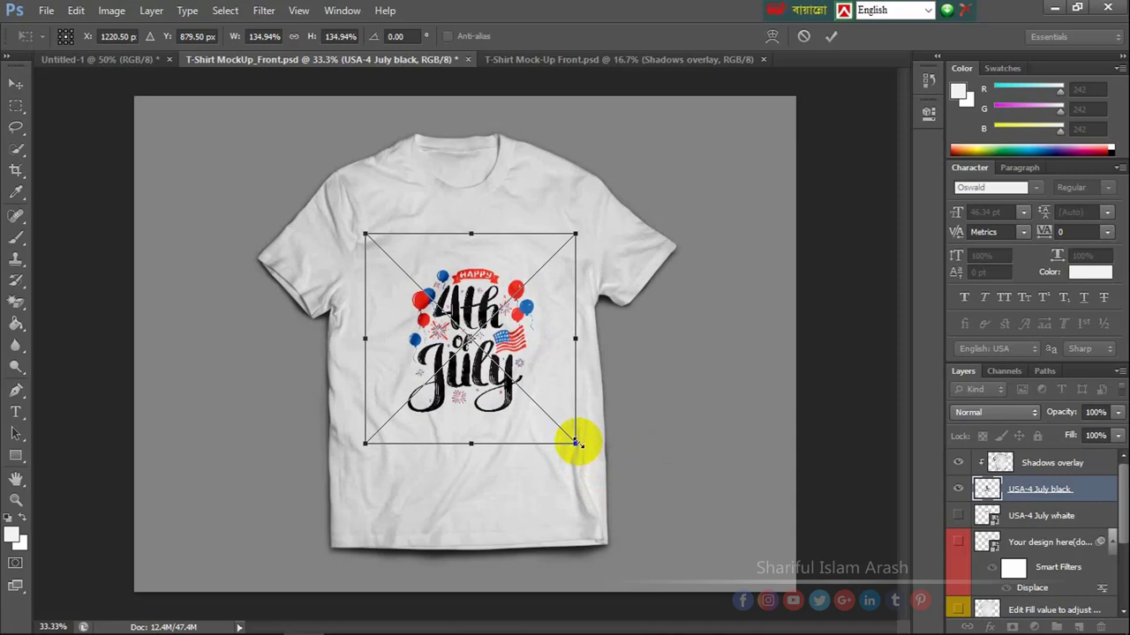
# - Enlarge the black design to about 181%, nudge it left to X 1201 px and commit the placement
pyautogui.moveTo(581, 449); pyautogui.dragTo(614, 481)
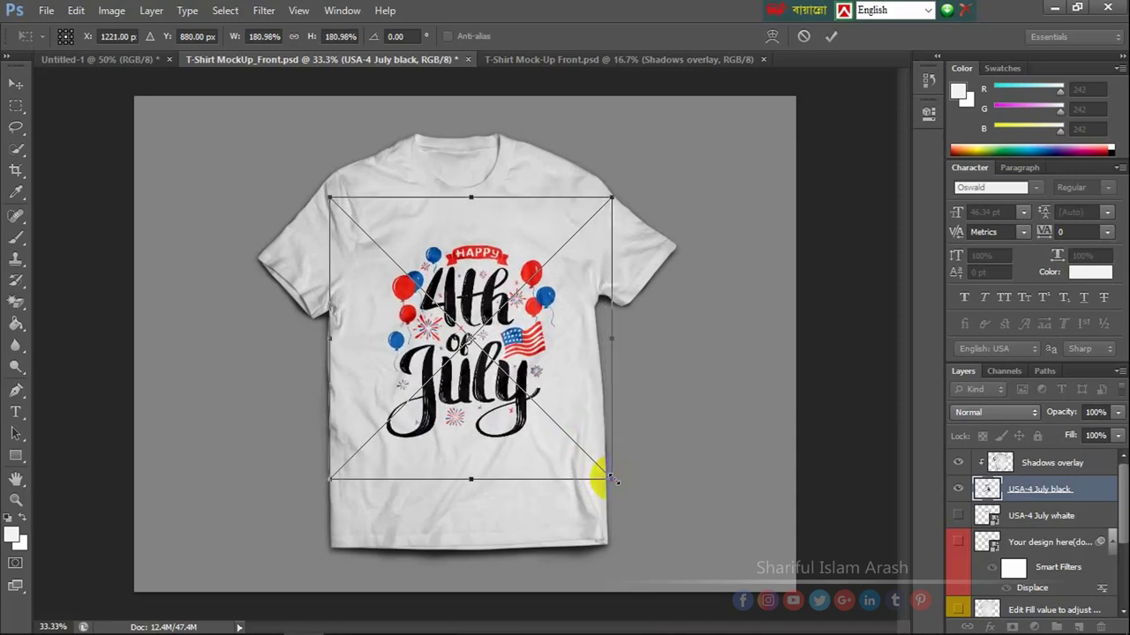
pyautogui.hotkey('shift', 'Left')
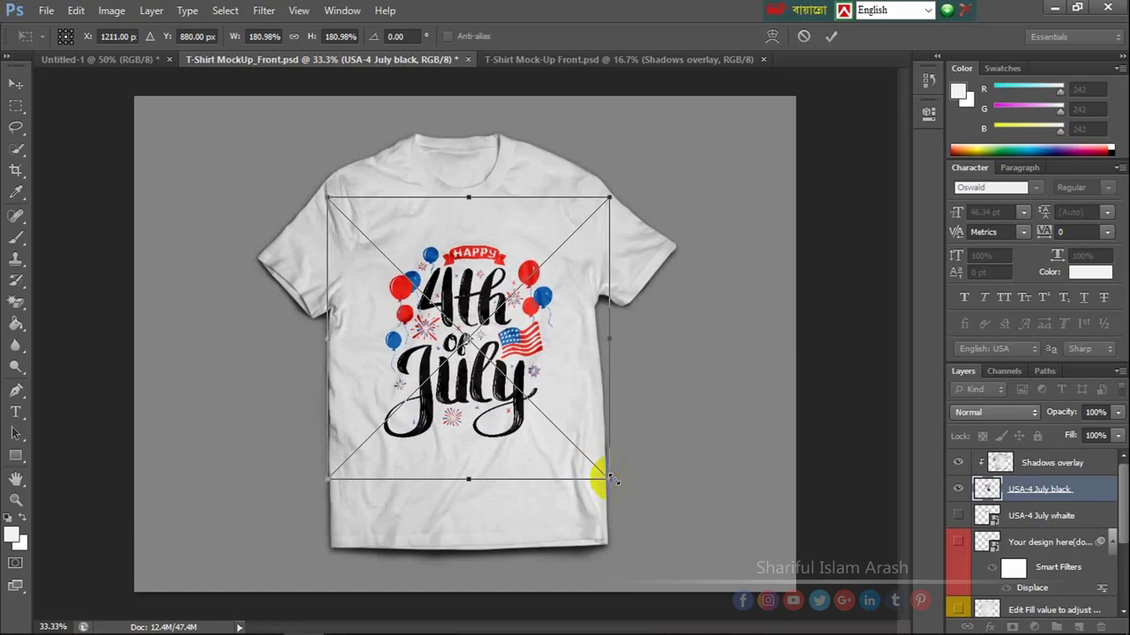
pyautogui.hotkey('shift', 'Left')
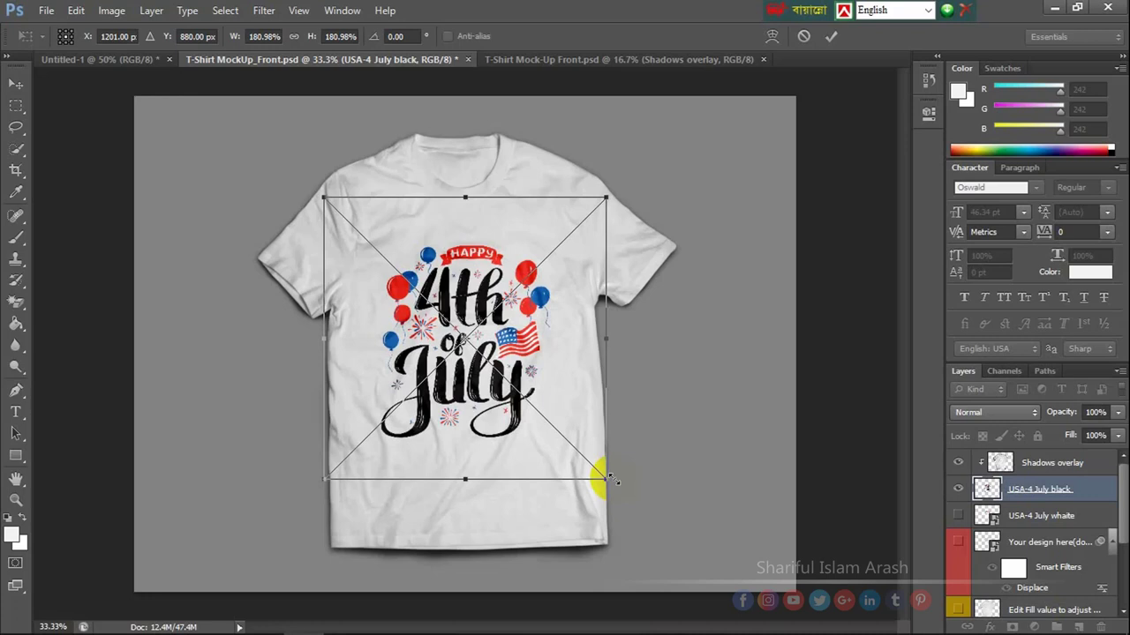
pyautogui.click(613, 478)
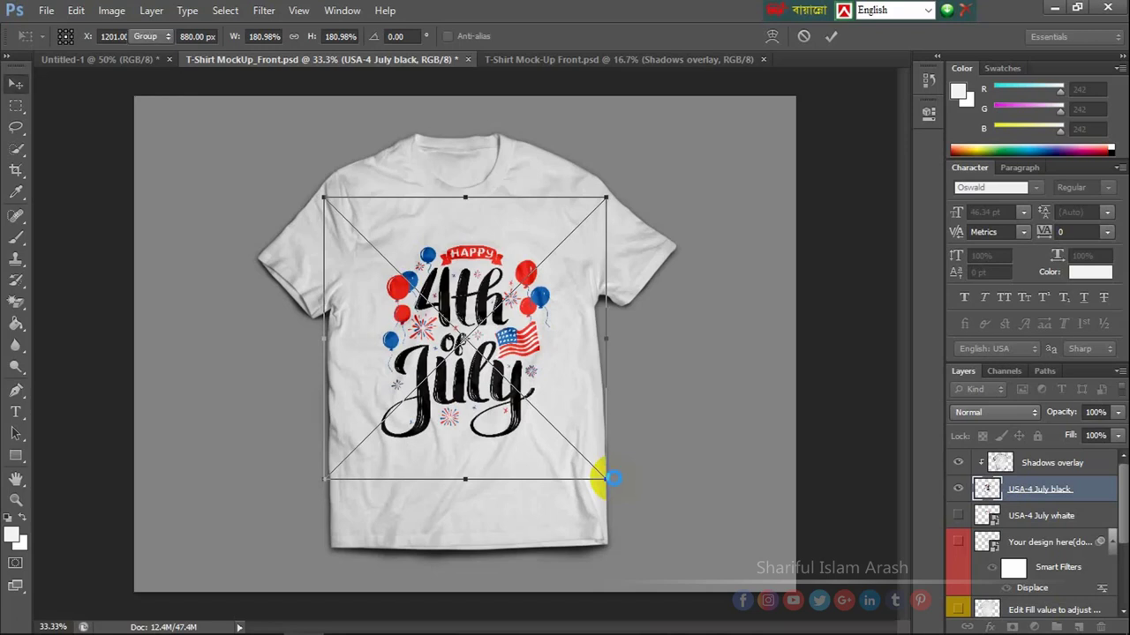
pyautogui.press('Return')
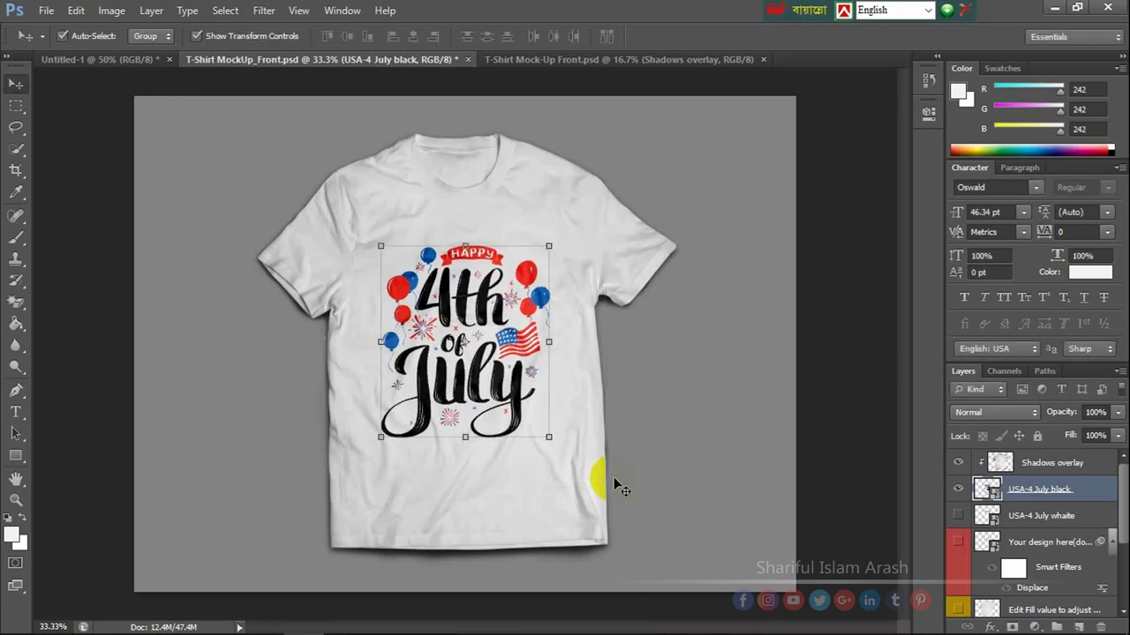
# - Nudge the USA-4 July black design slightly left on the white T-shirt and deselect it
pyautogui.moveTo(905, 496)
pyautogui.mouseDown()
pyautogui.moveTo(875, 448)
pyautogui.moveTo(835, 447)
pyautogui.mouseUp()
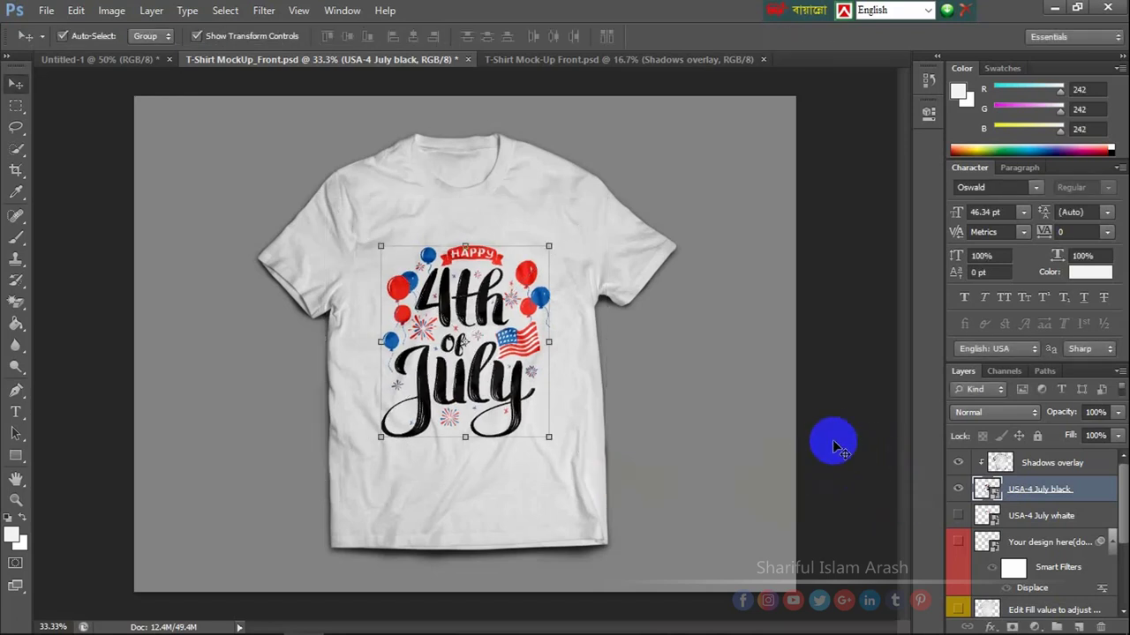
pyautogui.click(834, 439)
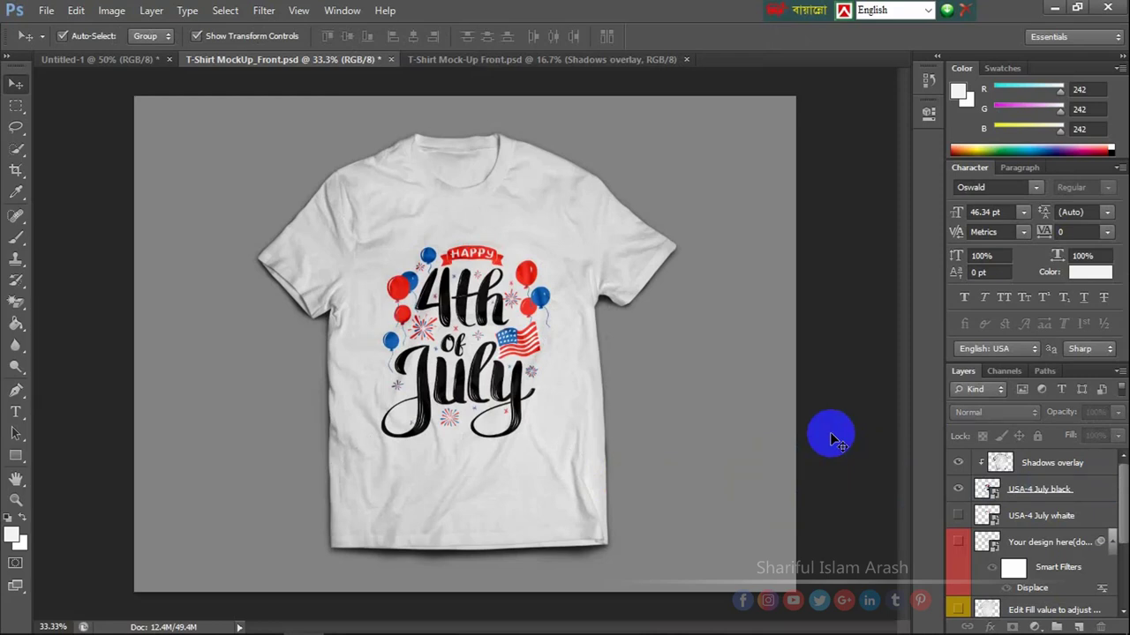
pyautogui.click(1044, 494)
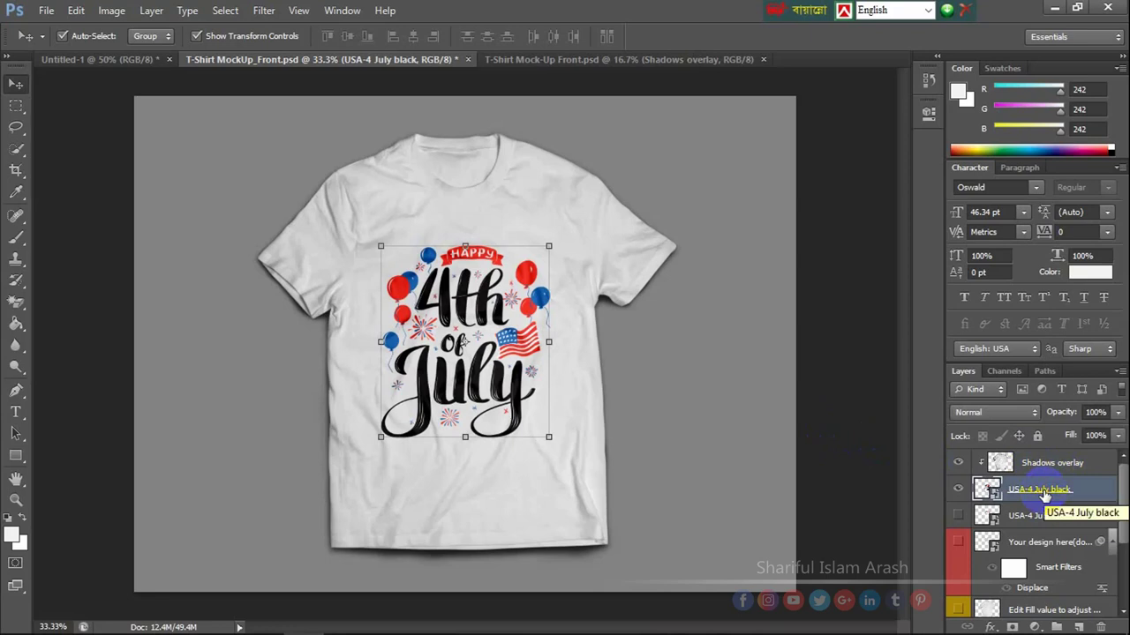
pyautogui.press('Left')
pyautogui.press('Left')
pyautogui.press('Left')
pyautogui.press('Left')
pyautogui.press('Left')
pyautogui.press('Left')
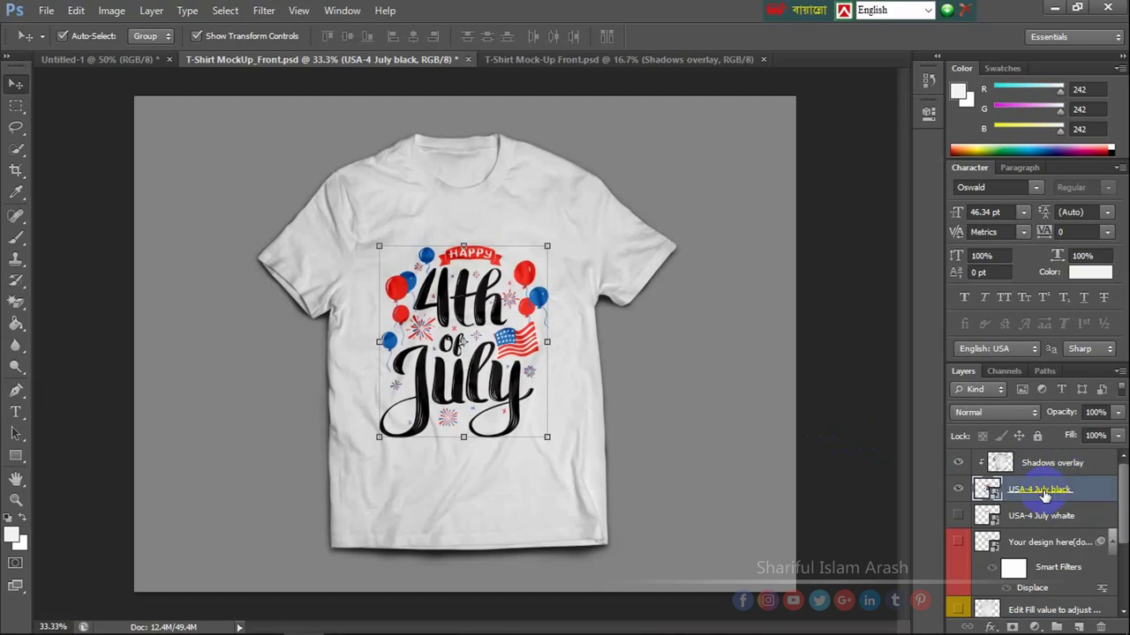
pyautogui.click(832, 316)
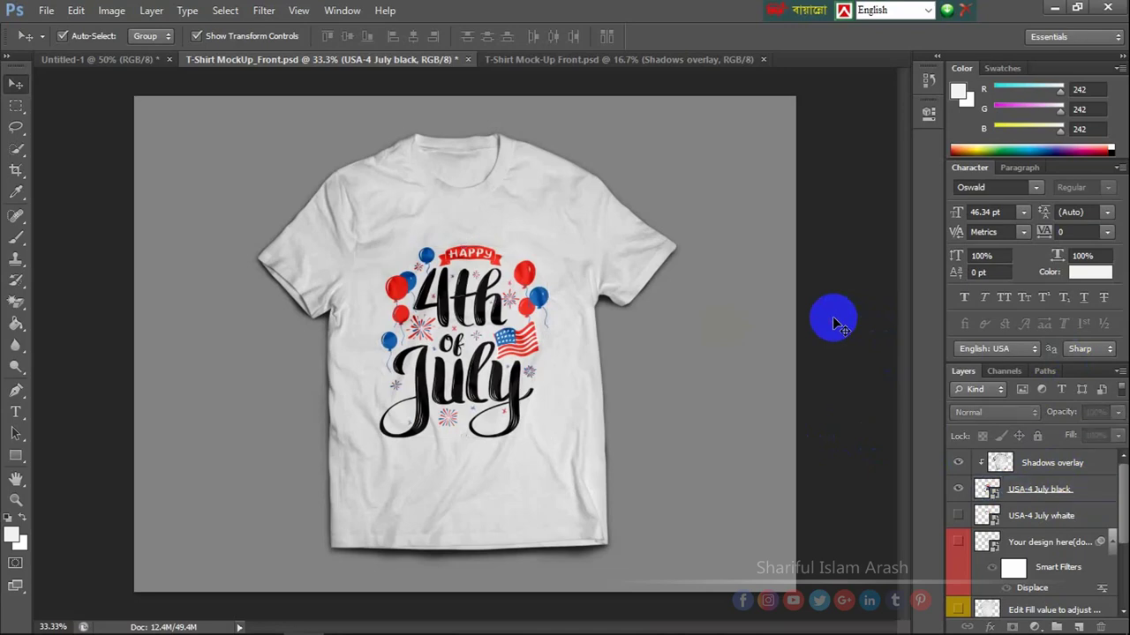
# - Save the white T-shirt mockup as a JPEG named T-Shirt MockUp_Front-wh in the T-Shirt folder, accepting the JPEG options
pyautogui.click(48, 10)
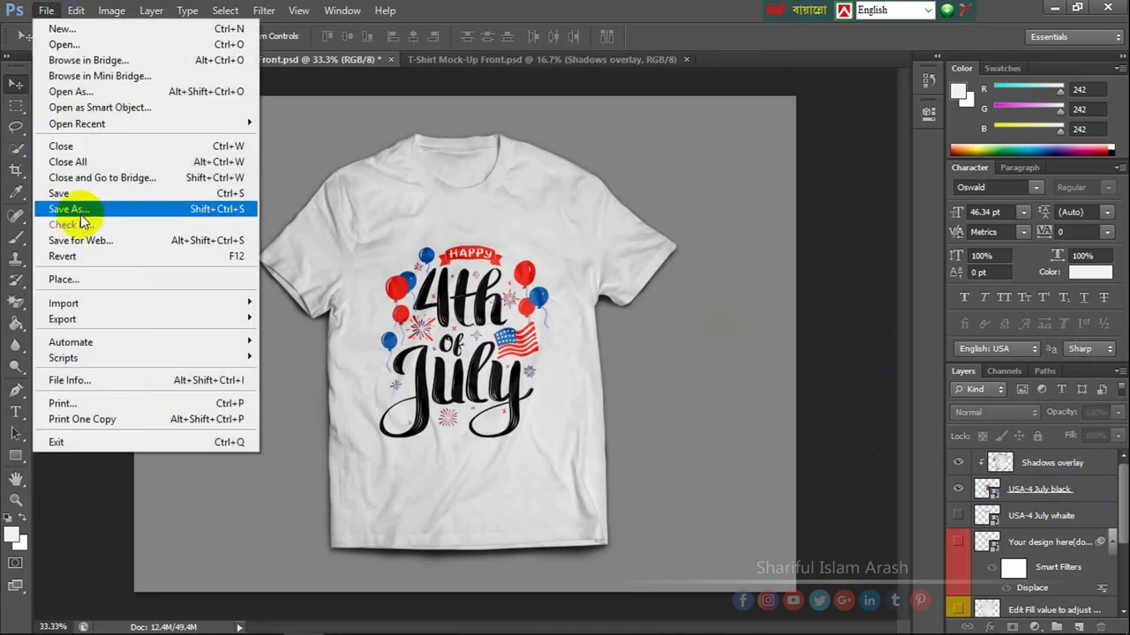
pyautogui.click(80, 208)
pyautogui.click(615, 409)
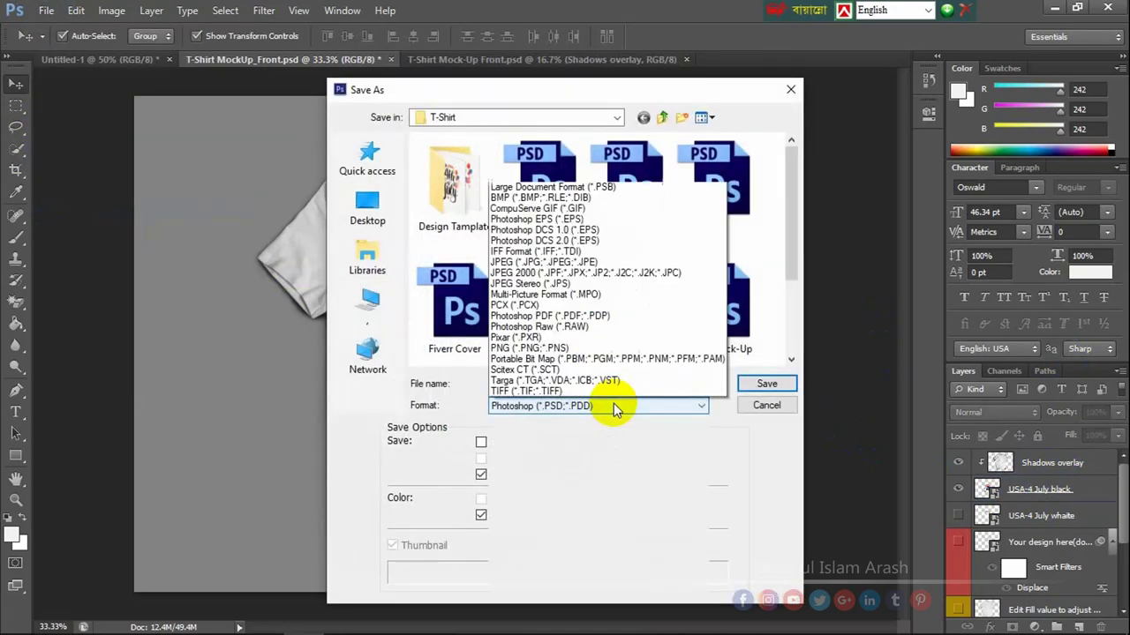
pyautogui.click(583, 263)
pyautogui.moveTo(788, 211); pyautogui.dragTo(814, 308)
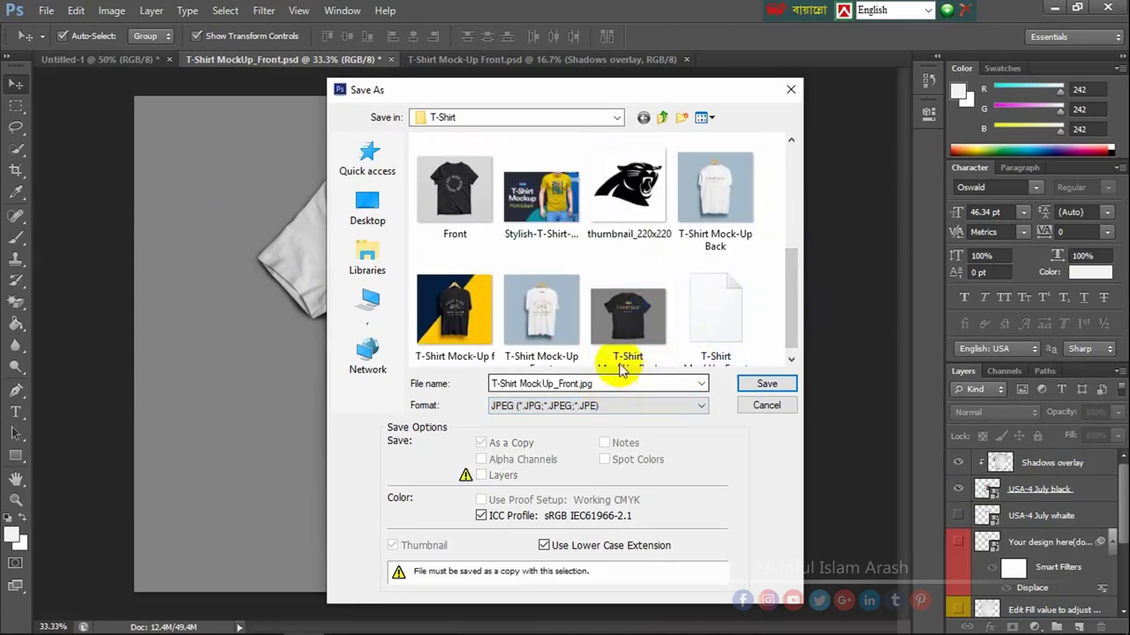
pyautogui.moveTo(791, 291); pyautogui.dragTo(808, 313)
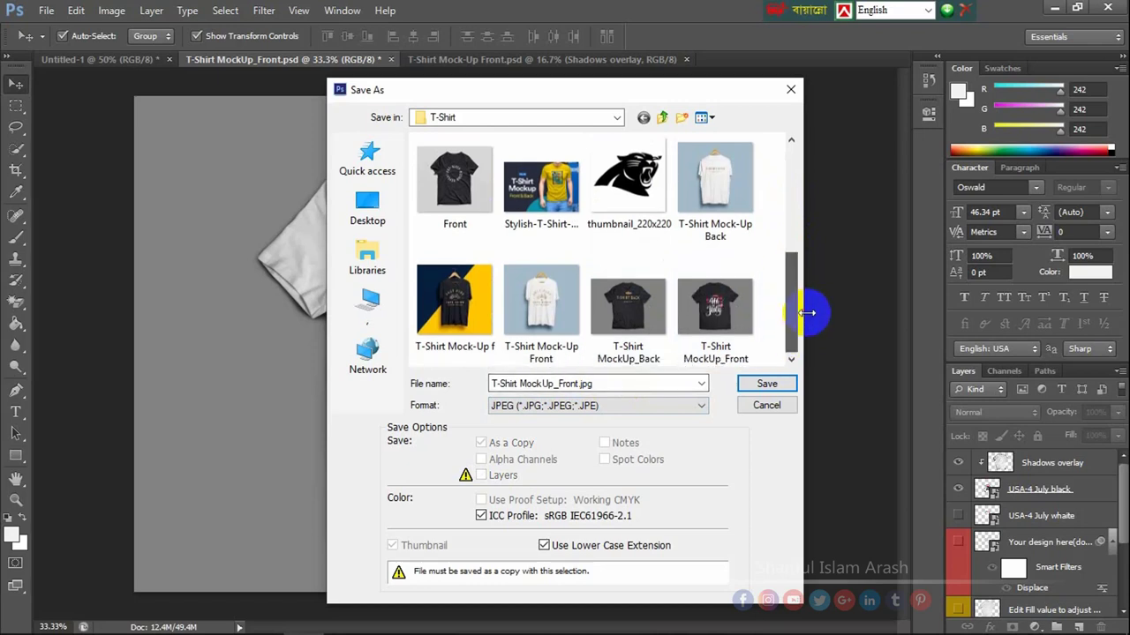
pyautogui.click(714, 351)
pyautogui.click(630, 384)
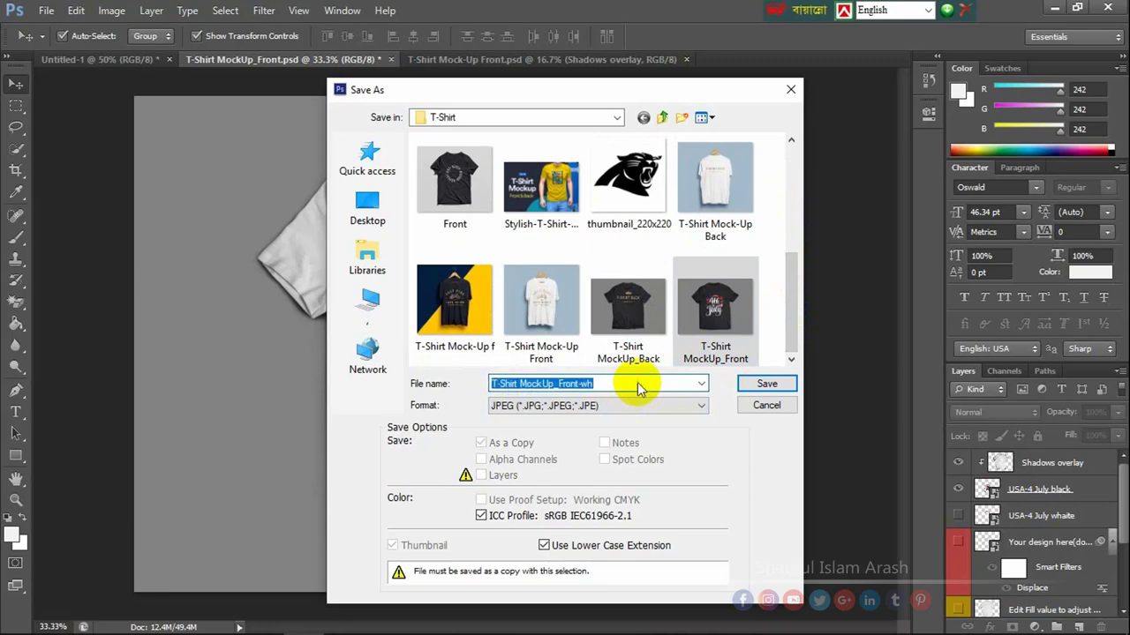
pyautogui.press('Return')
pyautogui.press('Return')
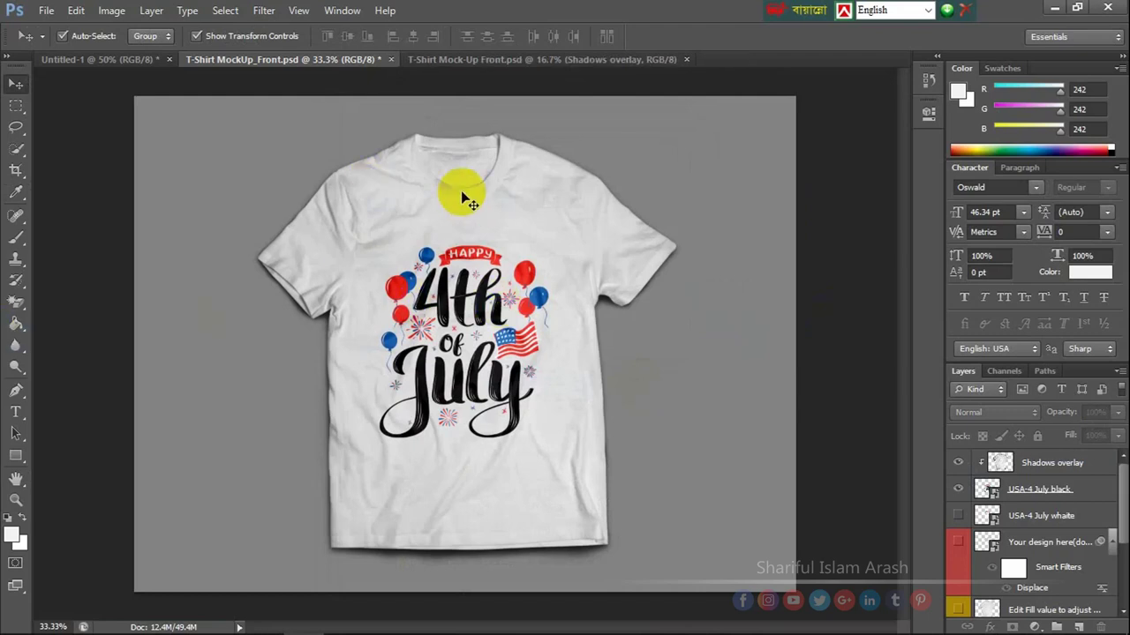
# - Create a new document 2569 px wide and 1724 px high at 72 pixels/inch with a white background
pyautogui.click(46, 11)
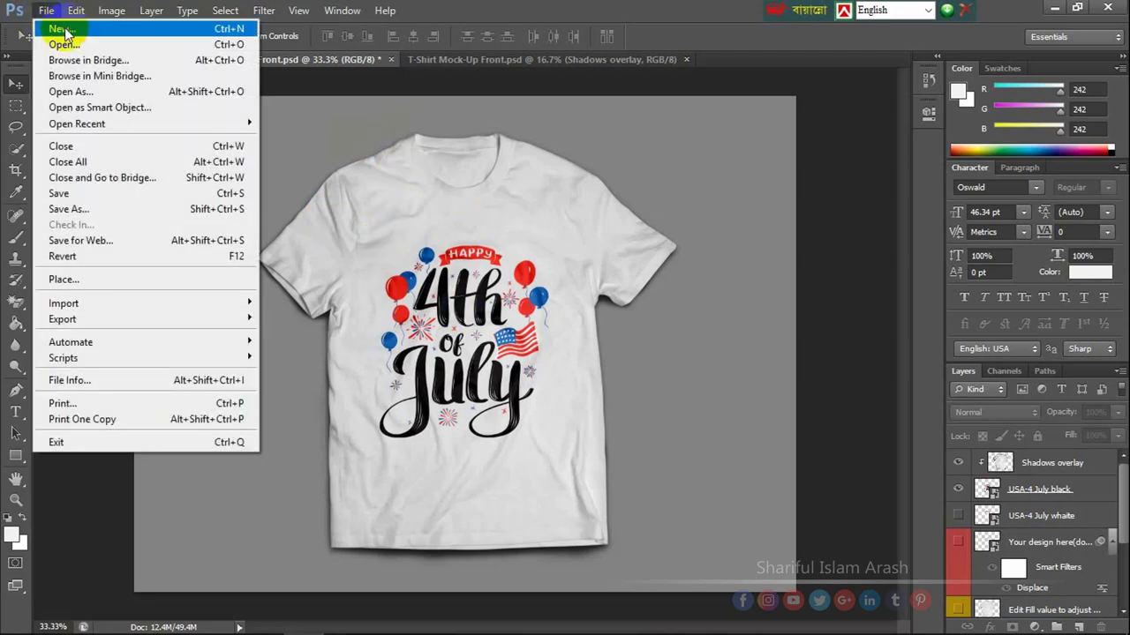
pyautogui.click(64, 30)
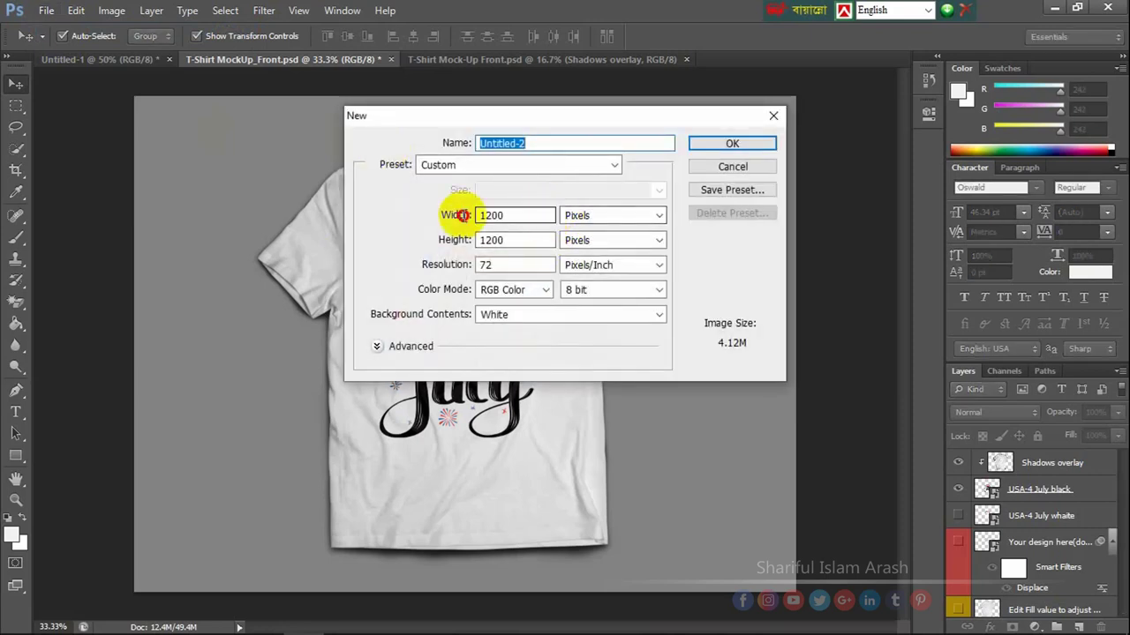
pyautogui.click(459, 216)
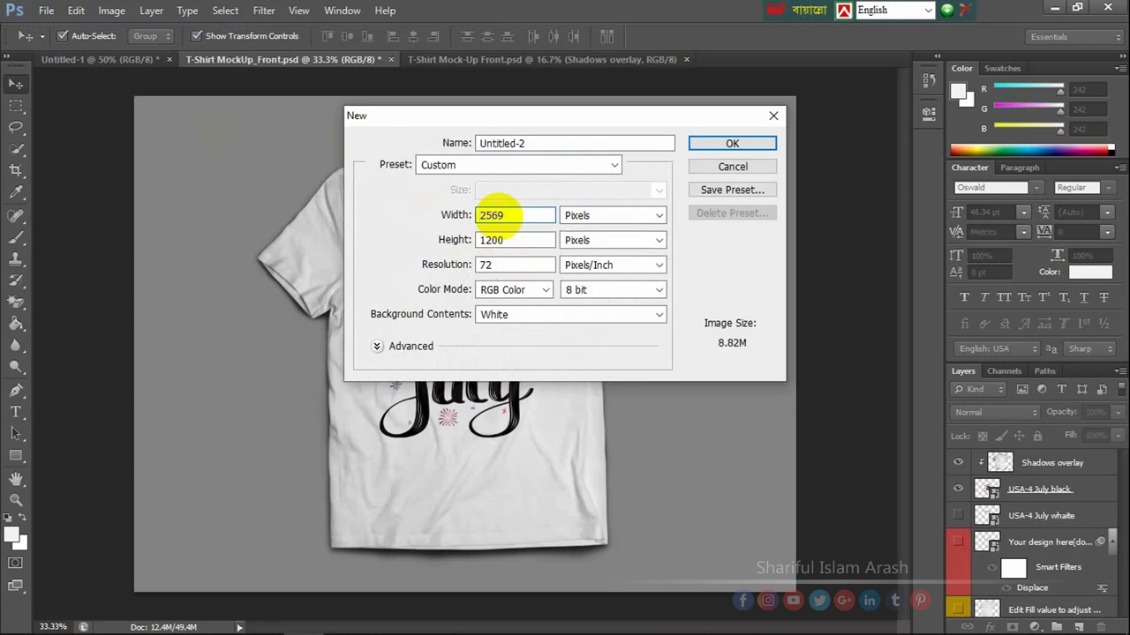
pyautogui.click(465, 244)
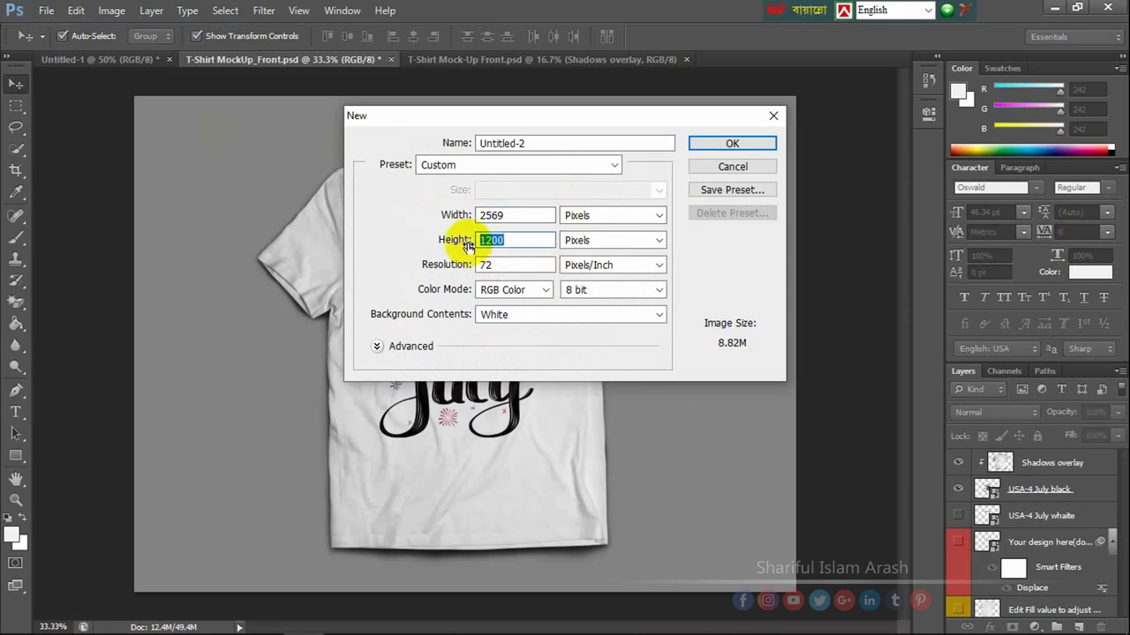
pyautogui.write('1724')
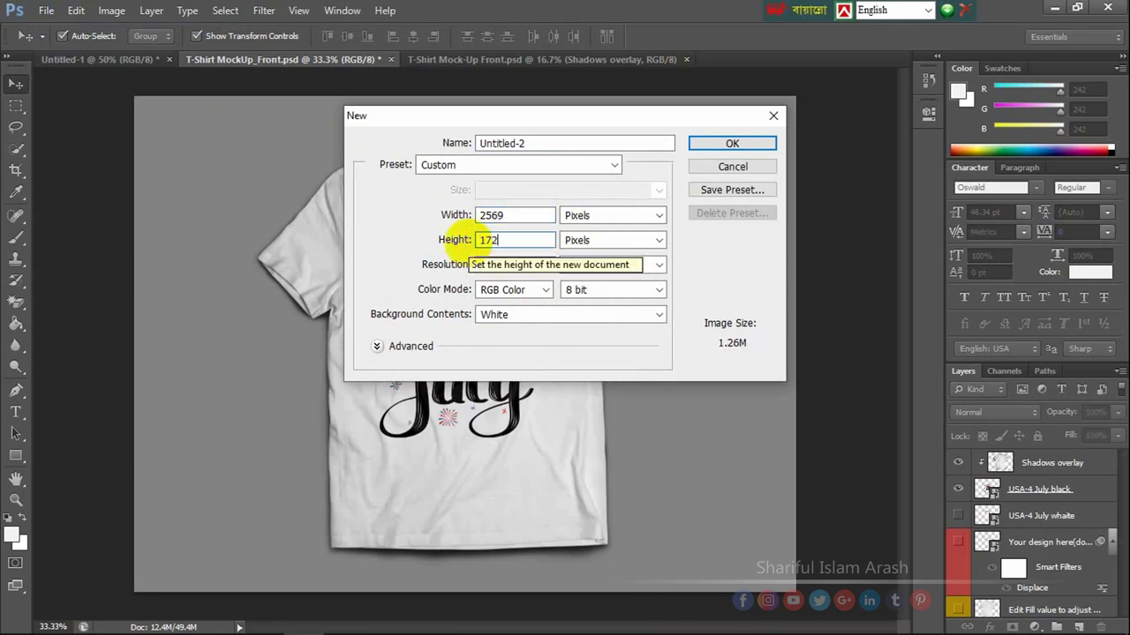
pyautogui.click(734, 144)
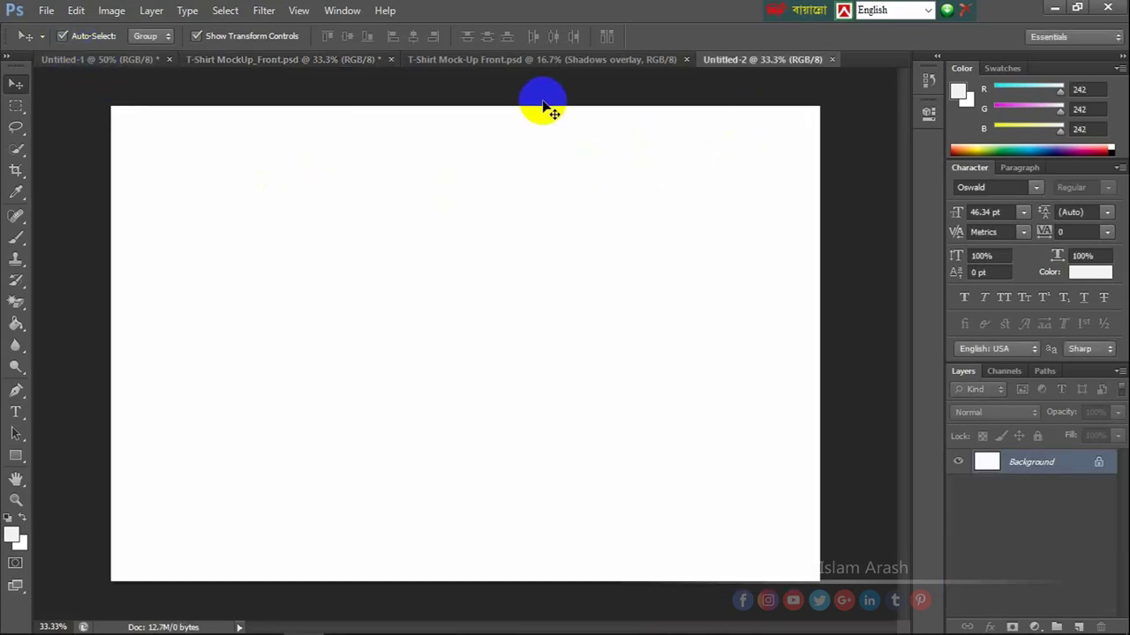
# - Place the black T-Shirt MockUp_Front image in the new document, shift it right to X 1419.5 px, Y 862 px and commit it
pyautogui.moveTo(543, 106); pyautogui.dragTo(618, 167)
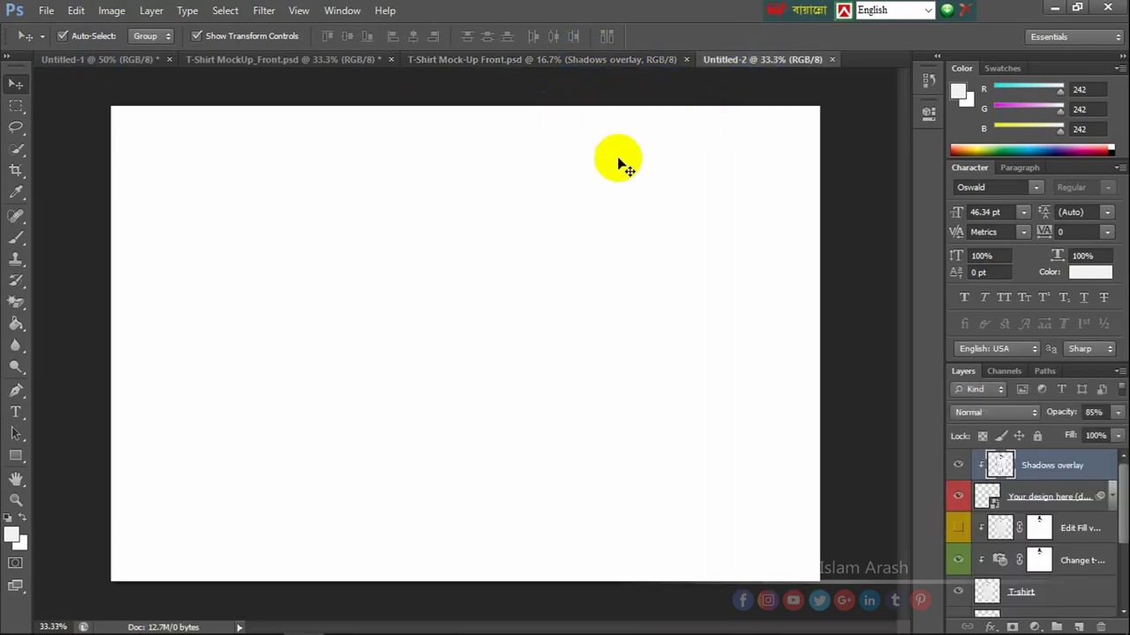
pyautogui.click(46, 10)
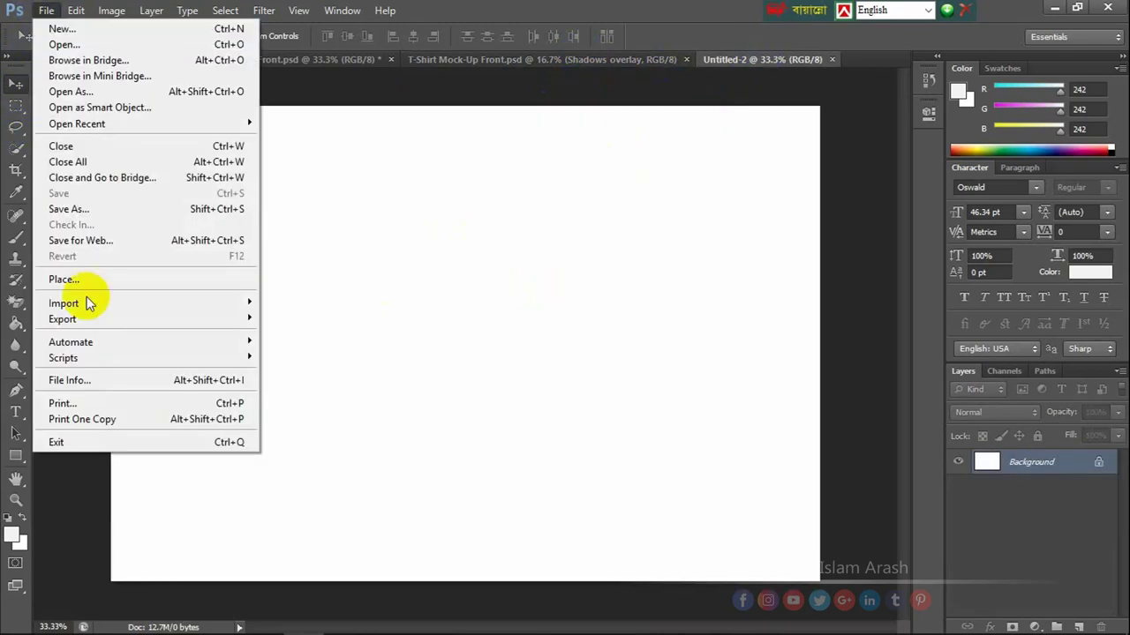
pyautogui.click(84, 281)
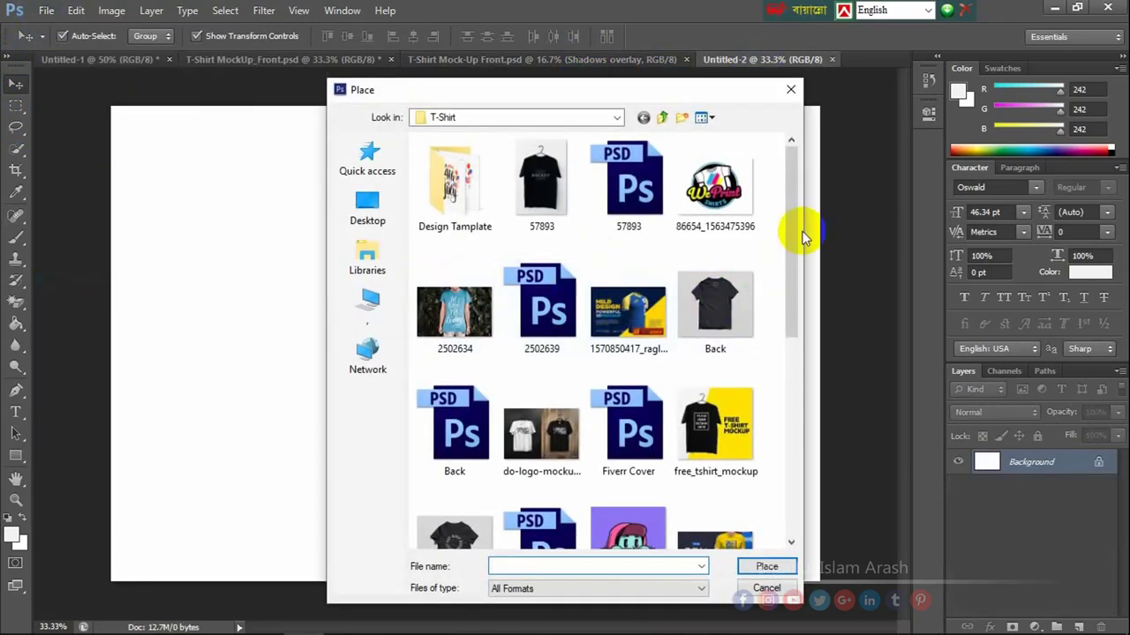
pyautogui.moveTo(792, 262); pyautogui.dragTo(799, 476)
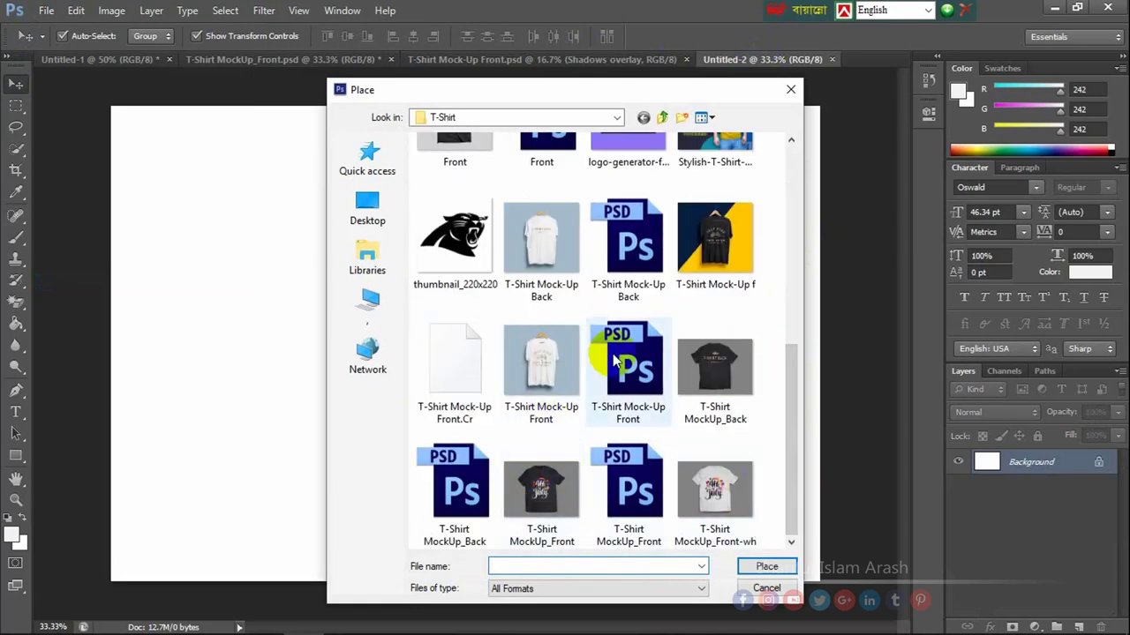
pyautogui.click(541, 494)
pyautogui.click(768, 568)
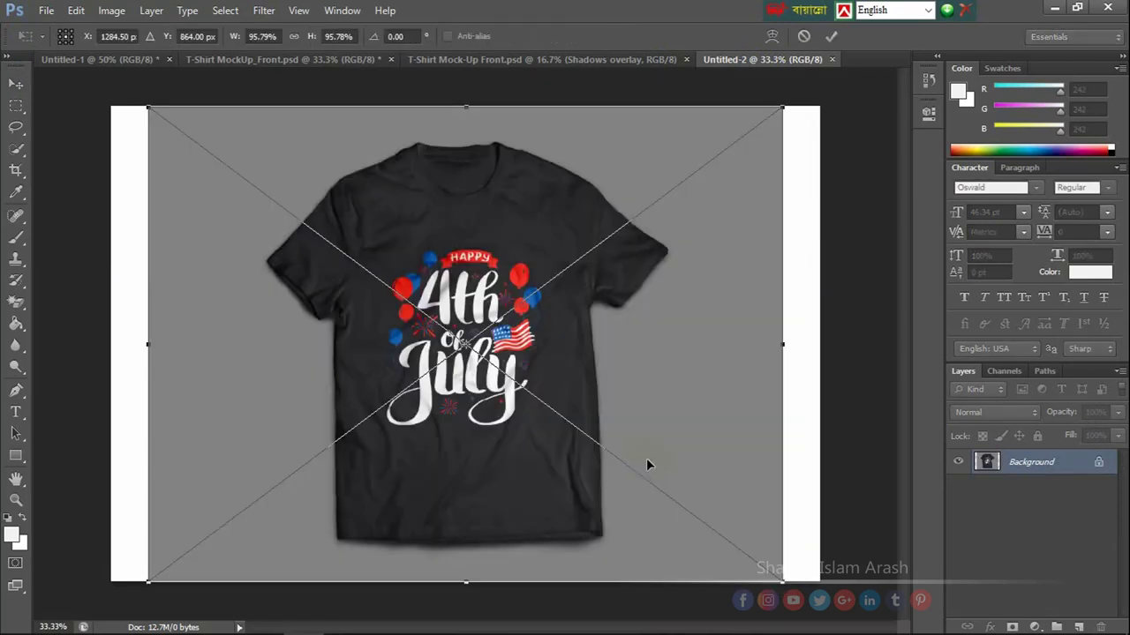
pyautogui.moveTo(574, 397); pyautogui.dragTo(629, 377)
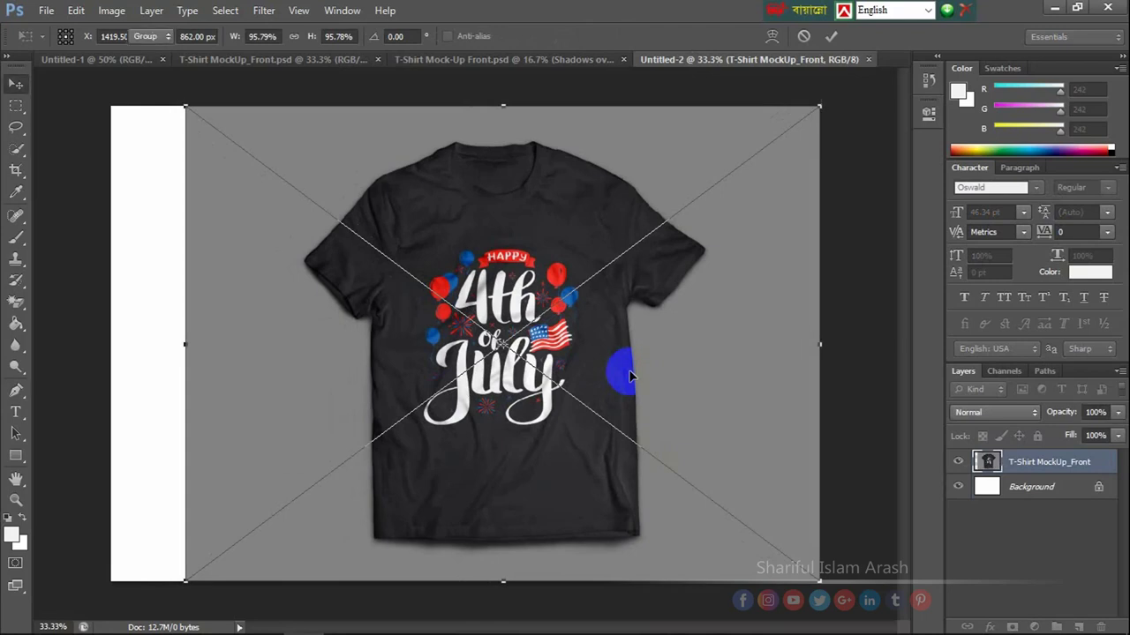
pyautogui.press('Return')
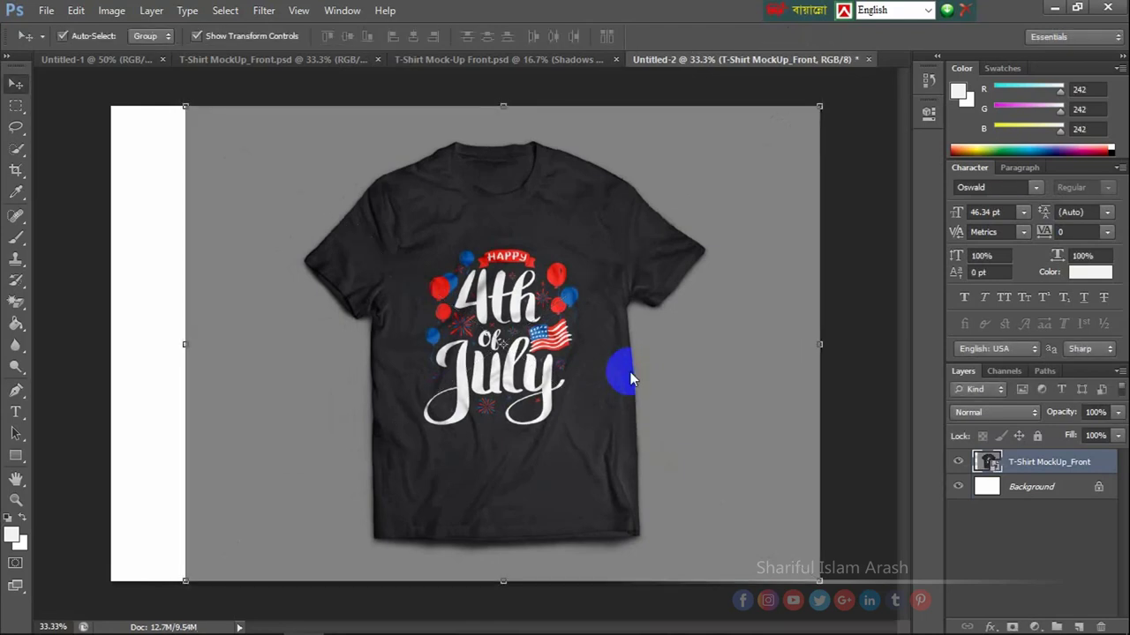
pyautogui.click(432, 60)
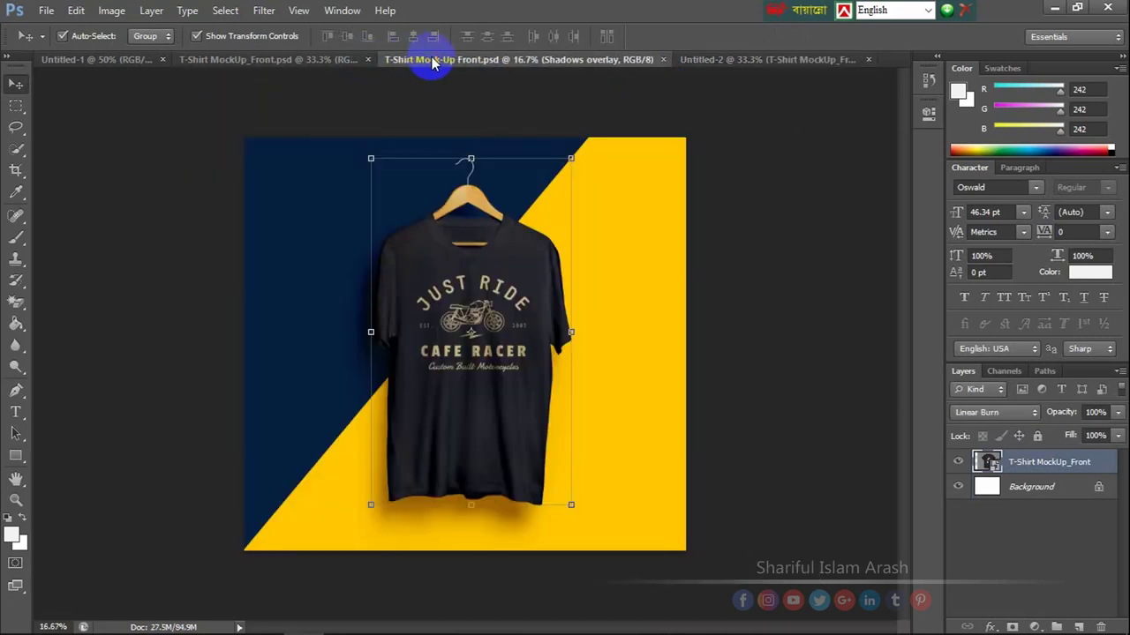
pyautogui.click(322, 62)
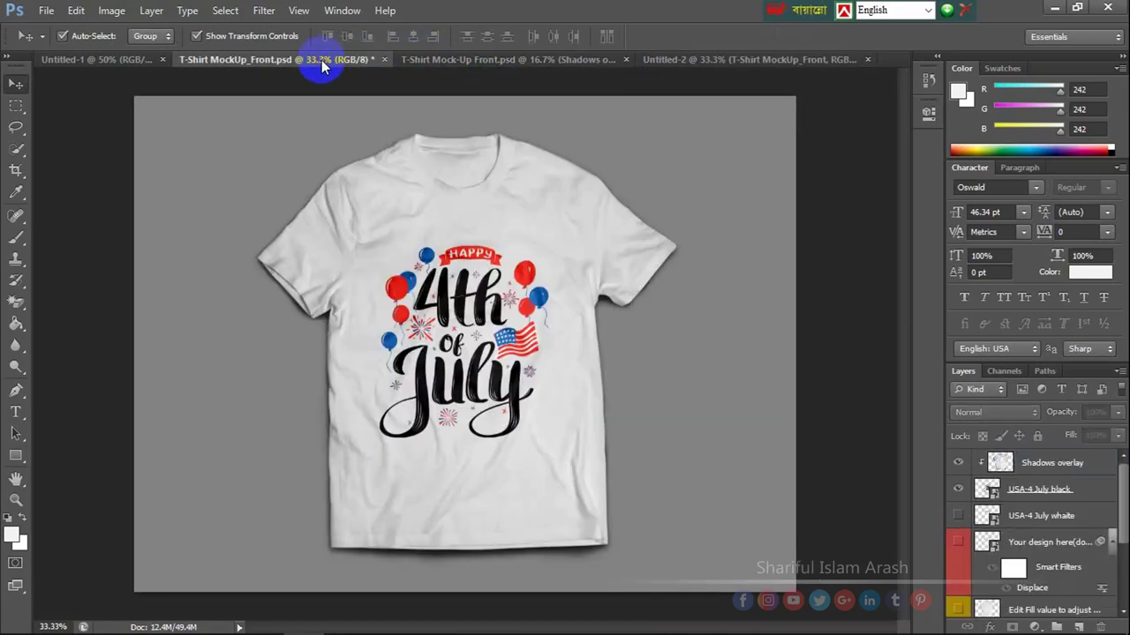
pyautogui.click(960, 544)
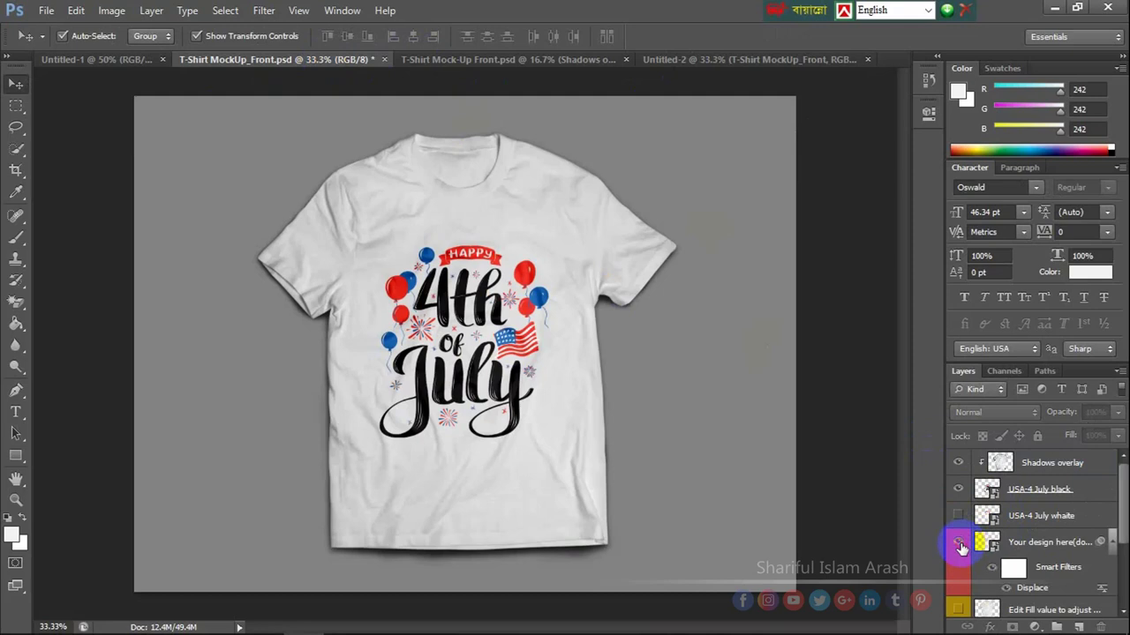
pyautogui.click(961, 548)
pyautogui.click(959, 515)
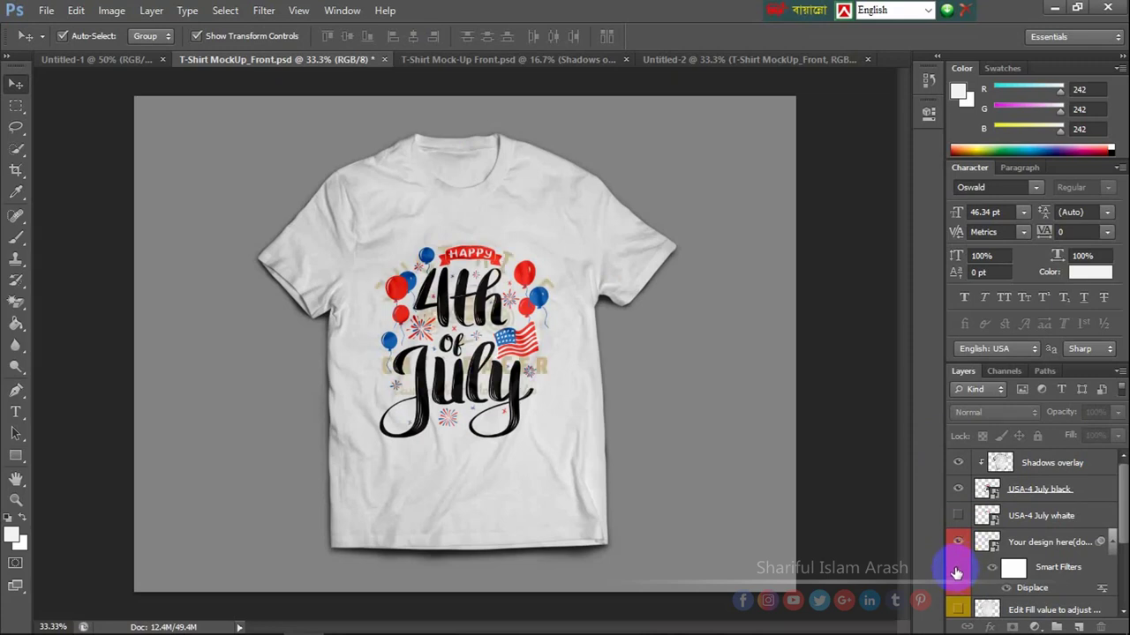
pyautogui.click(956, 570)
pyautogui.click(955, 611)
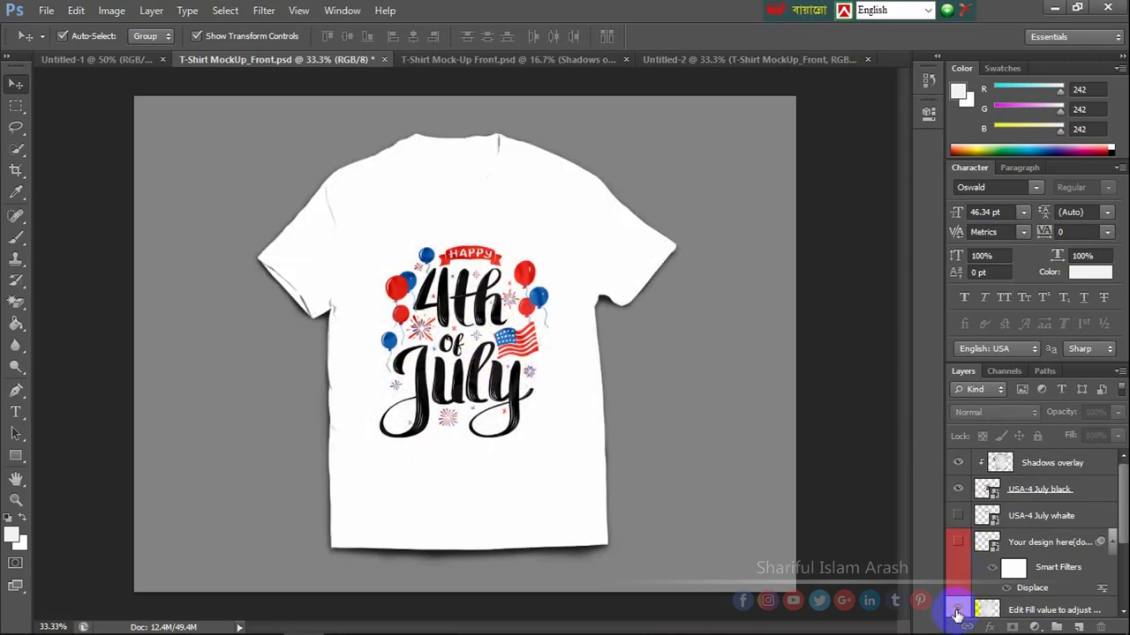
pyautogui.click(955, 611)
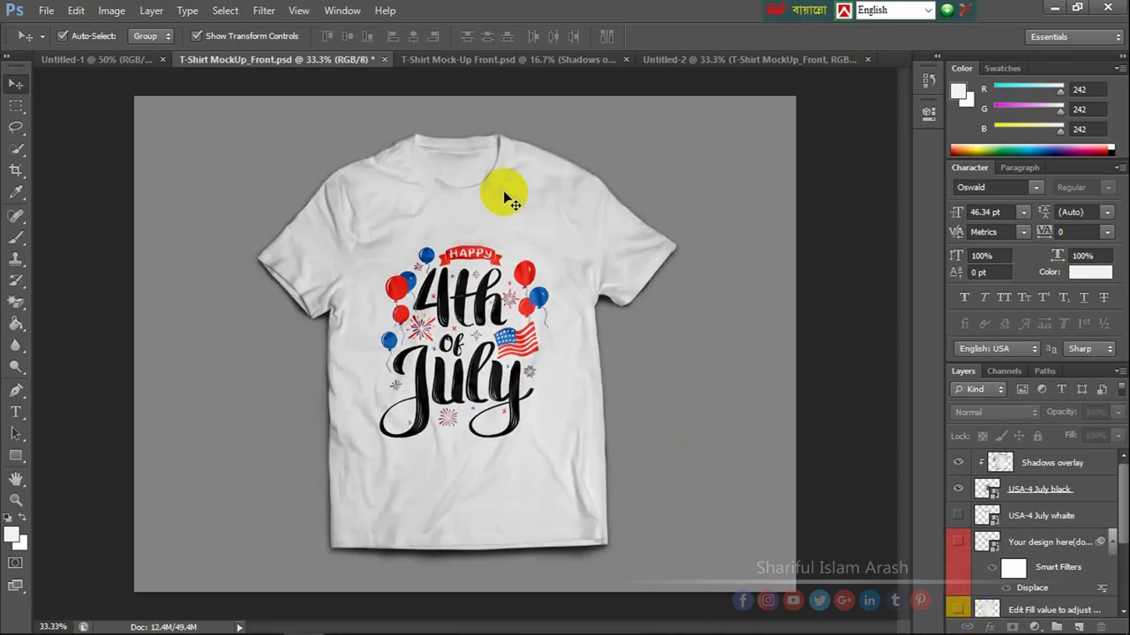
# - Return to the Untitled-2 document and move the black T-shirt image right until its sleeve sits close to the right canvas edge
pyautogui.click(704, 62)
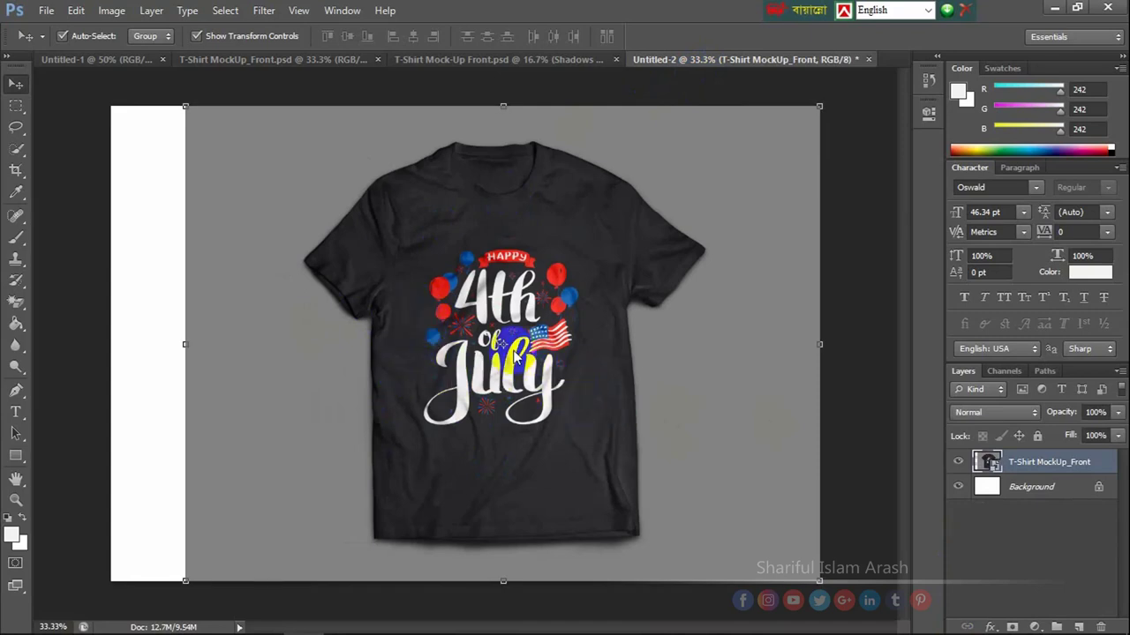
pyautogui.hotkey('shift', 'Right')
pyautogui.hotkey('shift', 'Right')
pyautogui.hotkey('shift', 'Right')
pyautogui.hotkey('shift', 'Right')
pyautogui.hotkey('shift', 'Right')
pyautogui.hotkey('shift', 'Right')
pyautogui.hotkey('shift', 'Right')
pyautogui.hotkey('shift', 'Right')
pyautogui.hotkey('shift', 'Right')
pyautogui.hotkey('shift', 'Right')
pyautogui.hotkey('shift', 'Right')
pyautogui.hotkey('shift', 'Right')
pyautogui.hotkey('shift', 'Right')
pyautogui.hotkey('shift', 'Right')
pyautogui.hotkey('shift', 'Right')
pyautogui.hotkey('shift', 'Right')
pyautogui.hotkey('shift', 'Right')
pyautogui.hotkey('shift', 'Right')
pyautogui.hotkey('shift', 'Right')
pyautogui.hotkey('shift', 'Right')
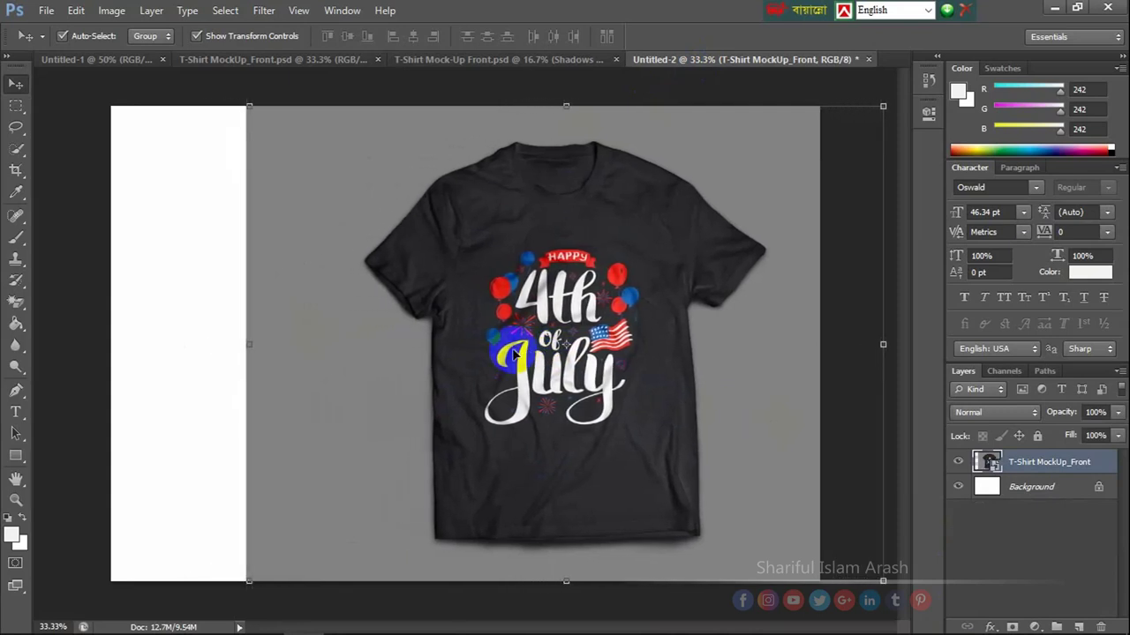
pyautogui.hotkey('shift', 'Right')
pyautogui.hotkey('shift', 'Right')
pyautogui.hotkey('shift', 'Right')
pyautogui.hotkey('shift', 'Right')
pyautogui.hotkey('shift', 'Right')
pyautogui.hotkey('shift', 'Right')
pyautogui.hotkey('shift', 'Right')
pyautogui.hotkey('shift', 'Right')
pyautogui.hotkey('shift', 'Right')
pyautogui.hotkey('shift', 'Right')
pyautogui.hotkey('shift', 'Right')
pyautogui.hotkey('shift', 'Right')
pyautogui.hotkey('shift', 'Right')
pyautogui.hotkey('shift', 'Right')
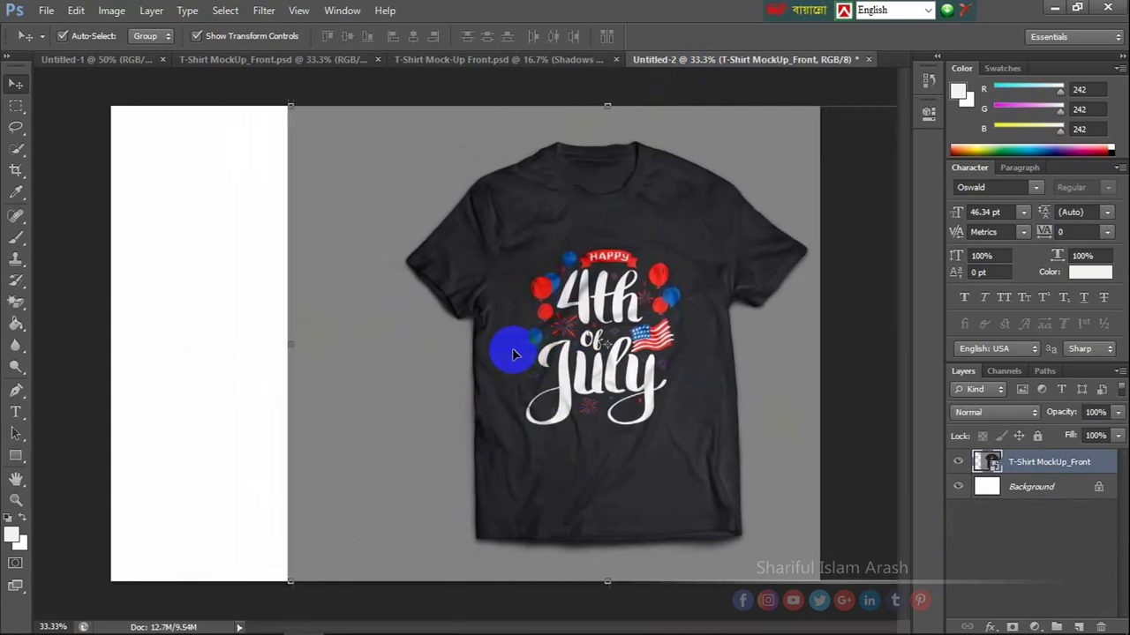
pyautogui.hotkey('shift', 'Right')
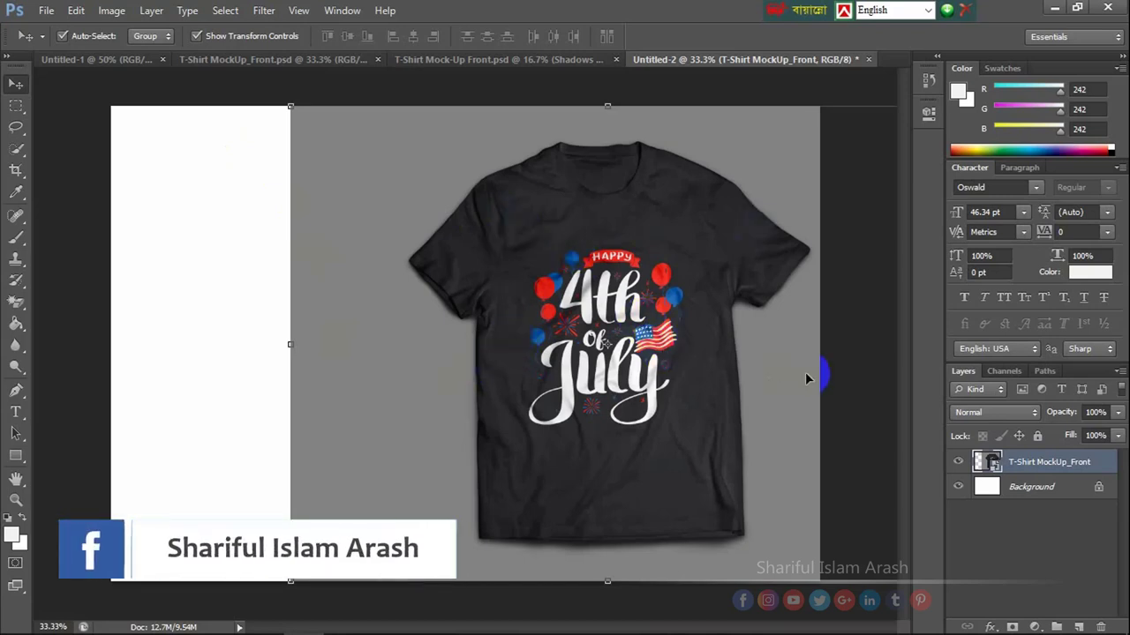
pyautogui.hotkey('shift', 'Left')
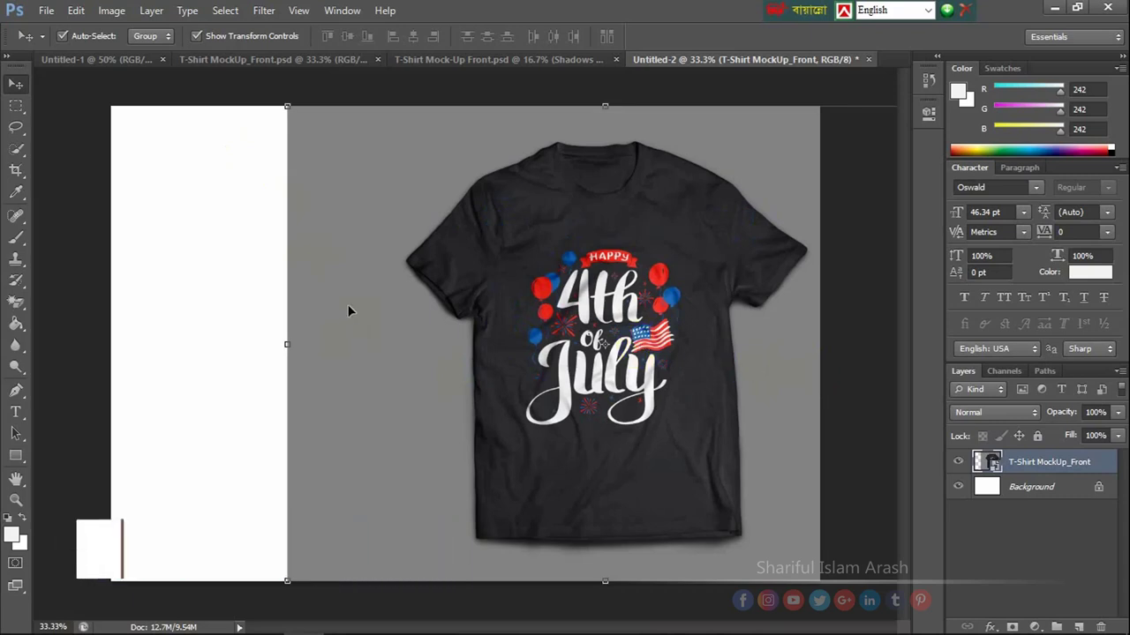
# - Draw a rectangle about 768 × 1733 px over the canvas's white strip, with no stroke and a dark navy fill
pyautogui.click(16, 456)
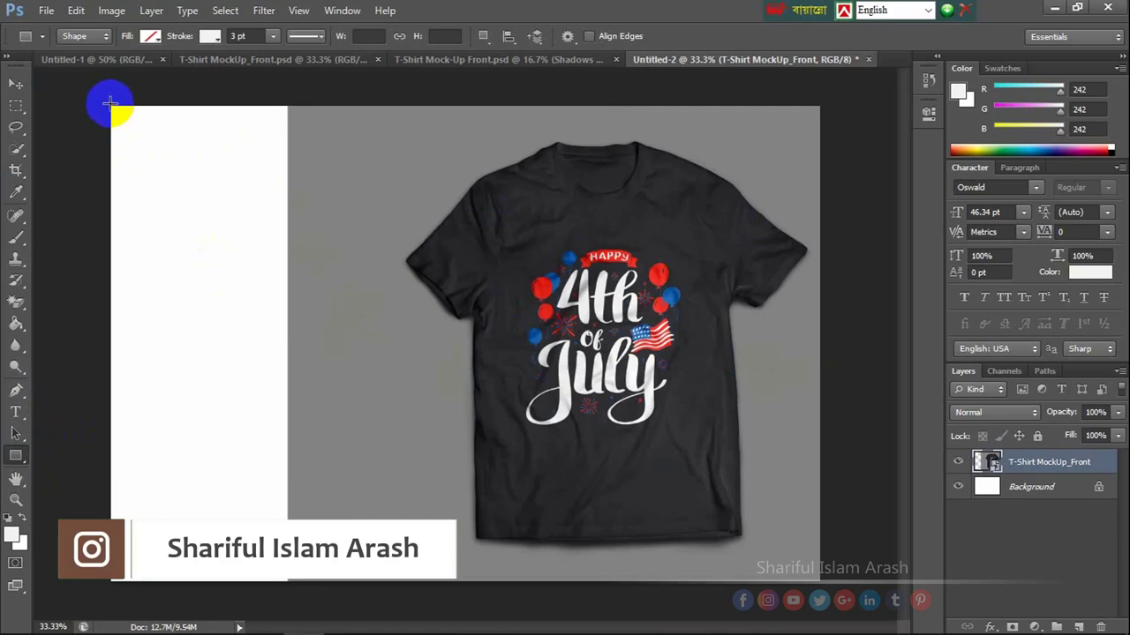
pyautogui.moveTo(110, 105)
pyautogui.mouseDown()
pyautogui.moveTo(314, 459)
pyautogui.moveTo(318, 580)
pyautogui.mouseUp()
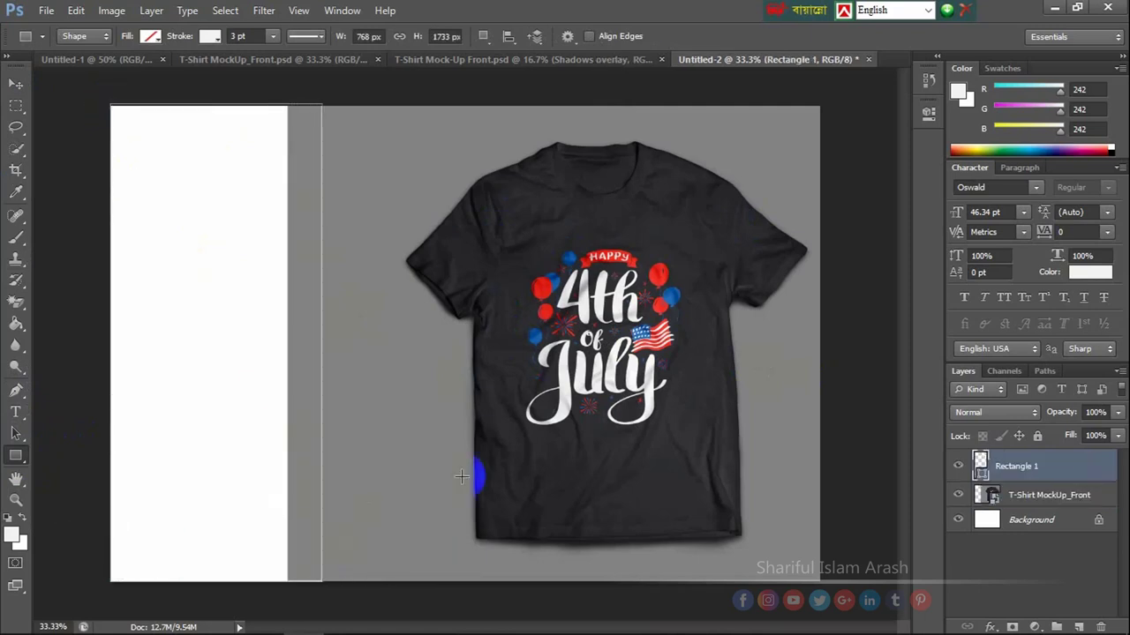
pyautogui.click(209, 37)
pyautogui.click(151, 36)
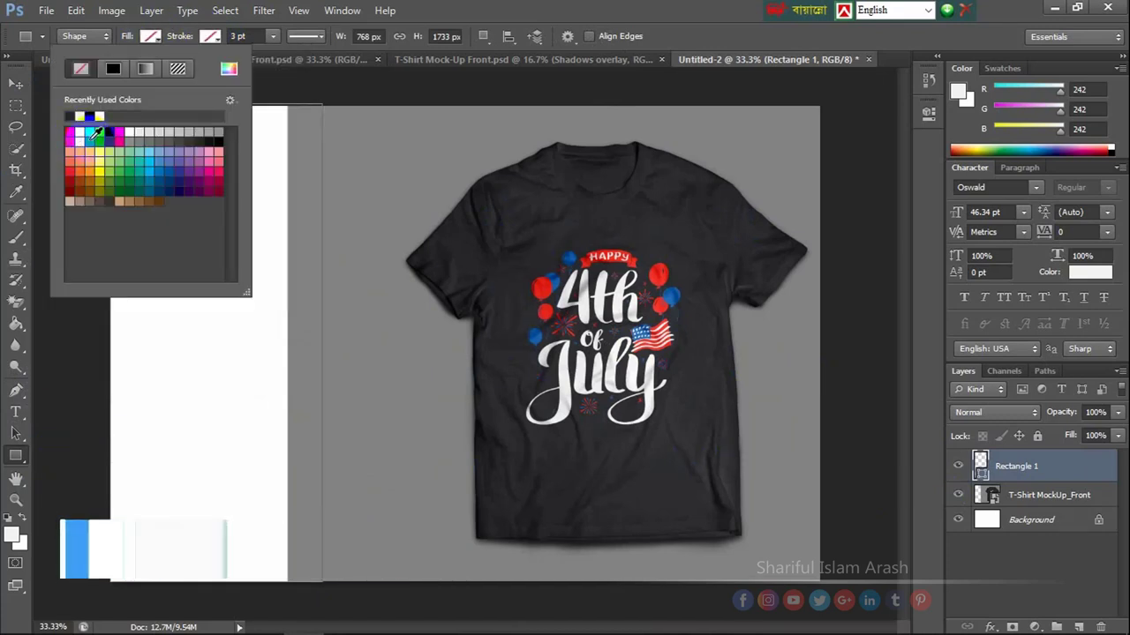
pyautogui.click(180, 182)
pyautogui.click(14, 88)
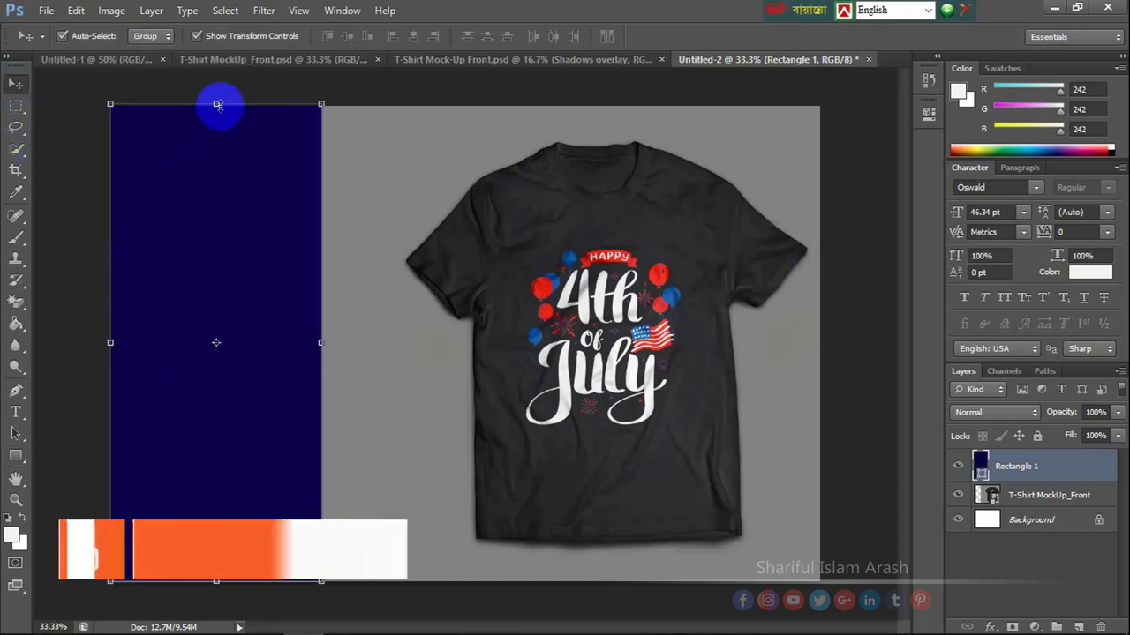
# - Trim the navy rectangle's top, outer side and bottom edges to the canvas bounds and commit the transform
pyautogui.moveTo(218, 104)
pyautogui.mouseDown()
pyautogui.moveTo(218, 128)
pyautogui.moveTo(217, 106)
pyautogui.mouseUp()
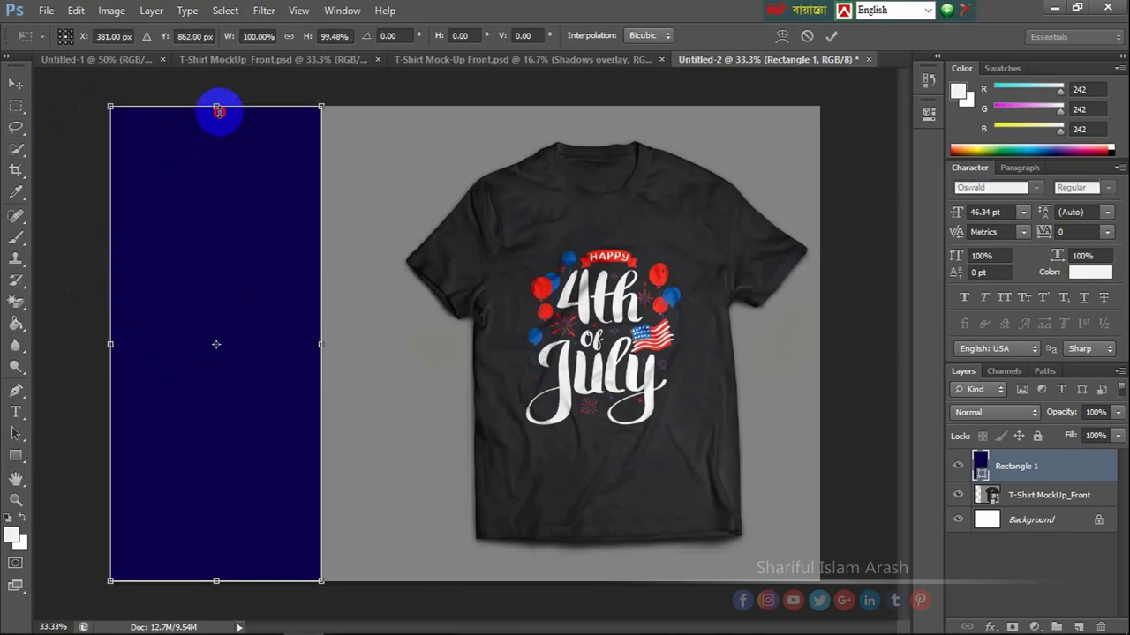
pyautogui.moveTo(112, 344)
pyautogui.mouseDown()
pyautogui.moveTo(133, 347)
pyautogui.moveTo(110, 348)
pyautogui.mouseUp()
pyautogui.moveTo(217, 580)
pyautogui.mouseDown()
pyautogui.moveTo(220, 565)
pyautogui.moveTo(221, 580)
pyautogui.mouseUp()
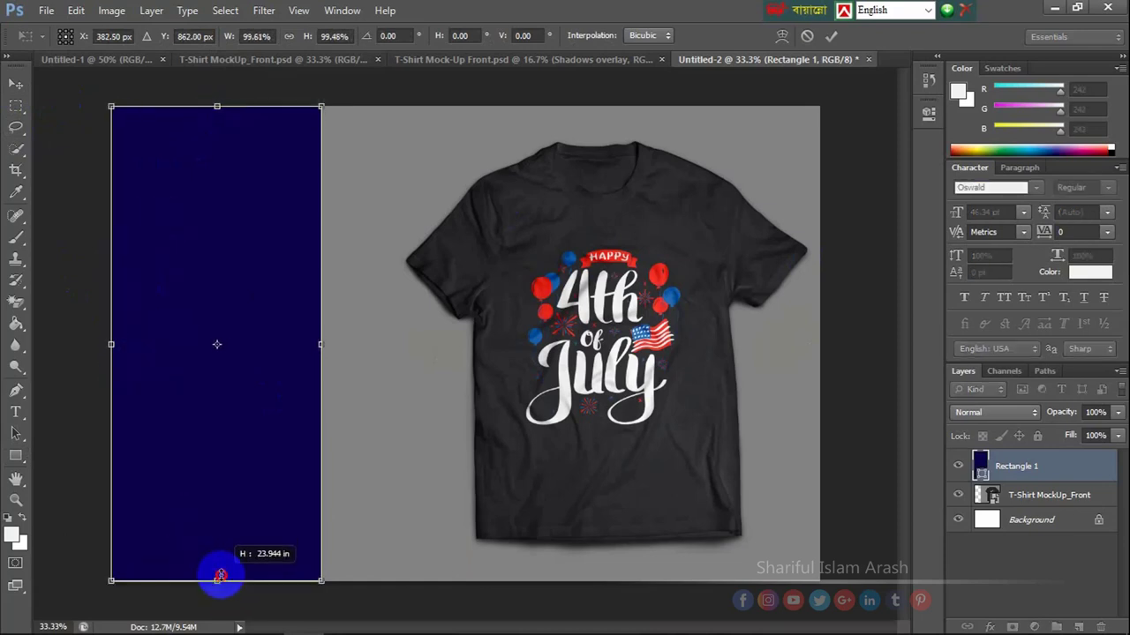
pyautogui.press('Return')
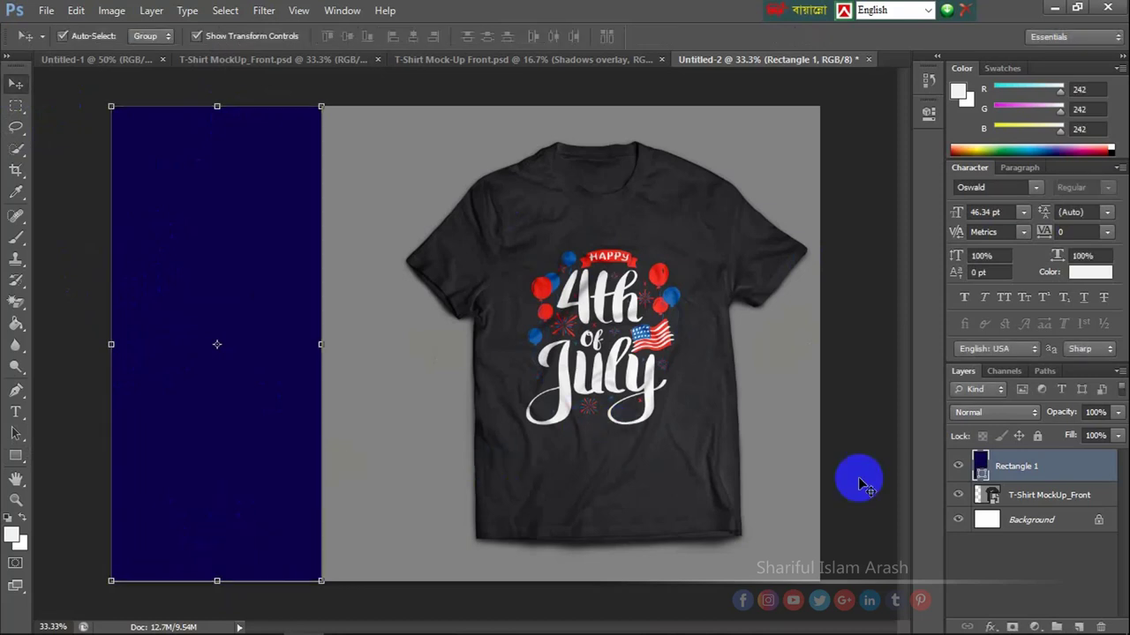
# - Recolor the rectangle with the grey sampled from the T-shirt mockup's background and deselect it
pyautogui.click(982, 473)
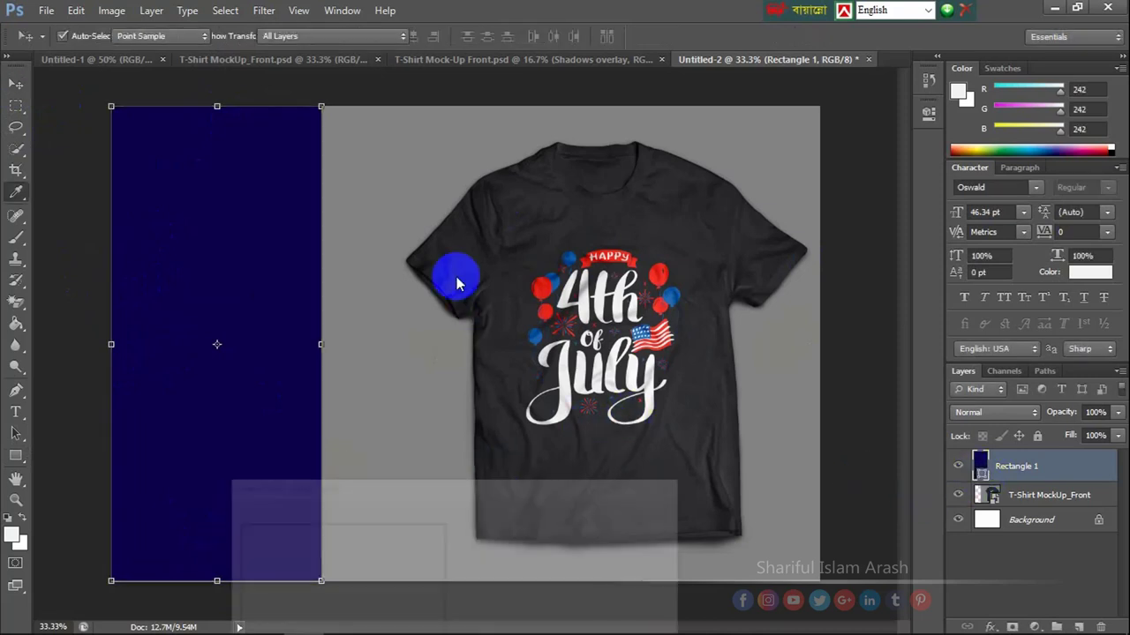
pyautogui.click(360, 178)
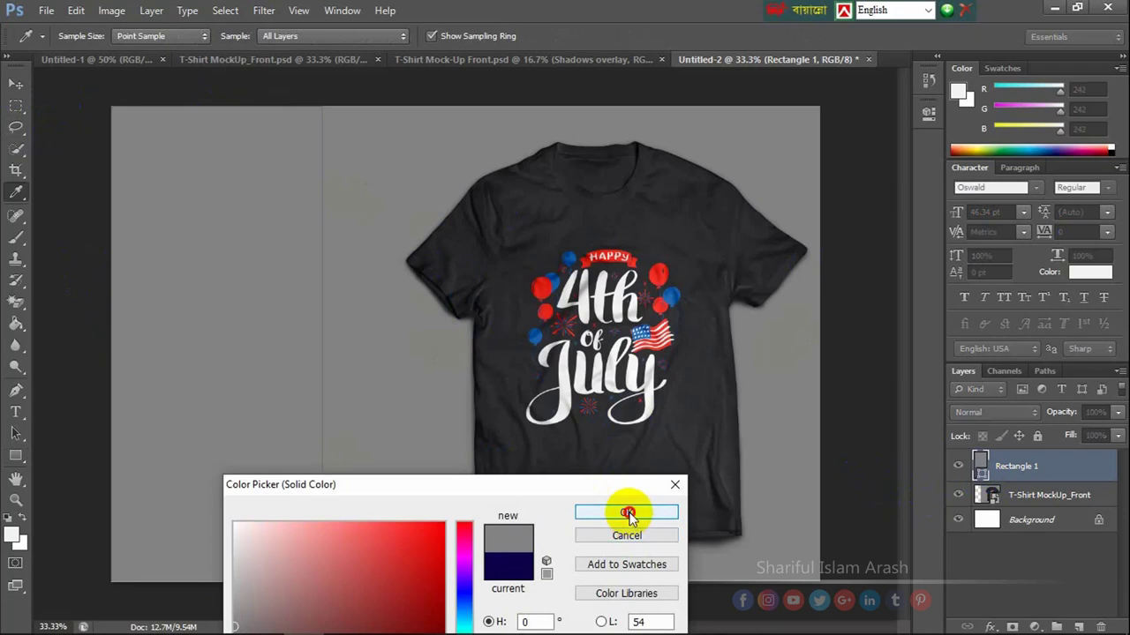
pyautogui.click(626, 514)
pyautogui.press('v')
pyautogui.click(63, 131)
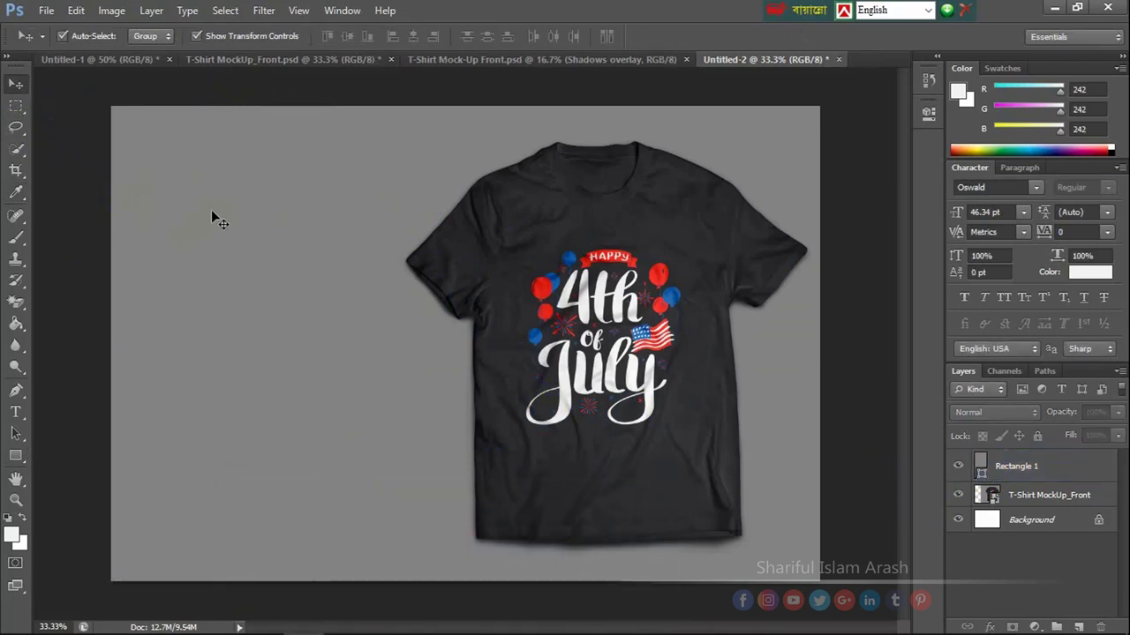
# - Open the USA 4 July Independence day PSD from the Design Tamplate folder
pyautogui.click(44, 11)
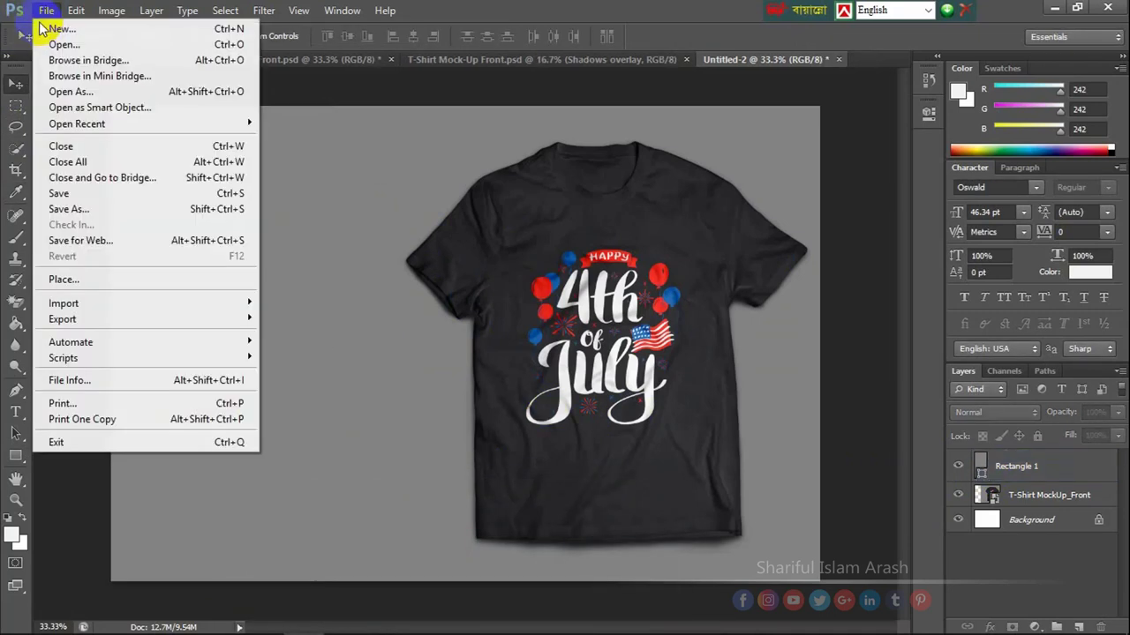
pyautogui.click(63, 44)
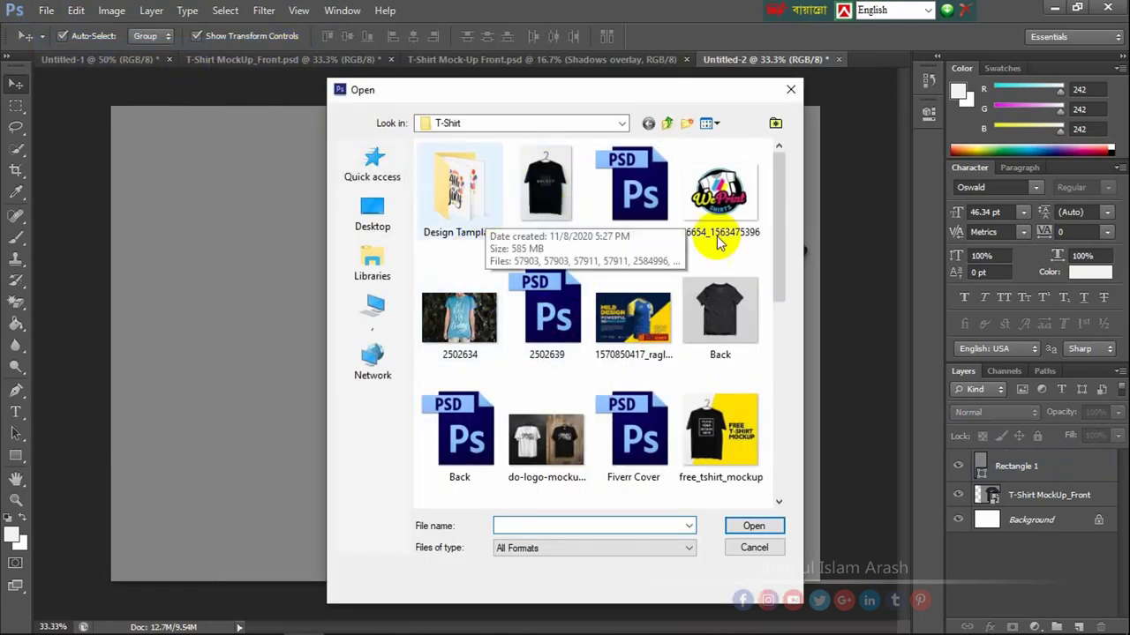
pyautogui.click(462, 197)
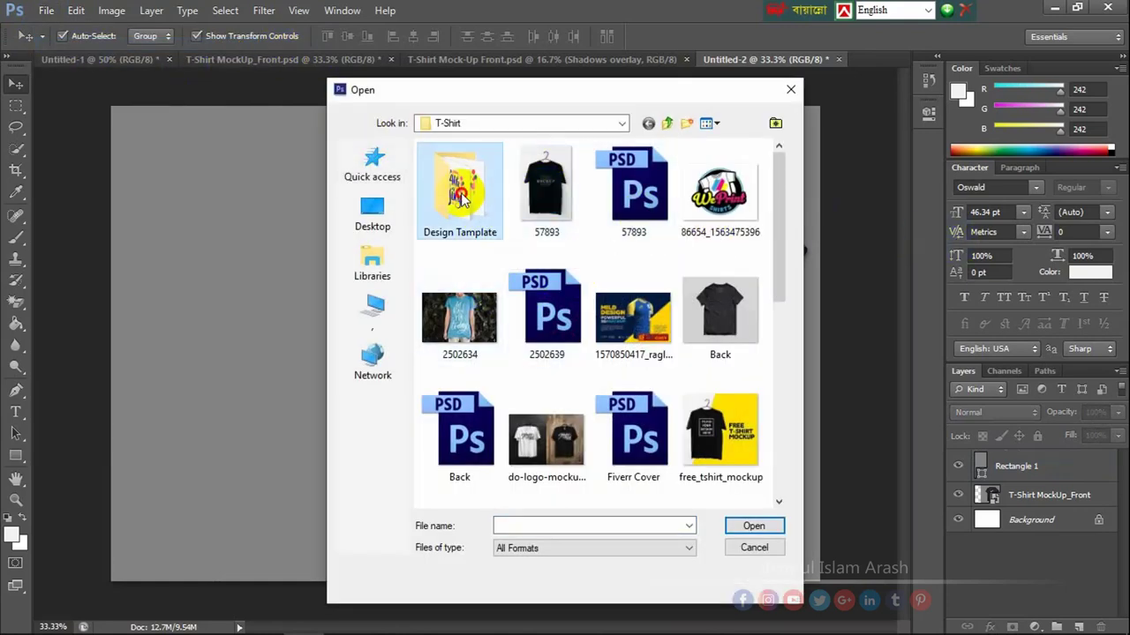
pyautogui.doubleClick(461, 198)
pyautogui.moveTo(777, 283); pyautogui.dragTo(770, 472)
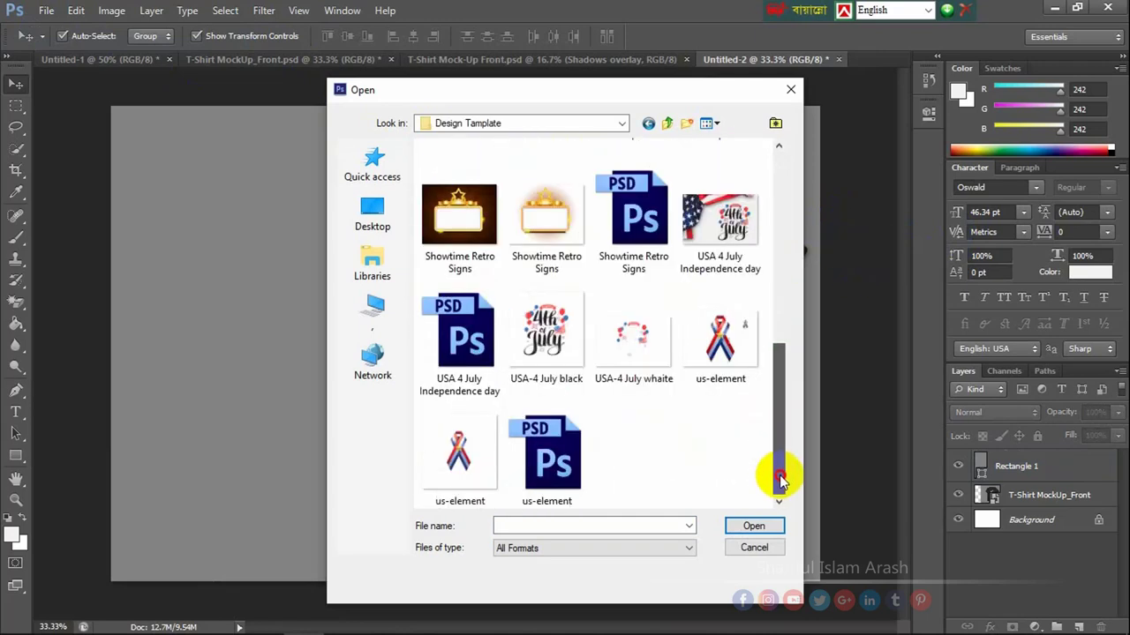
pyautogui.click(464, 358)
pyautogui.click(753, 525)
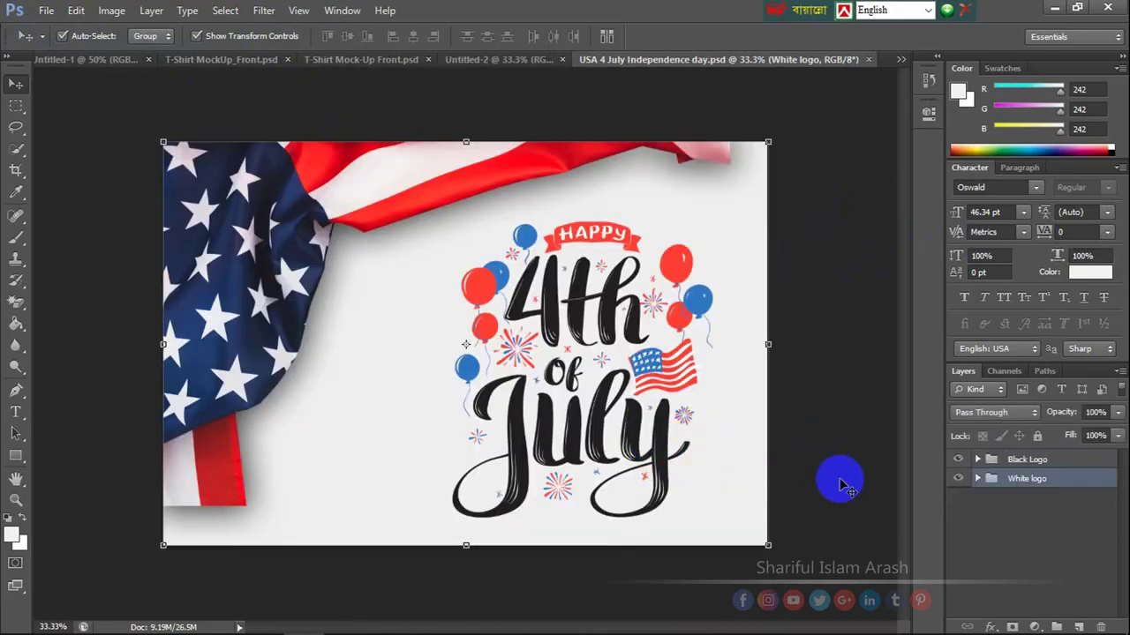
# - Duplicate the flag layer Layer 1 copy within its document and raise the duplicate above the Black Logo group
pyautogui.click(977, 459)
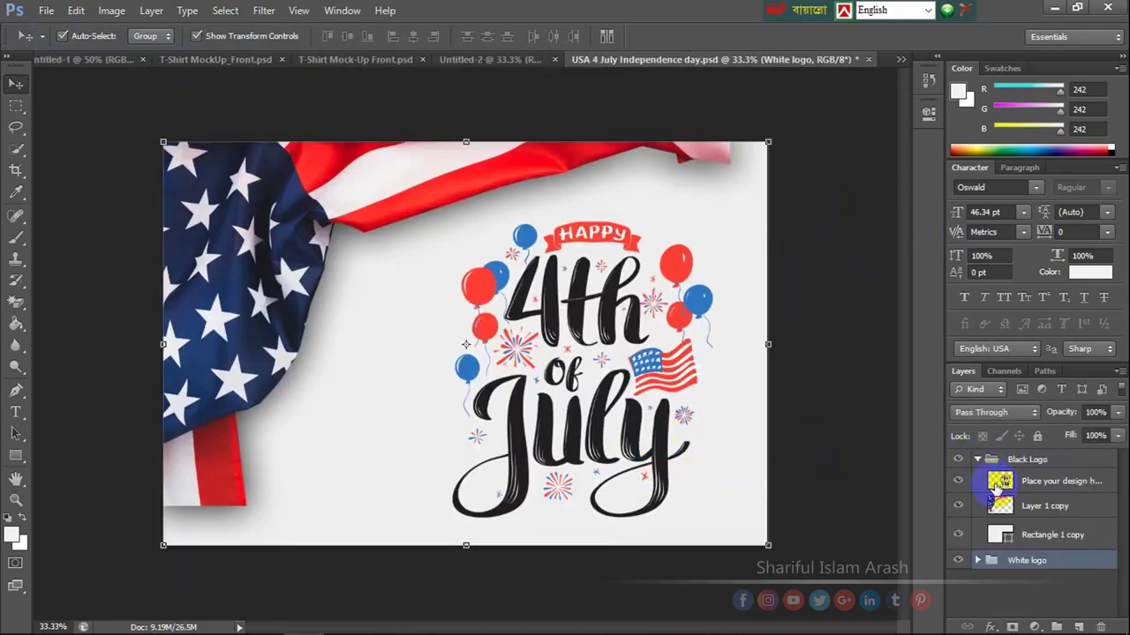
pyautogui.click(1029, 510)
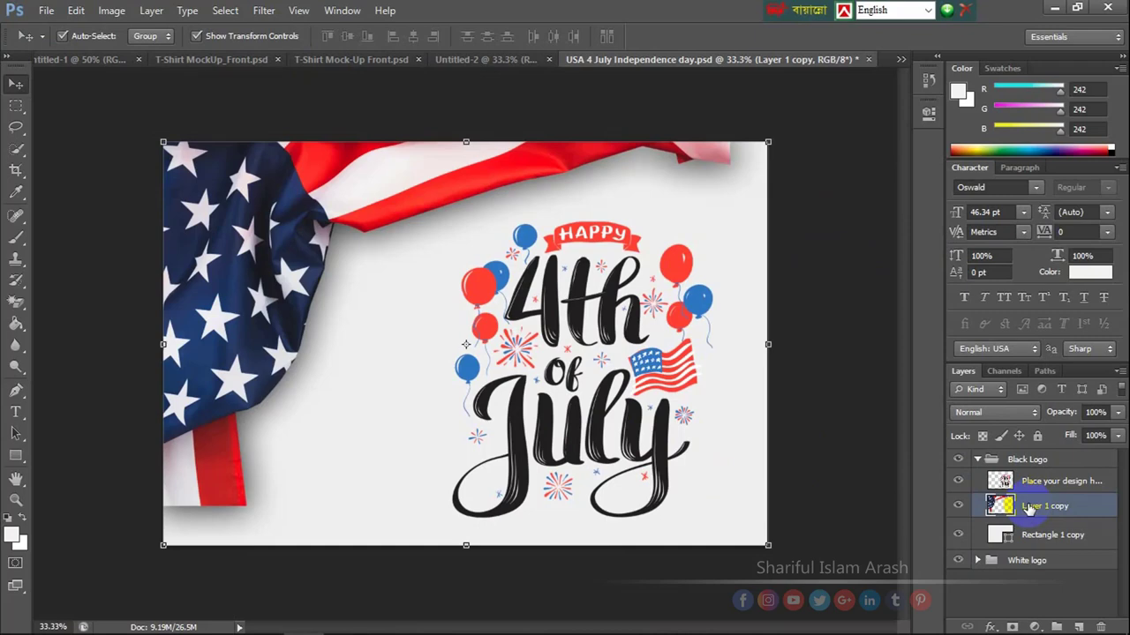
pyautogui.rightClick(1029, 511)
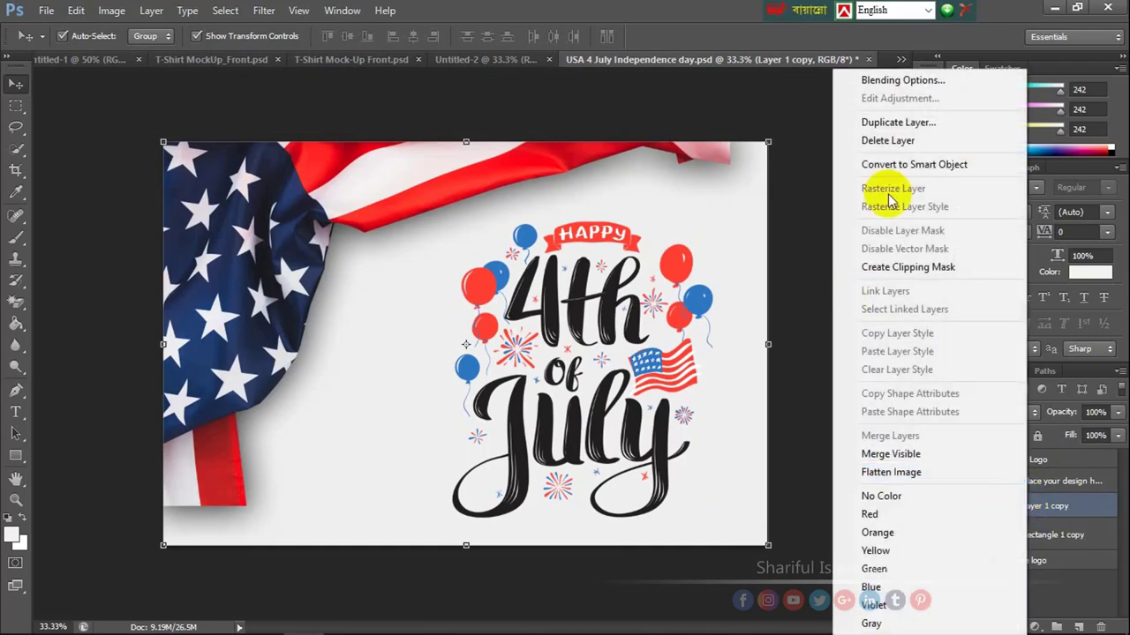
pyautogui.click(897, 120)
pyautogui.click(709, 186)
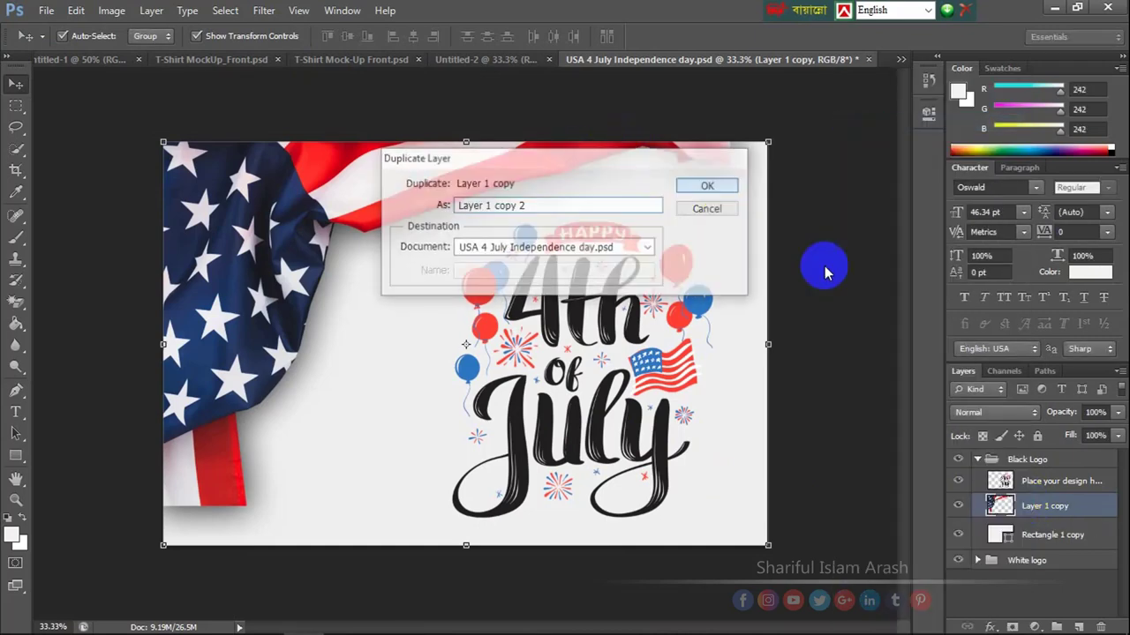
pyautogui.hotkey('ctrl', ']')
pyautogui.hotkey('ctrl', ']')
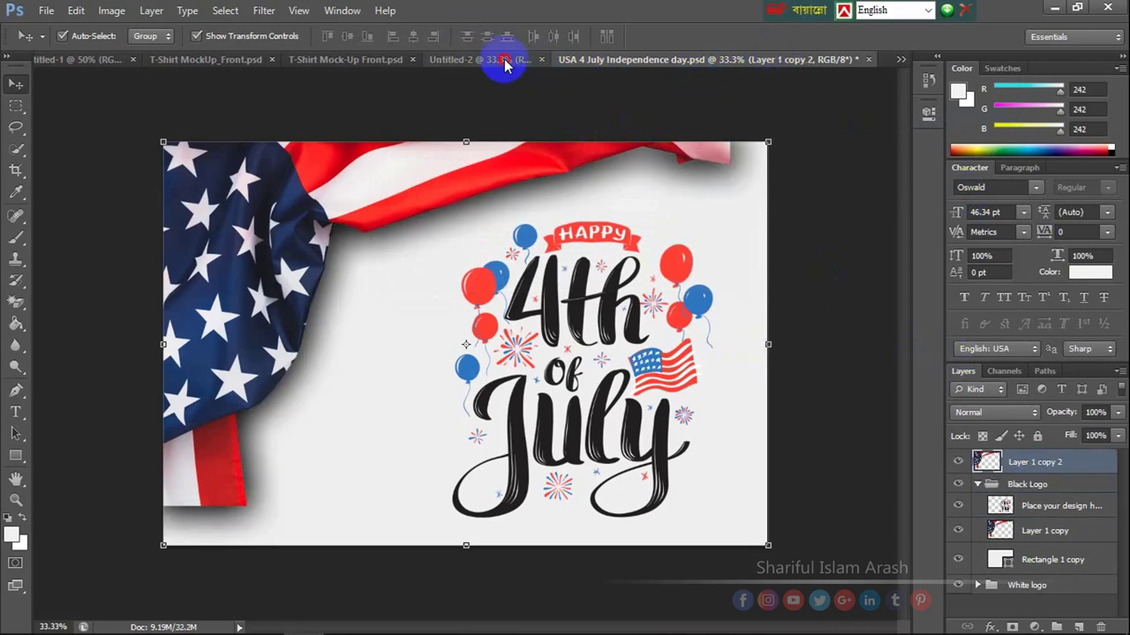
# - Float the Untitled-2 document, copy the Black Logo group into it from the flag document, and dock it again
pyautogui.moveTo(506, 65); pyautogui.dragTo(589, 99)
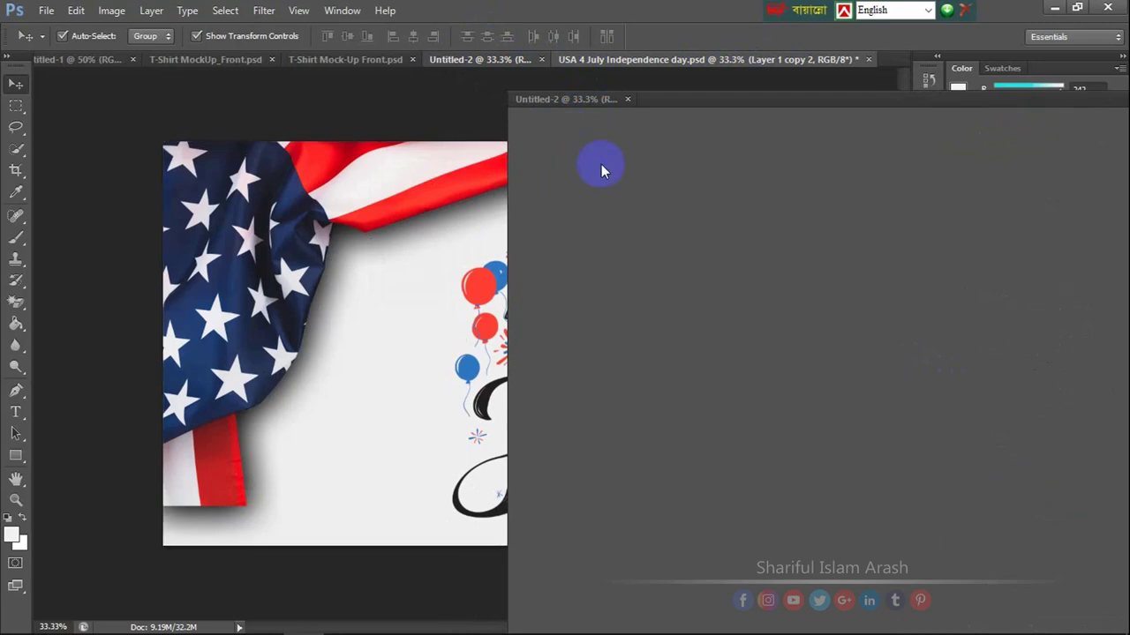
pyautogui.click(245, 259)
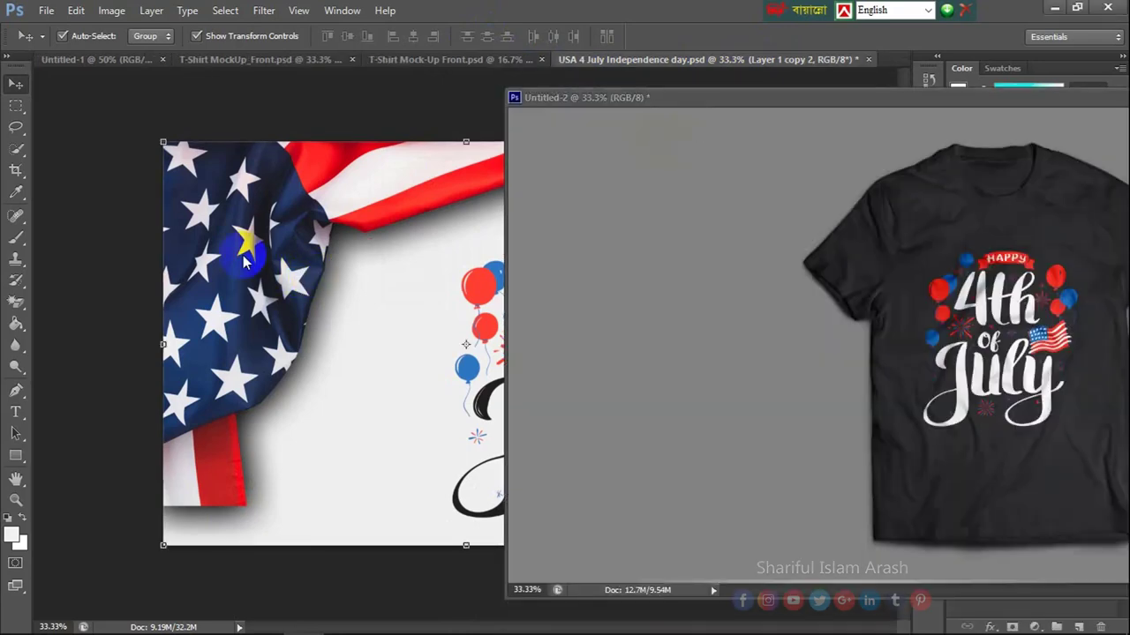
pyautogui.moveTo(692, 284); pyautogui.dragTo(713, 277)
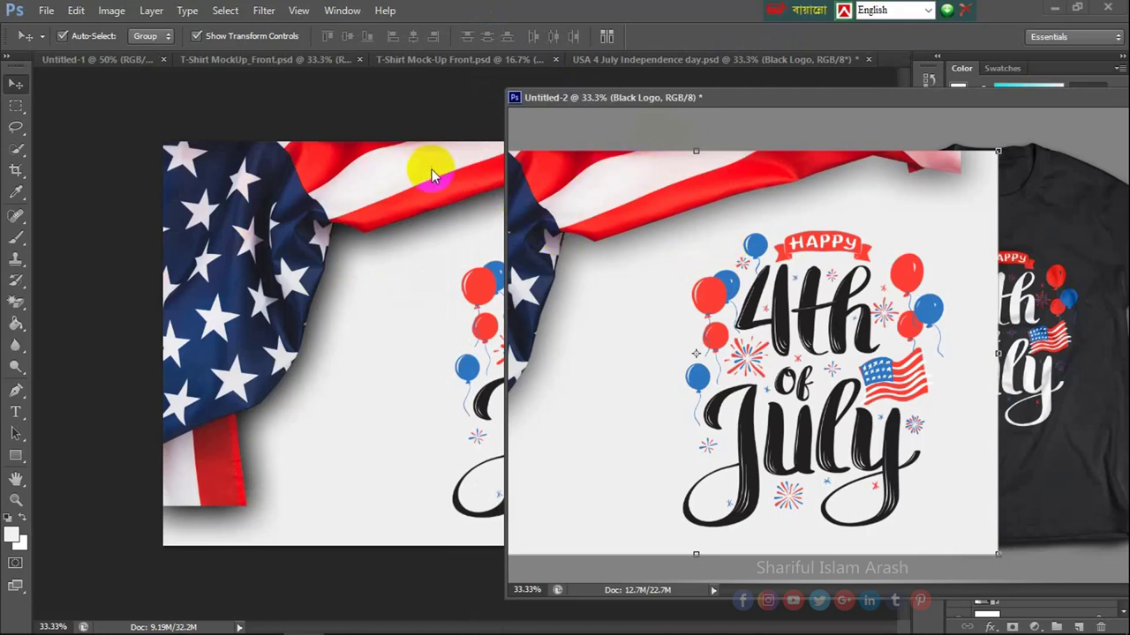
pyautogui.click(342, 173)
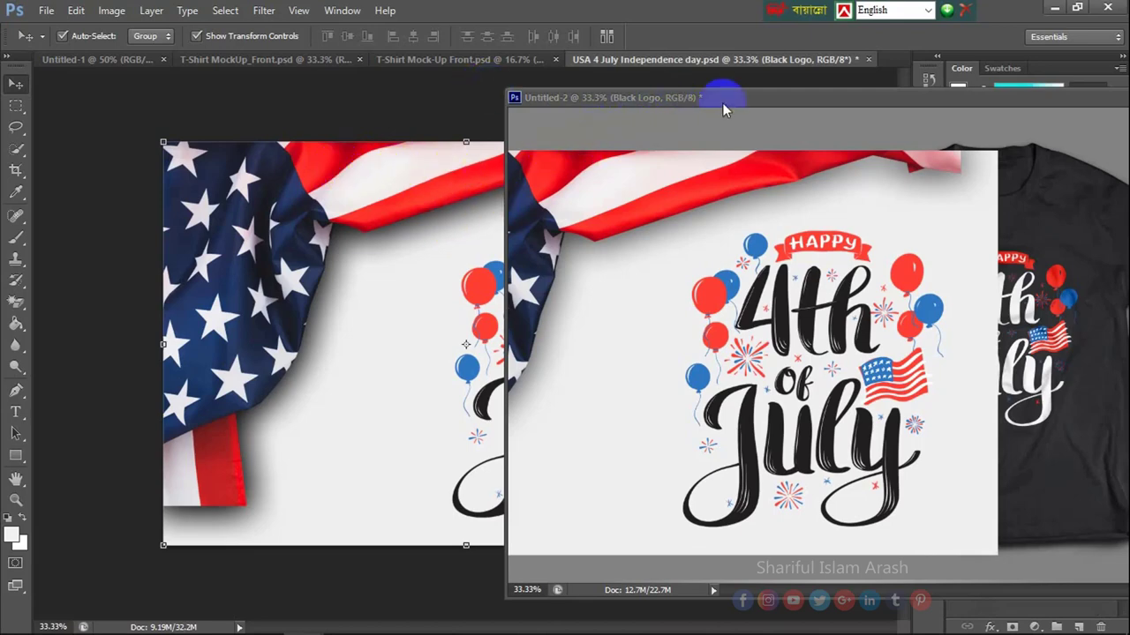
pyautogui.moveTo(723, 97); pyautogui.dragTo(718, 61)
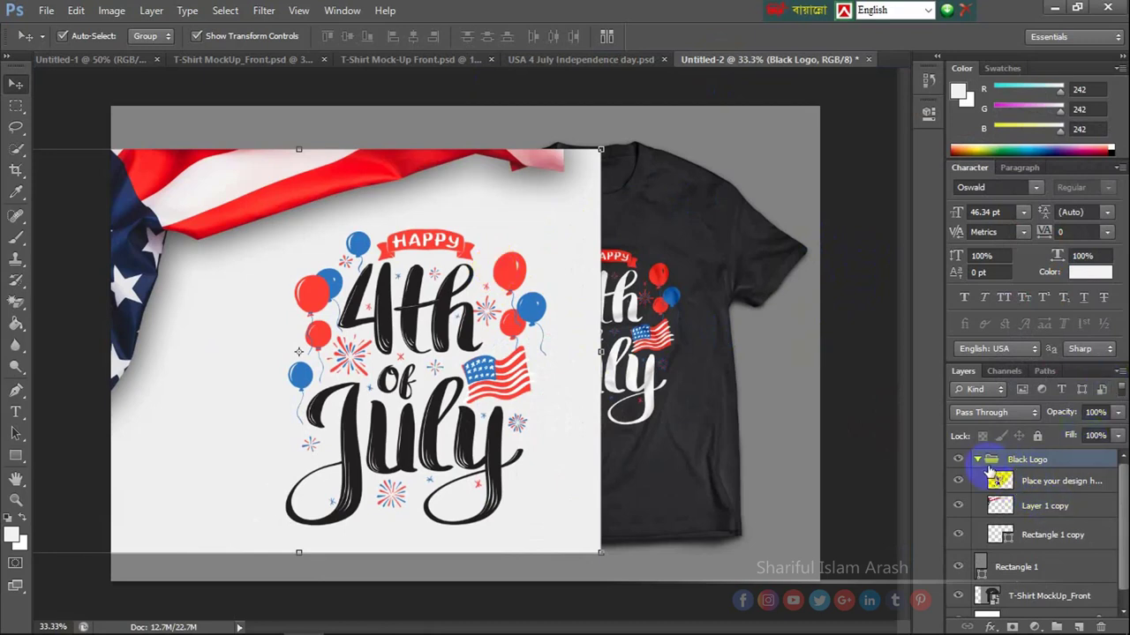
# - Delete the lettering design and Rectangle 1 copy from the Black Logo group, then ungroup the remaining flag layer
pyautogui.click(1057, 482)
pyautogui.press('Delete')
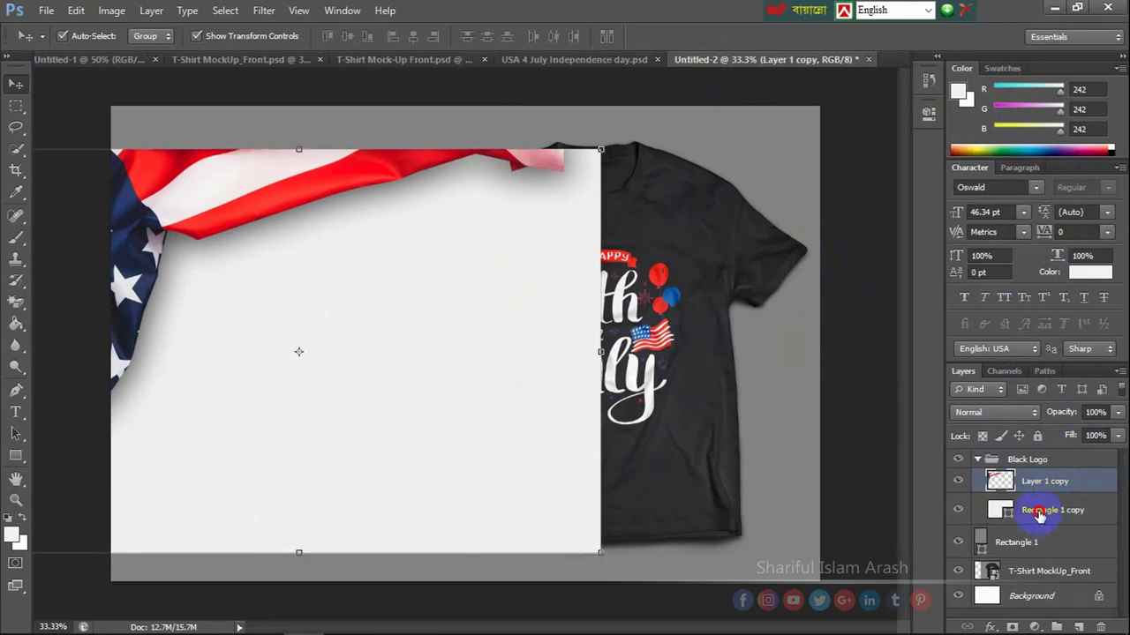
pyautogui.click(1040, 511)
pyautogui.press('Delete')
pyautogui.rightClick(1038, 462)
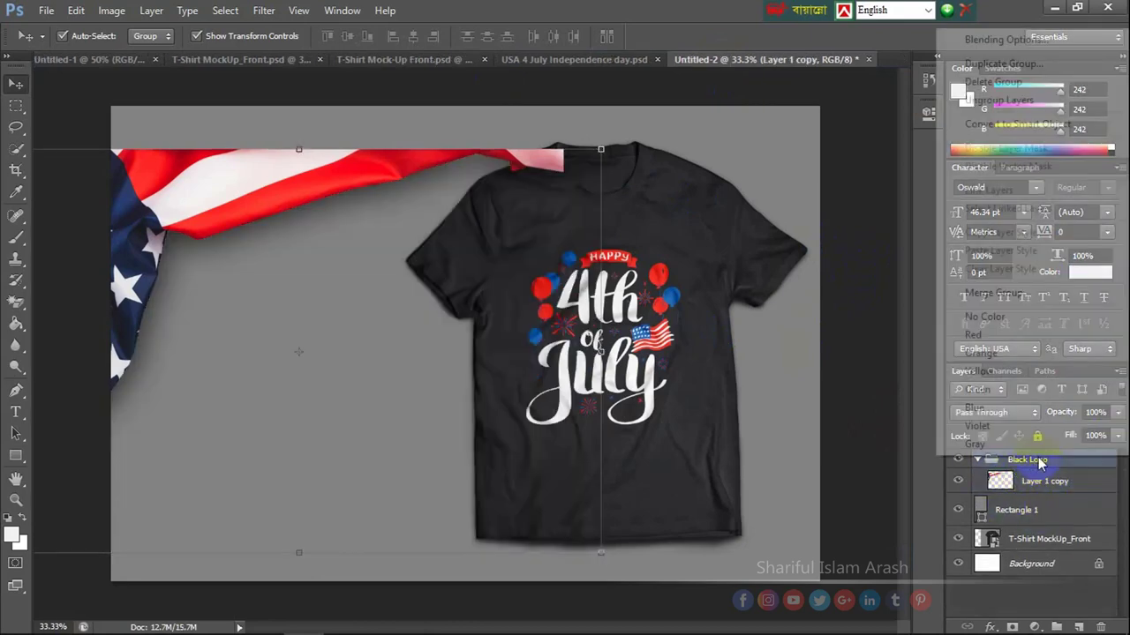
pyautogui.click(1021, 103)
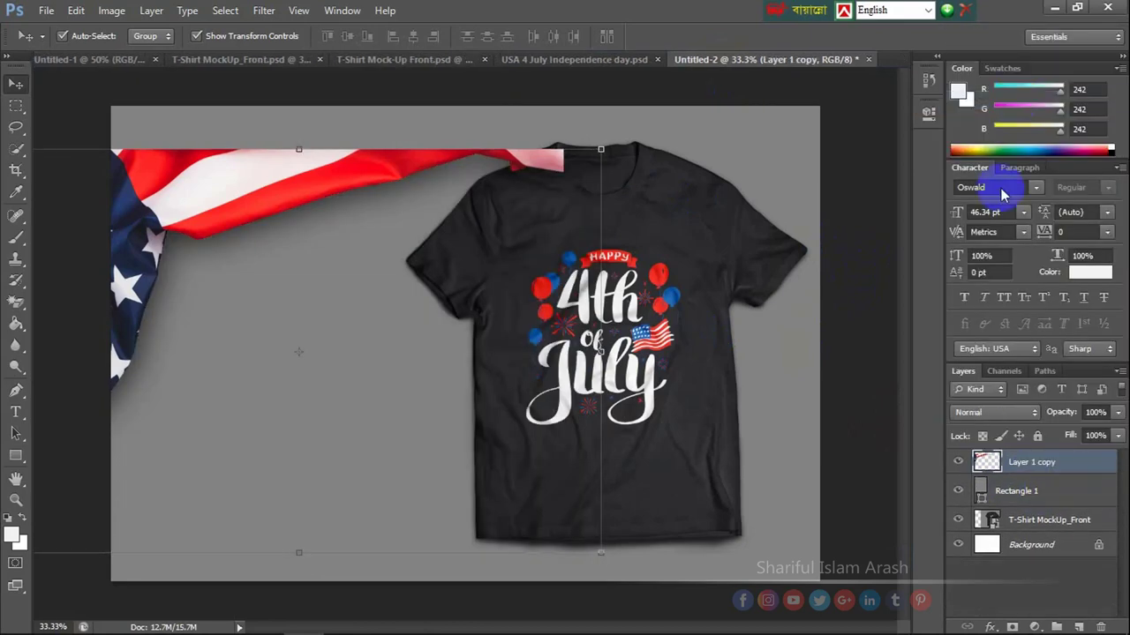
# - Nudge the flag layer straight up until its upper edge meets the top of the canvas
pyautogui.click(684, 343)
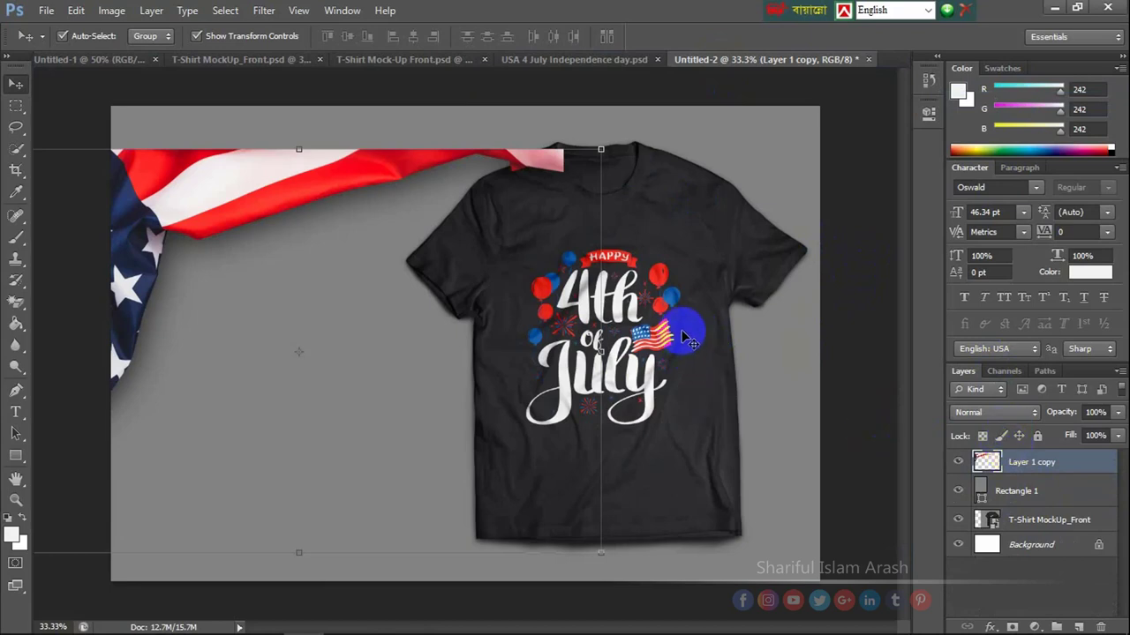
pyautogui.hotkey('ctrl', '-')
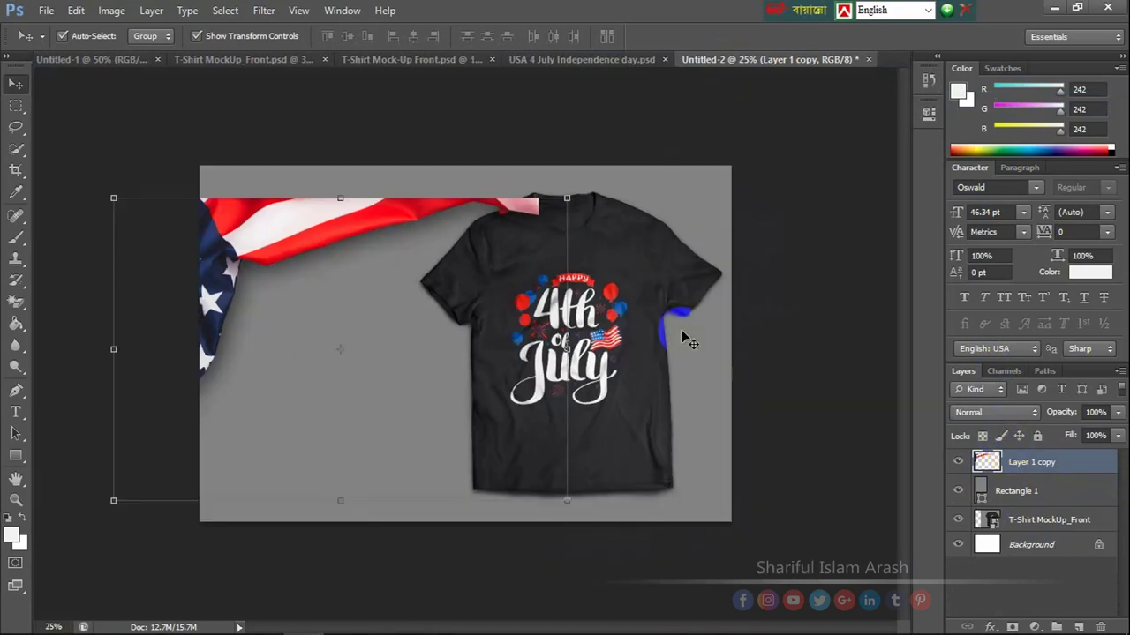
pyautogui.hotkey('shift', 'Up')
pyautogui.hotkey('shift', 'Up')
pyautogui.hotkey('shift', 'Up')
pyautogui.hotkey('shift', 'Up')
pyautogui.hotkey('shift', 'Up')
pyautogui.hotkey('shift', 'Up')
pyautogui.hotkey('shift', 'Up')
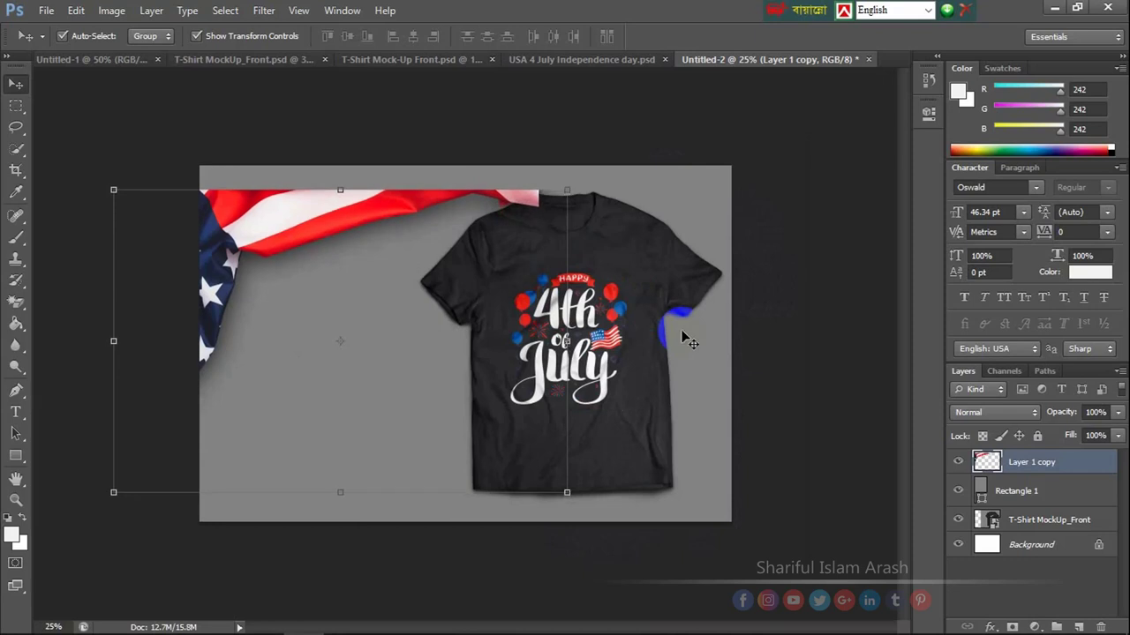
pyautogui.hotkey('shift', 'Up')
pyautogui.hotkey('shift', 'Up')
pyautogui.hotkey('shift', 'Up')
pyautogui.hotkey('shift', 'Up')
pyautogui.hotkey('shift', 'Up')
pyautogui.hotkey('shift', 'Up')
pyautogui.hotkey('shift', 'Up')
pyautogui.hotkey('shift', 'Up')
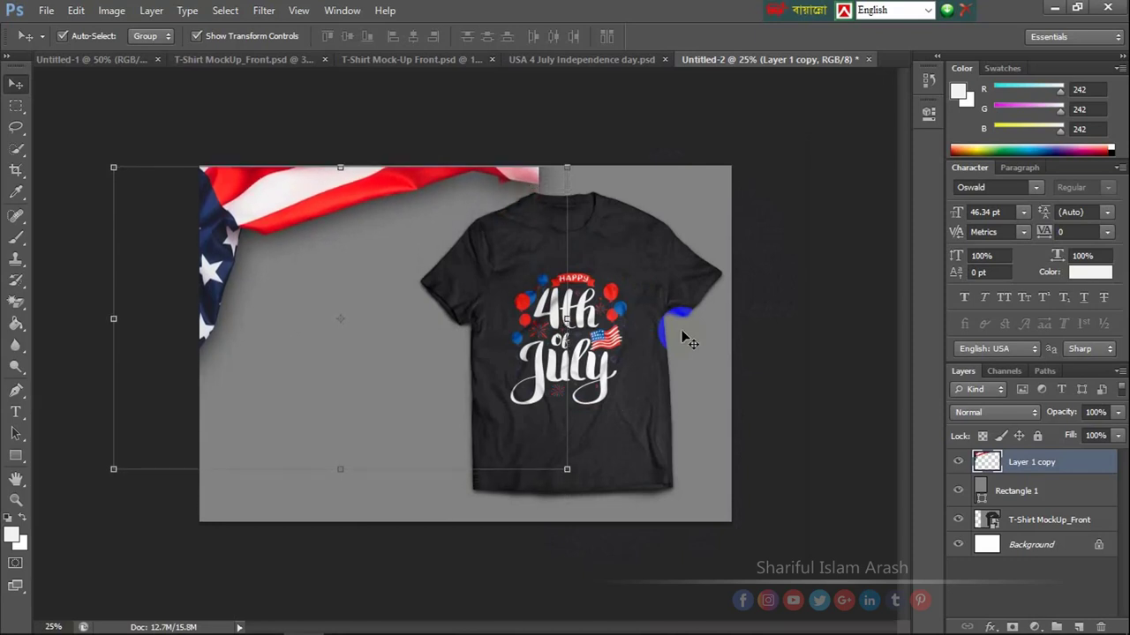
pyautogui.hotkey('shift', 'Up')
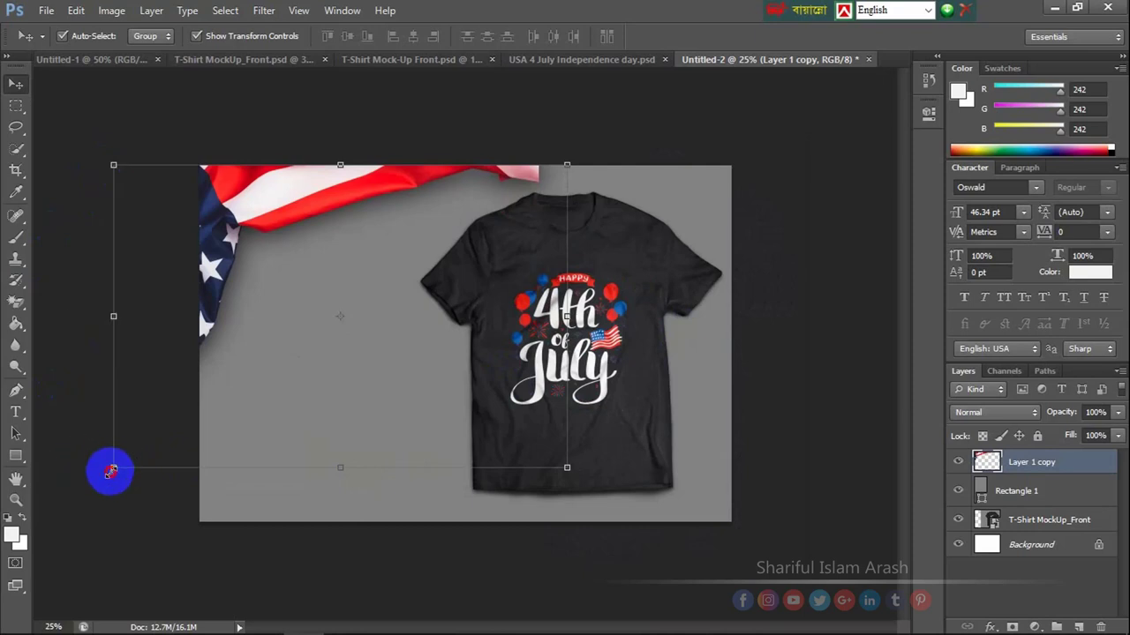
# - Scale the flag layer down in two passes, the second to about 82%, fitted into the canvas's upper-left corner
pyautogui.moveTo(142, 443); pyautogui.dragTo(232, 382)
pyautogui.moveTo(280, 232); pyautogui.dragTo(258, 252)
pyautogui.press('Return')
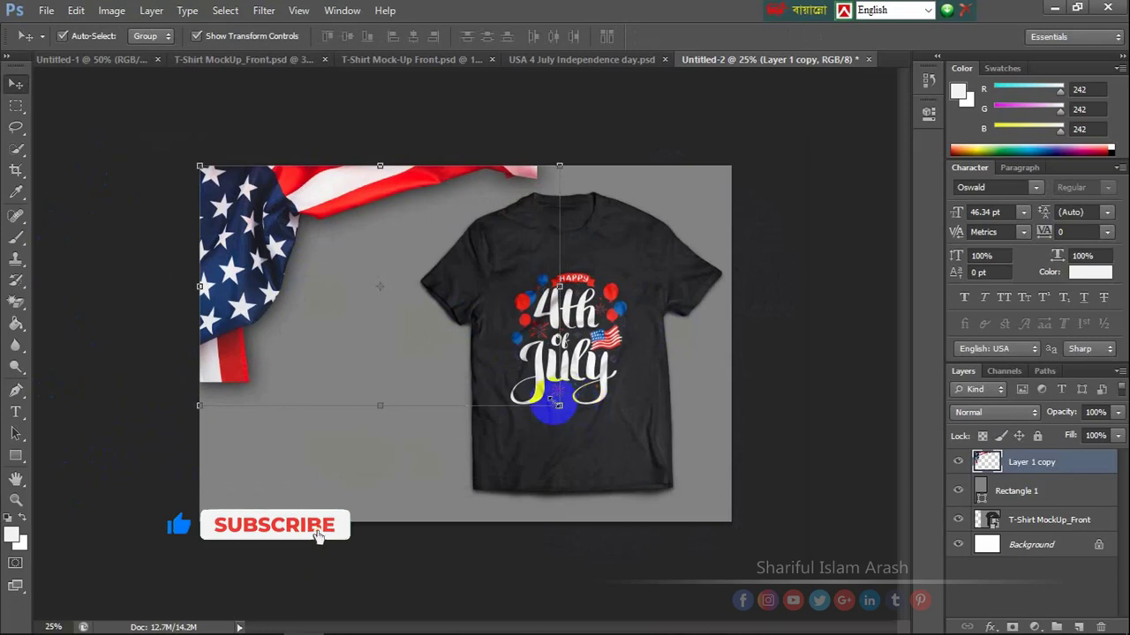
pyautogui.moveTo(562, 407); pyautogui.dragTo(494, 361)
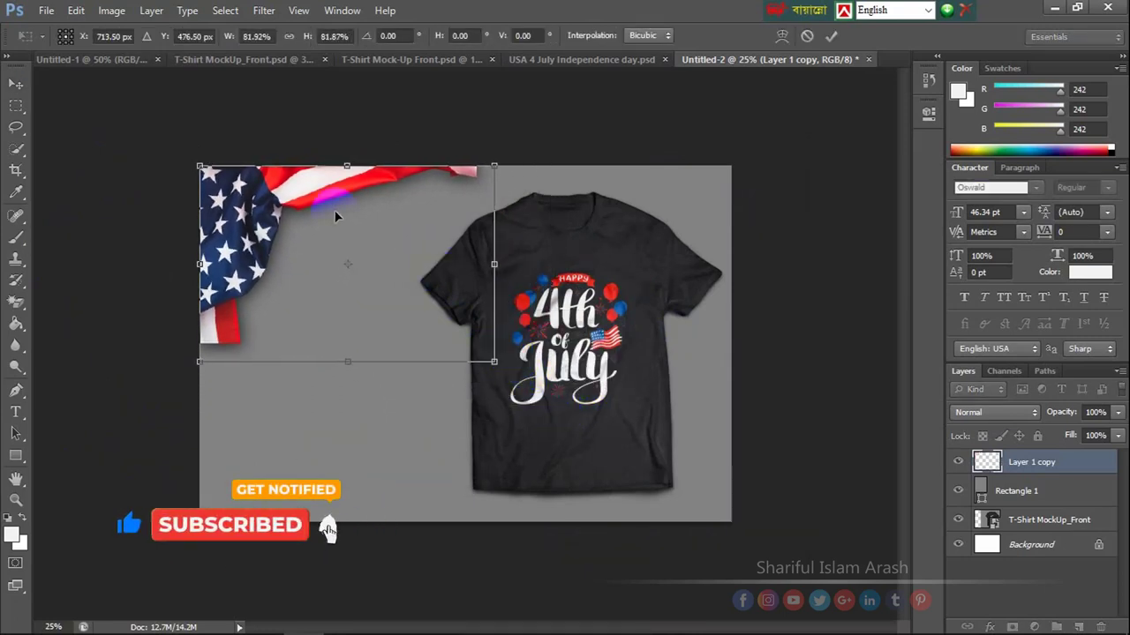
pyautogui.doubleClick(285, 191)
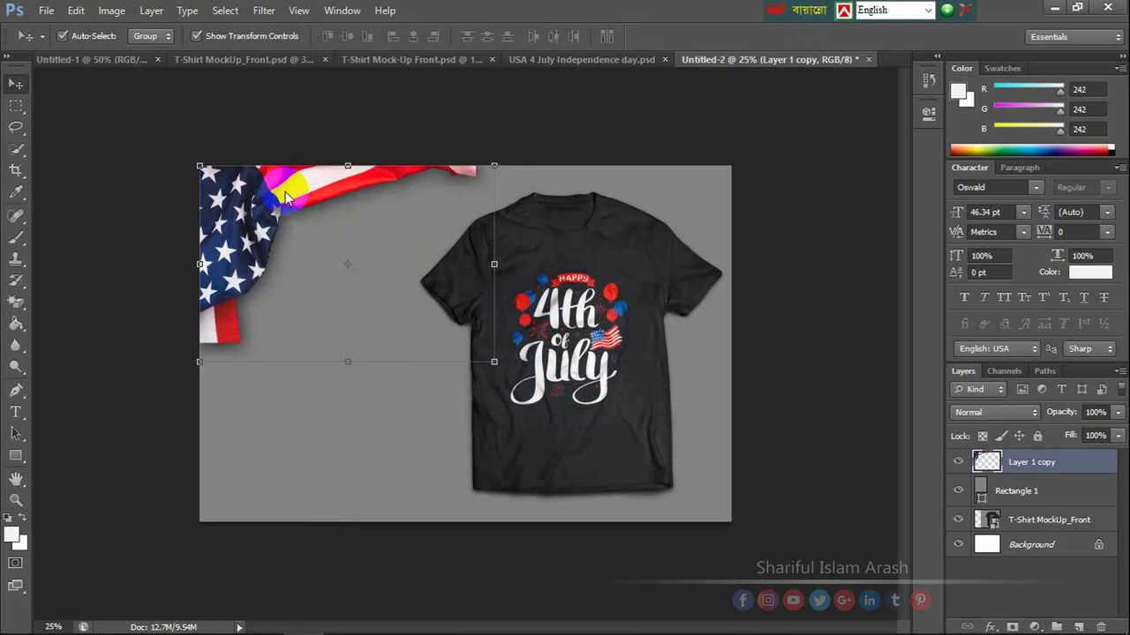
pyautogui.click(807, 403)
pyautogui.click(629, 381)
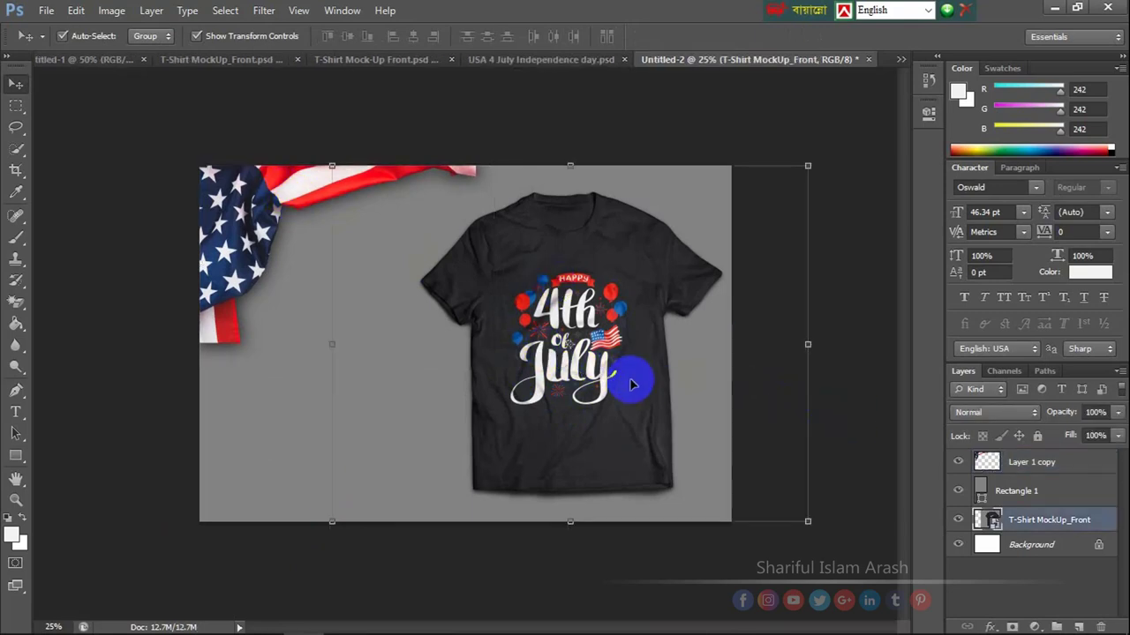
pyautogui.hotkey('shift', 'Down')
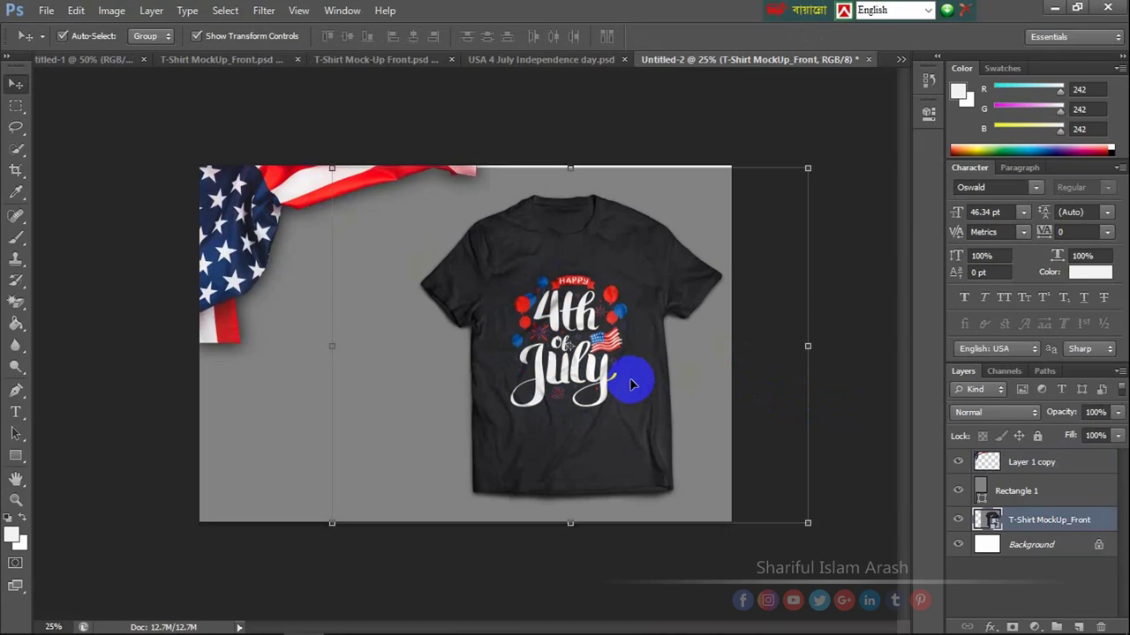
pyautogui.hotkey('shift', 'Down')
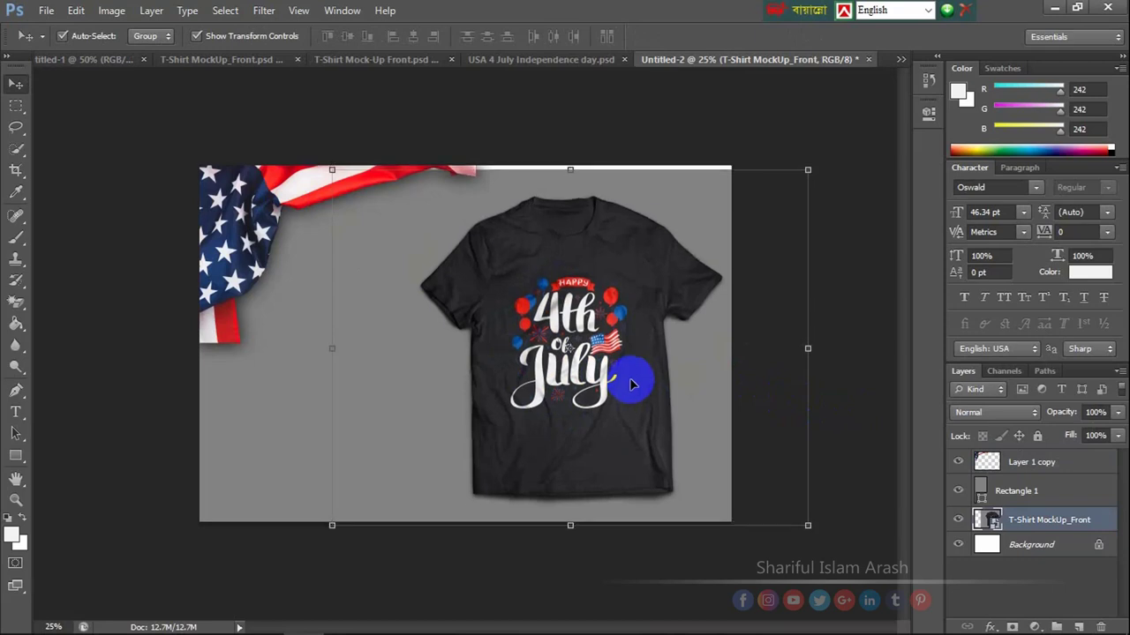
pyautogui.hotkey('shift', 'Up')
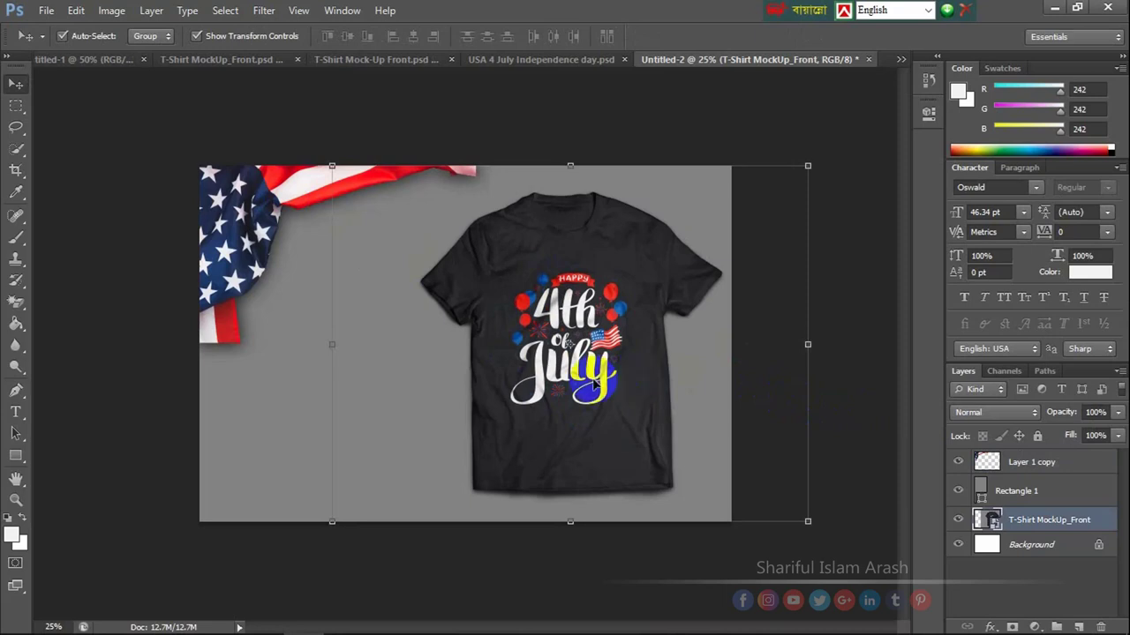
pyautogui.click(660, 592)
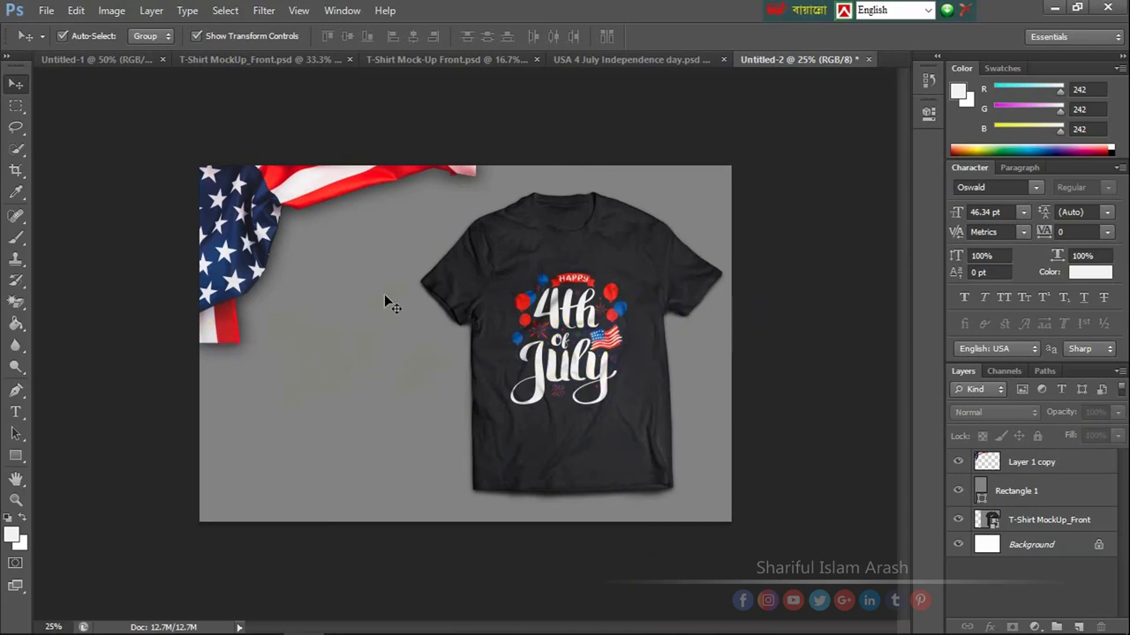
# - Place the USA-4 July whaite image from the Design Tamplate folder into the document
pyautogui.click(46, 10)
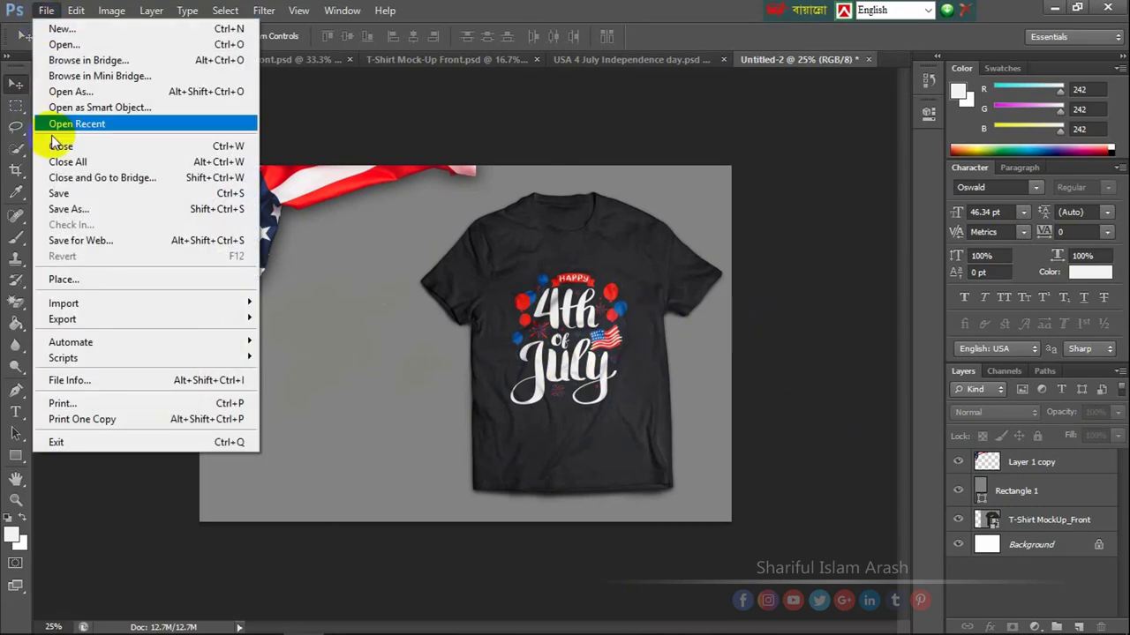
pyautogui.click(66, 280)
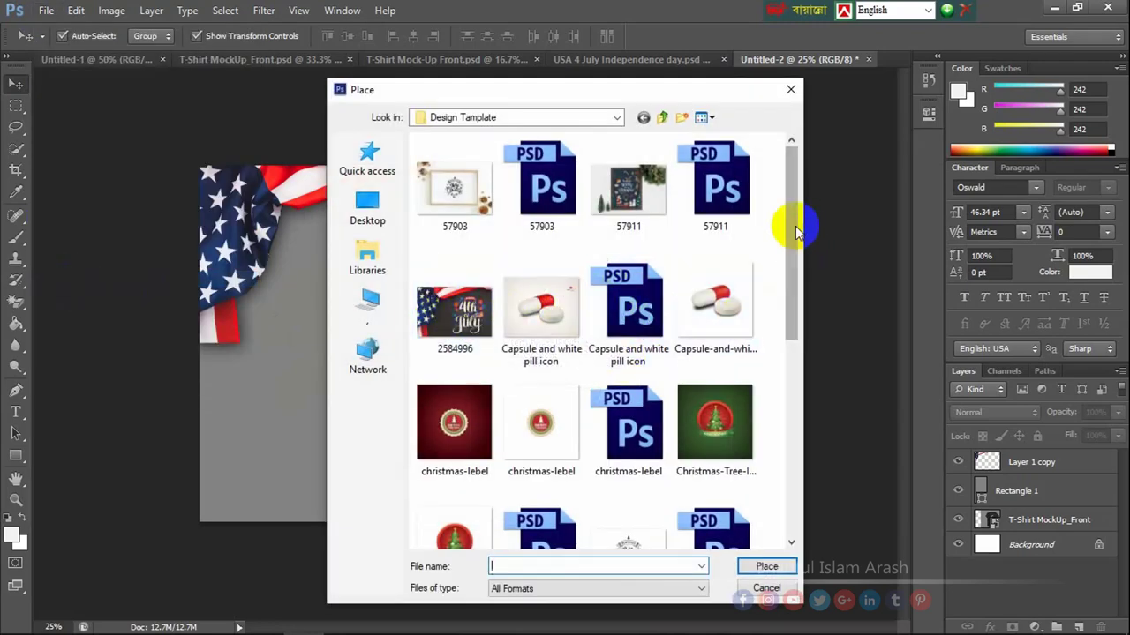
pyautogui.moveTo(797, 226); pyautogui.dragTo(797, 428)
pyautogui.click(626, 434)
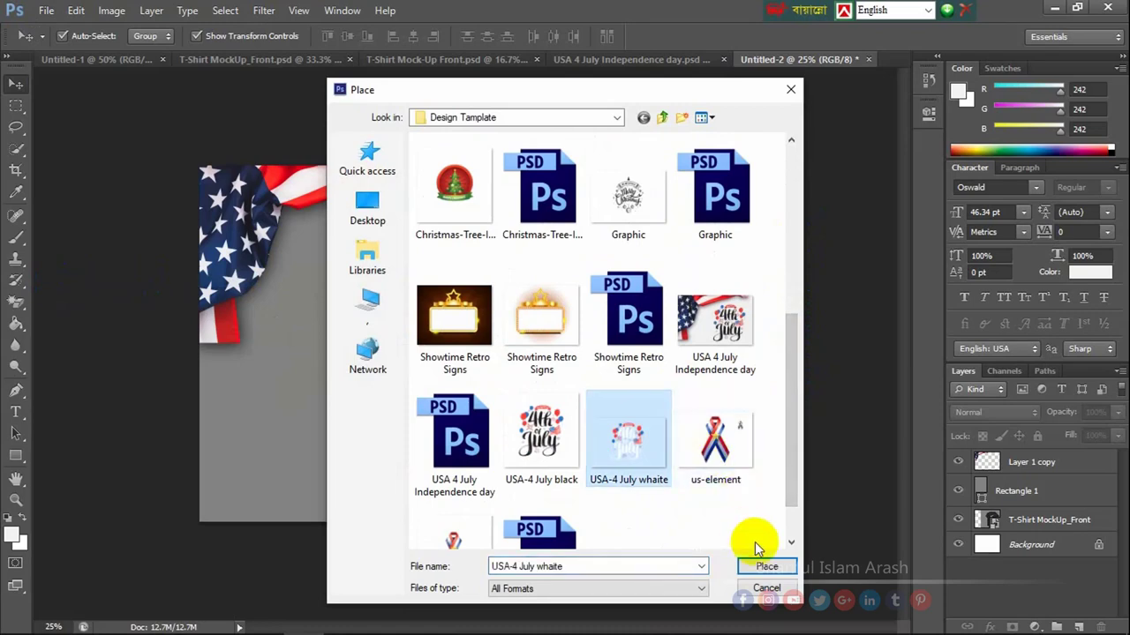
pyautogui.click(766, 565)
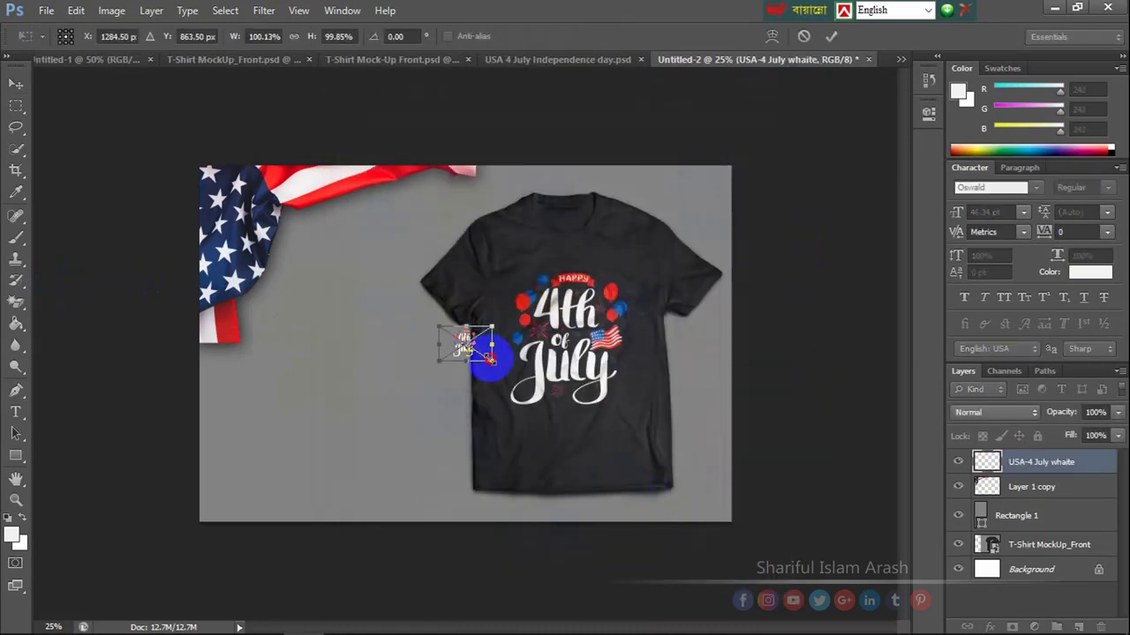
# - Enlarge the placed white lettering to about 300% and position it on the empty grey area beside the T-shirt
pyautogui.moveTo(492, 358); pyautogui.dragTo(535, 389)
pyautogui.moveTo(465, 361); pyautogui.dragTo(339, 375)
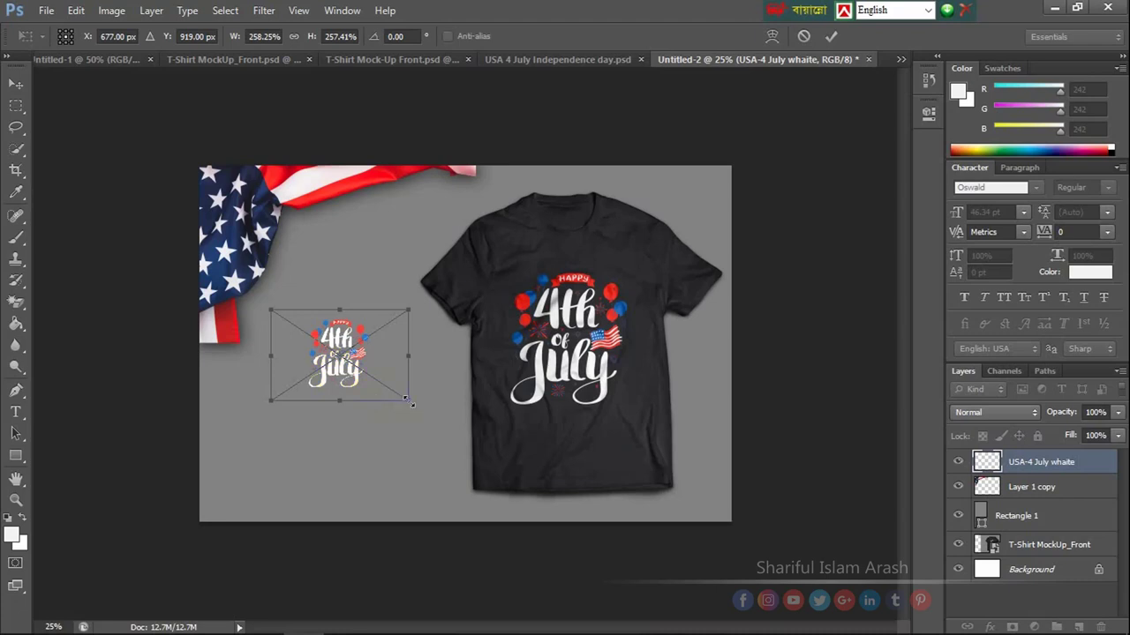
pyautogui.moveTo(411, 403); pyautogui.dragTo(353, 379)
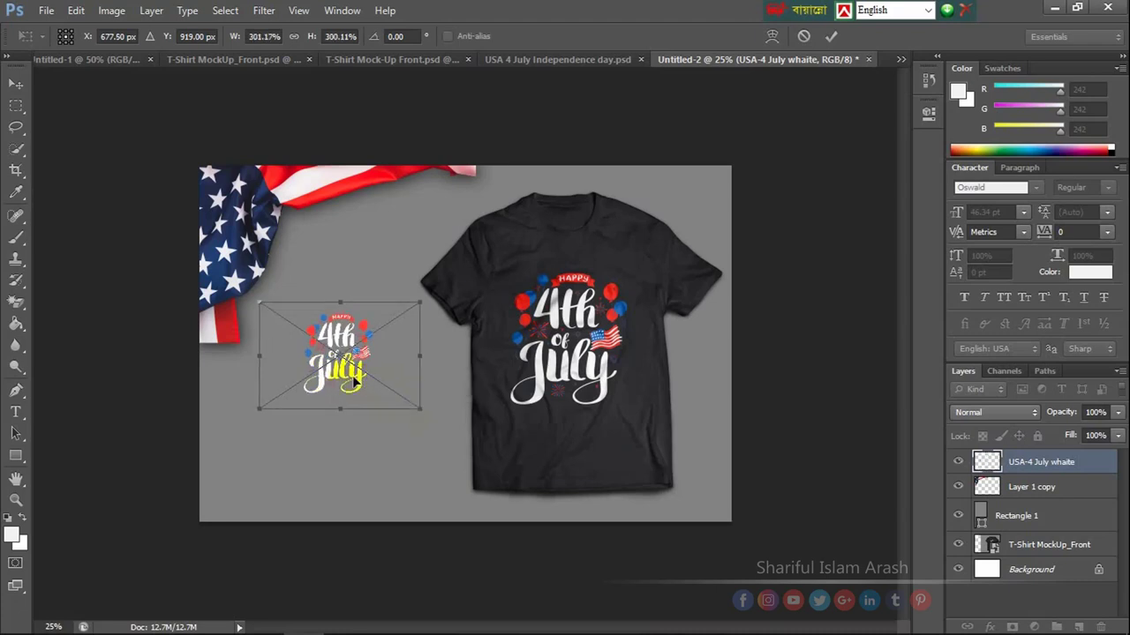
pyautogui.click(628, 406)
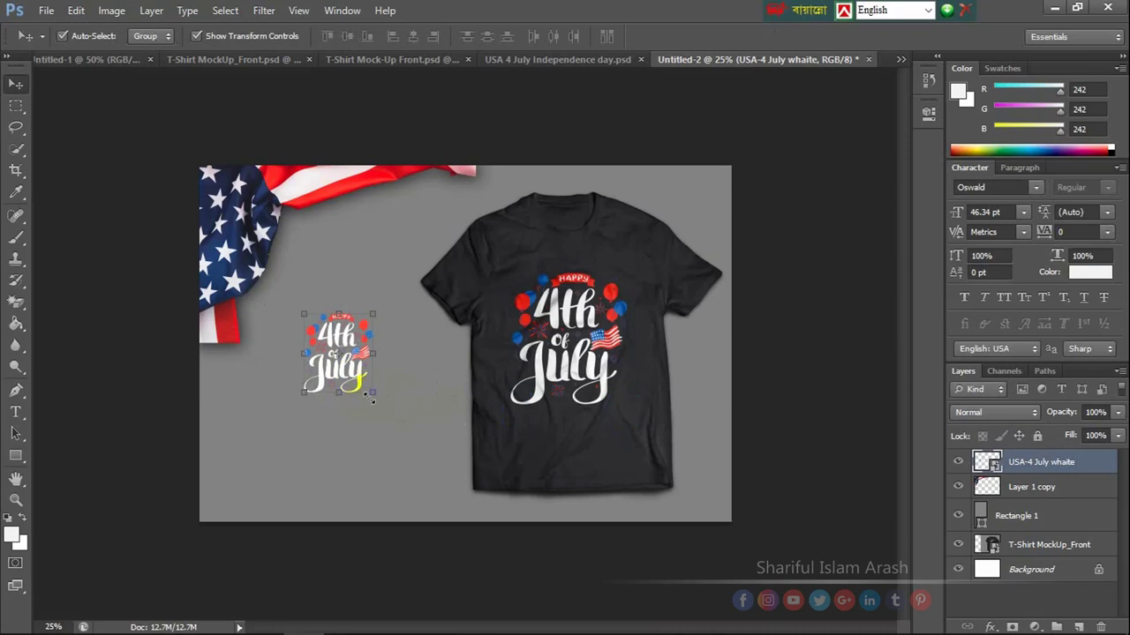
# - Widen Rectangle 1 to about 187% so its right edge lines up with the end of the flag layer
pyautogui.click(231, 457)
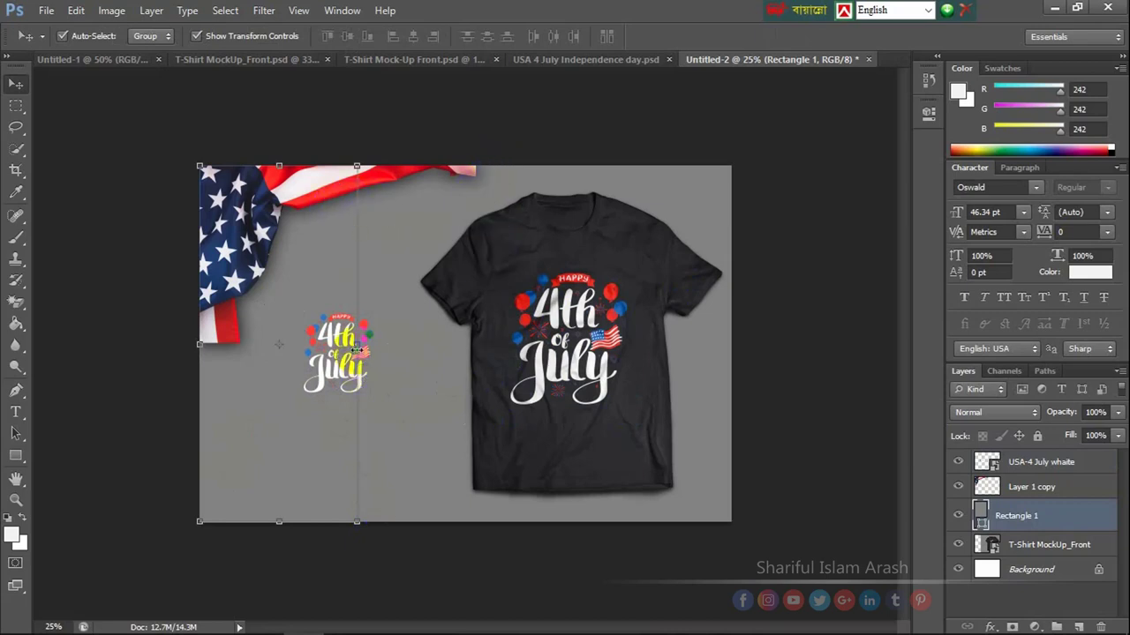
pyautogui.moveTo(357, 348); pyautogui.dragTo(494, 344)
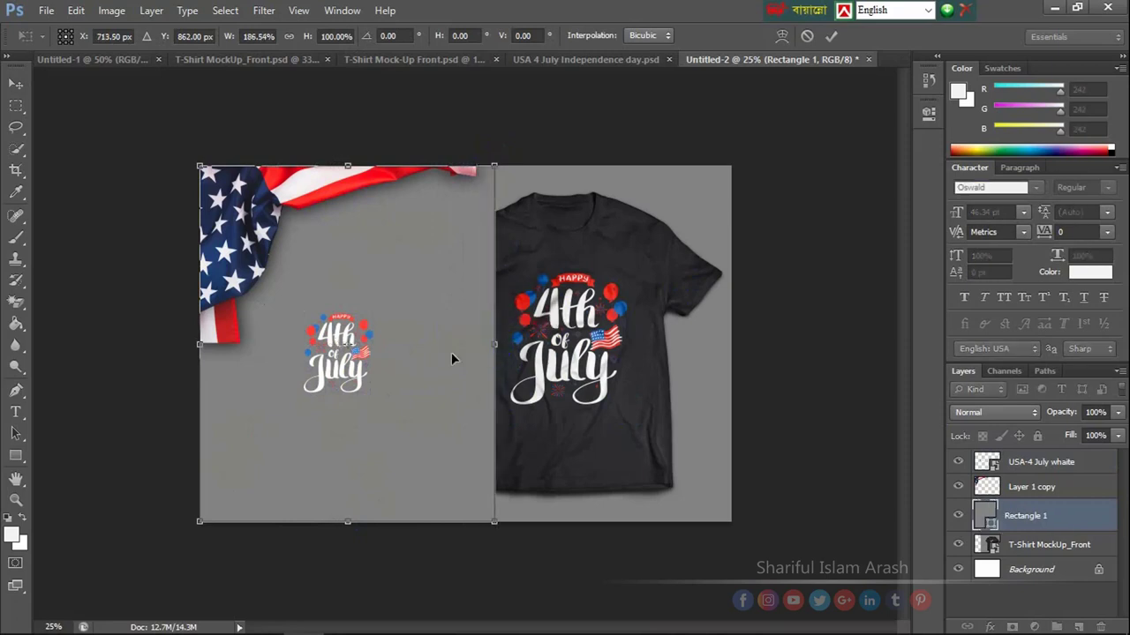
pyautogui.press('Return')
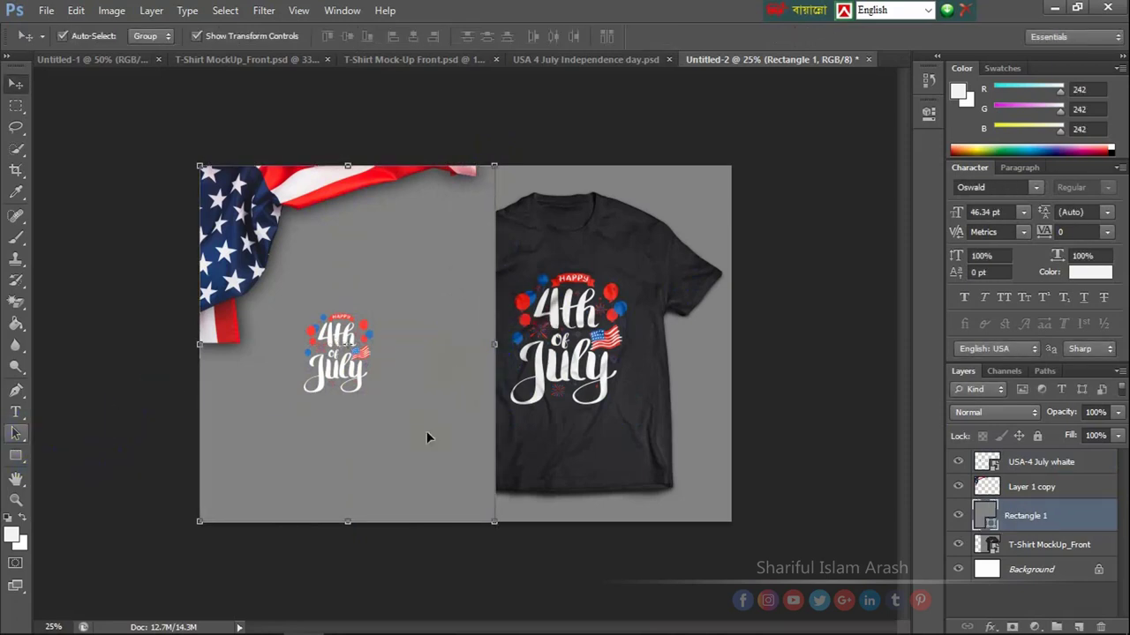
# - Recolour Rectangle 1 with the dark navy blue sampled from the flag's star field
pyautogui.moveTo(985, 518); pyautogui.dragTo(991, 540)
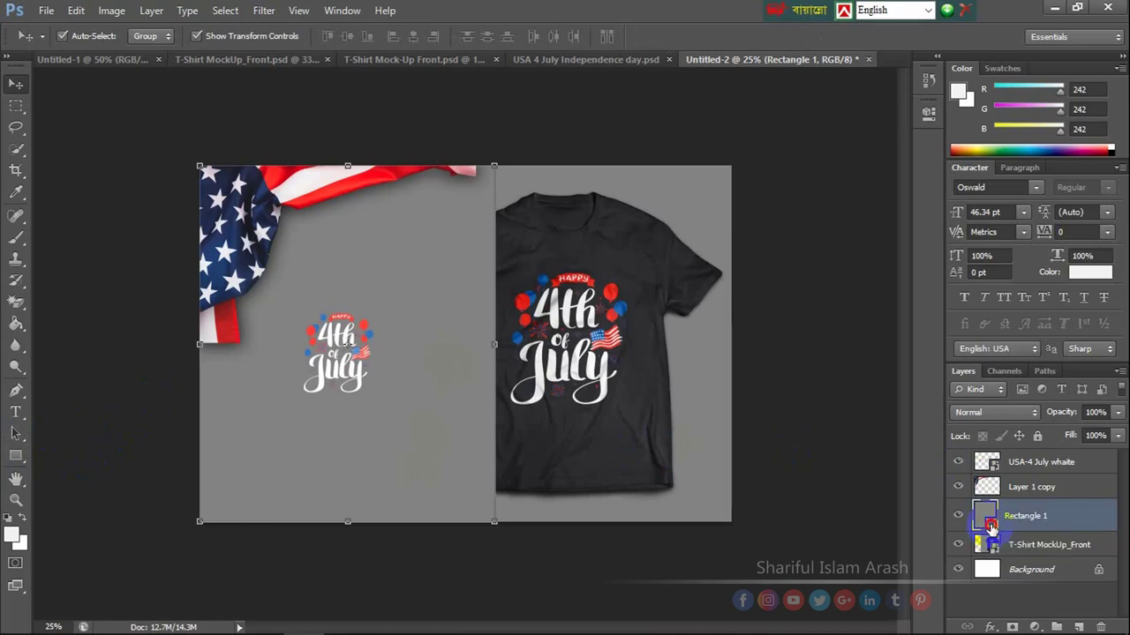
pyautogui.doubleClick(989, 524)
pyautogui.click(228, 180)
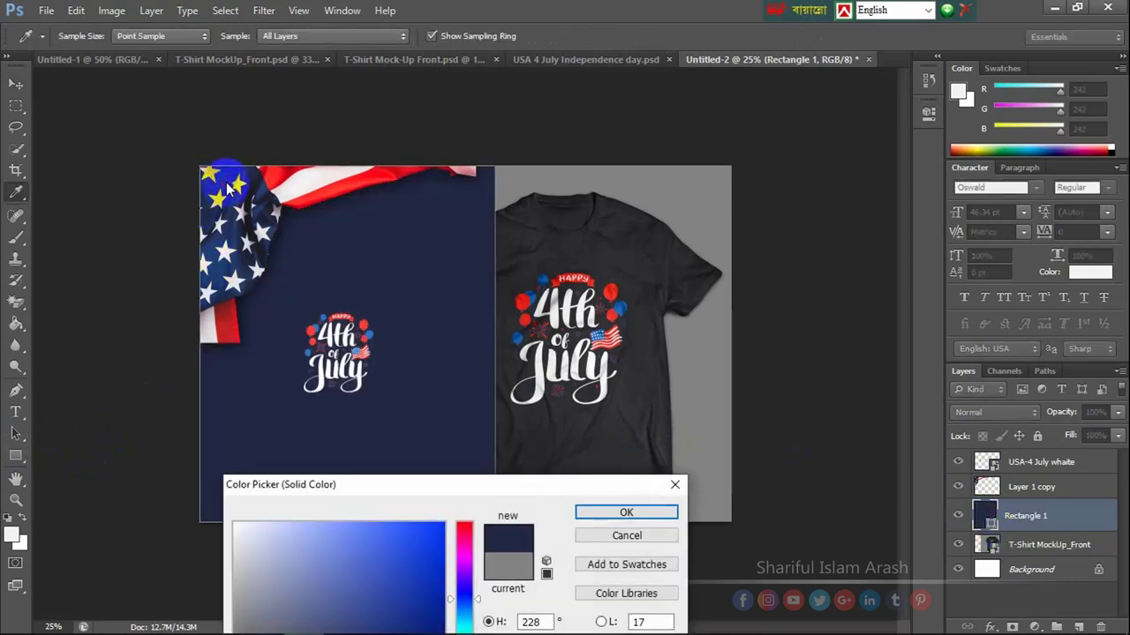
pyautogui.click(621, 513)
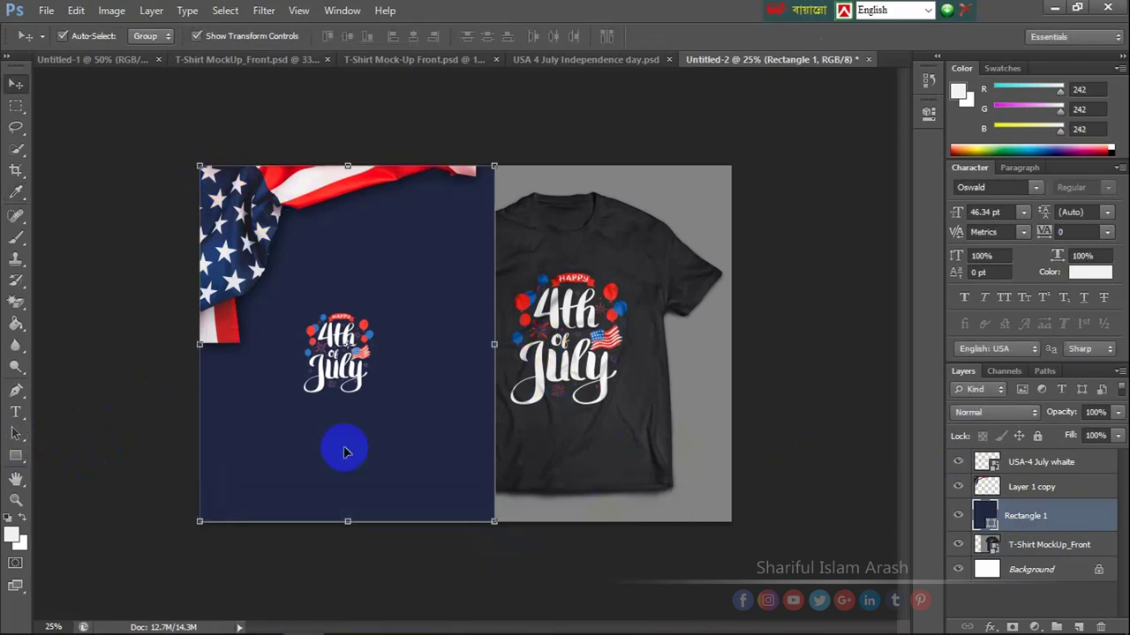
# - Slant the right side of Rectangle 1 by nudging its lower-right anchor point far to the left with the Direct Selection Tool
pyautogui.click(21, 434)
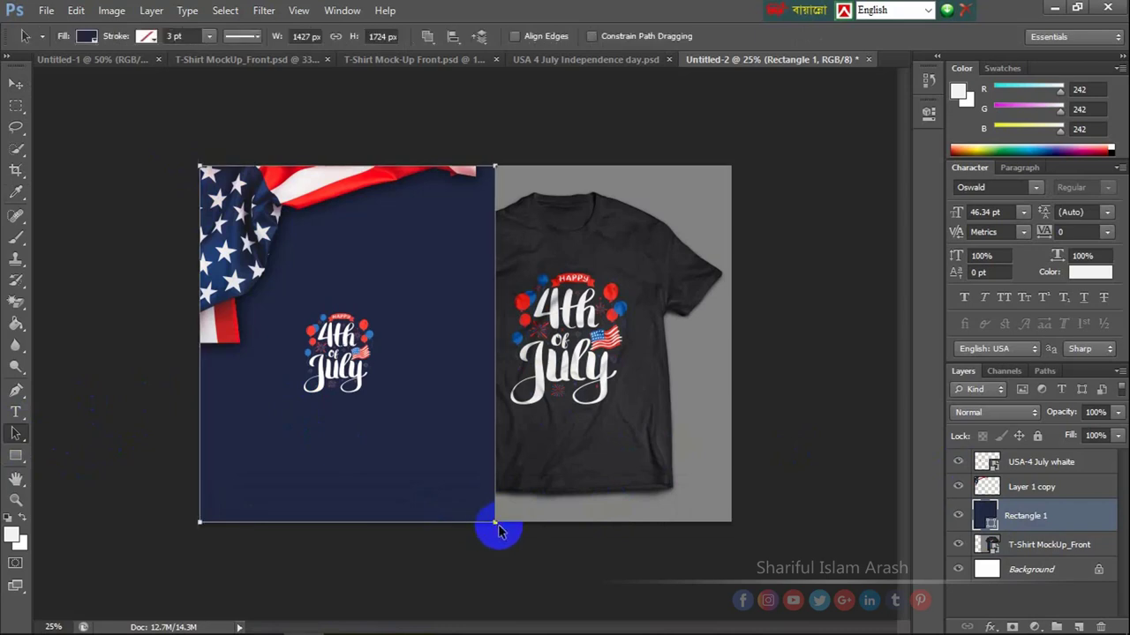
pyautogui.moveTo(498, 529); pyautogui.dragTo(496, 530)
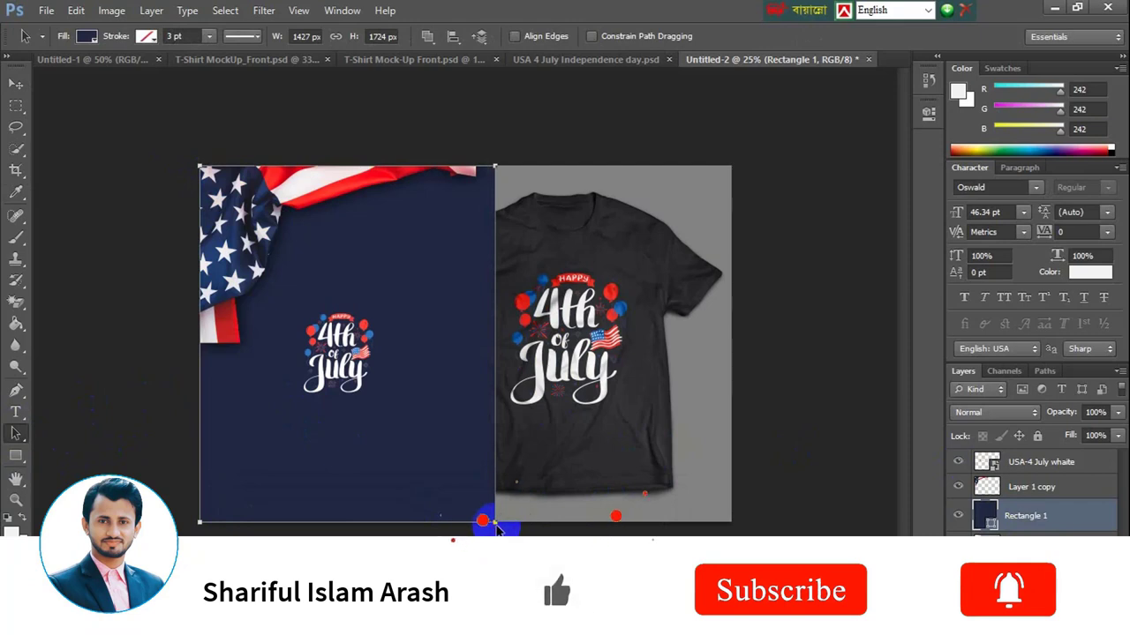
pyautogui.rightClick(16, 432)
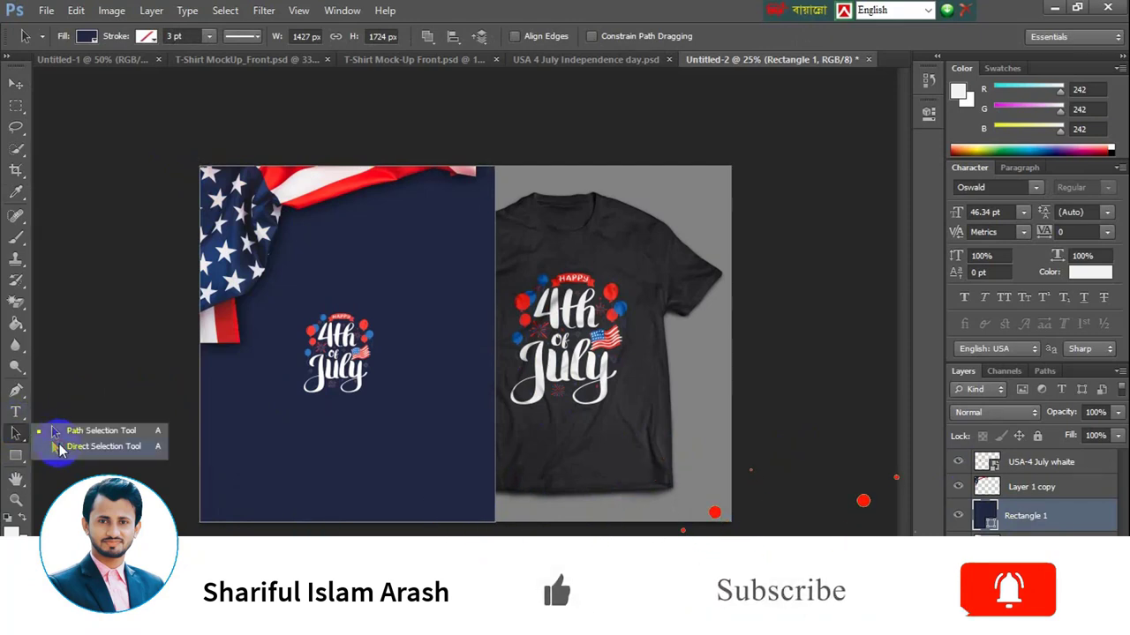
pyautogui.click(60, 447)
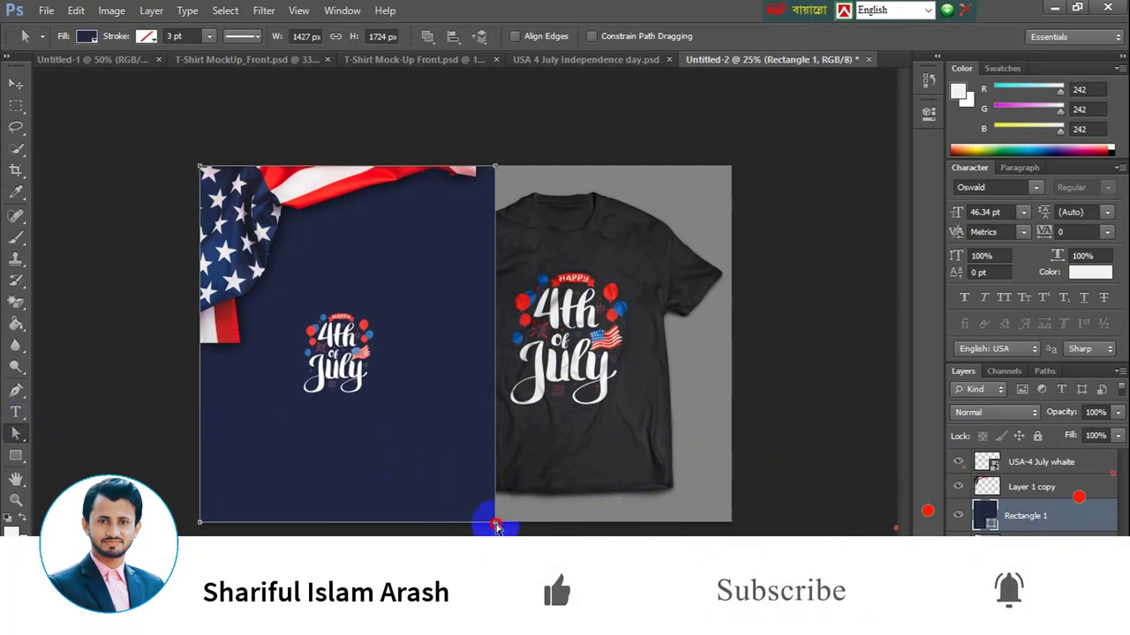
pyautogui.click(496, 526)
pyautogui.hotkey('shift', 'Left')
pyautogui.hotkey('shift', 'Left')
pyautogui.hotkey('shift', 'Left')
pyautogui.hotkey('shift', 'Left')
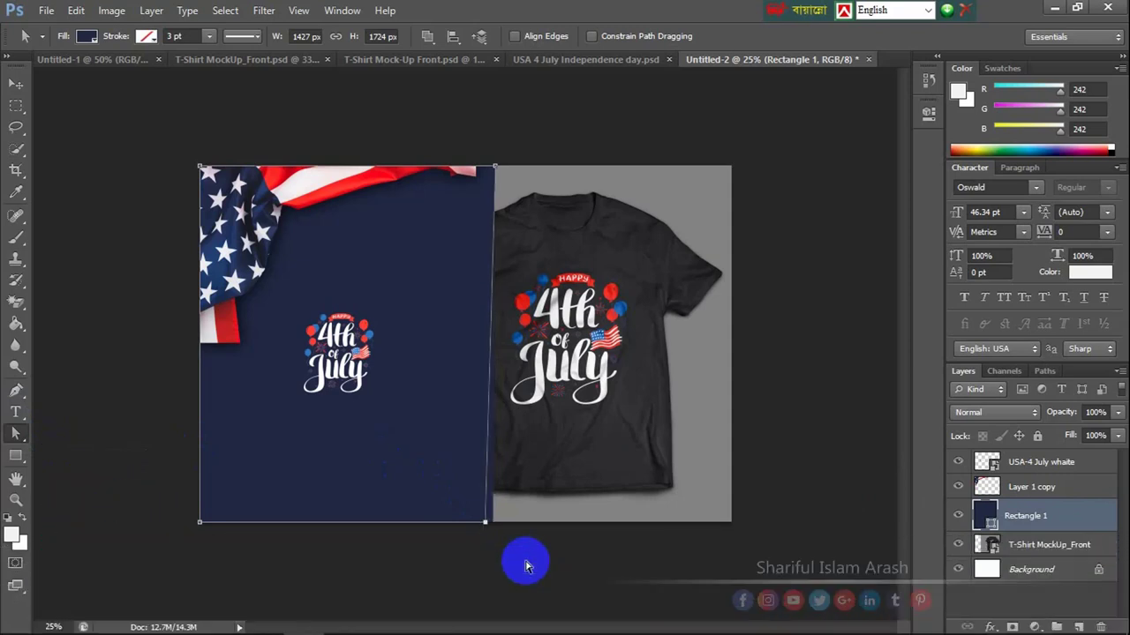
pyautogui.hotkey('shift', 'Left')
pyautogui.hotkey('shift', 'Left')
pyautogui.hotkey('shift', 'Left')
pyautogui.hotkey('shift', 'Left')
pyautogui.hotkey('shift', 'Left')
pyautogui.hotkey('shift', 'Left')
pyautogui.hotkey('shift', 'Left')
pyautogui.hotkey('shift', 'Left')
pyautogui.hotkey('shift', 'Left')
pyautogui.hotkey('shift', 'Left')
pyautogui.hotkey('shift', 'Left')
pyautogui.hotkey('shift', 'Left')
pyautogui.hotkey('shift', 'Left')
pyautogui.hotkey('shift', 'Left')
pyautogui.hotkey('shift', 'Left')
pyautogui.hotkey('shift', 'Left')
pyautogui.hotkey('shift', 'Left')
pyautogui.hotkey('shift', 'Left')
pyautogui.hotkey('shift', 'Left')
pyautogui.hotkey('shift', 'Left')
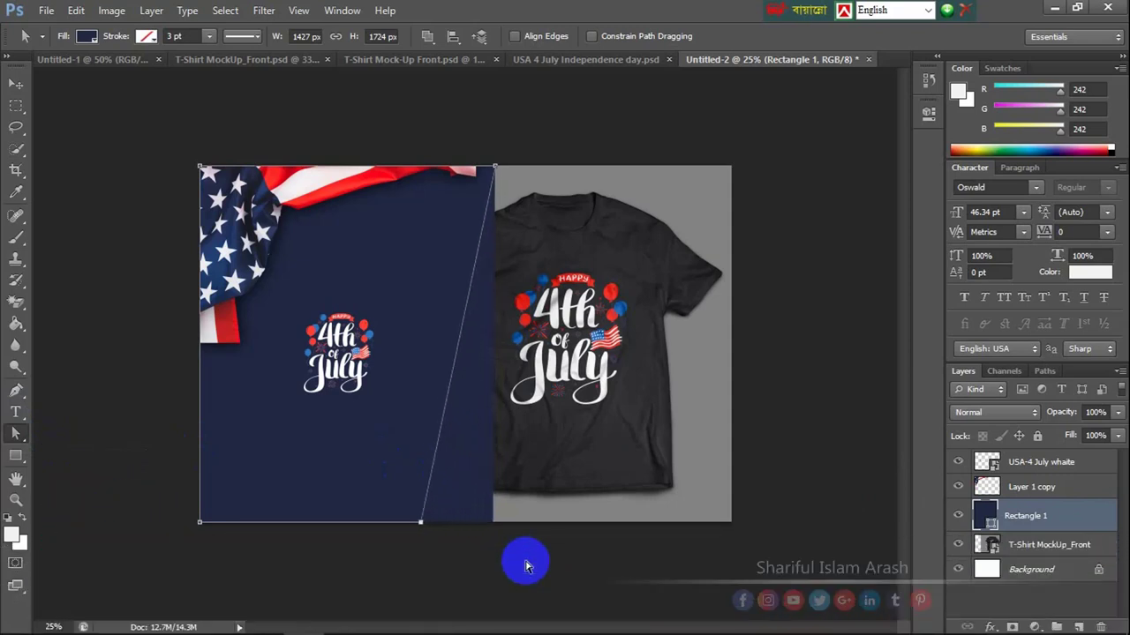
pyautogui.hotkey('shift', 'Left')
pyautogui.hotkey('shift', 'Left')
pyautogui.hotkey('shift', 'Left')
pyautogui.hotkey('shift', 'Left')
pyautogui.hotkey('shift', 'Left')
pyautogui.hotkey('shift', 'Left')
pyautogui.hotkey('shift', 'Left')
pyautogui.hotkey('shift', 'Left')
pyautogui.hotkey('shift', 'Left')
pyautogui.hotkey('shift', 'Left')
# - Narrow the slanted navy shape from its right side until its diagonal edge clears the T-shirt's sleeve
pyautogui.press('v')
pyautogui.click(453, 345)
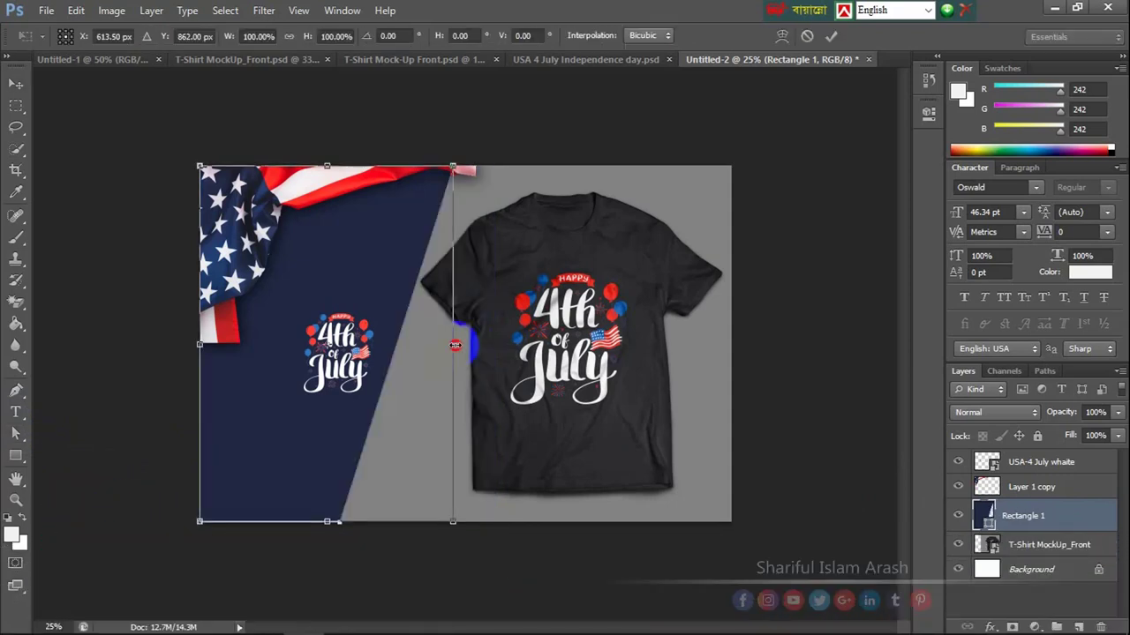
pyautogui.moveTo(454, 345); pyautogui.dragTo(448, 345)
pyautogui.click(385, 310)
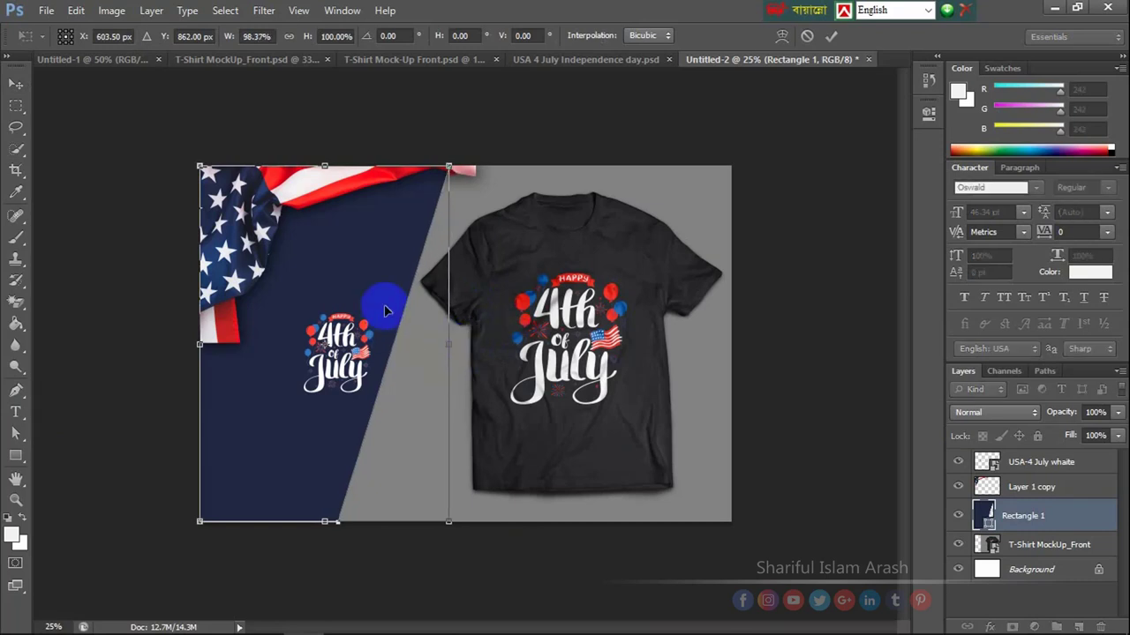
pyautogui.doubleClick(385, 306)
pyautogui.click(762, 395)
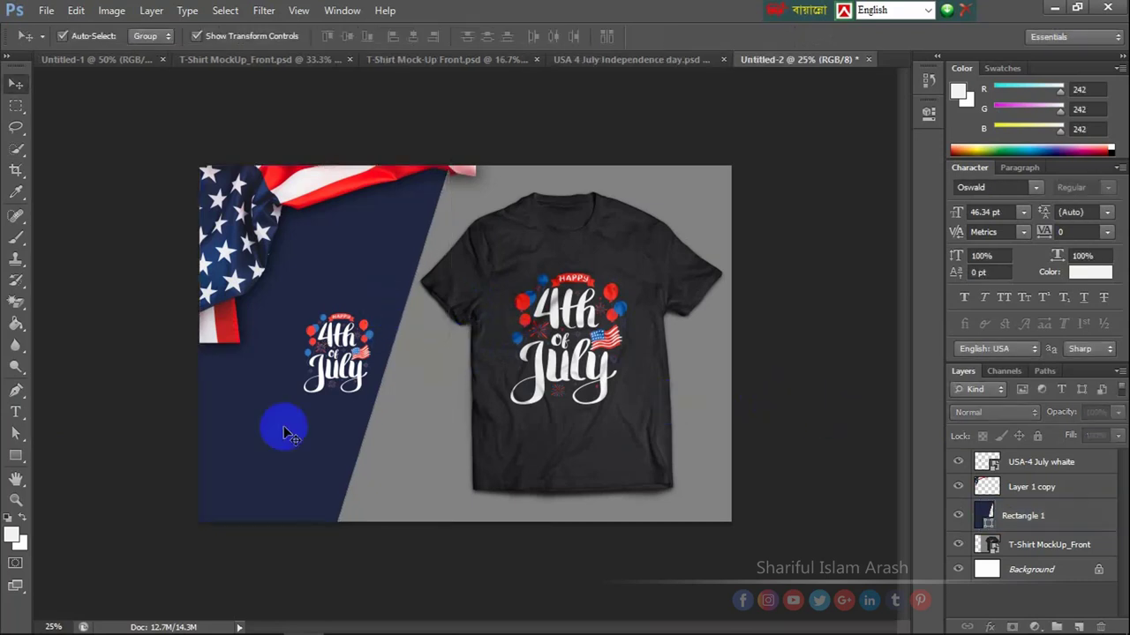
# - Nudge the USA-4 July whaite lettering layer straight up on the navy shape, closer to the flag
pyautogui.click(340, 353)
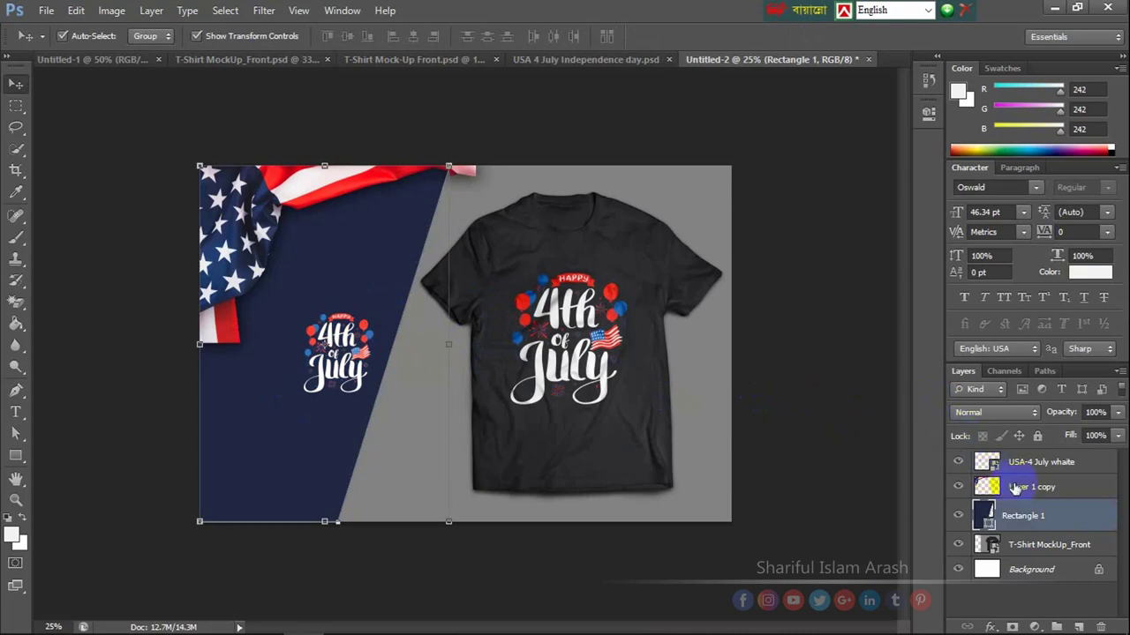
pyautogui.click(1026, 473)
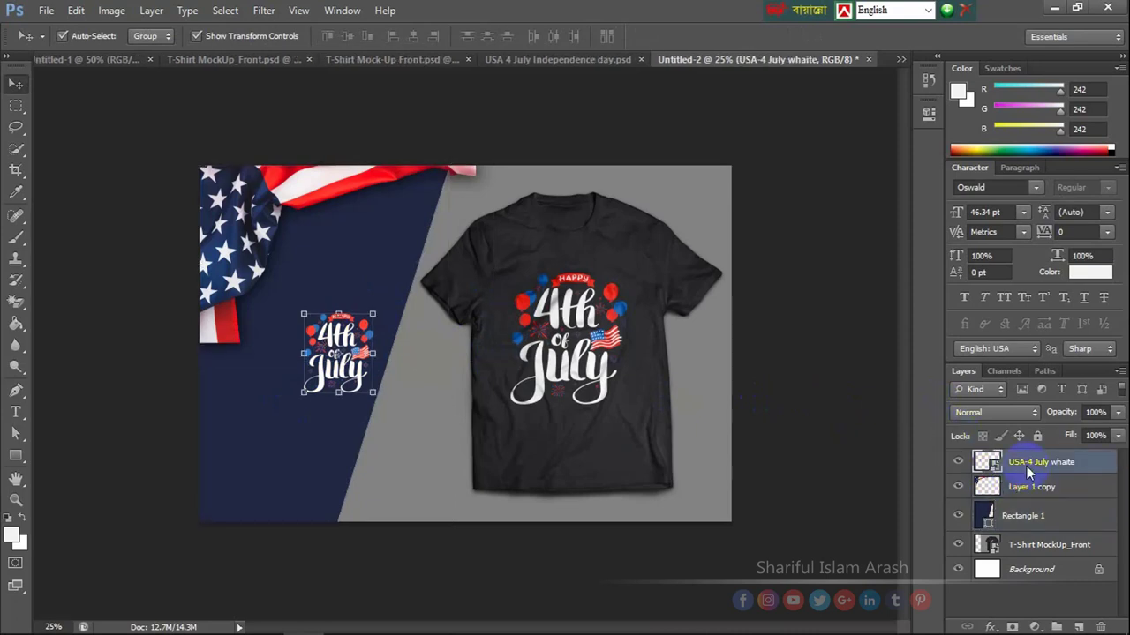
pyautogui.hotkey('shift', 'Up')
pyautogui.hotkey('shift', 'Up')
pyautogui.hotkey('shift', 'Up')
pyautogui.hotkey('shift', 'Up')
pyautogui.hotkey('shift', 'Up')
pyautogui.hotkey('shift', 'Up')
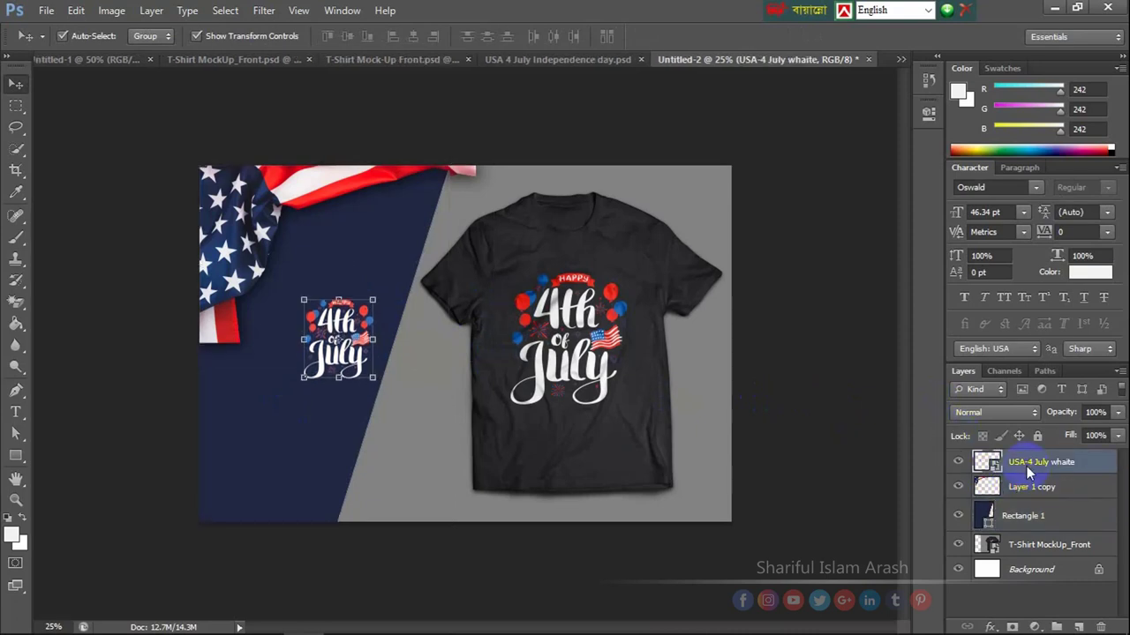
pyautogui.hotkey('shift', 'Up')
pyautogui.hotkey('shift', 'Up')
pyautogui.hotkey('shift', 'Up')
pyautogui.hotkey('shift', 'Up')
pyautogui.hotkey('shift', 'Up')
pyautogui.hotkey('shift', 'Up')
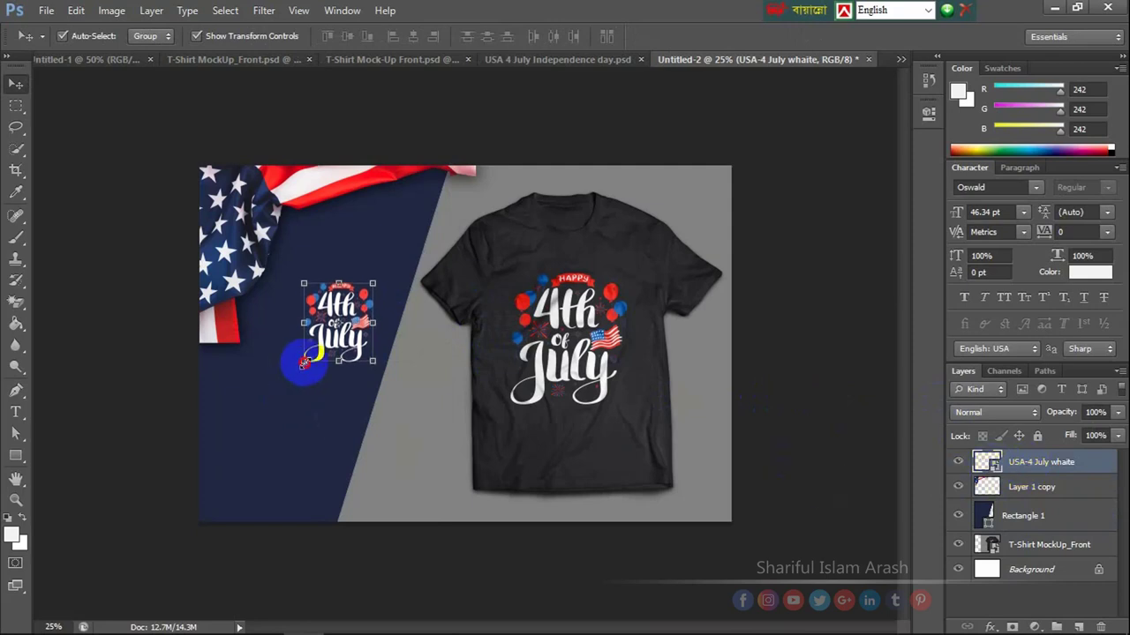
# - Enlarge the white lettering slightly around its centre, and select the flag layer
pyautogui.moveTo(305, 362); pyautogui.dragTo(300, 374)
pyautogui.press('Return')
pyautogui.click(243, 269)
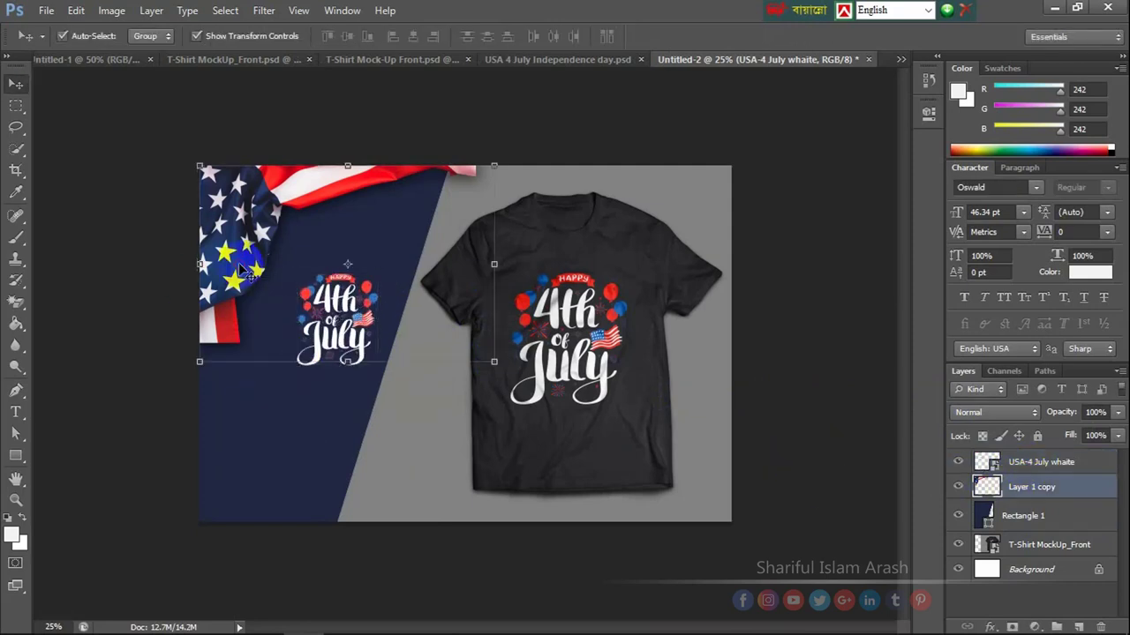
# - Scale the flag layer down proportionally to about 75%, keeping it anchored in the canvas's upper-left corner
pyautogui.moveTo(495, 362); pyautogui.dragTo(462, 345)
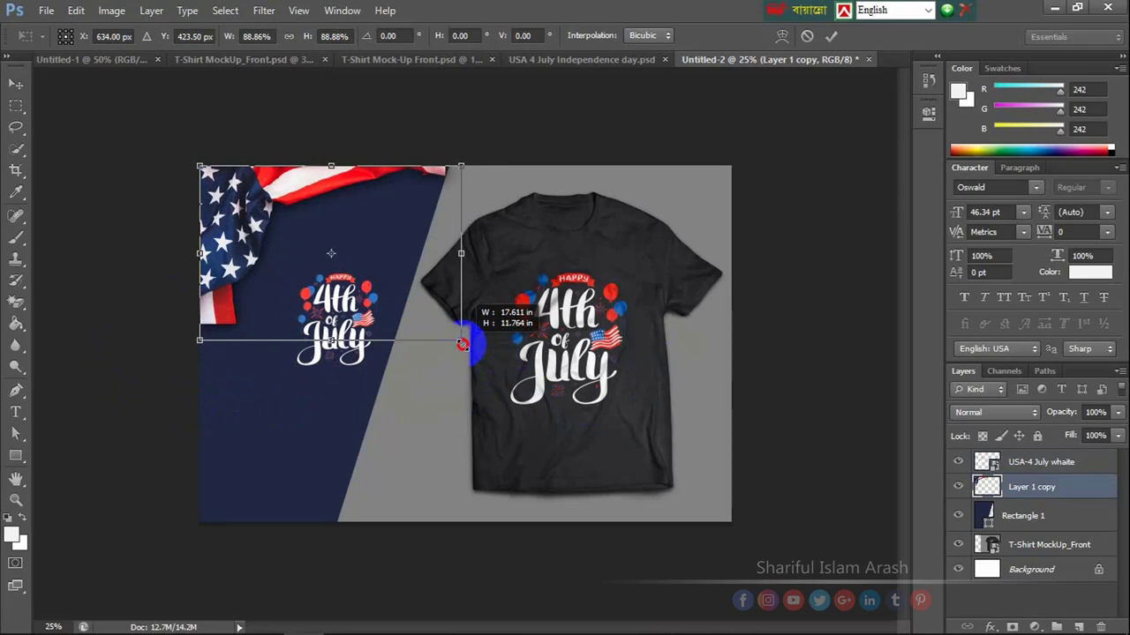
pyautogui.moveTo(463, 345); pyautogui.dragTo(413, 330)
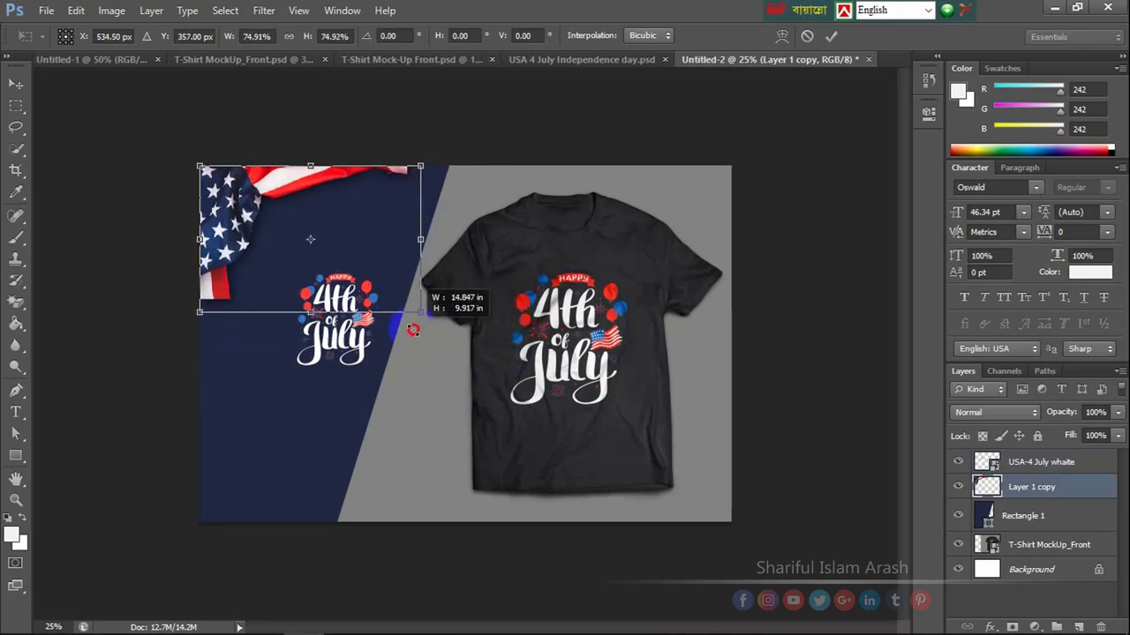
pyautogui.moveTo(413, 330); pyautogui.dragTo(413, 330)
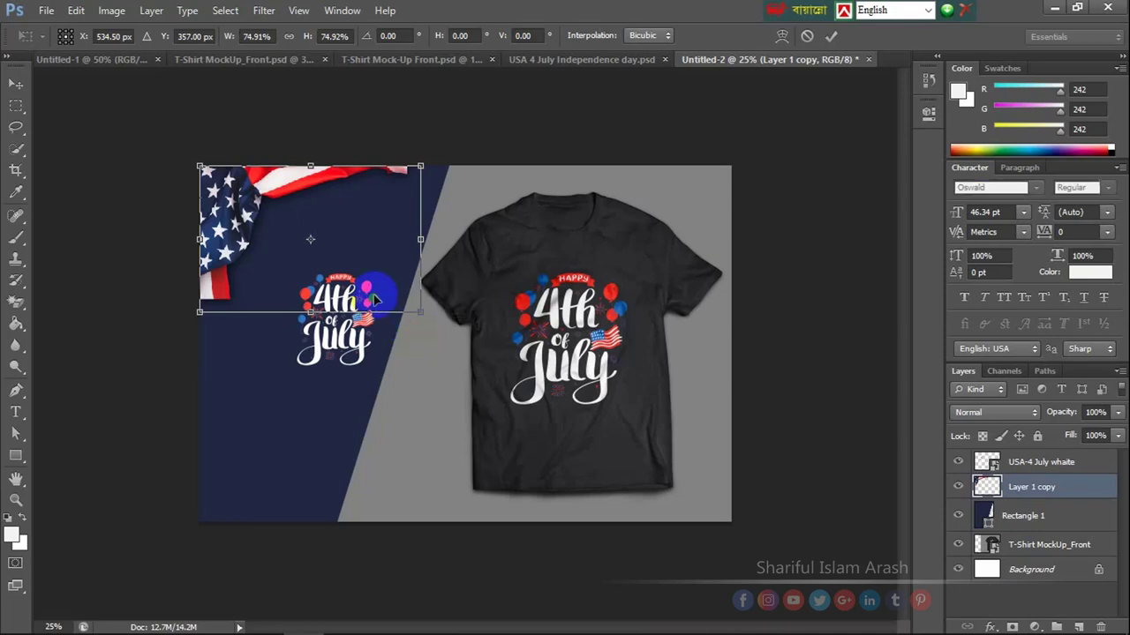
pyautogui.doubleClick(232, 216)
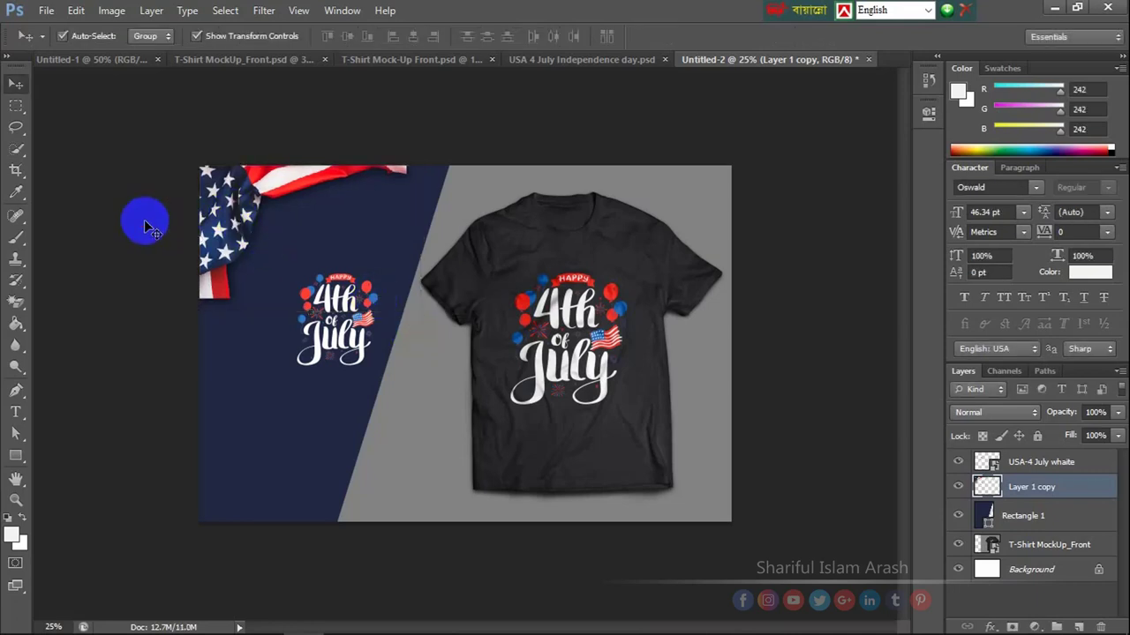
pyautogui.click(144, 220)
# - Nudge the USA-4 July whaite lettering layer upward on the navy shape until it sits beside the flag's lower part
pyautogui.click(351, 327)
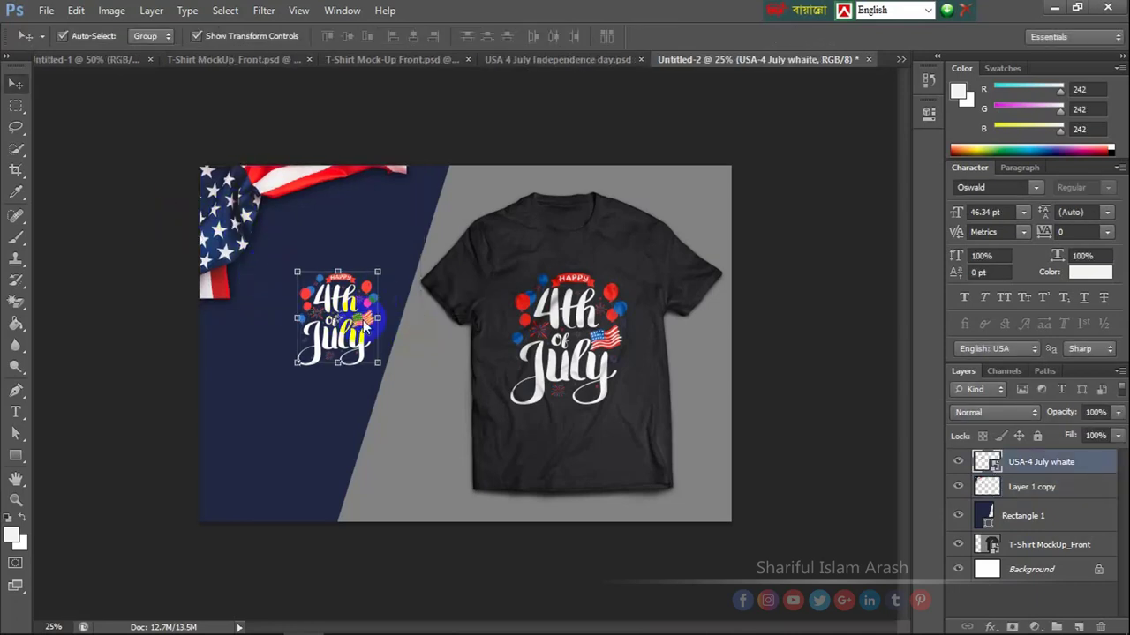
pyautogui.hotkey('shift', 'Up')
pyautogui.hotkey('shift', 'Up')
pyautogui.hotkey('shift', 'Up')
pyautogui.hotkey('shift', 'Up')
pyautogui.hotkey('shift', 'Up')
pyautogui.hotkey('shift', 'Up')
pyautogui.hotkey('shift', 'Up')
pyautogui.hotkey('shift', 'Up')
pyautogui.hotkey('shift', 'Up')
pyautogui.hotkey('shift', 'Up')
pyautogui.hotkey('shift', 'Up')
pyautogui.hotkey('shift', 'Up')
pyautogui.hotkey('shift', 'Up')
pyautogui.hotkey('shift', 'Up')
pyautogui.hotkey('shift', 'Up')
pyautogui.hotkey('shift', 'Up')
pyautogui.hotkey('shift', 'Up')
pyautogui.hotkey('shift', 'Up')
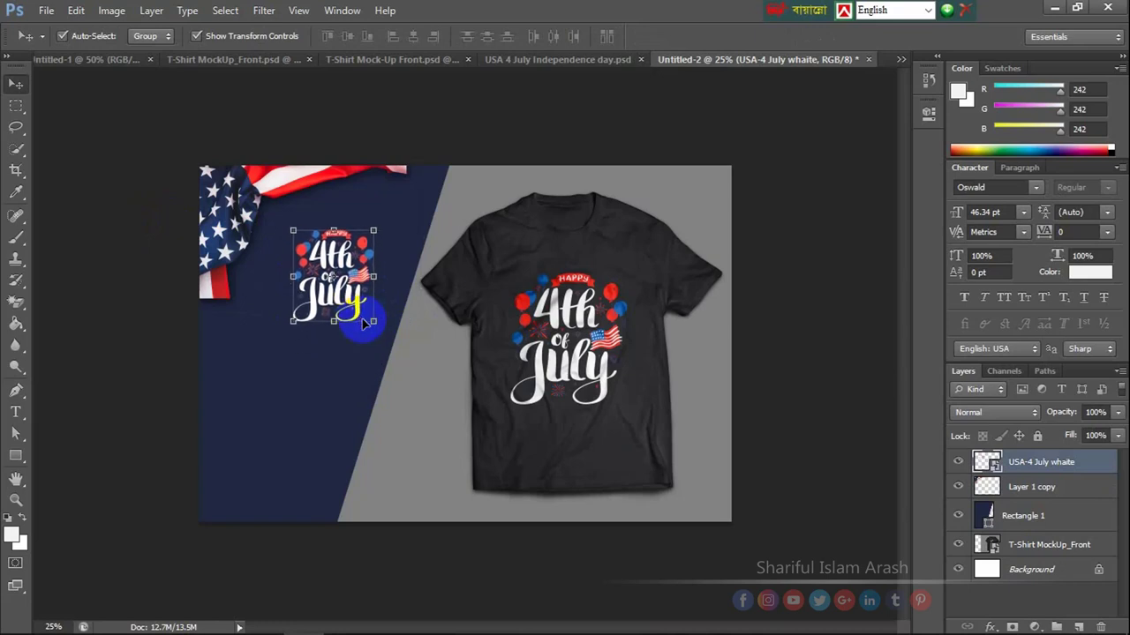
pyautogui.click(273, 422)
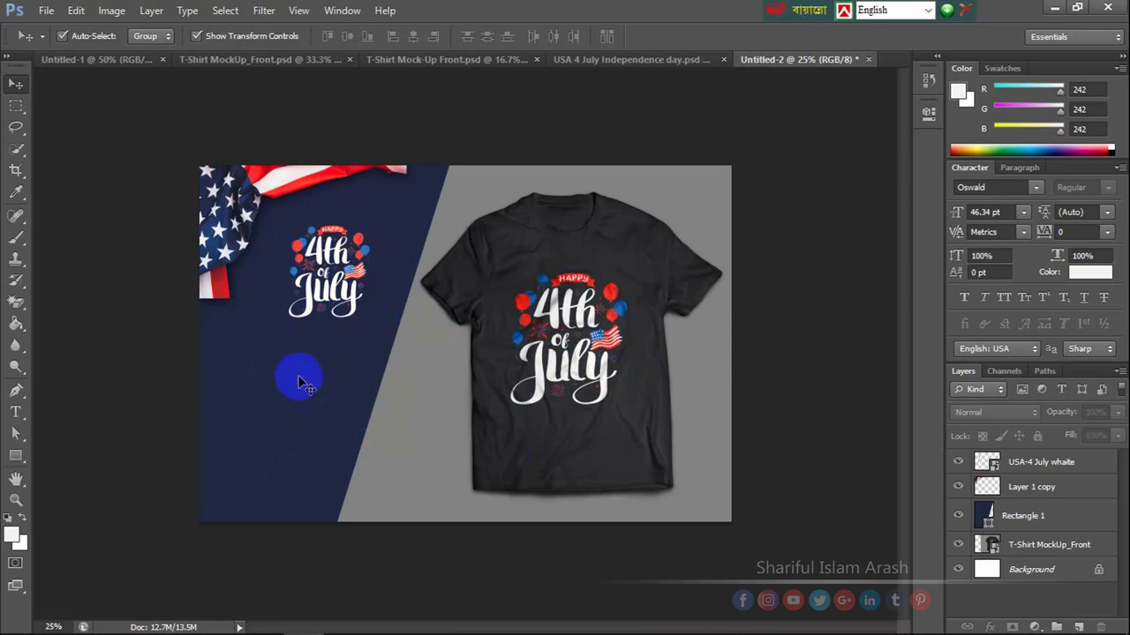
# - Change the fill colour of the slanted Rectangle 1 shape to white
pyautogui.click(300, 382)
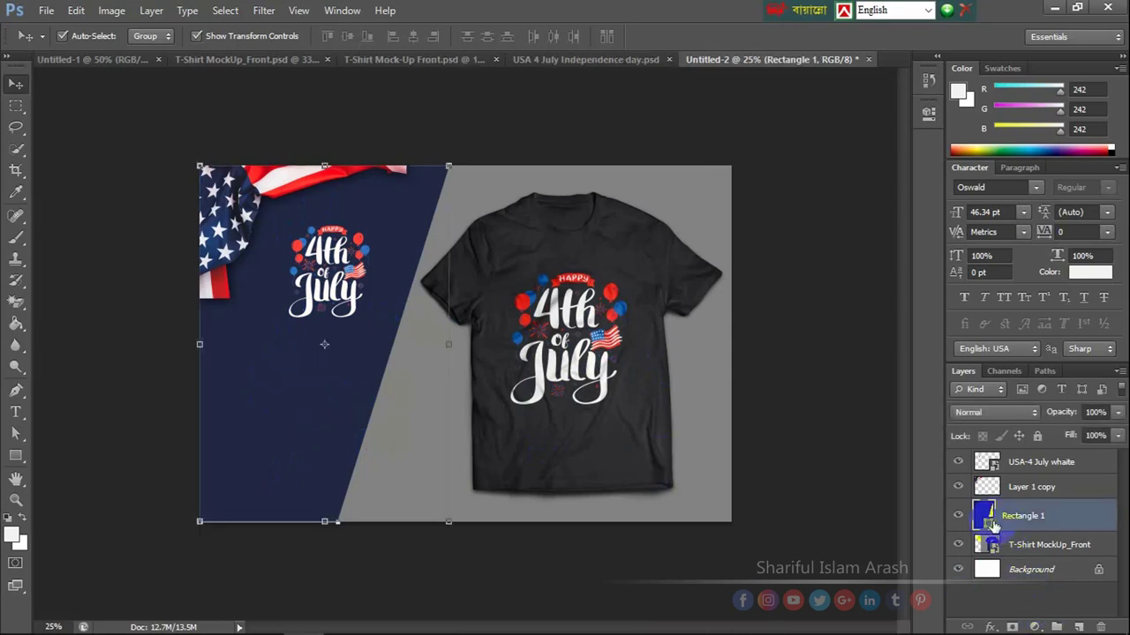
pyautogui.doubleClick(988, 525)
pyautogui.moveTo(267, 538); pyautogui.dragTo(227, 512)
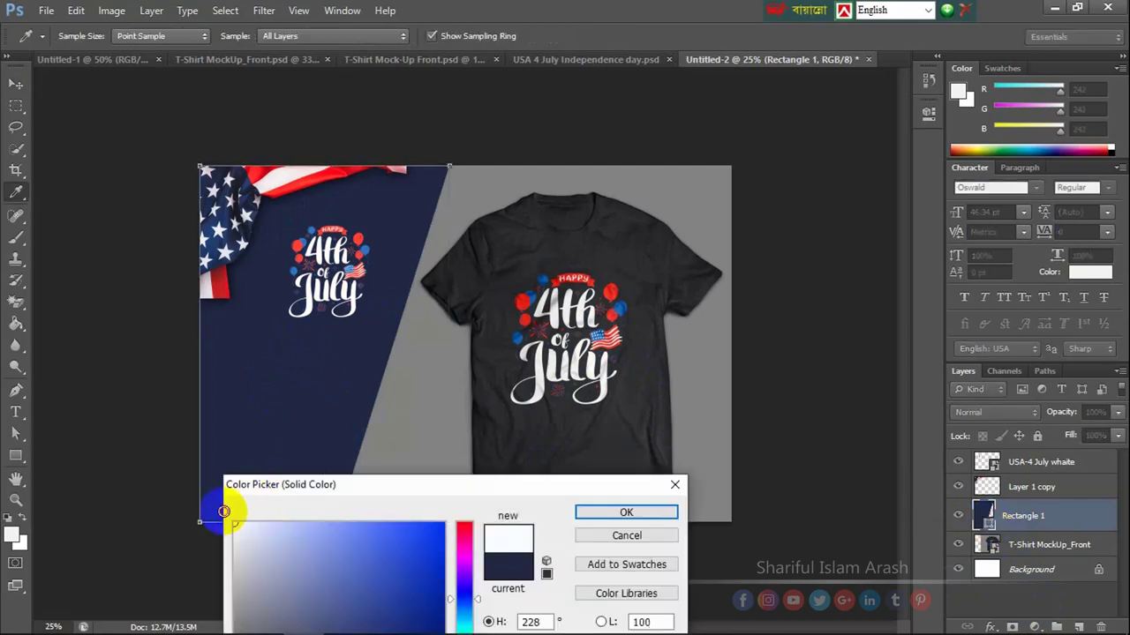
pyautogui.click(591, 511)
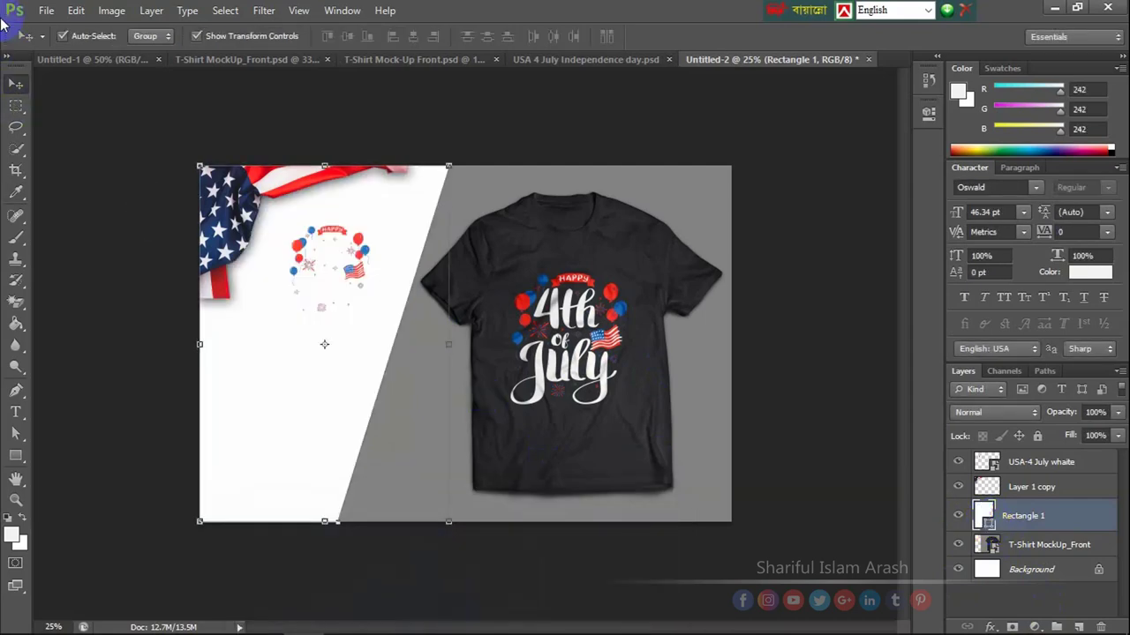
# - Place the USA-4 July black file from the Design Tamplate folder into the document above Rectangle 1
pyautogui.click(46, 9)
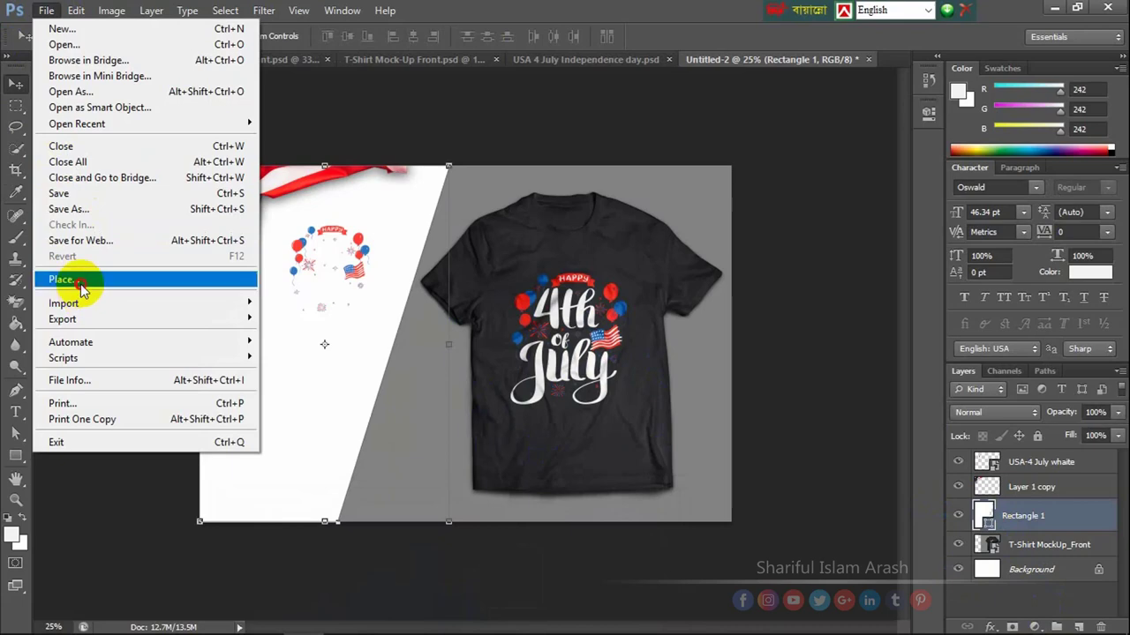
pyautogui.click(476, 292)
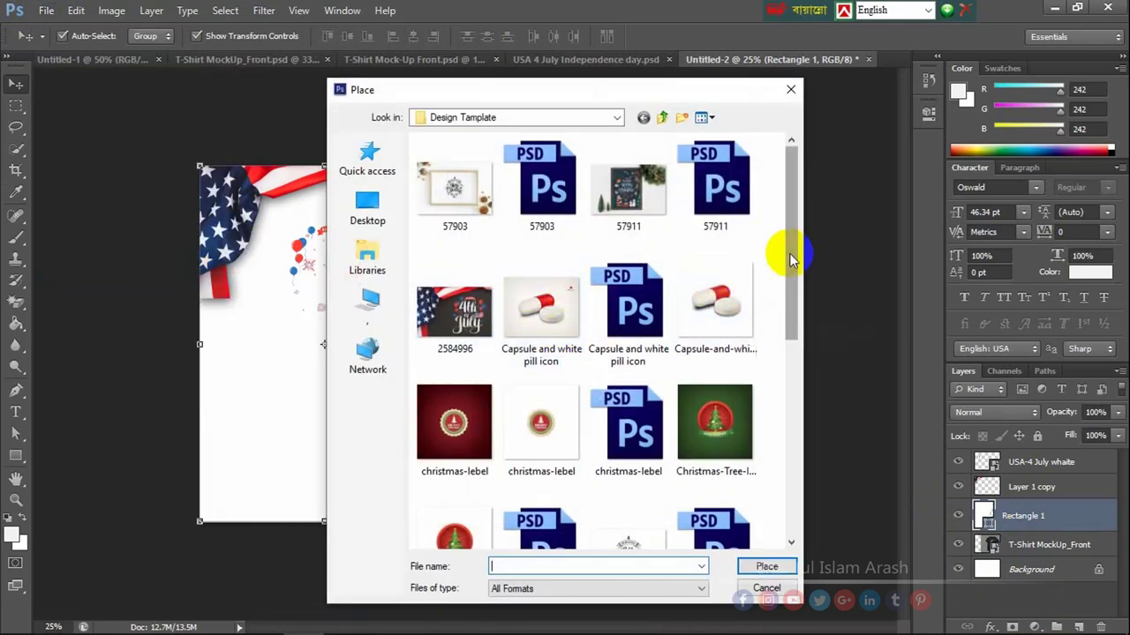
pyautogui.moveTo(789, 252); pyautogui.dragTo(786, 499)
pyautogui.click(565, 380)
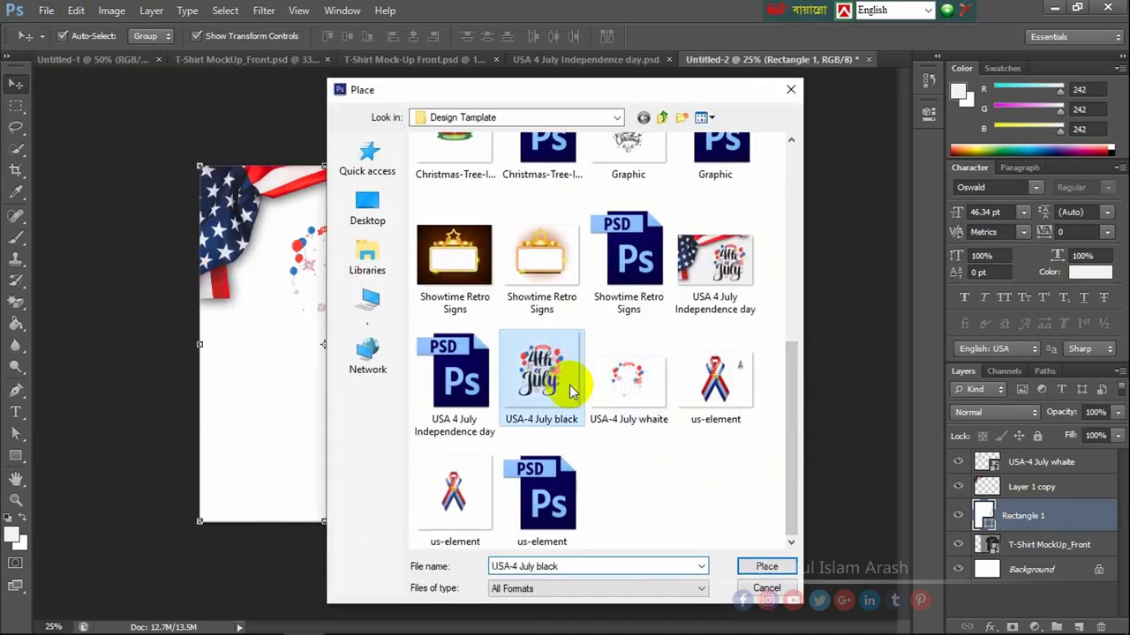
pyautogui.click(771, 567)
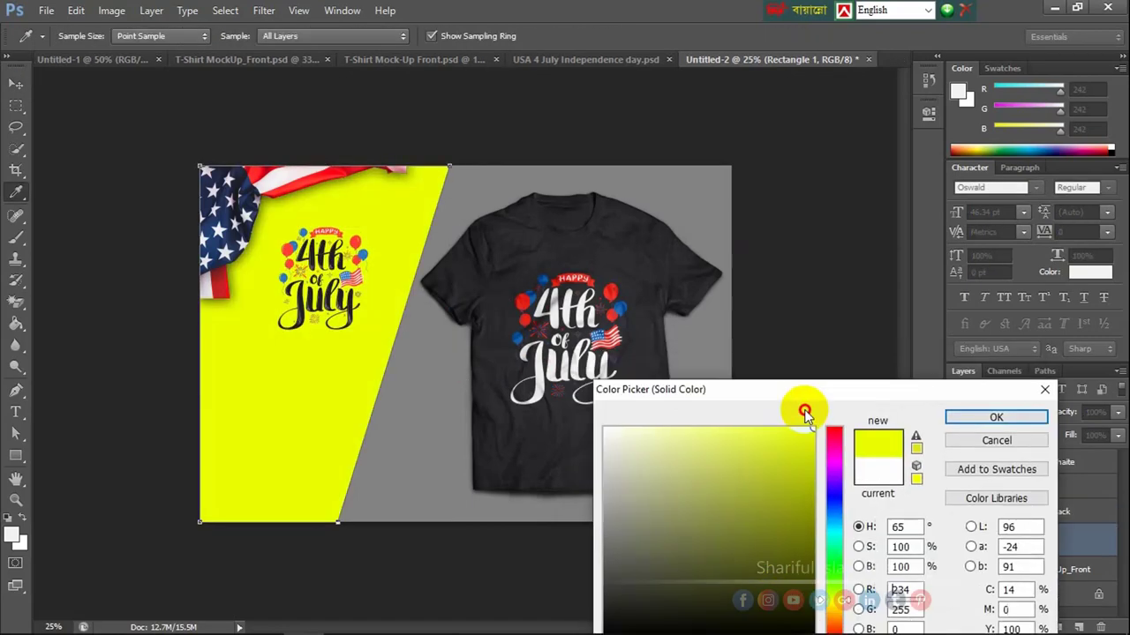
# - Set the slanted shape's fill to yellow ffe400 and deselect it
pyautogui.moveTo(787, 398); pyautogui.dragTo(750, 231)
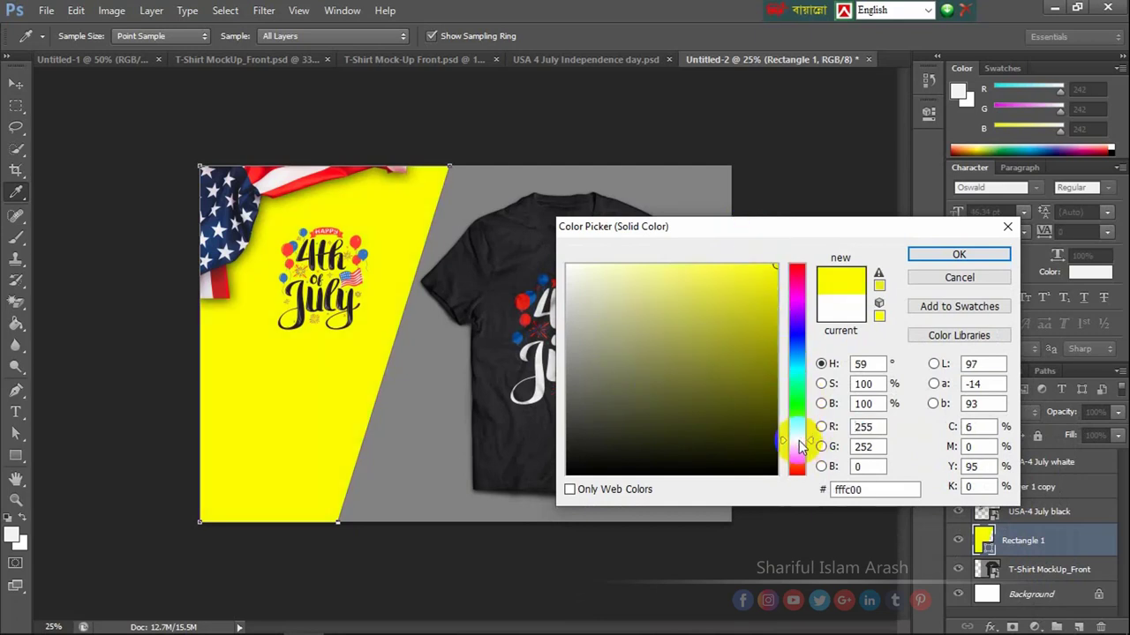
pyautogui.moveTo(799, 449); pyautogui.dragTo(800, 449)
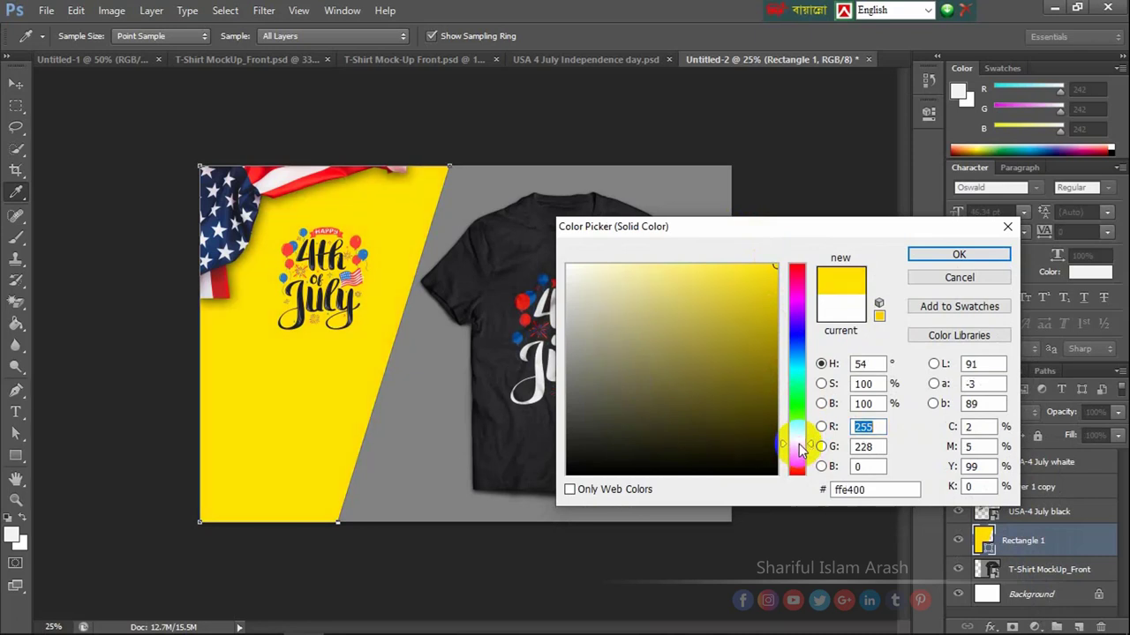
pyautogui.click(922, 254)
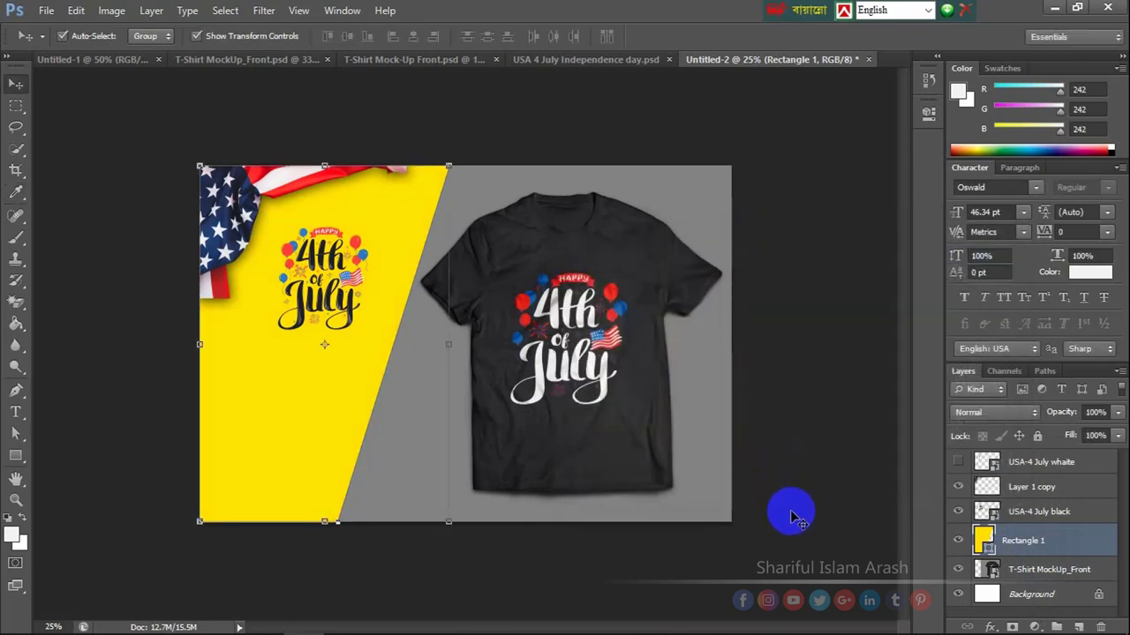
pyautogui.click(792, 516)
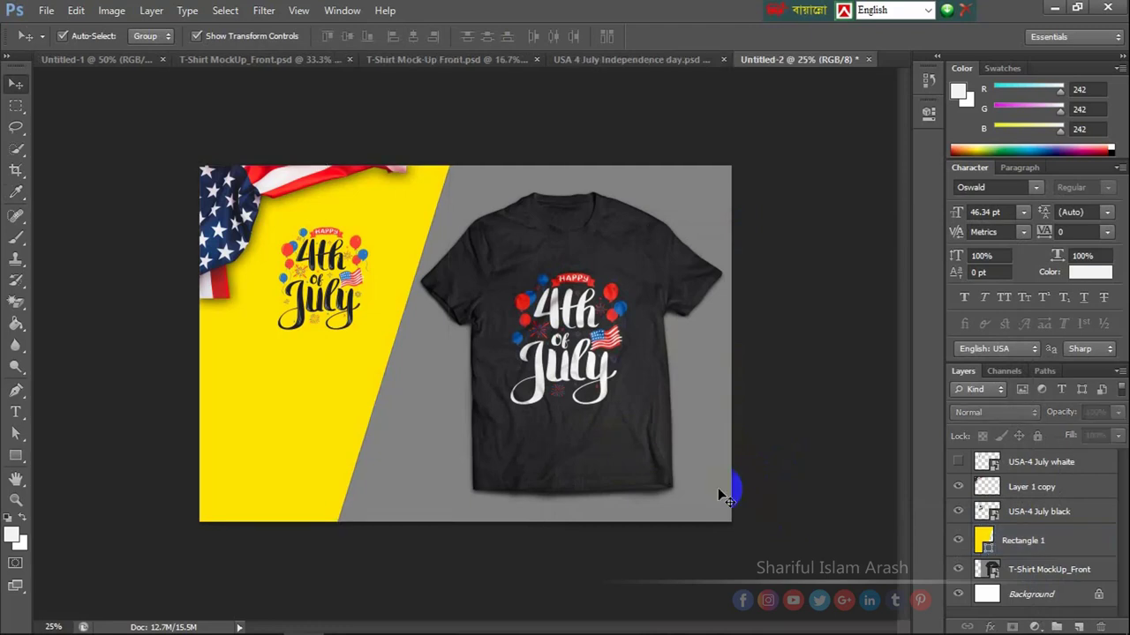
# - Draw a horizontal rectangle about 1099 × 208 px across the lower yellow shape, with a dark navy fill and no stroke
pyautogui.click(17, 455)
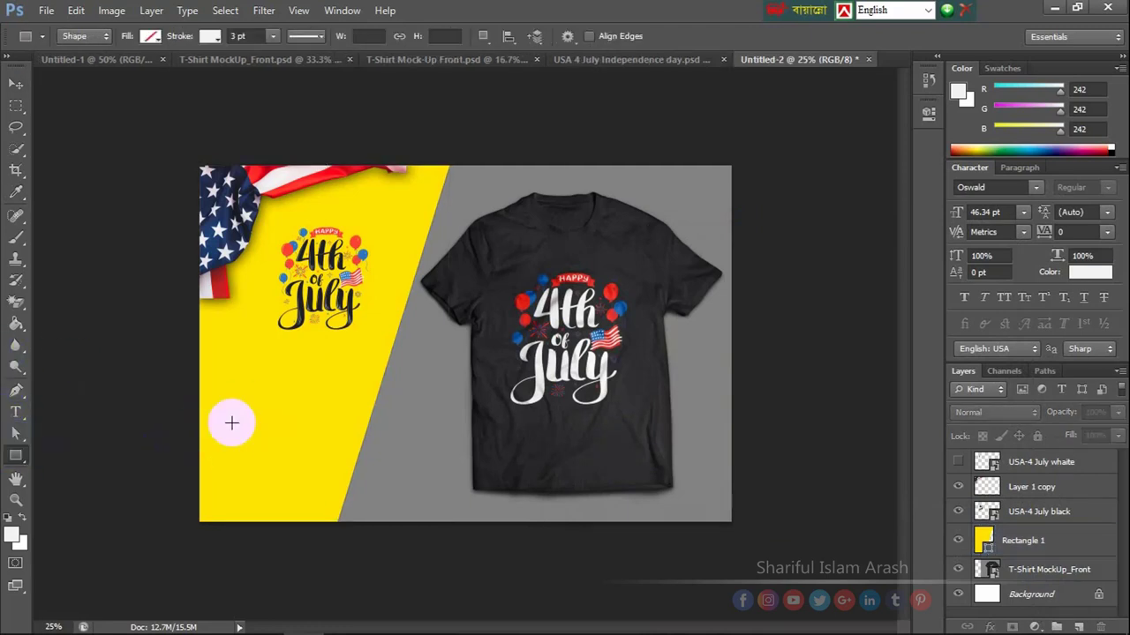
pyautogui.moveTo(426, 414); pyautogui.dragTo(200, 456)
pyautogui.click(150, 36)
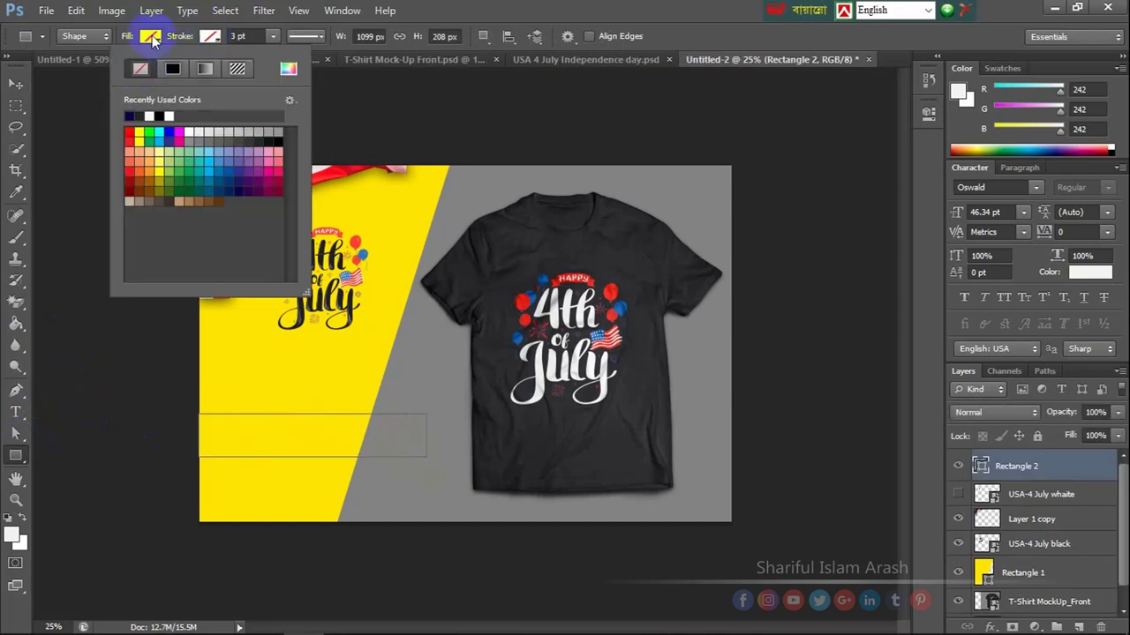
pyautogui.click(209, 36)
pyautogui.click(81, 68)
pyautogui.click(71, 116)
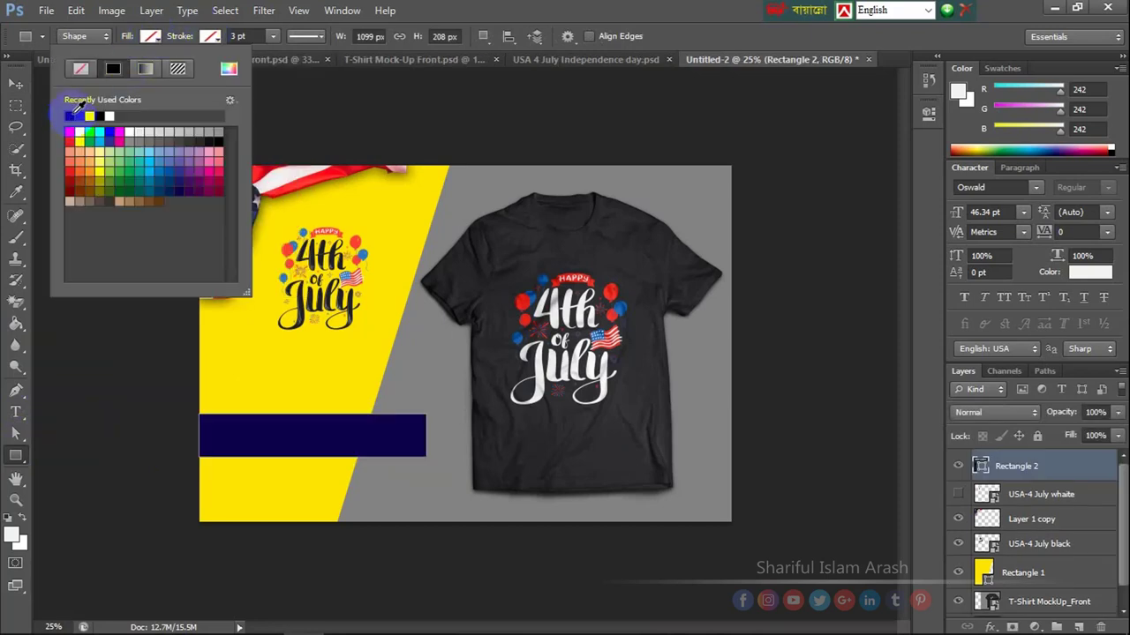
pyautogui.click(267, 69)
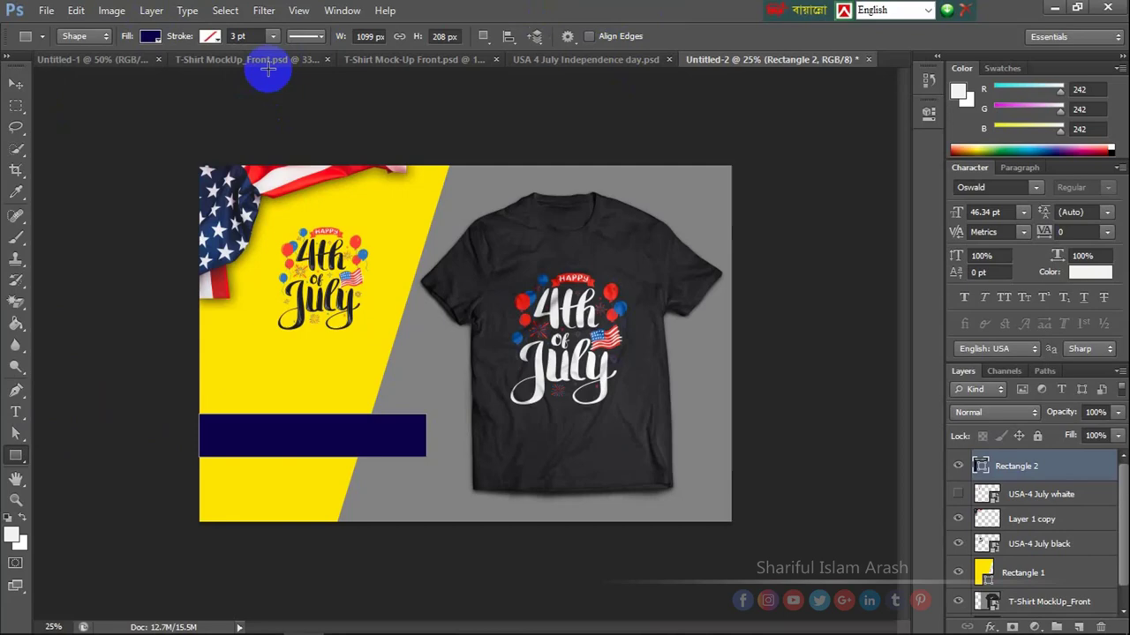
# - Recolour the horizontal bar with the blue 153b6b sampled from the flag
pyautogui.doubleClick(980, 467)
pyautogui.click(232, 206)
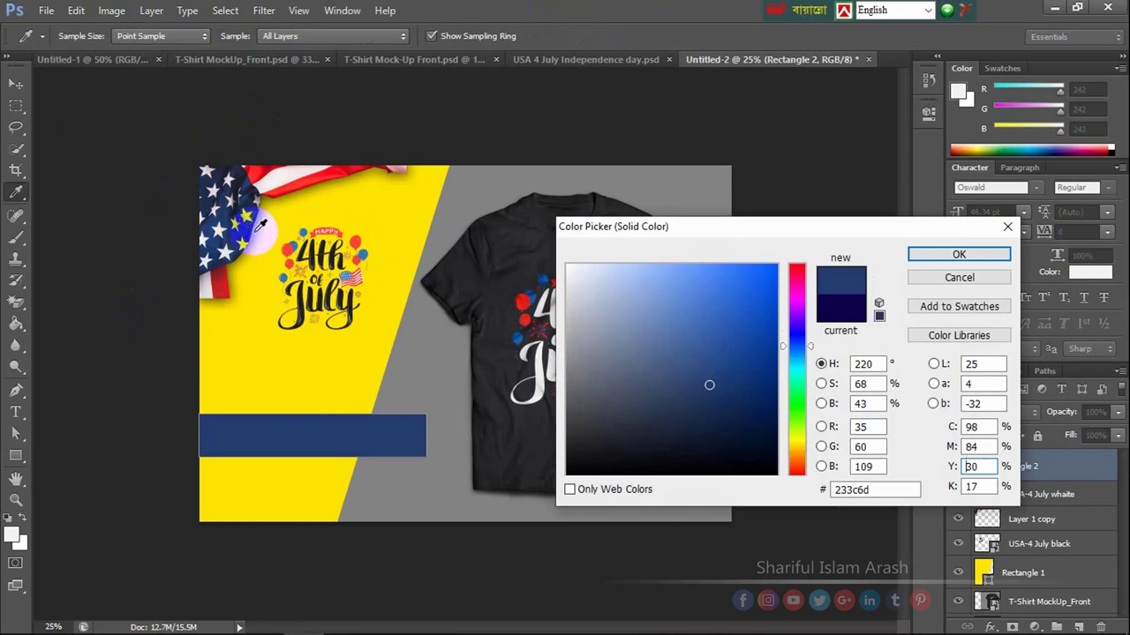
pyautogui.moveTo(251, 225); pyautogui.dragTo(236, 216)
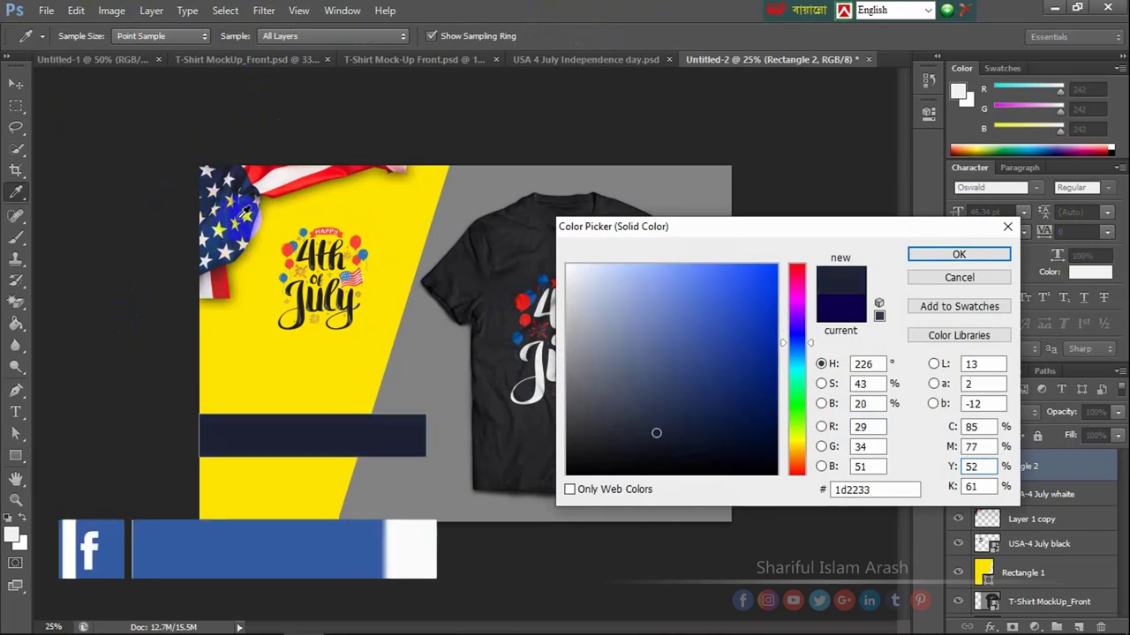
pyautogui.click(230, 210)
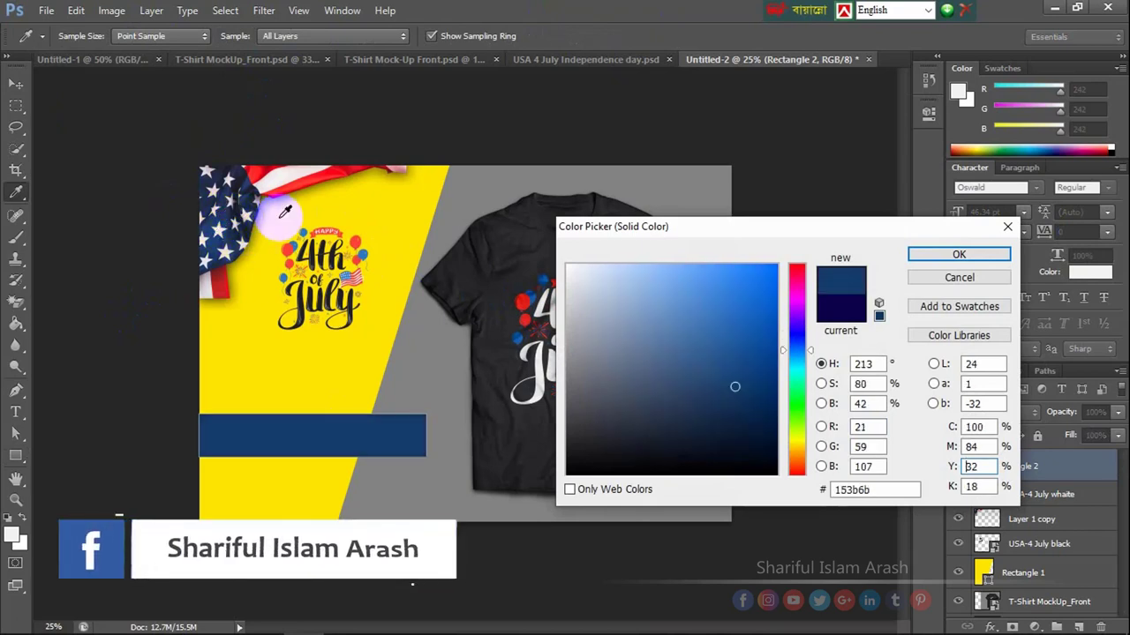
pyautogui.click(958, 254)
# - Create a second blue rectangle of 1099 × 208 px using the Rectangle Tool's size settings
pyautogui.hotkey('ctrl', '+')
pyautogui.click(161, 217)
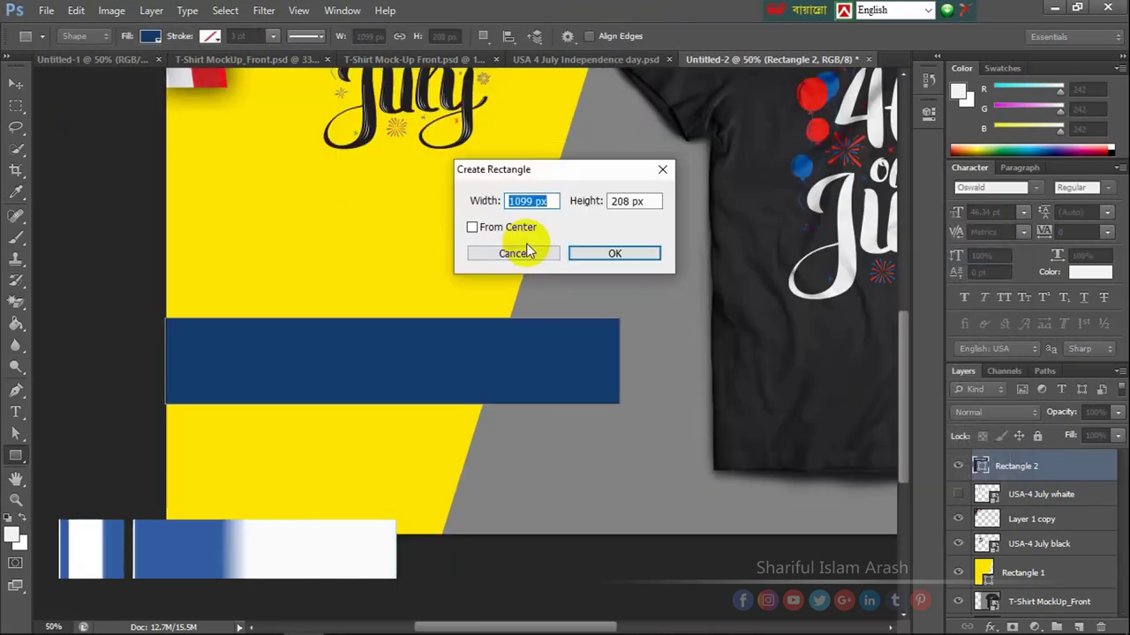
pyautogui.click(596, 252)
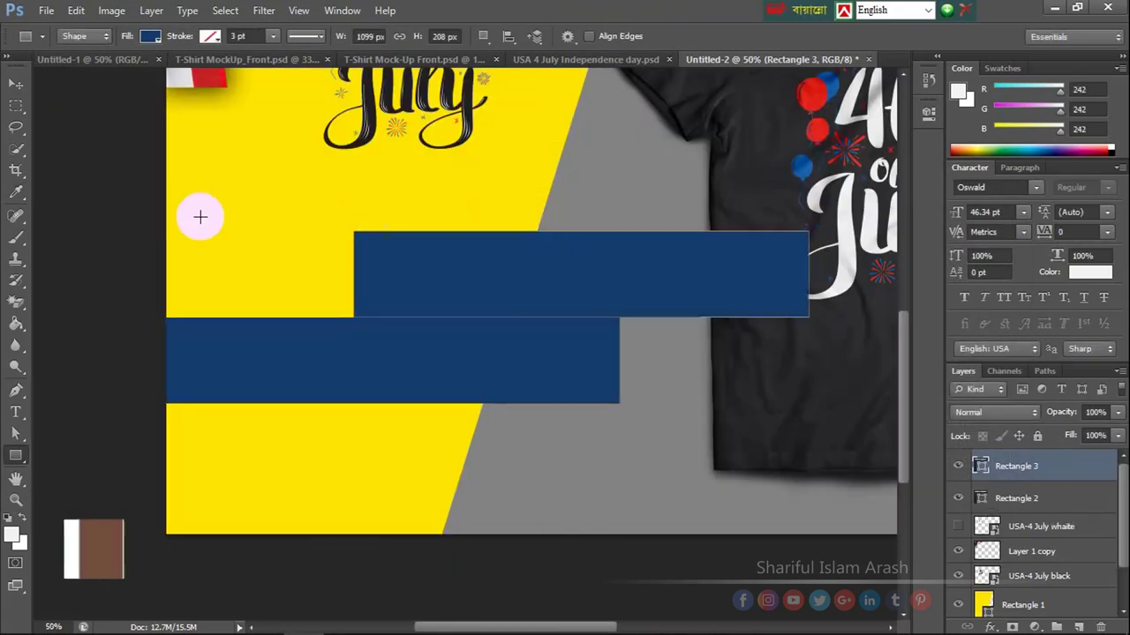
# - Narrow the second rectangle to a near-square and align it flush with the blue bar's right end
pyautogui.click(16, 85)
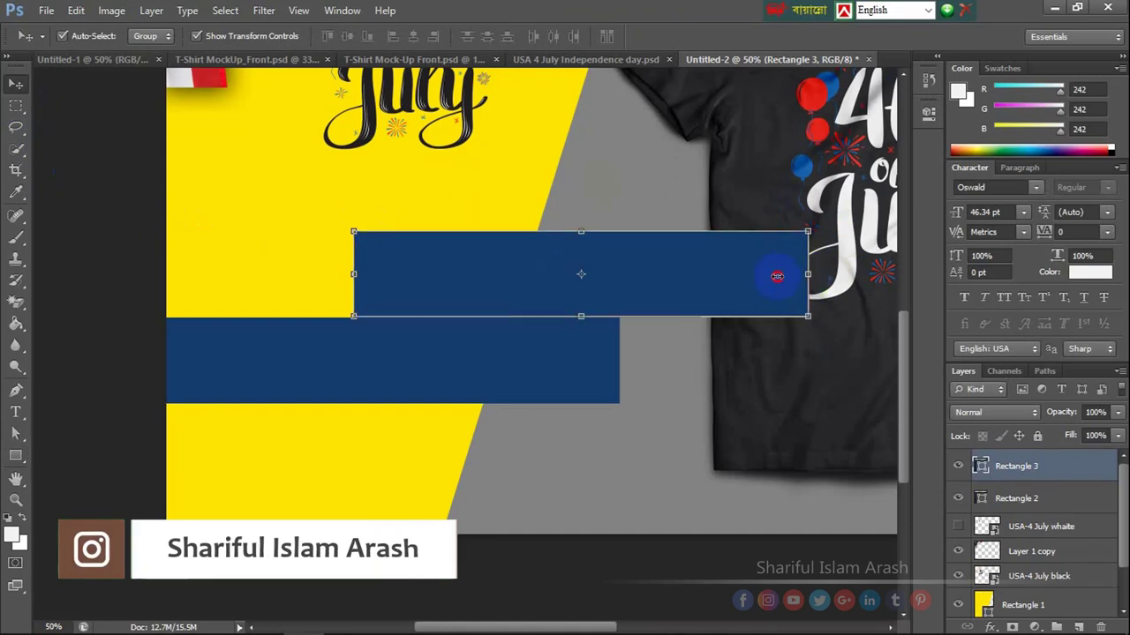
pyautogui.moveTo(805, 273); pyautogui.dragTo(431, 283)
pyautogui.moveTo(510, 330); pyautogui.dragTo(617, 361)
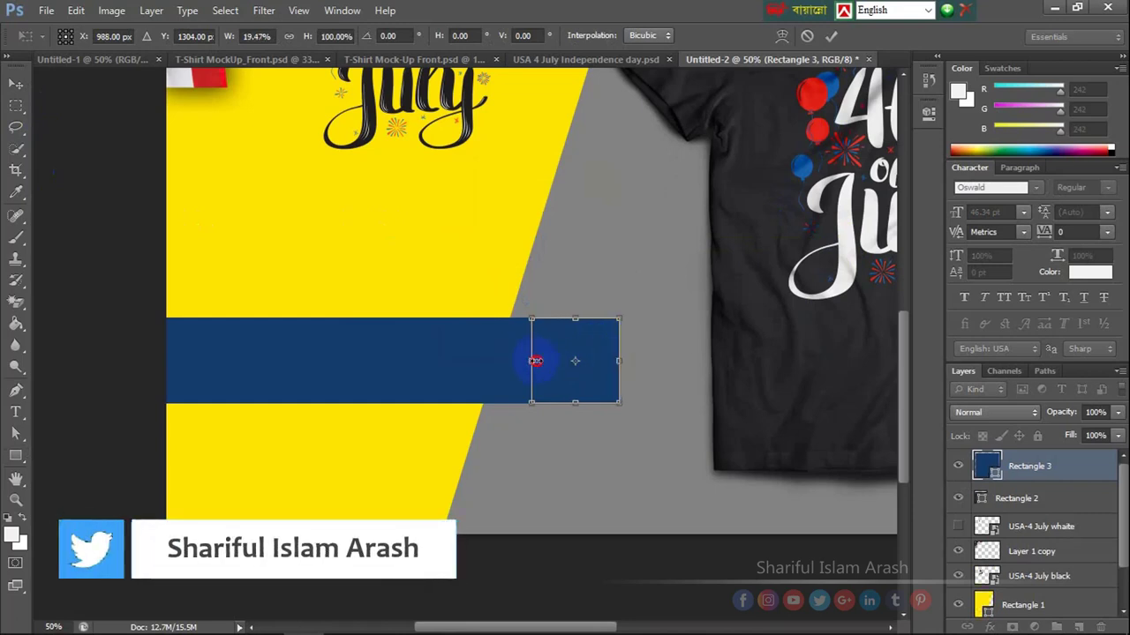
pyautogui.moveTo(536, 361); pyautogui.dragTo(530, 361)
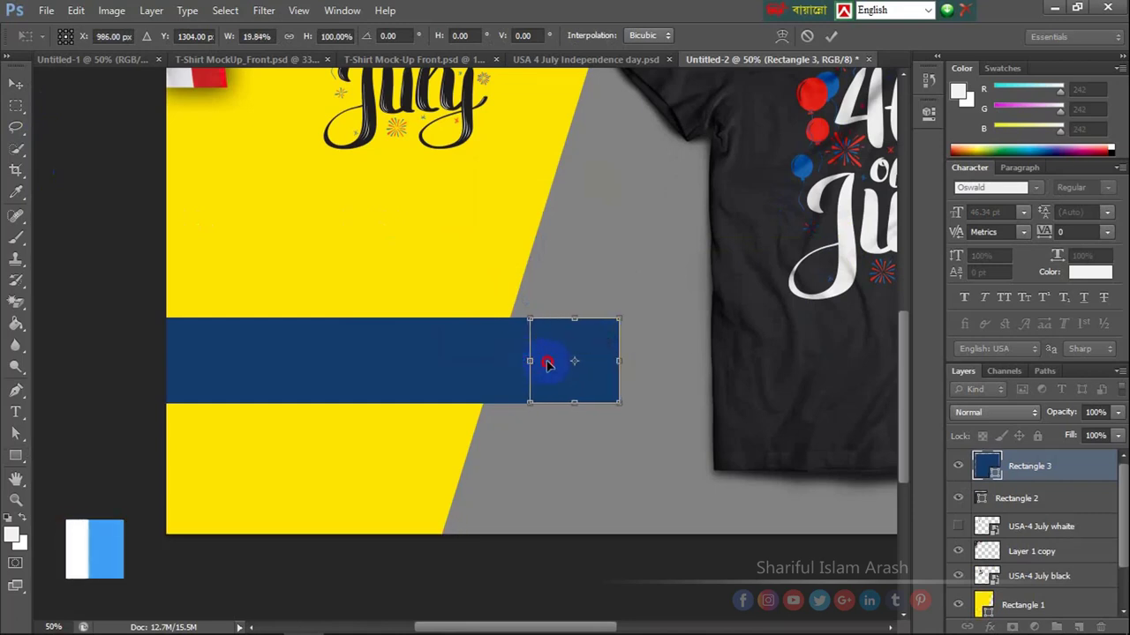
pyautogui.press('Return')
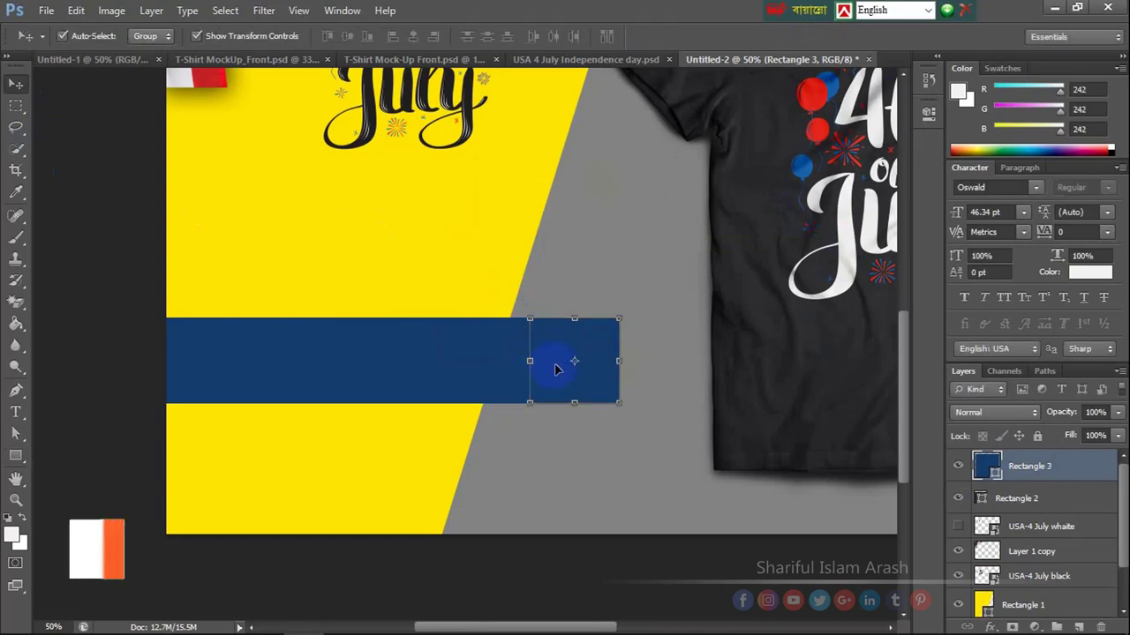
# - Fill the small square with white ffffff and shrink it around its centre to about 76% inside the bar's end
pyautogui.doubleClick(996, 476)
pyautogui.moveTo(618, 323); pyautogui.dragTo(568, 247)
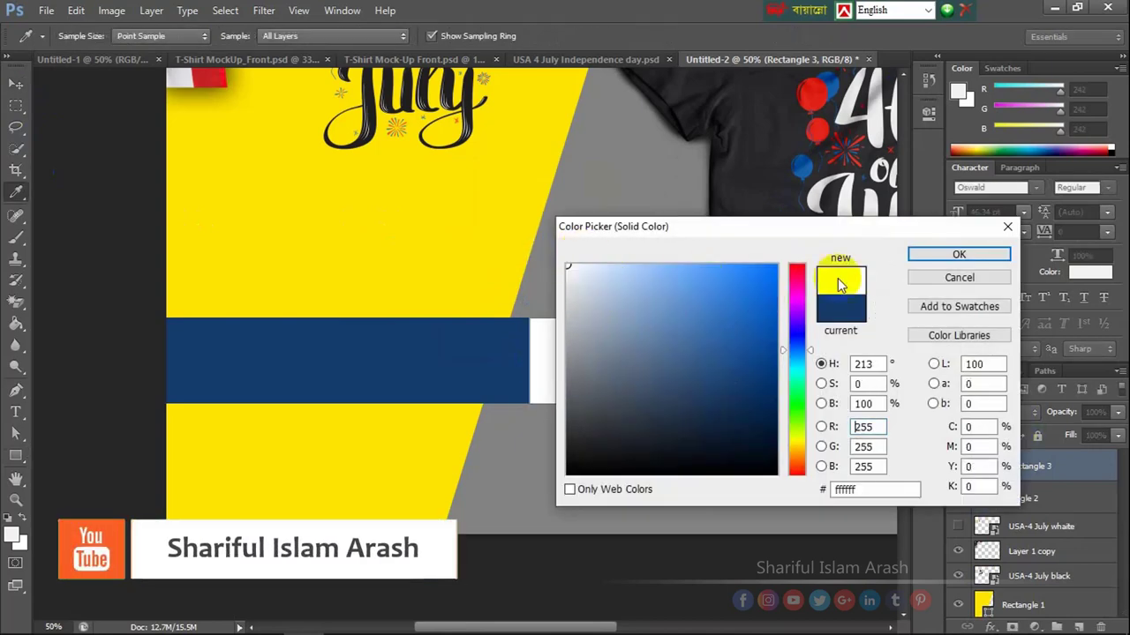
pyautogui.click(958, 254)
pyautogui.hotkey('ctrl', 't')
pyautogui.moveTo(529, 318); pyautogui.dragTo(540, 328)
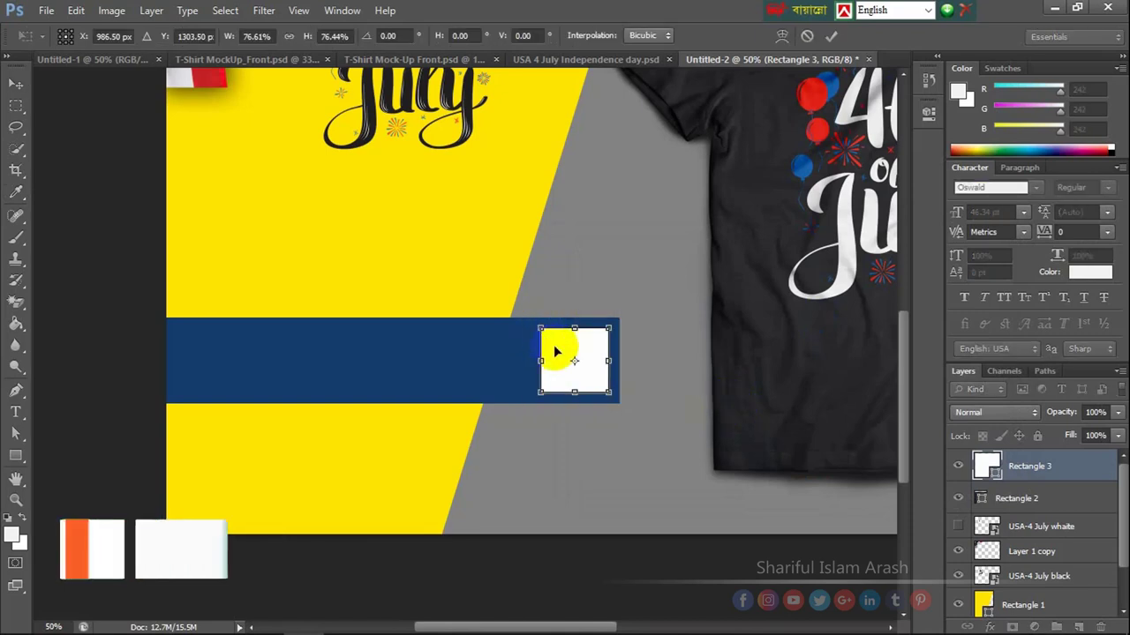
pyautogui.press('Return')
# - Delete the white square's upper-left anchor point to turn it into a right triangle
pyautogui.click(16, 391)
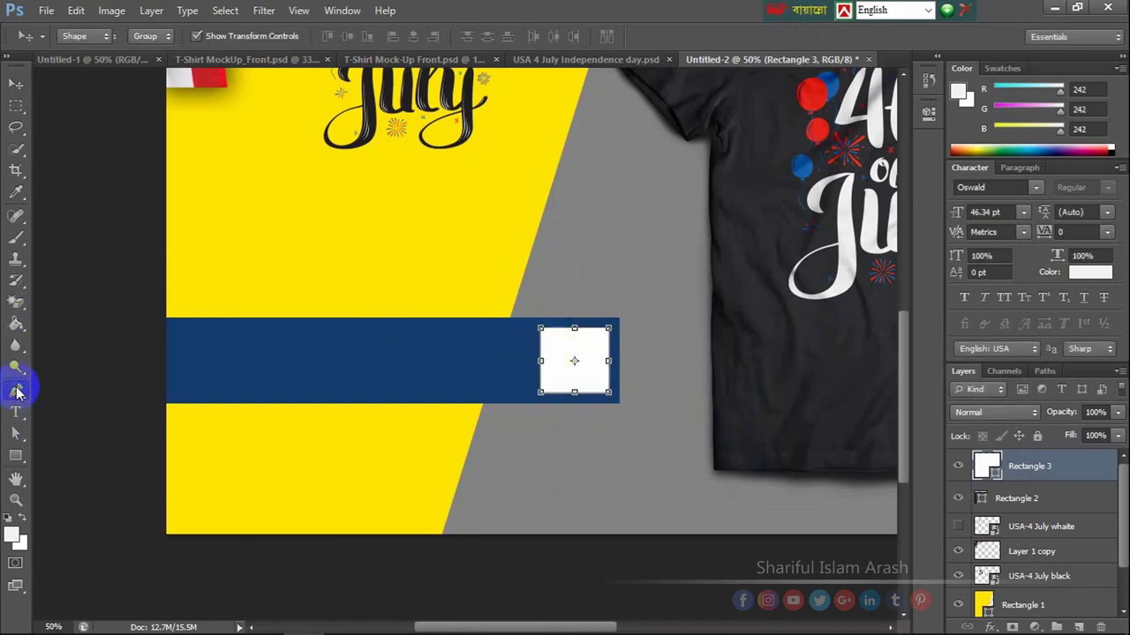
pyautogui.moveTo(16, 390); pyautogui.dragTo(60, 423)
pyautogui.click(62, 442)
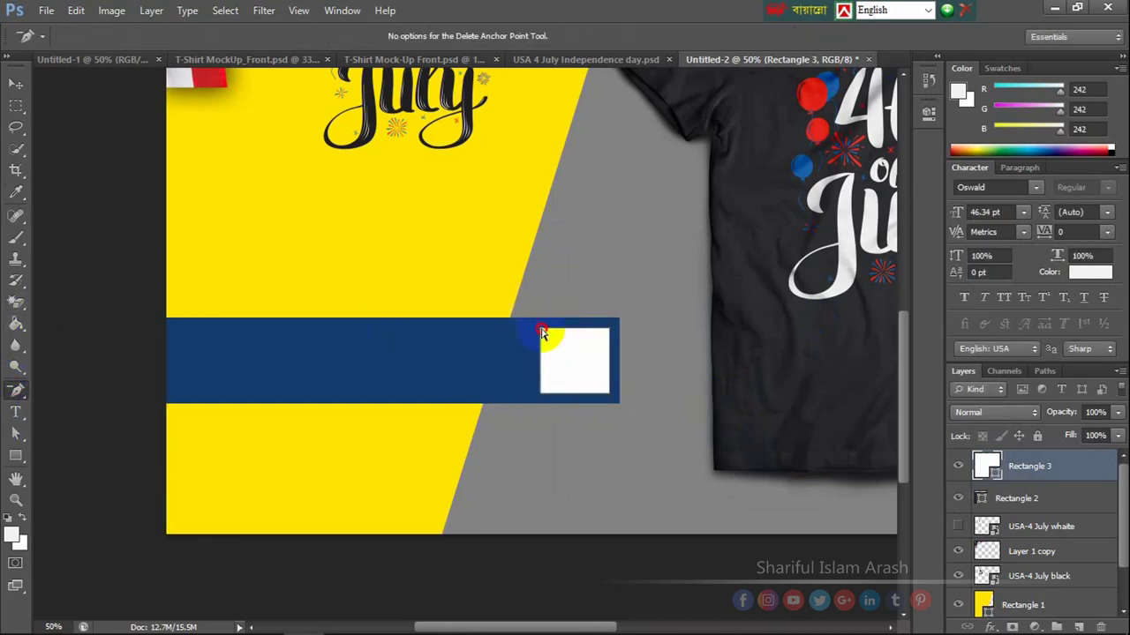
pyautogui.click(541, 329)
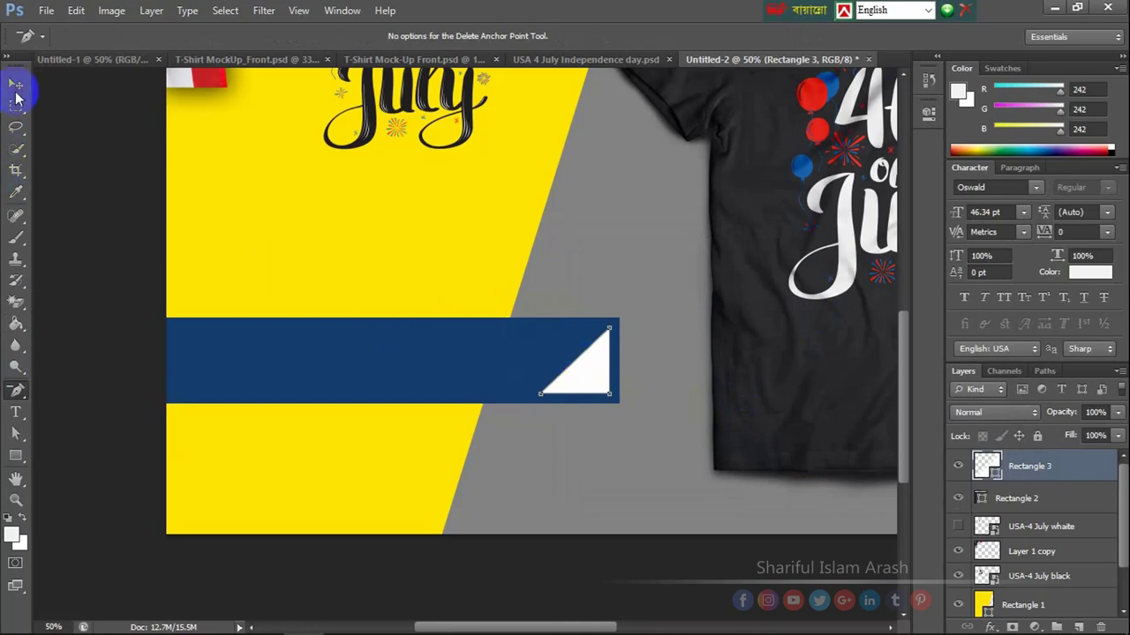
pyautogui.click(16, 84)
pyautogui.click(51, 170)
# - Add the text "T-Shirt Design" in Oswald at 72 pt on the yellow panel below the 4th of July lettering
pyautogui.hotkey('ctrl', '-')
pyautogui.hotkey('ctrl', '-')
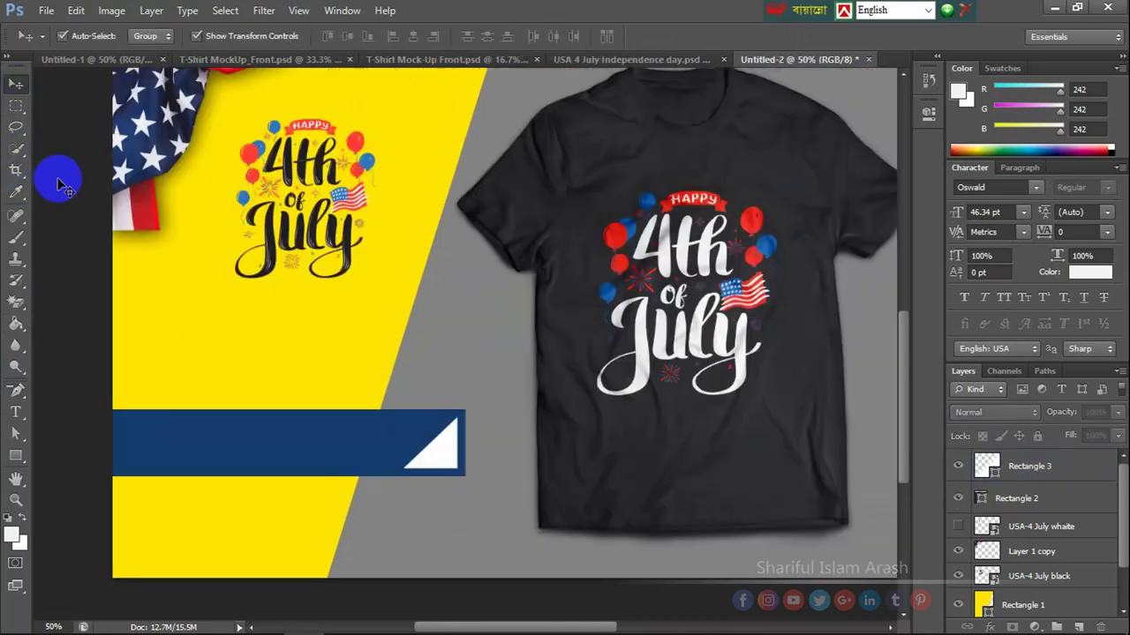
pyautogui.click(15, 413)
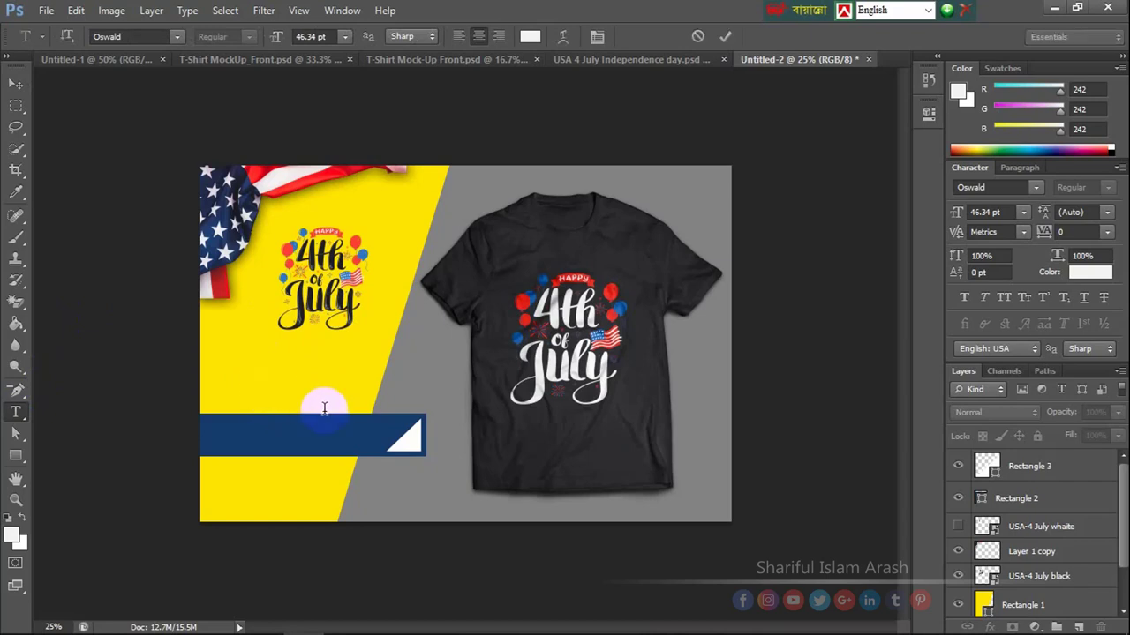
pyautogui.click(266, 357)
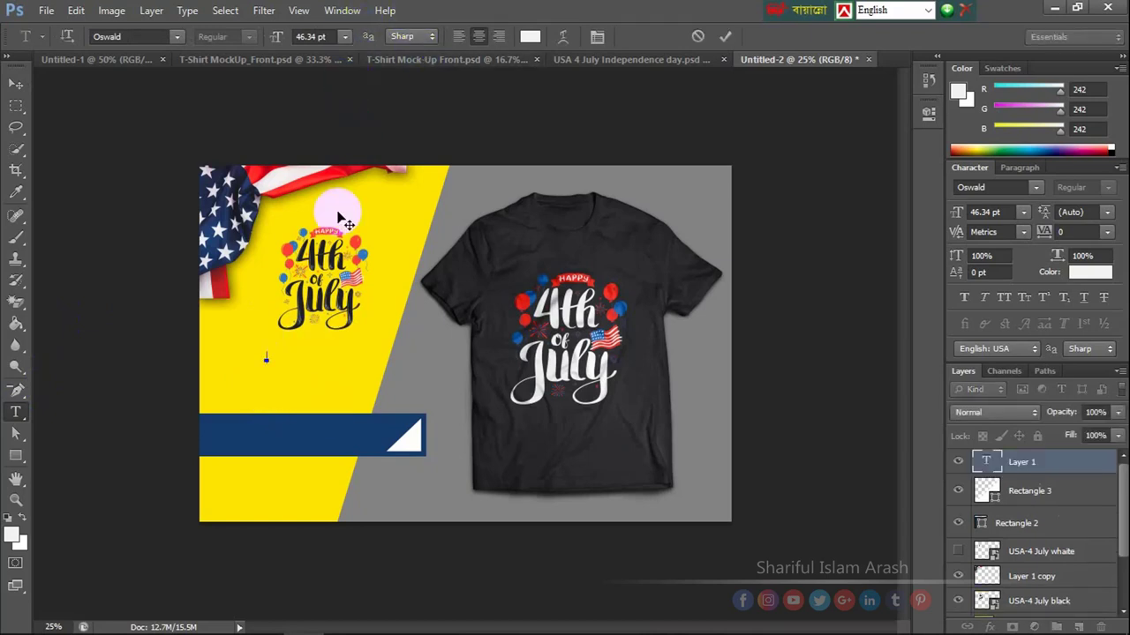
pyautogui.click(346, 37)
pyautogui.click(379, 319)
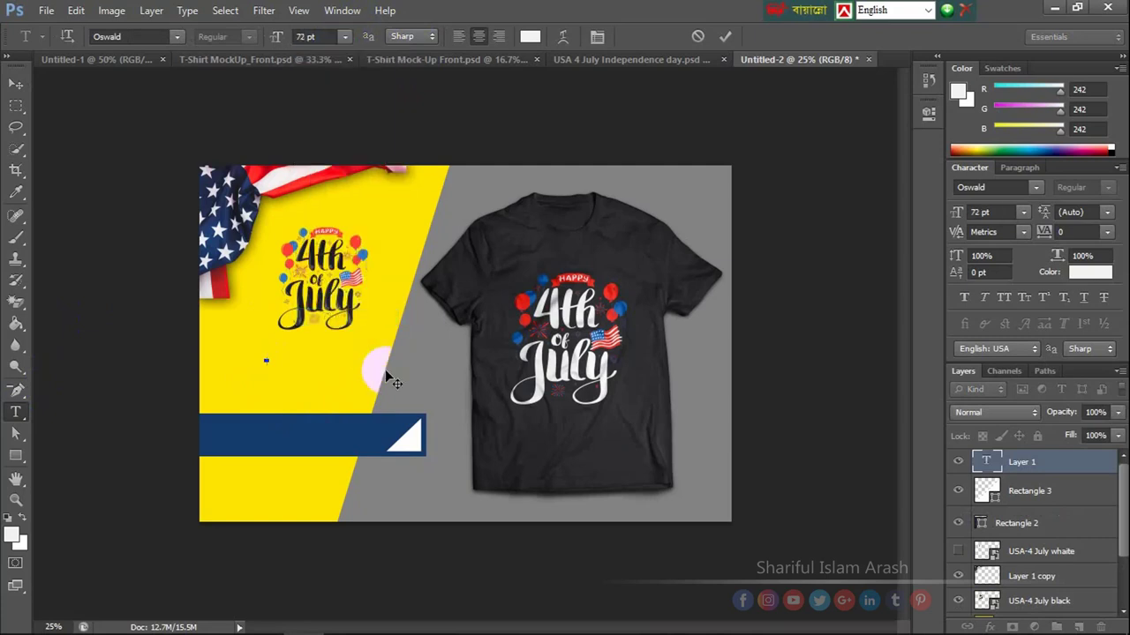
pyautogui.write('T-Shirt Desig')
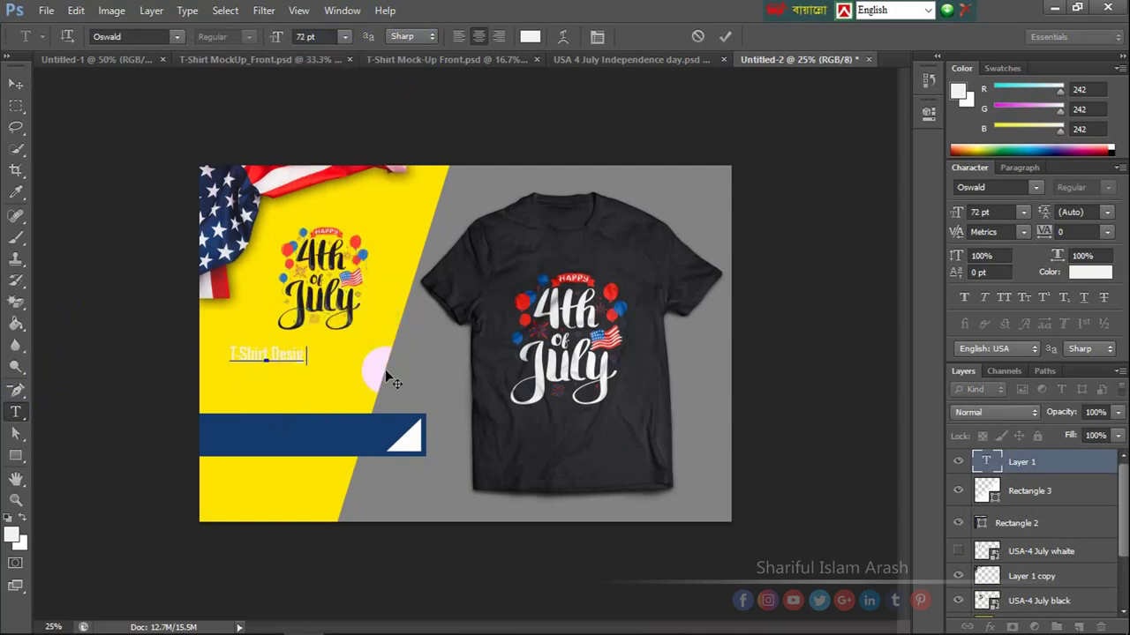
pyautogui.write('n')
# - Move the "T-Shirt Design" text onto the blue bar and set its size to 111 pt
pyautogui.hotkey('ctrl', 'a')
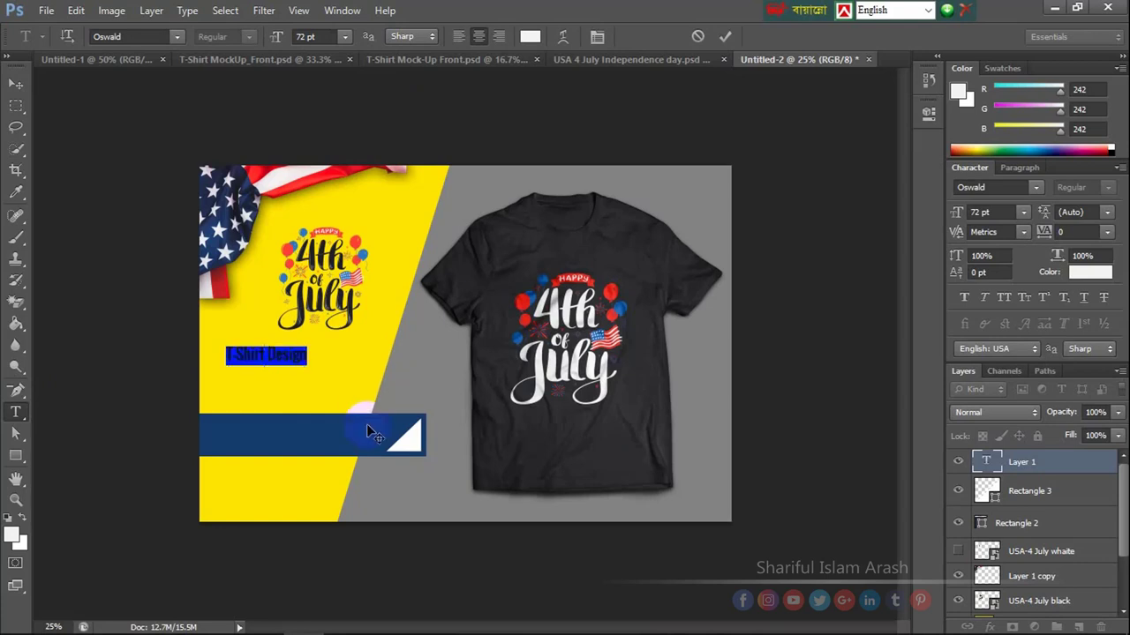
pyautogui.moveTo(366, 424); pyautogui.dragTo(374, 497)
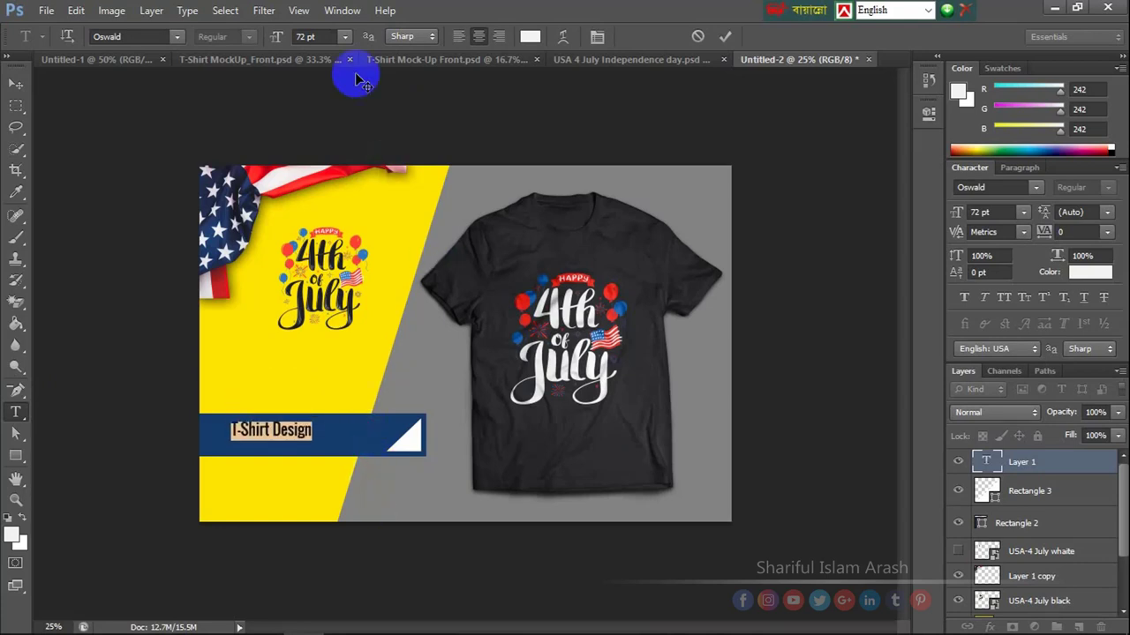
pyautogui.click(303, 37)
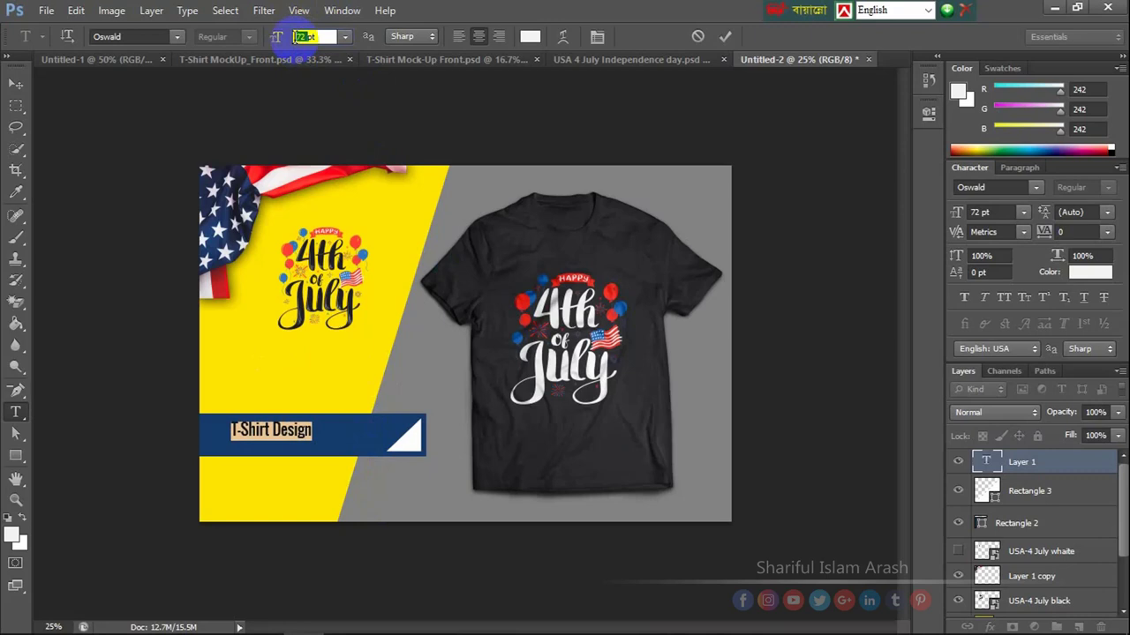
pyautogui.write('1')
pyautogui.write('11')
pyautogui.press('Return')
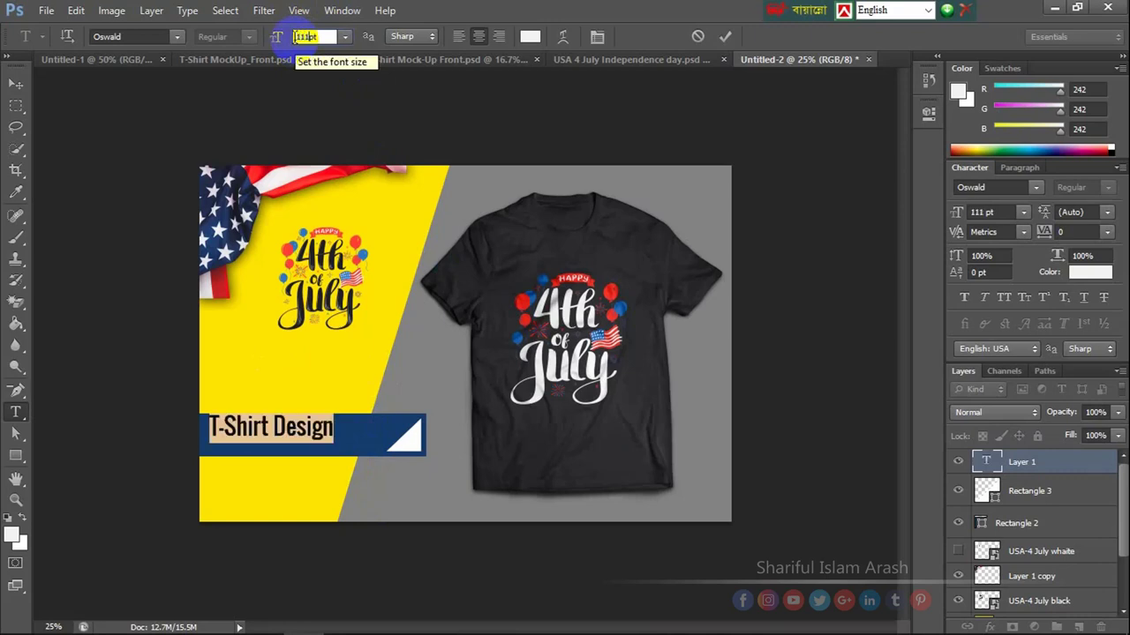
pyautogui.click(276, 430)
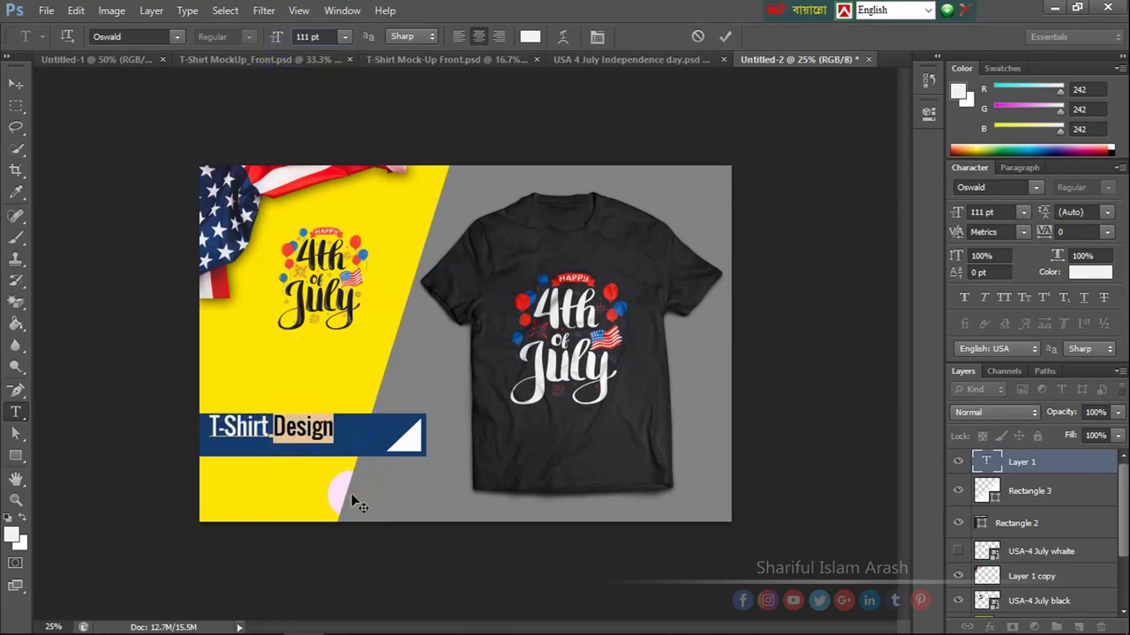
# - Set the colour of the whole "T-Shirt Design" text to white ffffff
pyautogui.tripleClick(301, 420)
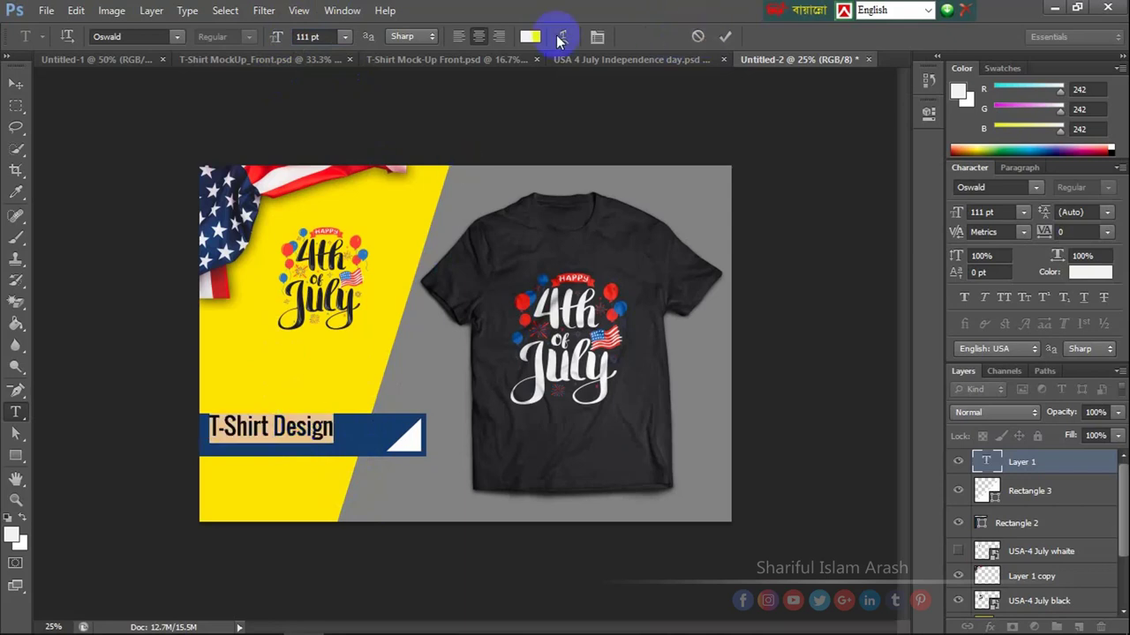
pyautogui.click(529, 36)
pyautogui.click(548, 253)
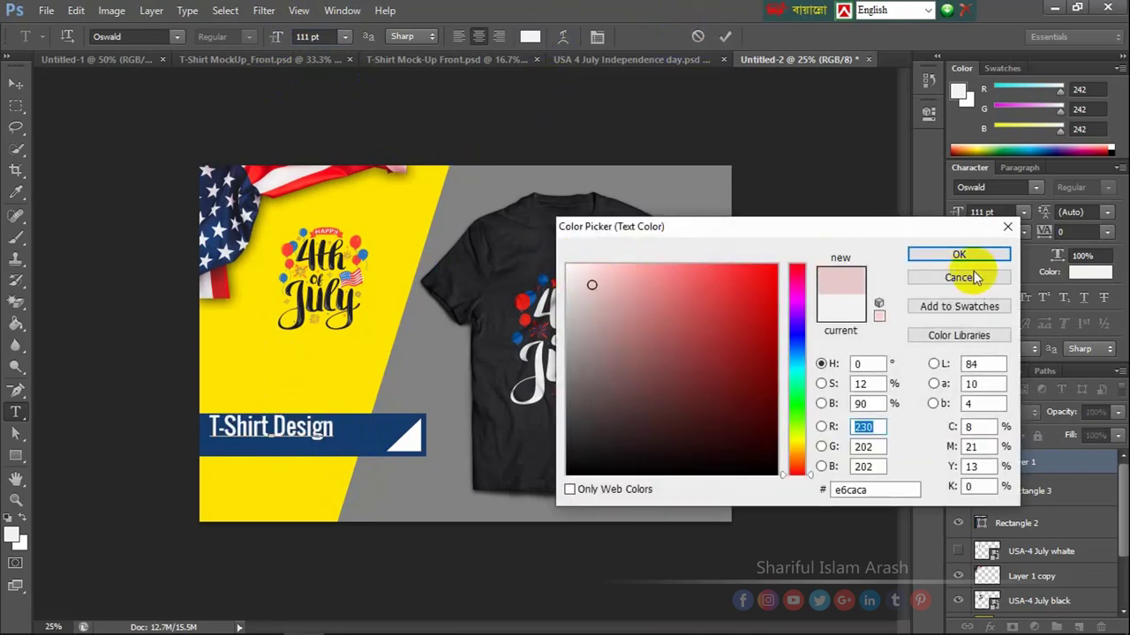
pyautogui.click(566, 264)
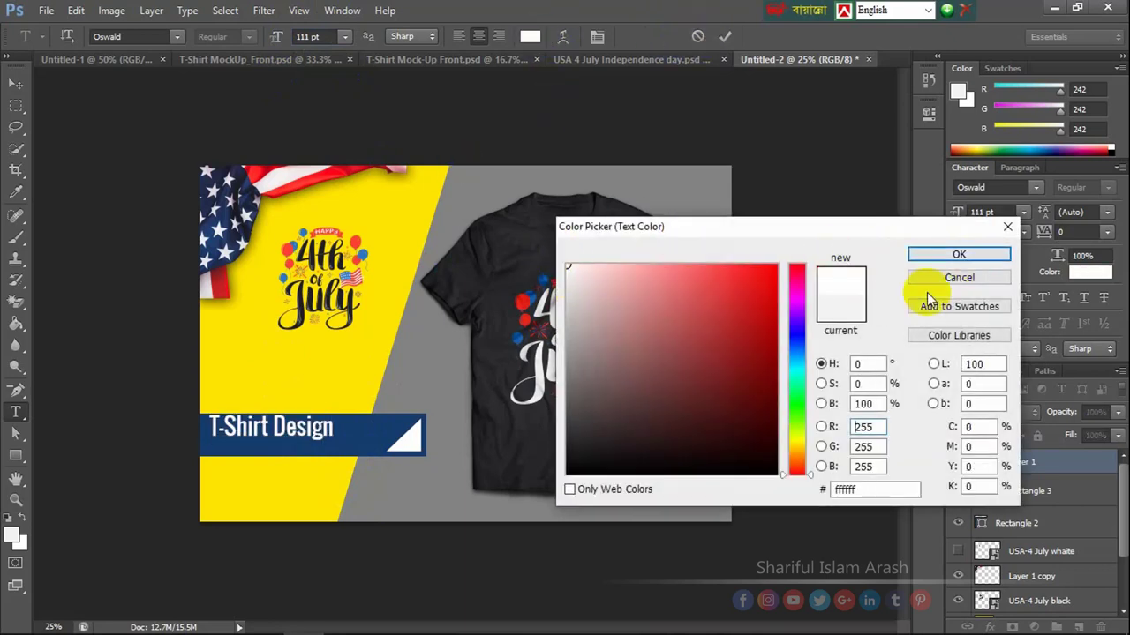
pyautogui.click(953, 254)
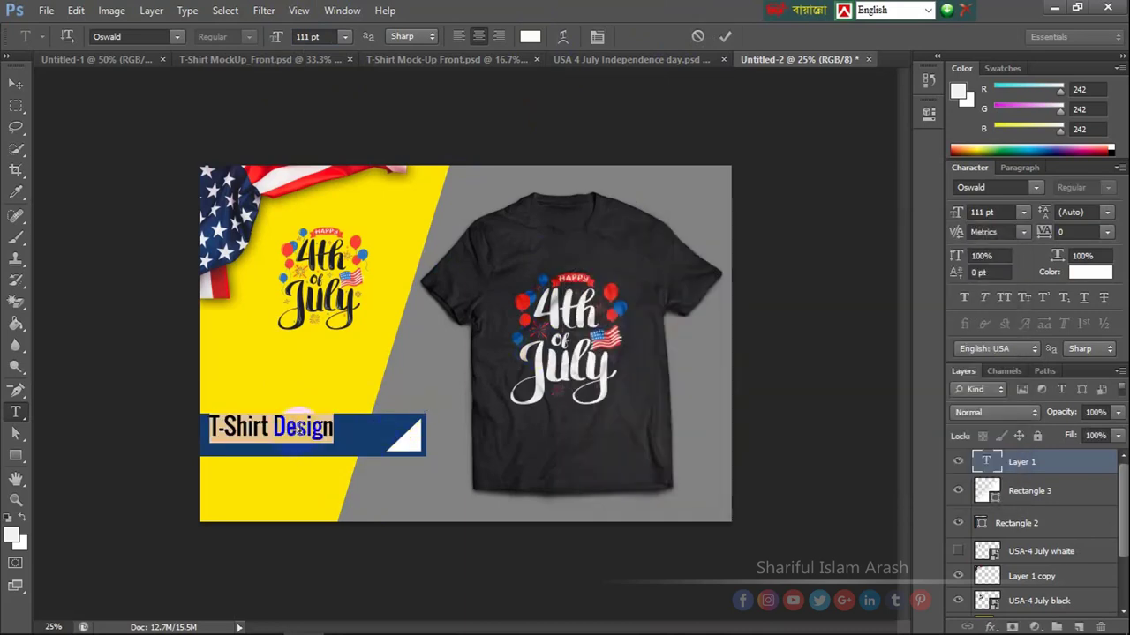
# - Recolour the whole "T-Shirt Design" text with a very pale pinkish white
pyautogui.click(300, 428)
pyautogui.tripleClick(301, 427)
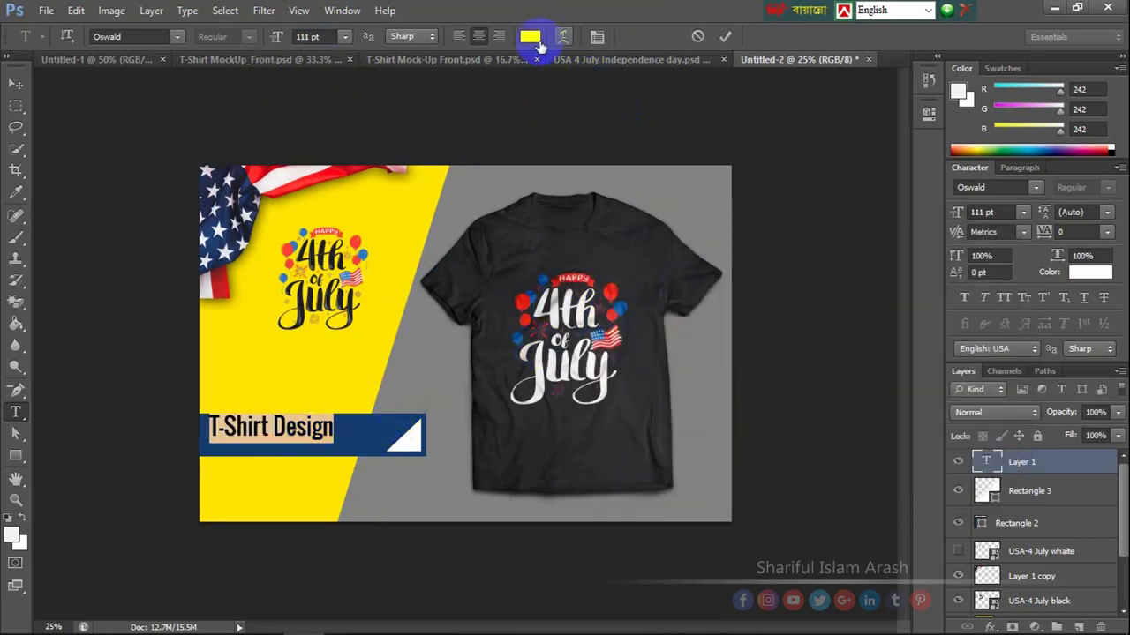
pyautogui.click(534, 38)
pyautogui.moveTo(575, 270)
pyautogui.mouseDown()
pyautogui.moveTo(567, 263)
pyautogui.moveTo(573, 271)
pyautogui.mouseUp()
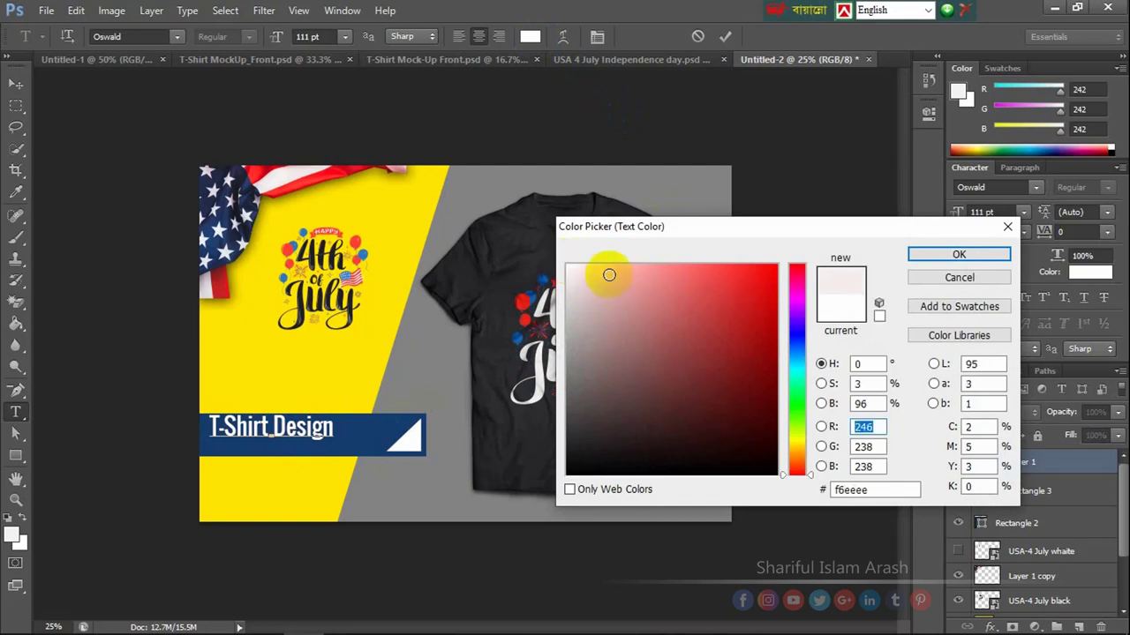
pyautogui.click(953, 254)
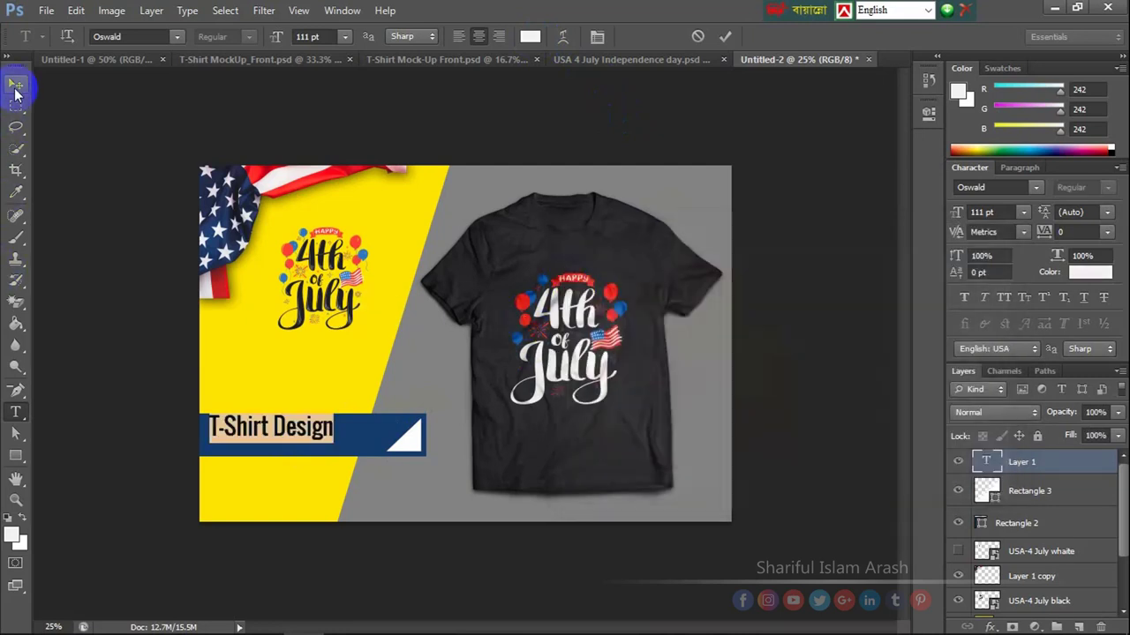
# - Nudge the "T-Shirt Design" text down and to the right so it sits centred in the blue bar's height
pyautogui.click(16, 83)
pyautogui.hotkey('shift', 'Down')
pyautogui.hotkey('shift', 'Down')
pyautogui.hotkey('shift', 'Down')
pyautogui.hotkey('shift', 'Down')
pyautogui.hotkey('shift', 'Right')
pyautogui.hotkey('shift', 'Right')
pyautogui.hotkey('shift', 'Right')
pyautogui.hotkey('shift', 'Right')
pyautogui.hotkey('shift', 'Right')
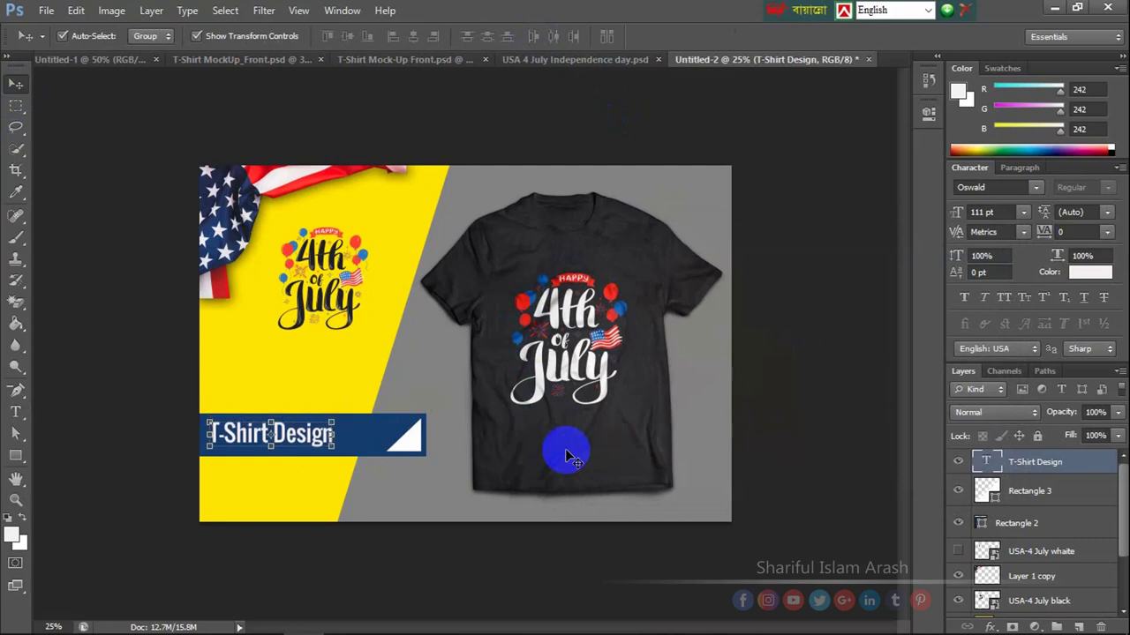
pyautogui.hotkey('shift', 'Right')
pyautogui.hotkey('shift', 'Right')
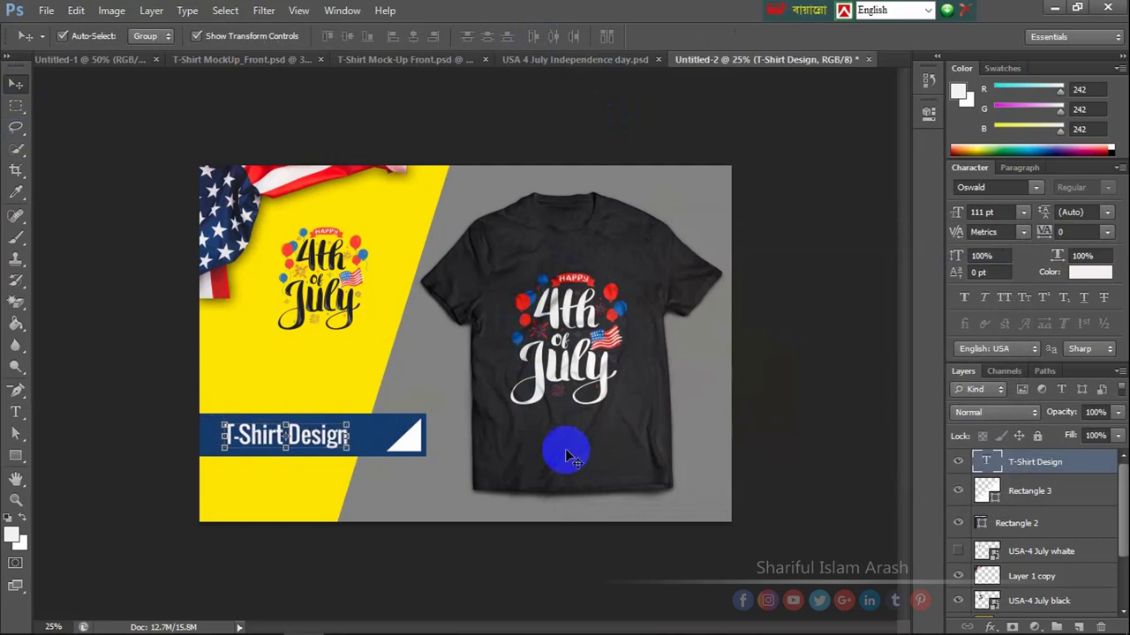
pyautogui.hotkey('shift', 'Right')
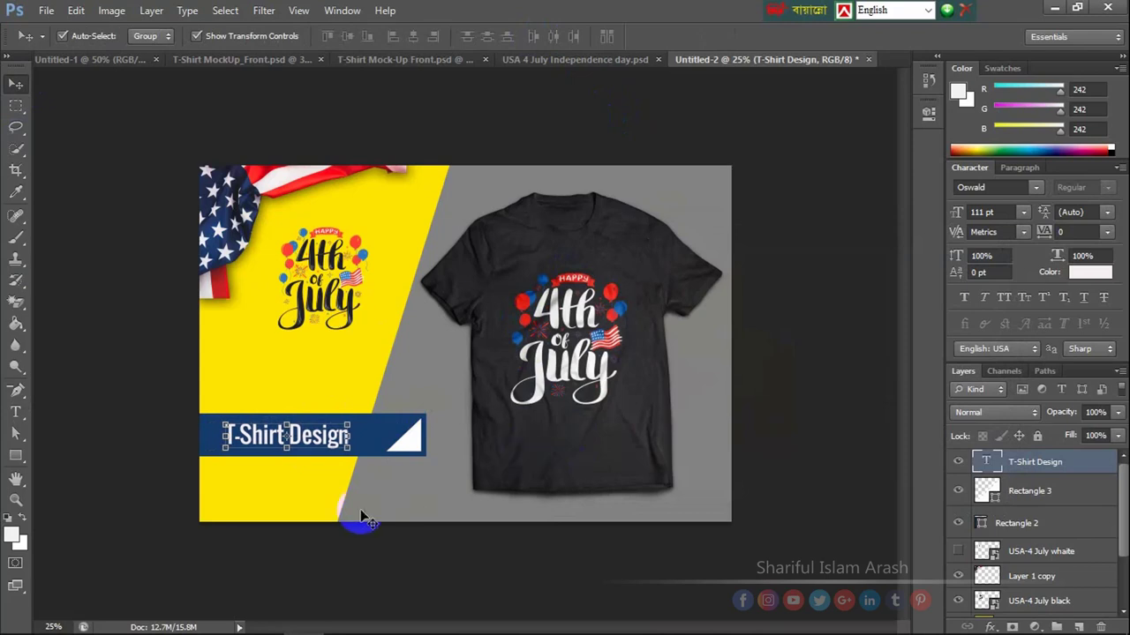
pyautogui.click(133, 369)
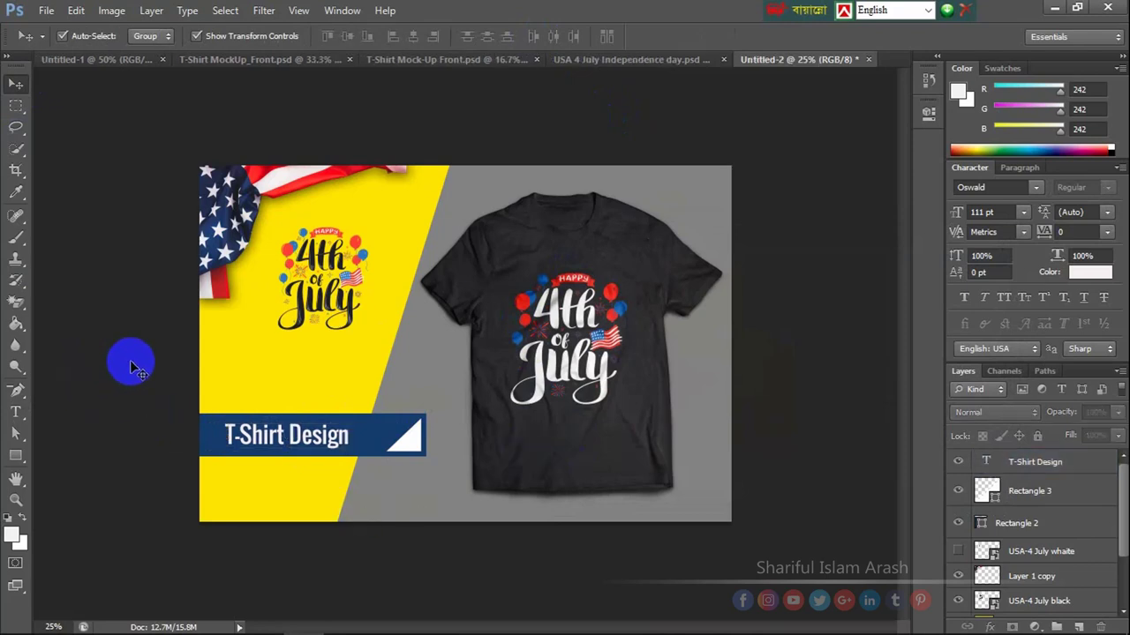
# - Change the font of the "T-Shirt Design" text to Prototype
pyautogui.click(15, 412)
pyautogui.tripleClick(283, 438)
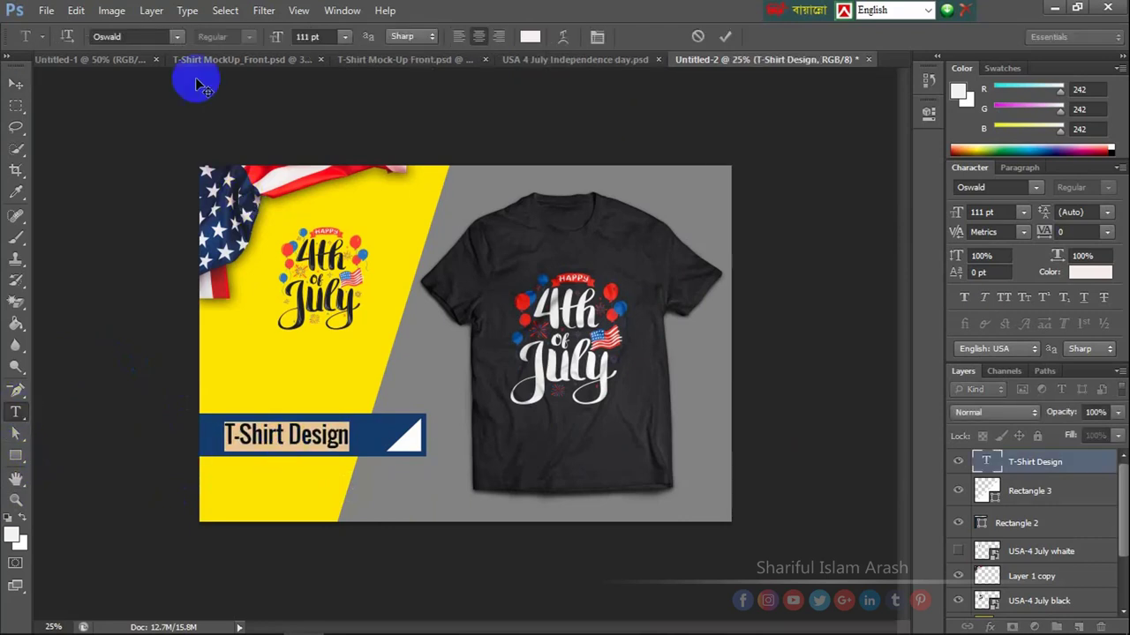
pyautogui.click(178, 37)
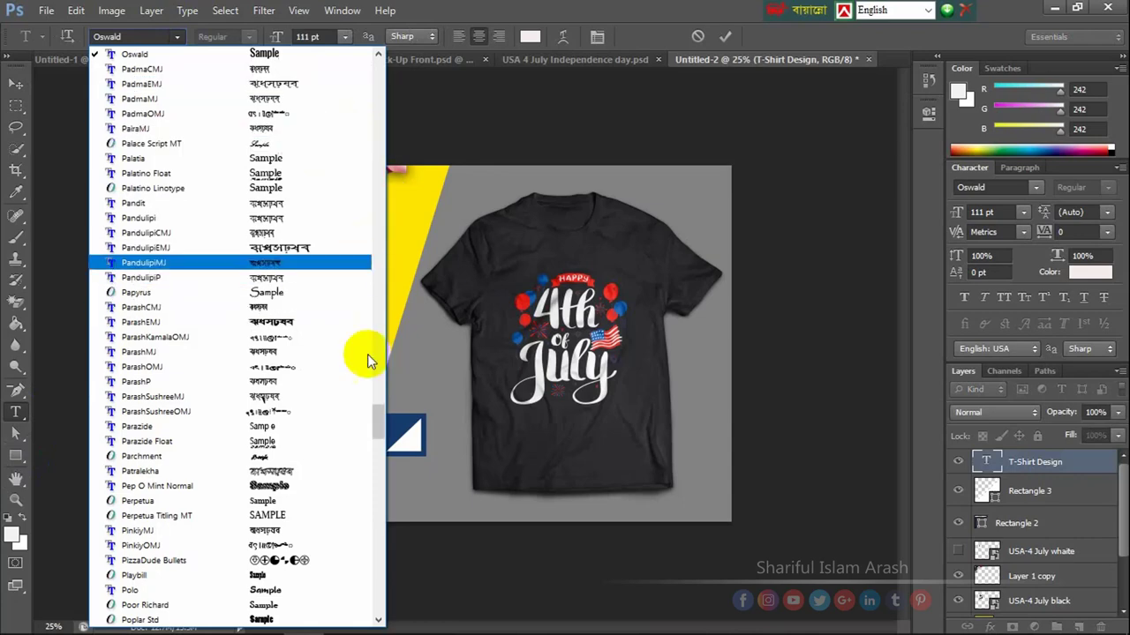
pyautogui.moveTo(376, 415); pyautogui.dragTo(380, 435)
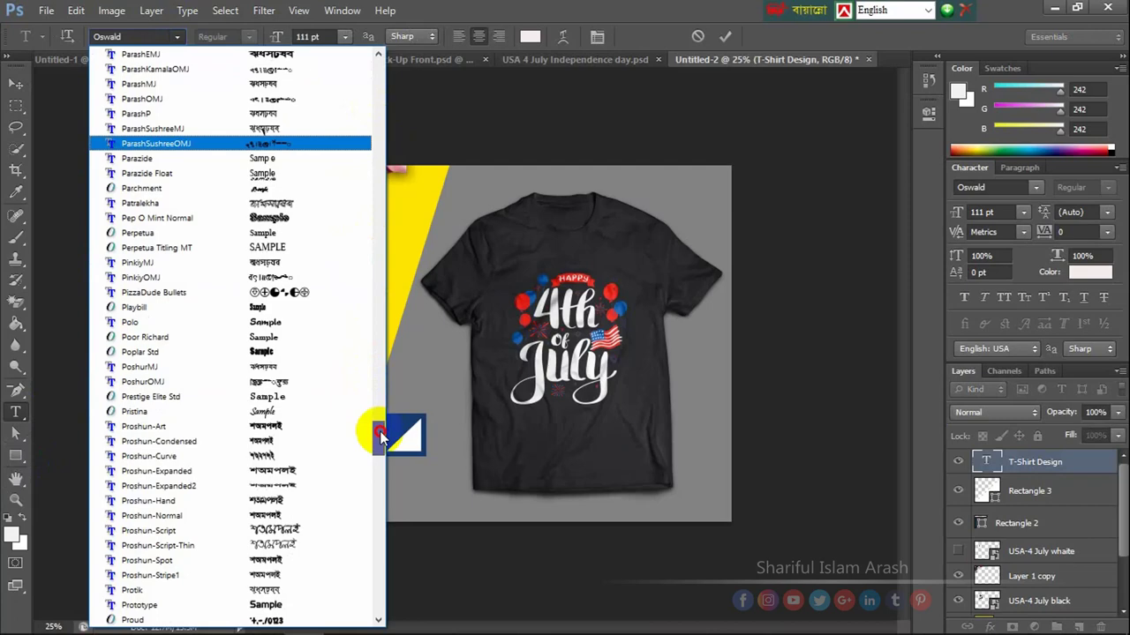
pyautogui.moveTo(380, 435); pyautogui.dragTo(382, 445)
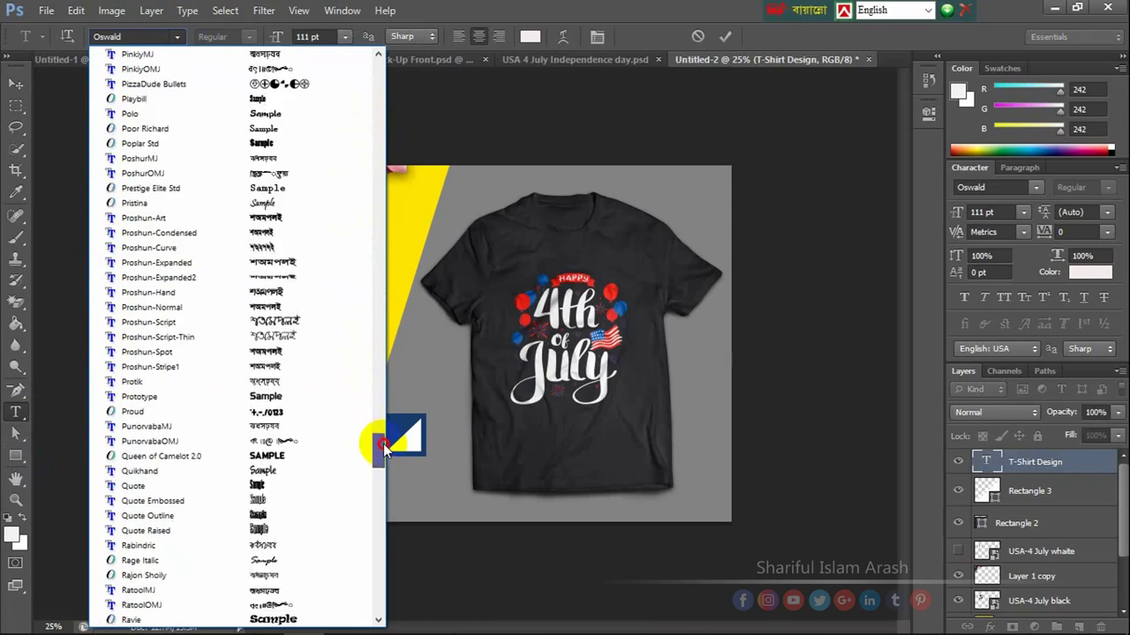
pyautogui.click(270, 398)
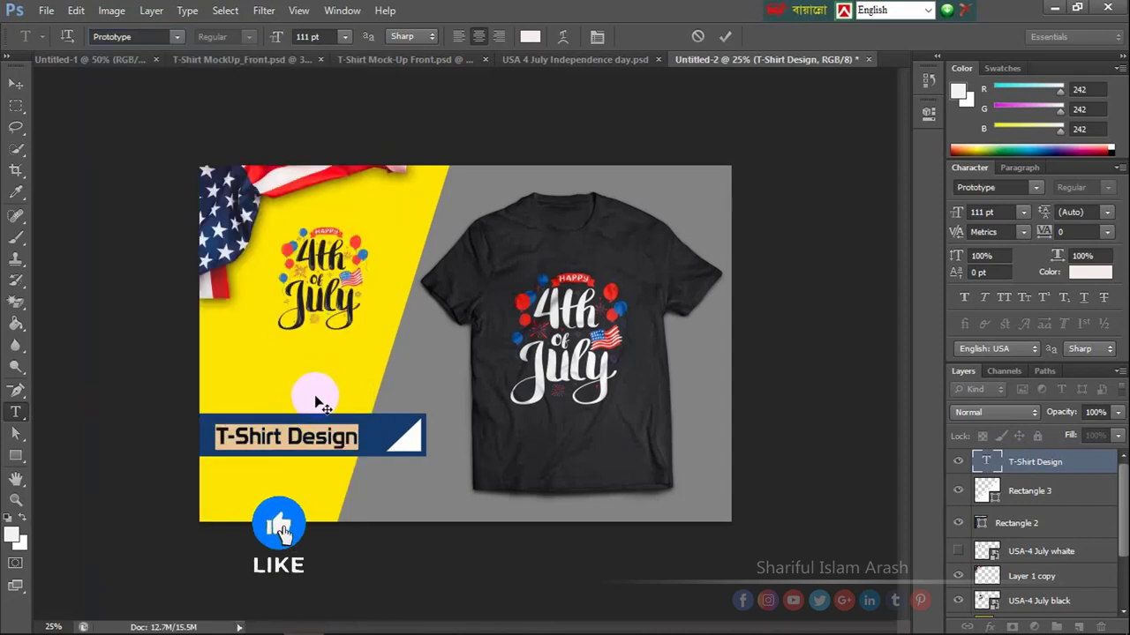
pyautogui.click(336, 490)
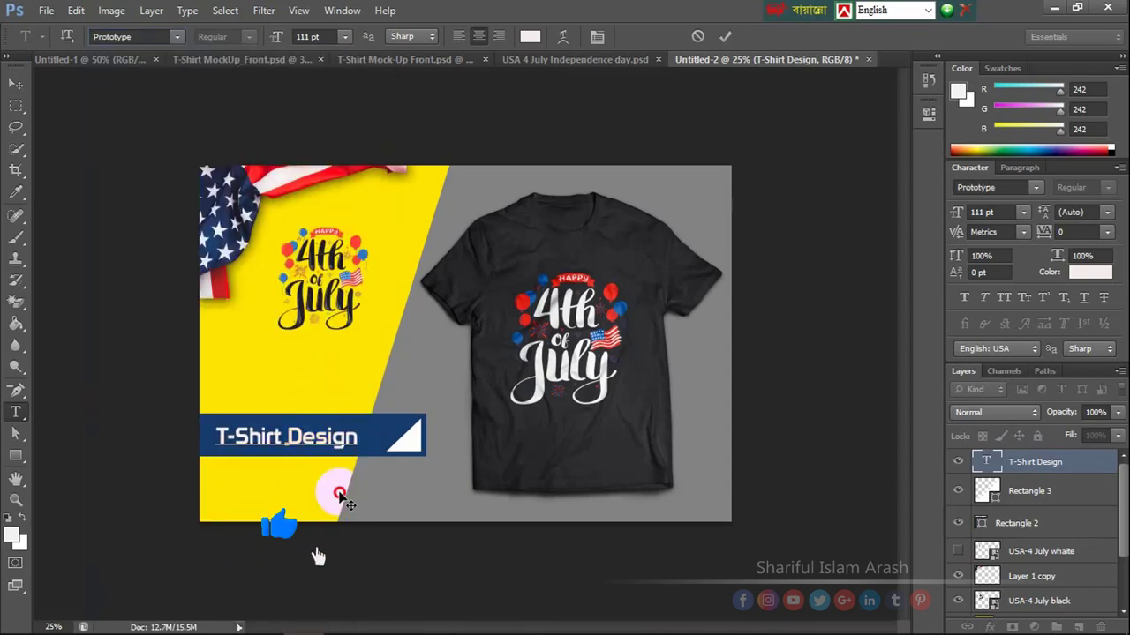
# - Set the "T-Shirt Design" text size to 123 pt and nudge it slightly to the right within the bar
pyautogui.moveTo(220, 437); pyautogui.dragTo(362, 438)
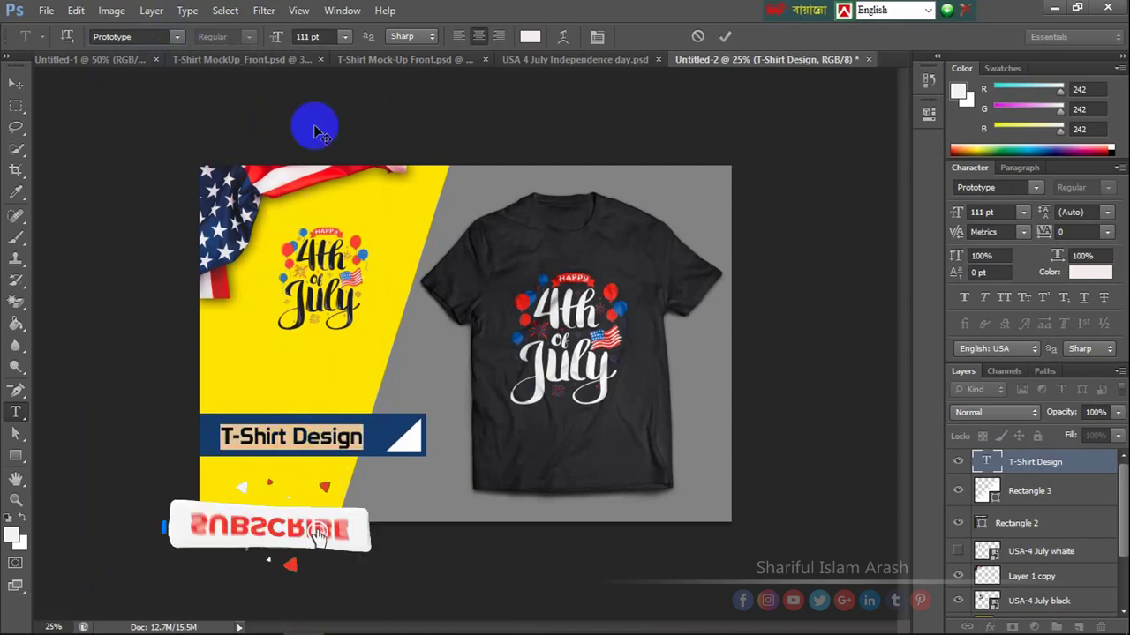
pyautogui.click(305, 36)
pyautogui.write('123')
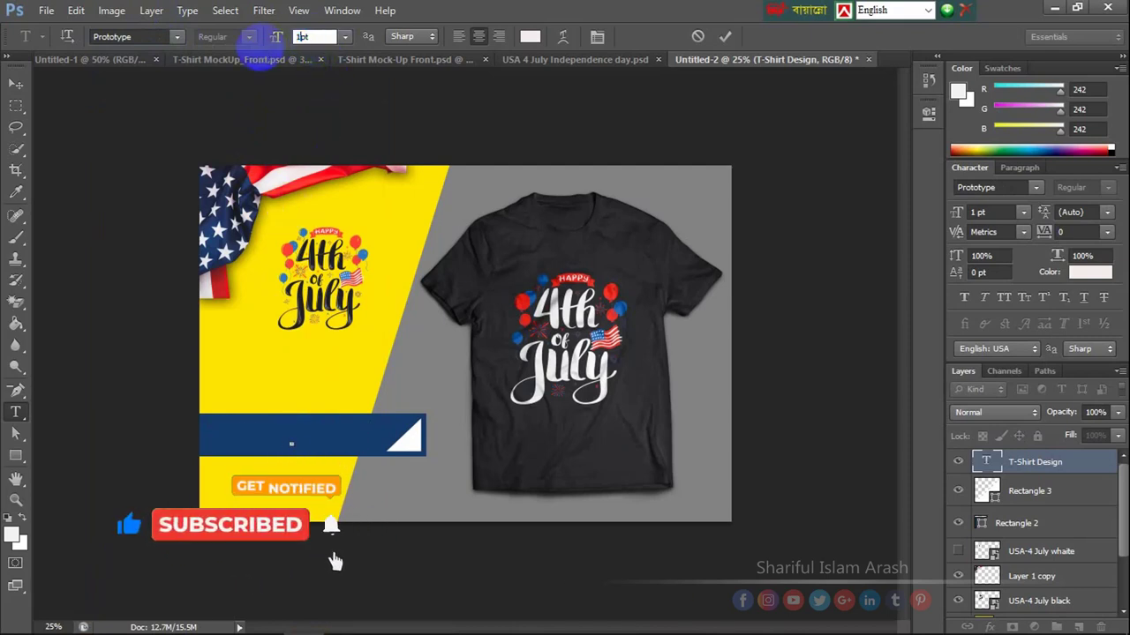
pyautogui.press('Return')
pyautogui.doubleClick(331, 435)
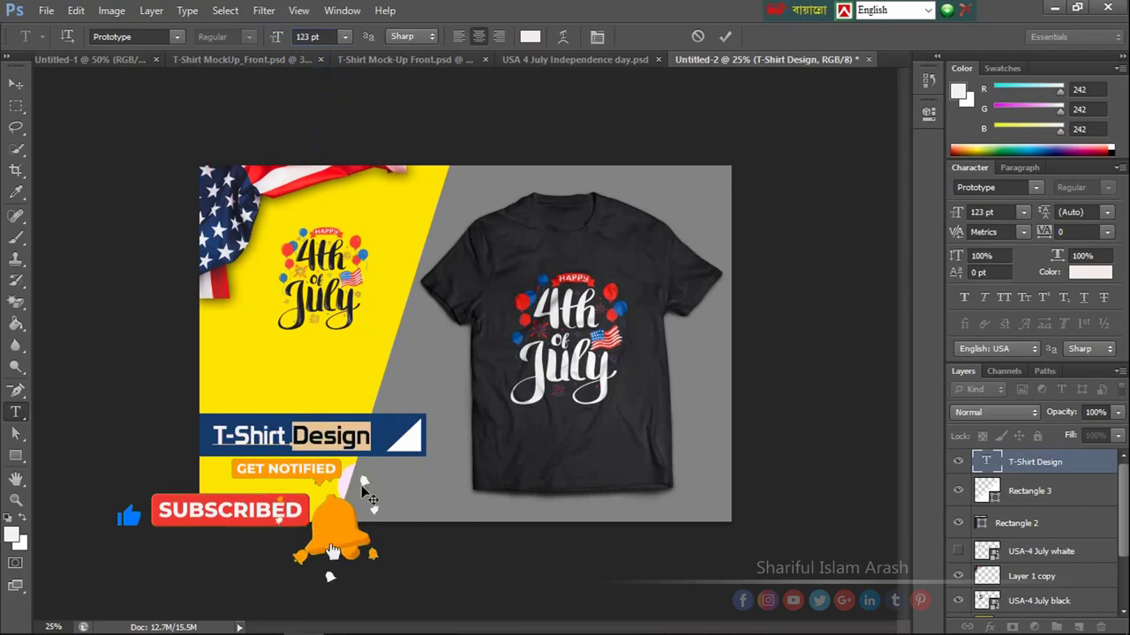
pyautogui.click(726, 39)
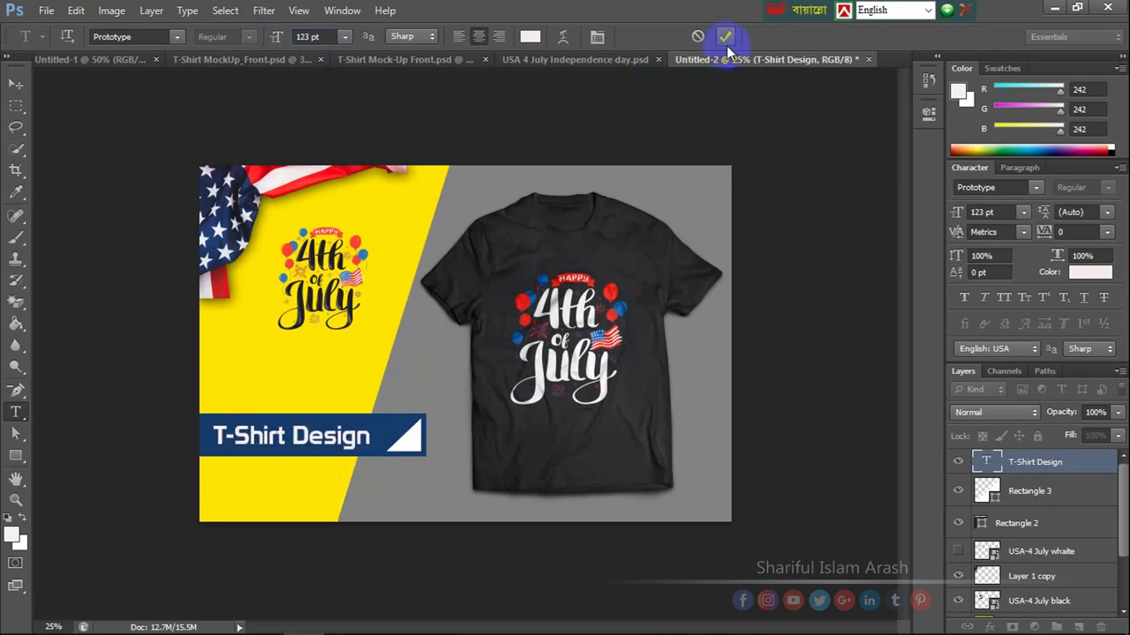
pyautogui.click(17, 88)
pyautogui.hotkey('shift', 'Right')
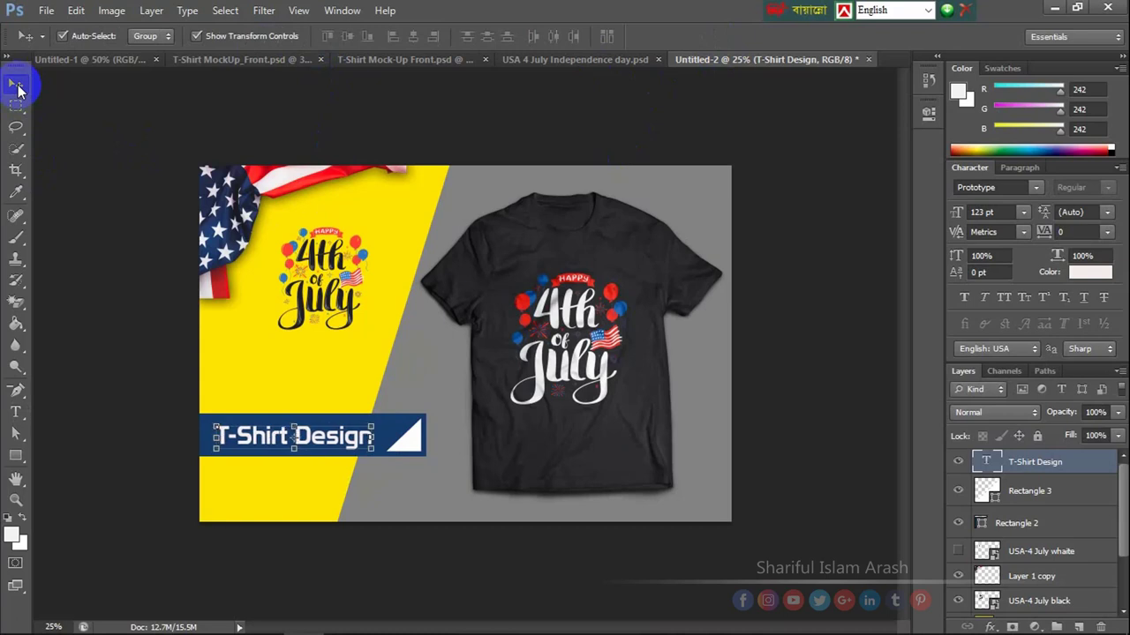
# - Align the "T-Shirt Design" text and the blue bar, Rectangle 2, on their vertical centres and deselect both layers
pyautogui.keyDown('ctrl'); pyautogui.click(1050, 527); pyautogui.keyUp('ctrl')
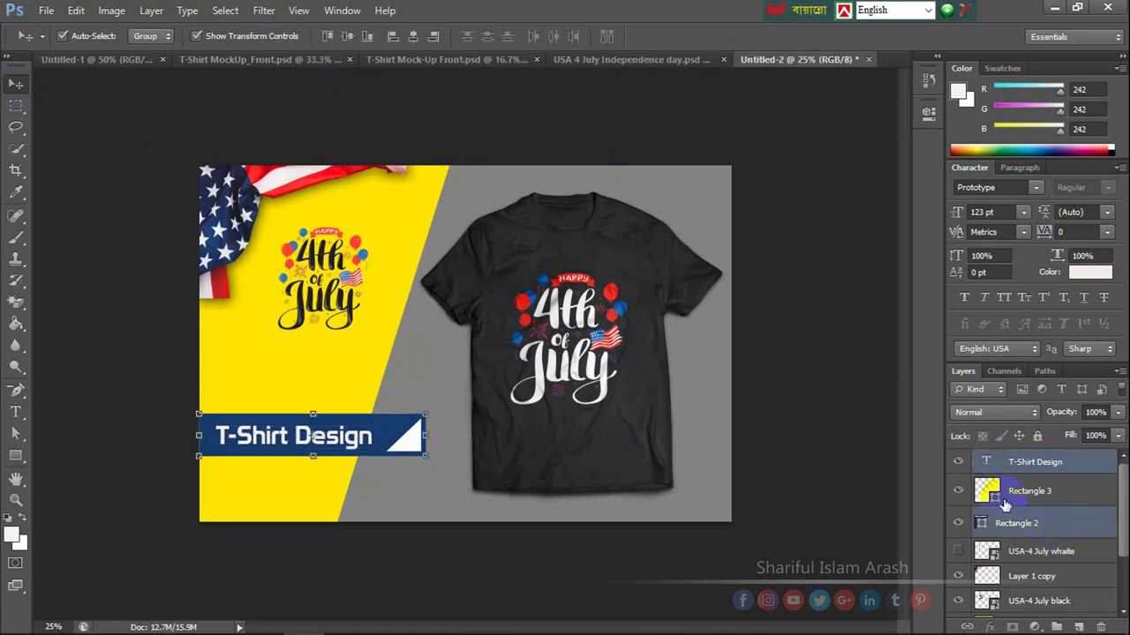
pyautogui.click(347, 37)
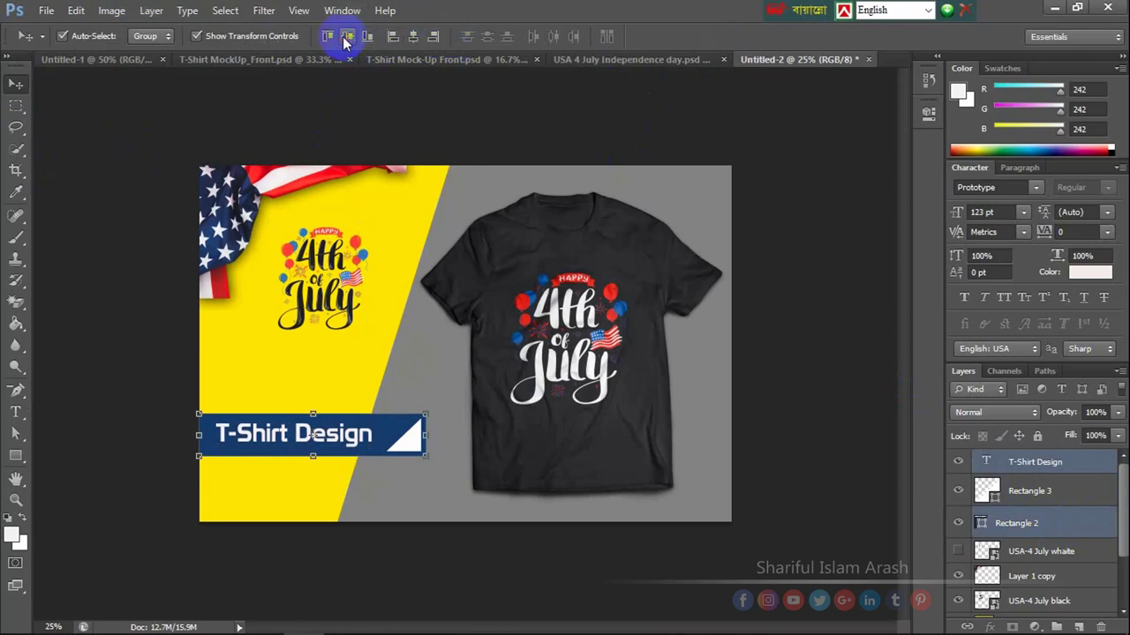
pyautogui.click(77, 391)
pyautogui.hotkey('ctrl', '-')
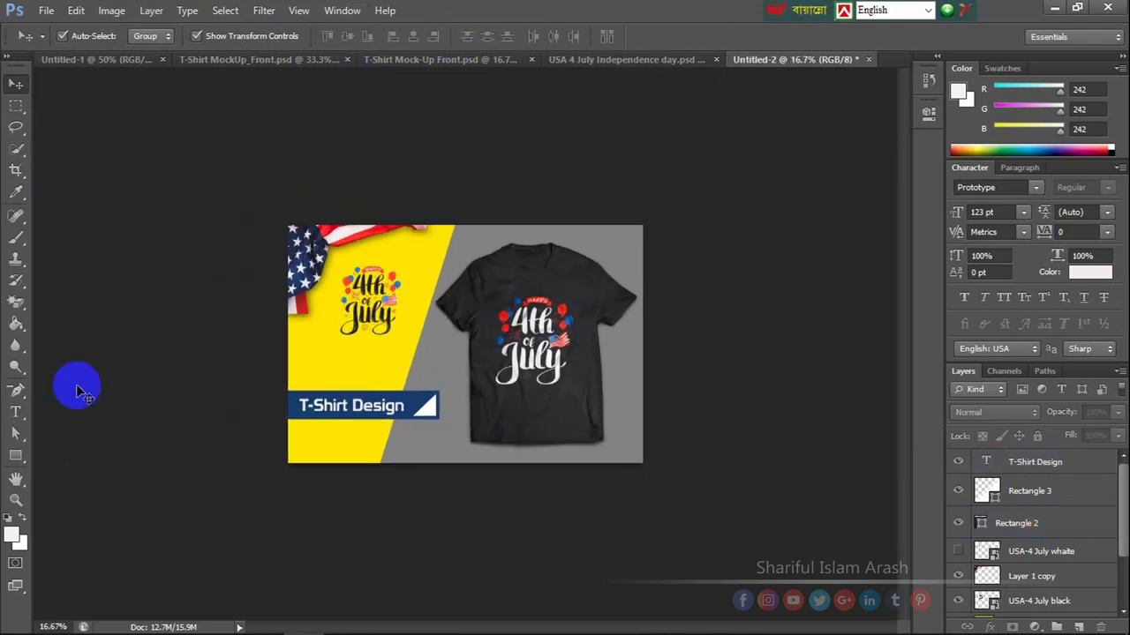
pyautogui.hotkey('ctrl', '+')
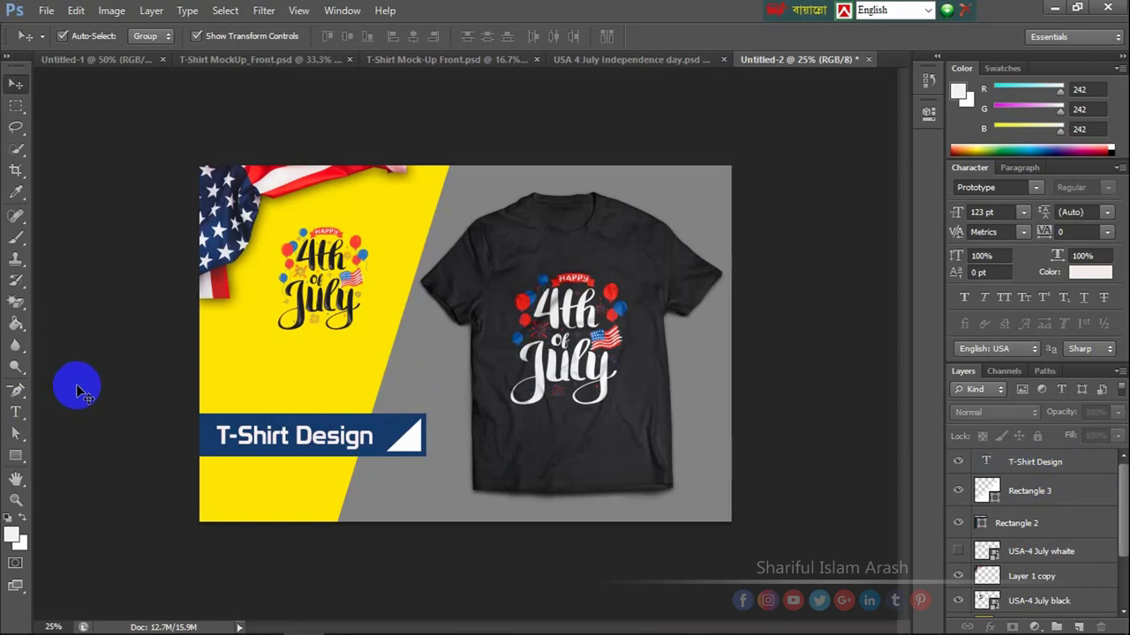
pyautogui.click(404, 437)
pyautogui.hotkey('ctrl', 't')
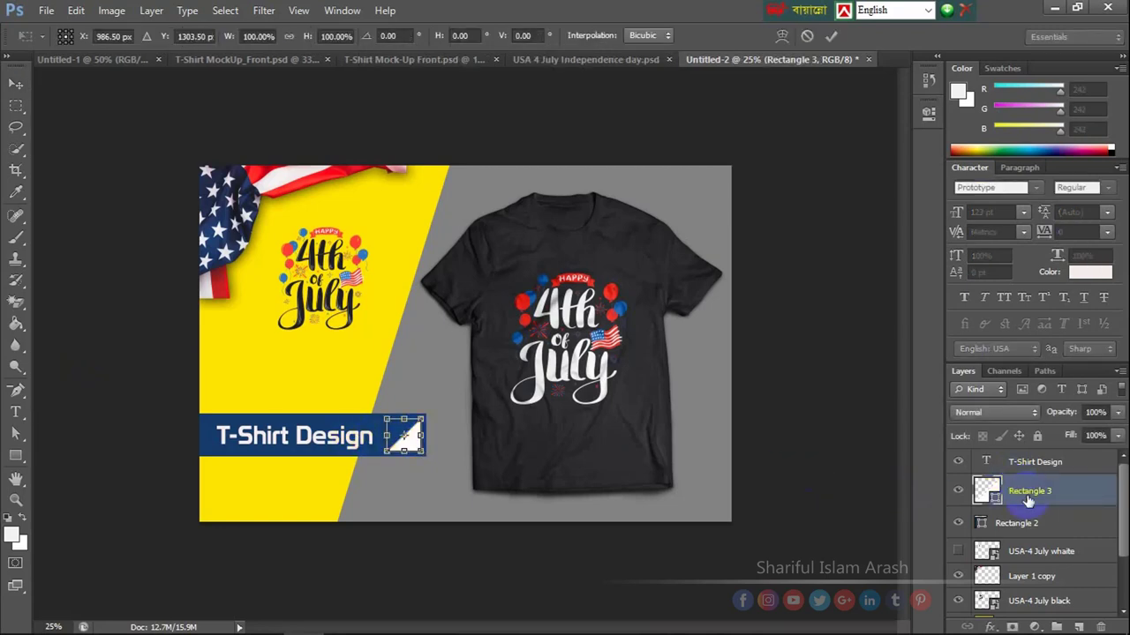
pyautogui.click(511, 485)
pyautogui.press('Return')
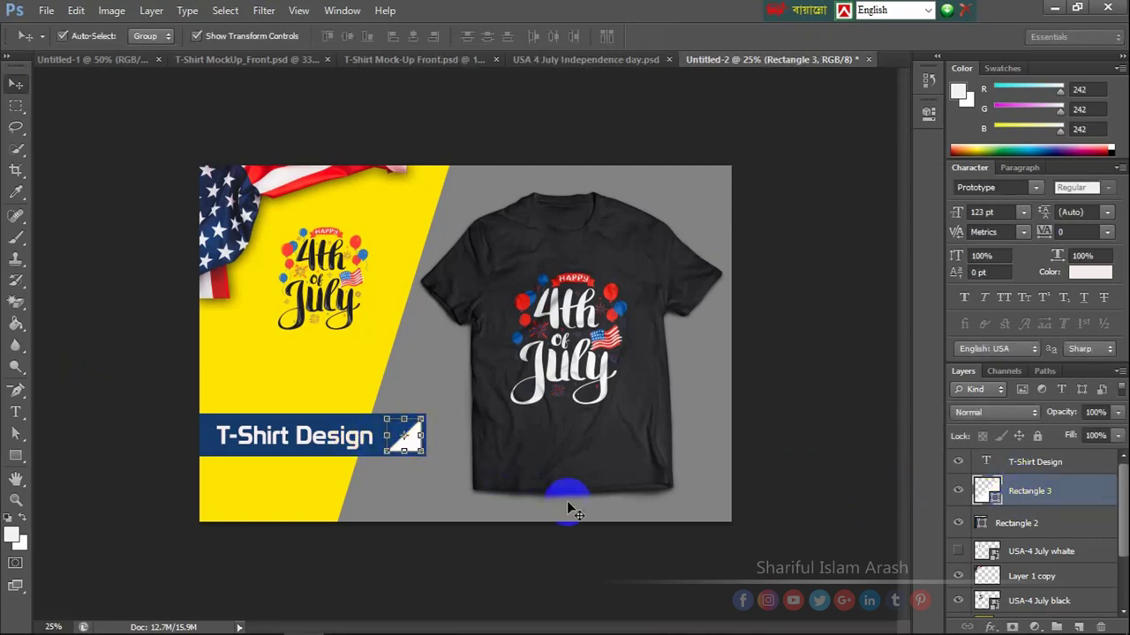
# - Duplicate the white triangle layer Rectangle 3 within the same document as "Rectangle 3 copy"
pyautogui.rightClick(1015, 499)
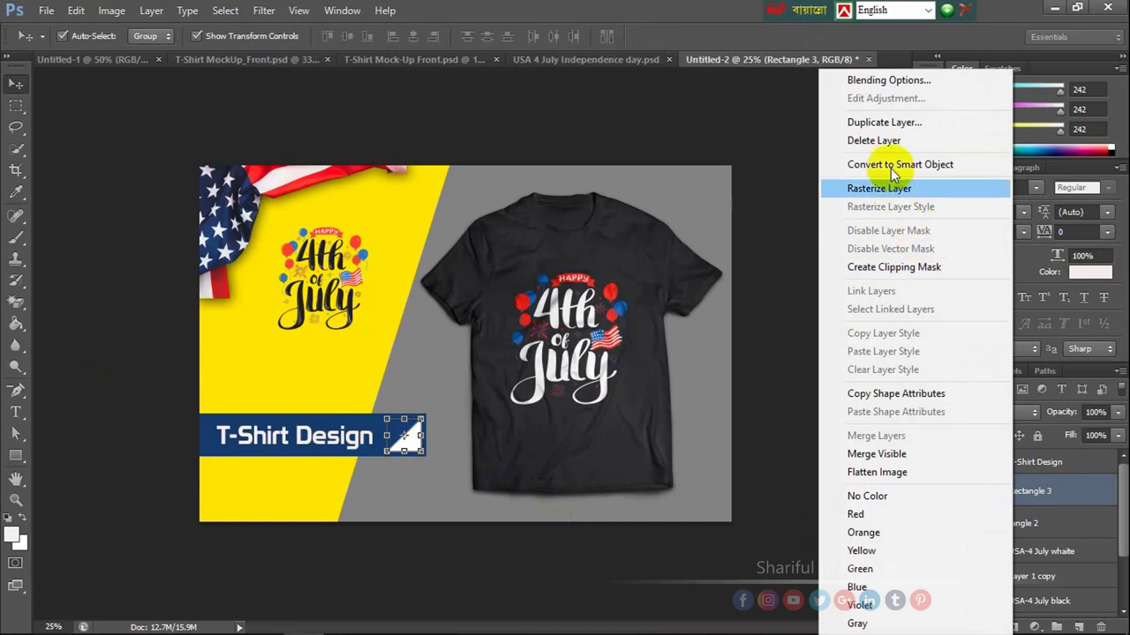
pyautogui.click(900, 128)
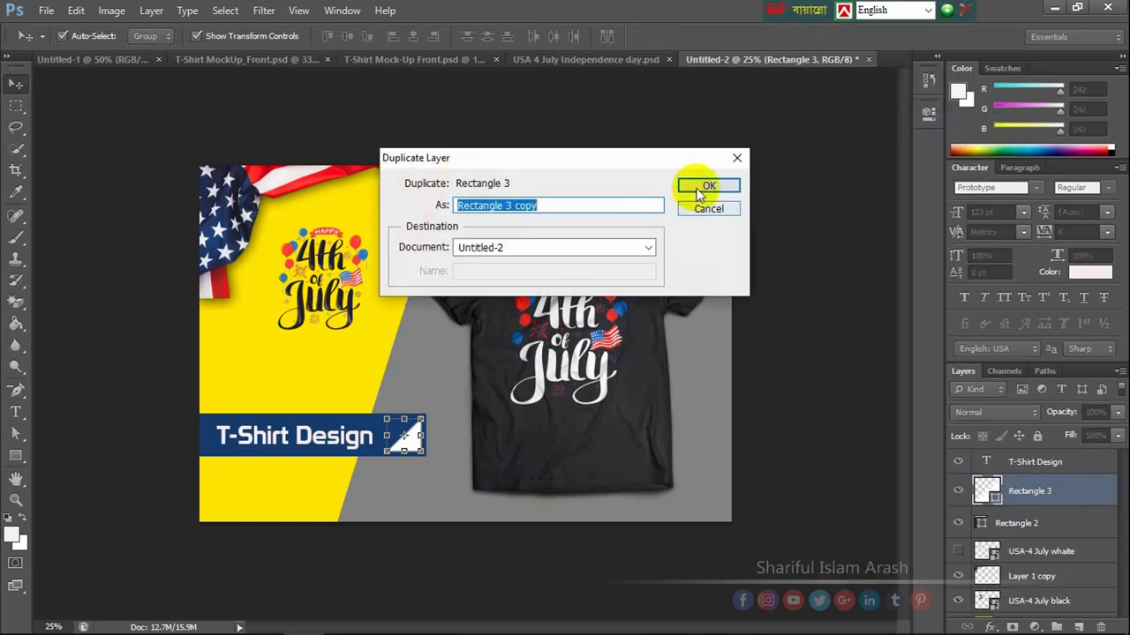
pyautogui.click(704, 188)
# - Scale the duplicated triangle down to roughly two thirds, keeping it in the lower-right corner of the original white triangle
pyautogui.scroll(-1, 440, 403)
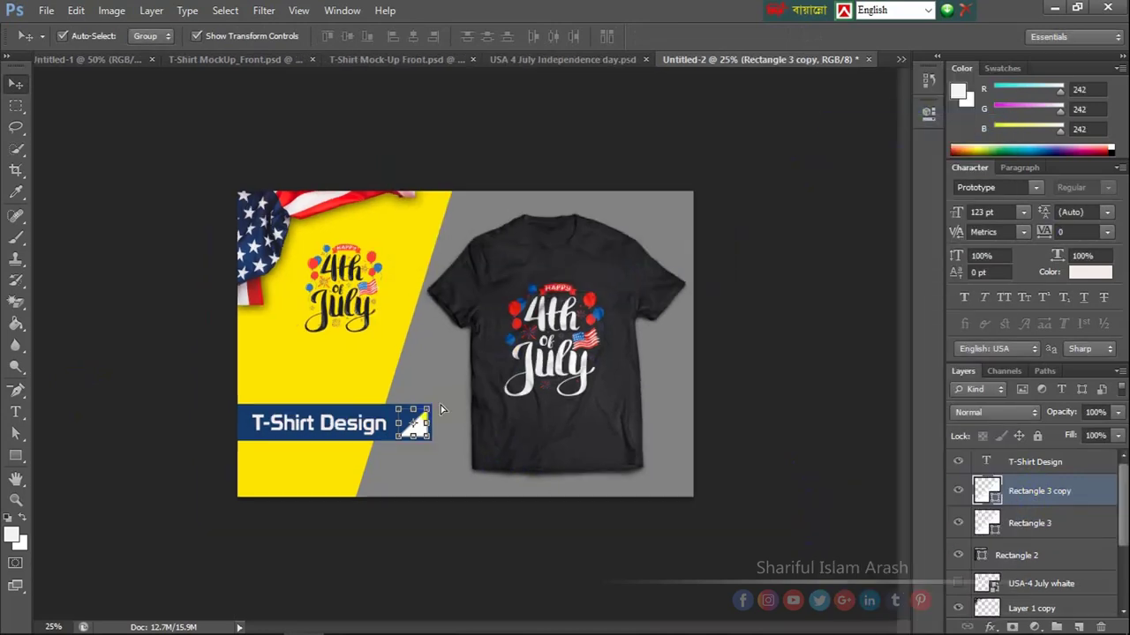
pyautogui.scroll(2, 439, 403)
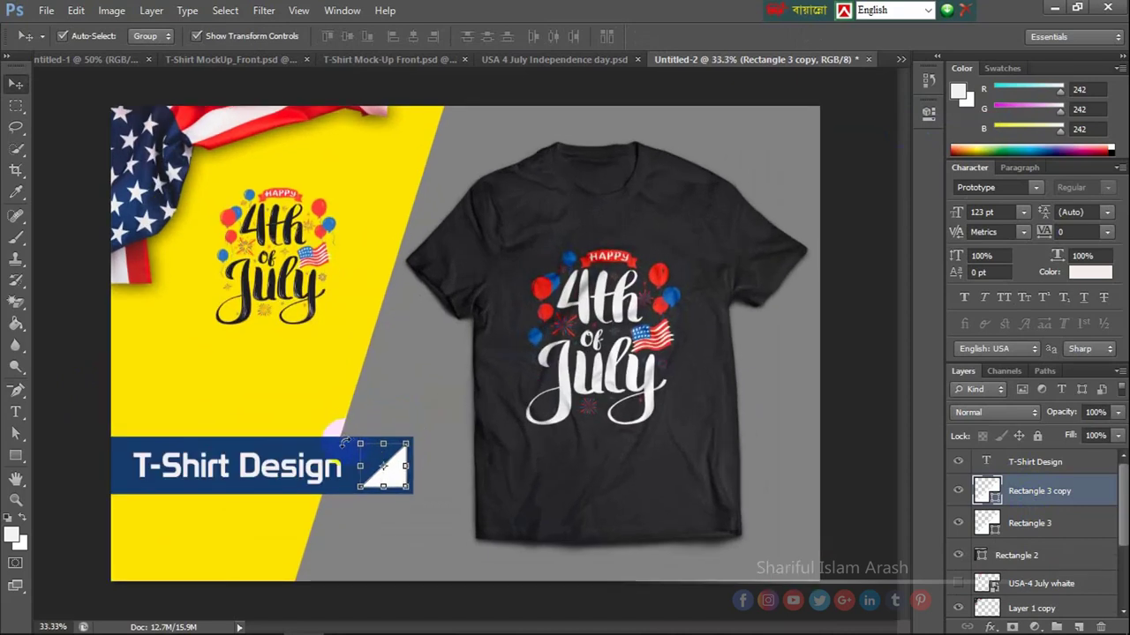
pyautogui.moveTo(363, 446); pyautogui.dragTo(371, 451)
pyautogui.press('Return')
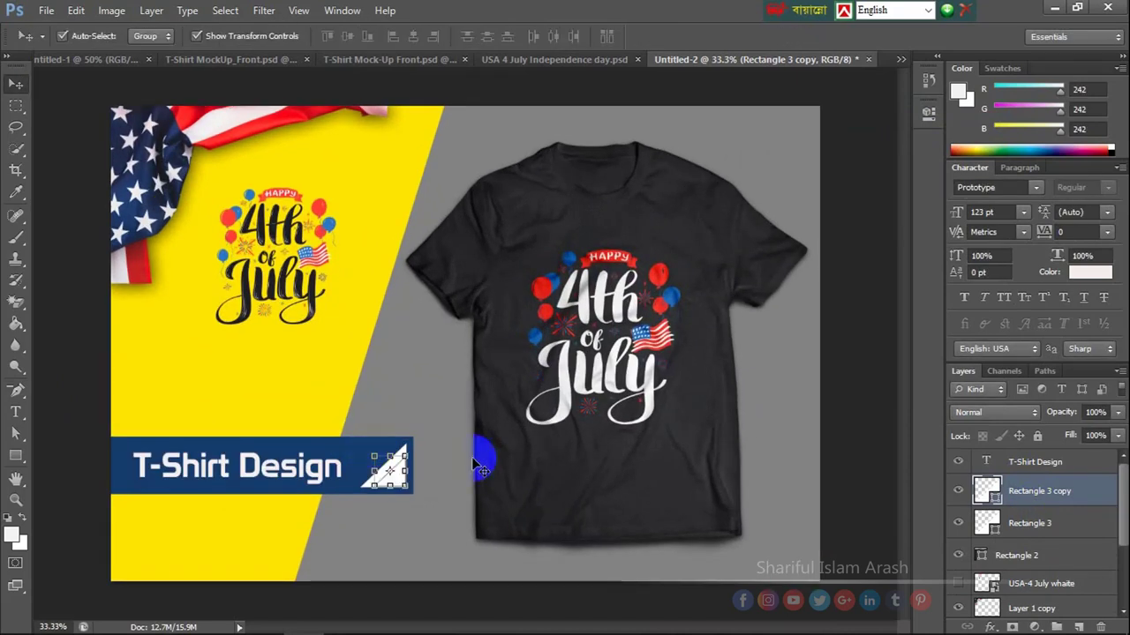
# - Recolour the smaller triangle, Rectangle 3 copy, with the yellow sampled from the slanted panel
pyautogui.doubleClick(989, 492)
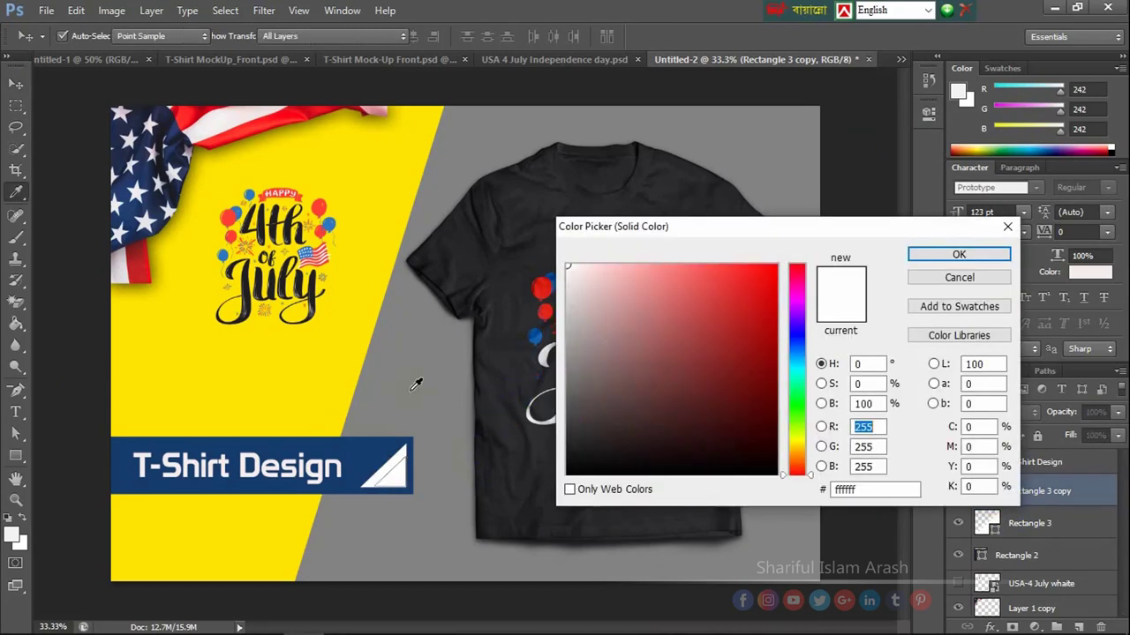
pyautogui.click(302, 365)
pyautogui.press('Return')
pyautogui.hotkey('ctrl', '-')
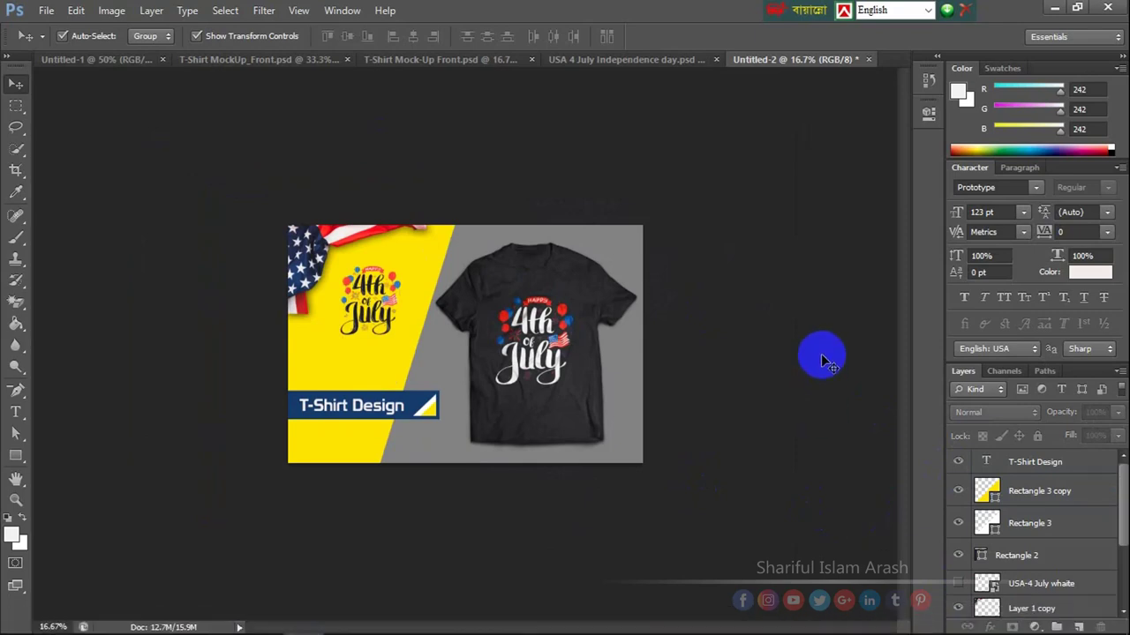
pyautogui.hotkey('ctrl', '+')
pyautogui.hotkey('ctrl', '+')
pyautogui.hotkey('ctrl', '-')
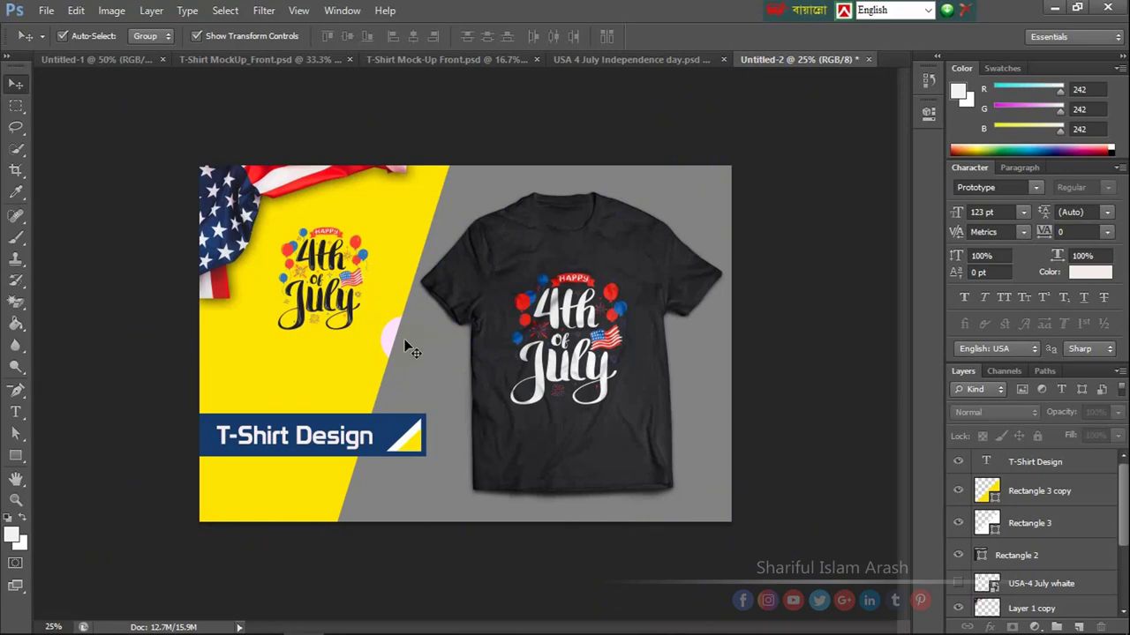
pyautogui.click(797, 532)
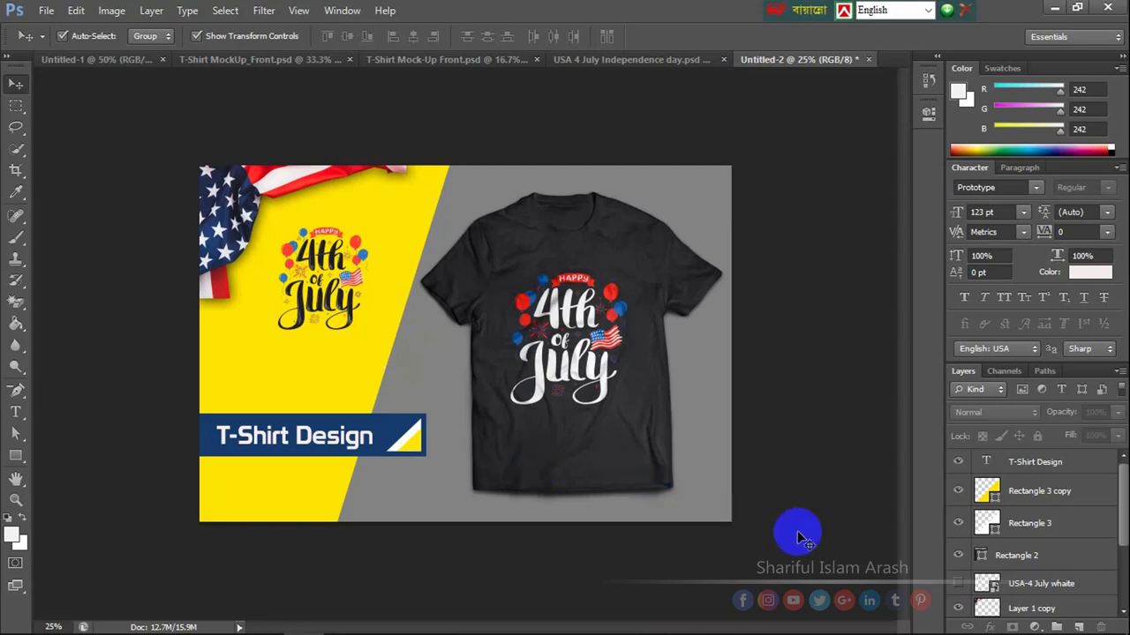